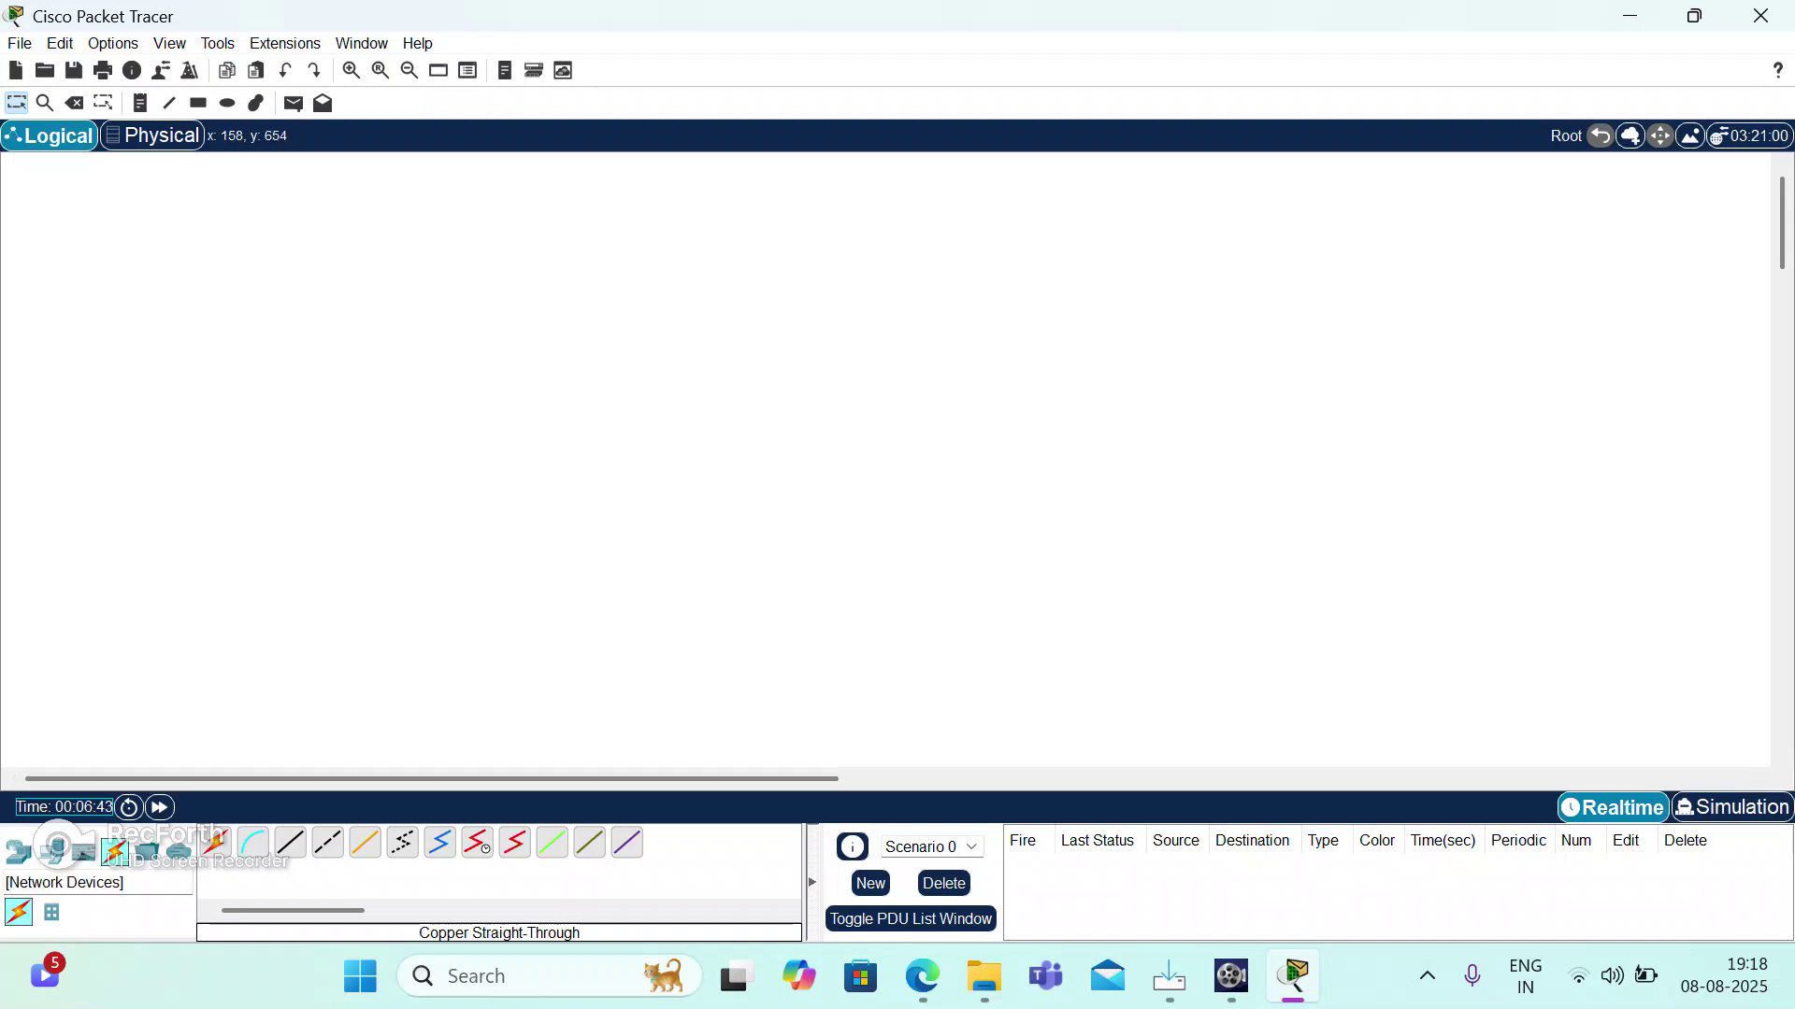
Place two PC-PT computers and one Laptop-PT side by side in the lower-left area of the logical workspace.
{"action": "left_click", "coordinate": [51, 850]}
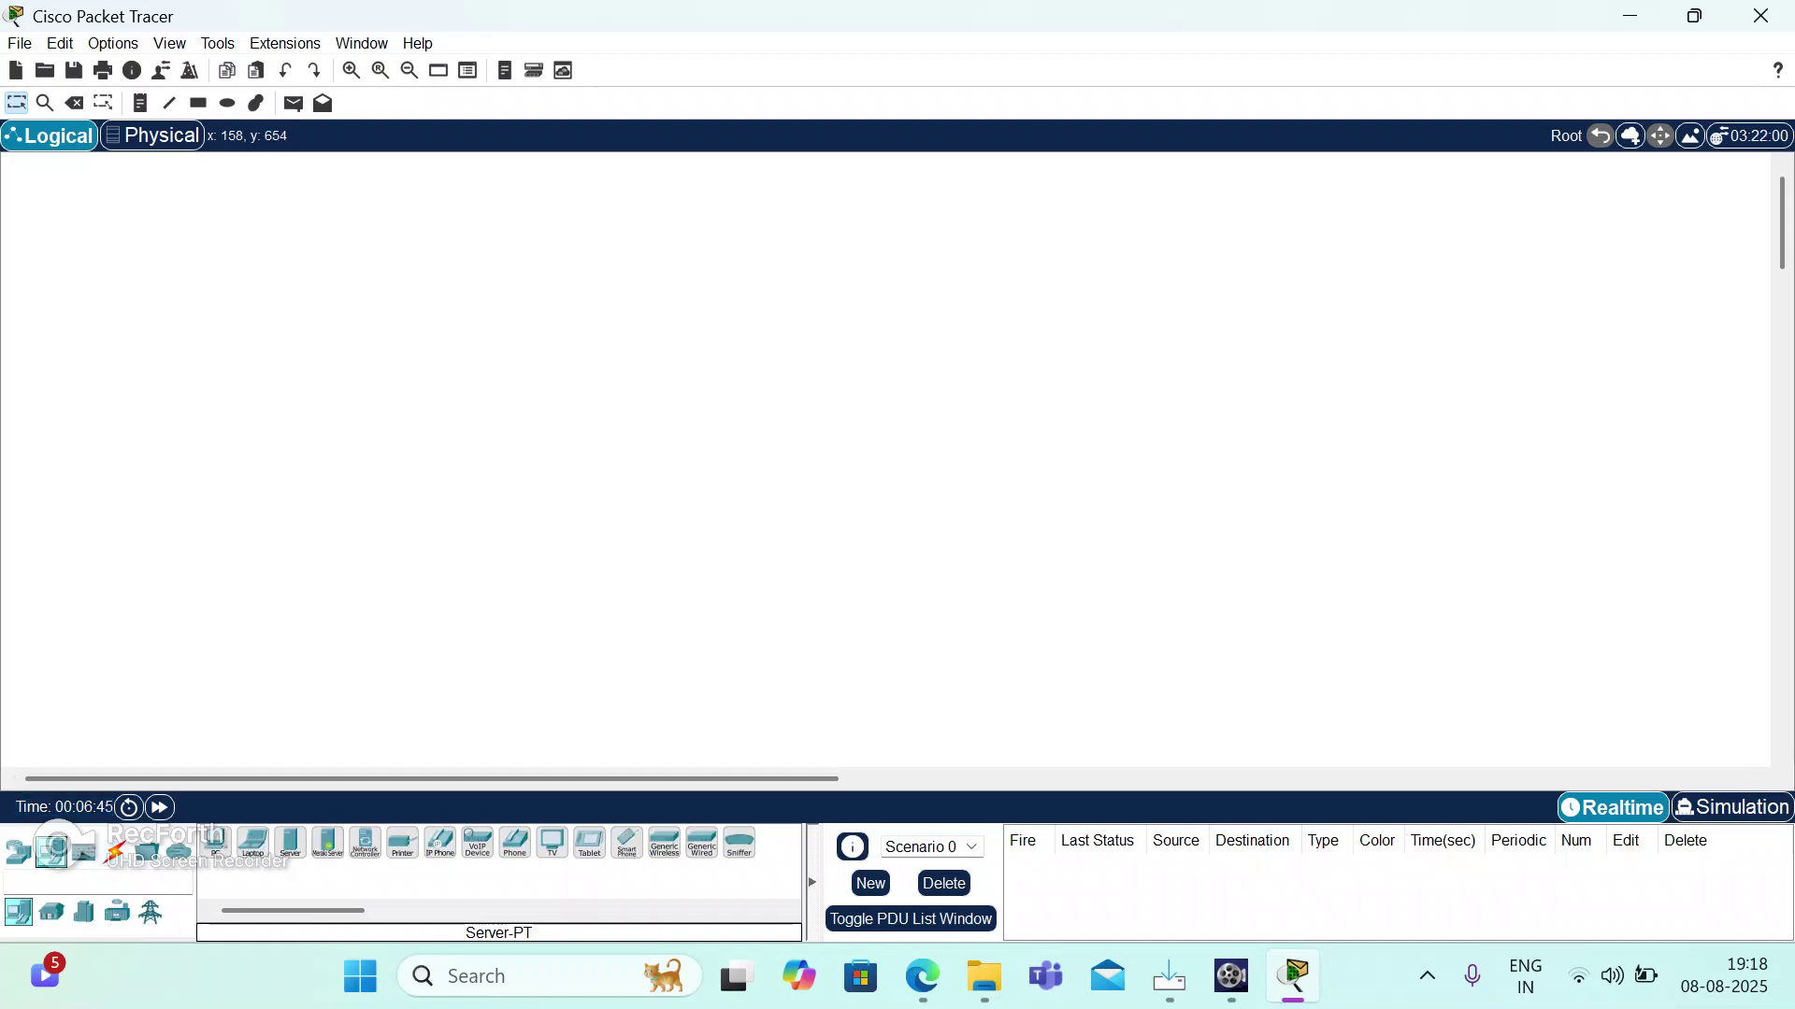
{"action": "left_click", "coordinate": [215, 843]}
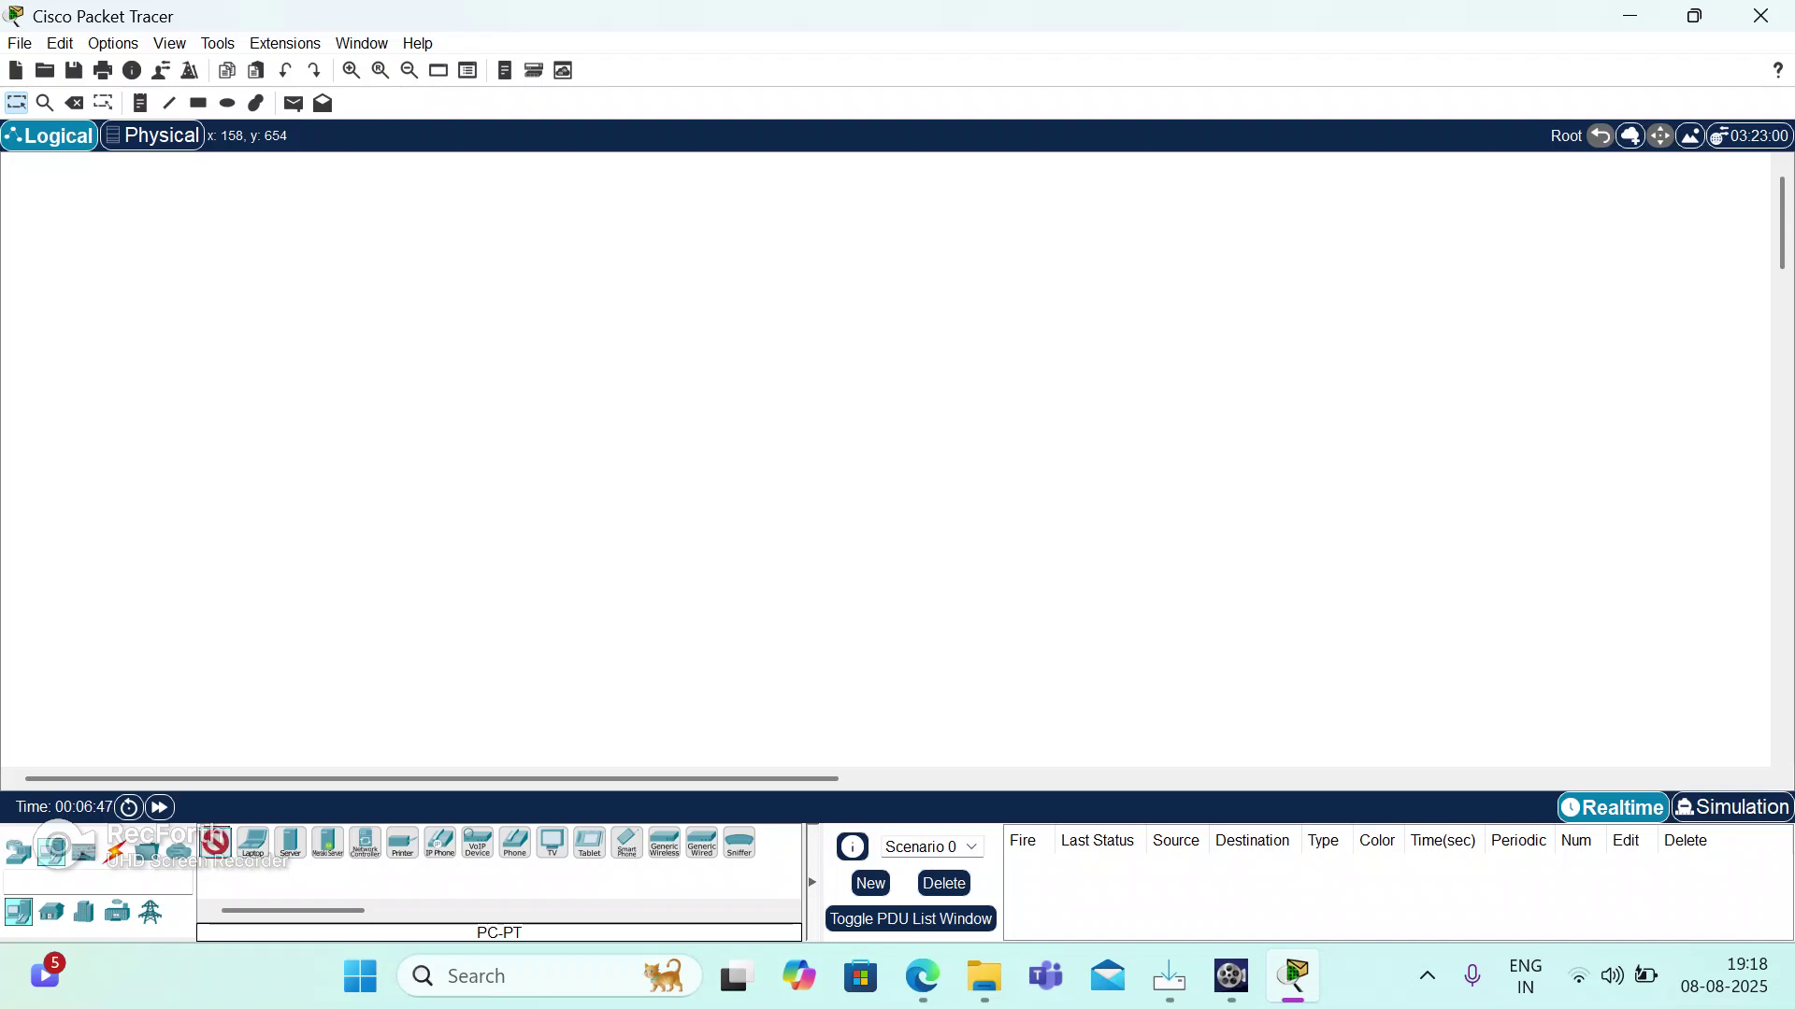
{"action": "left_click_drag", "start_coordinate": [215, 844], "coordinate": [212, 645]}
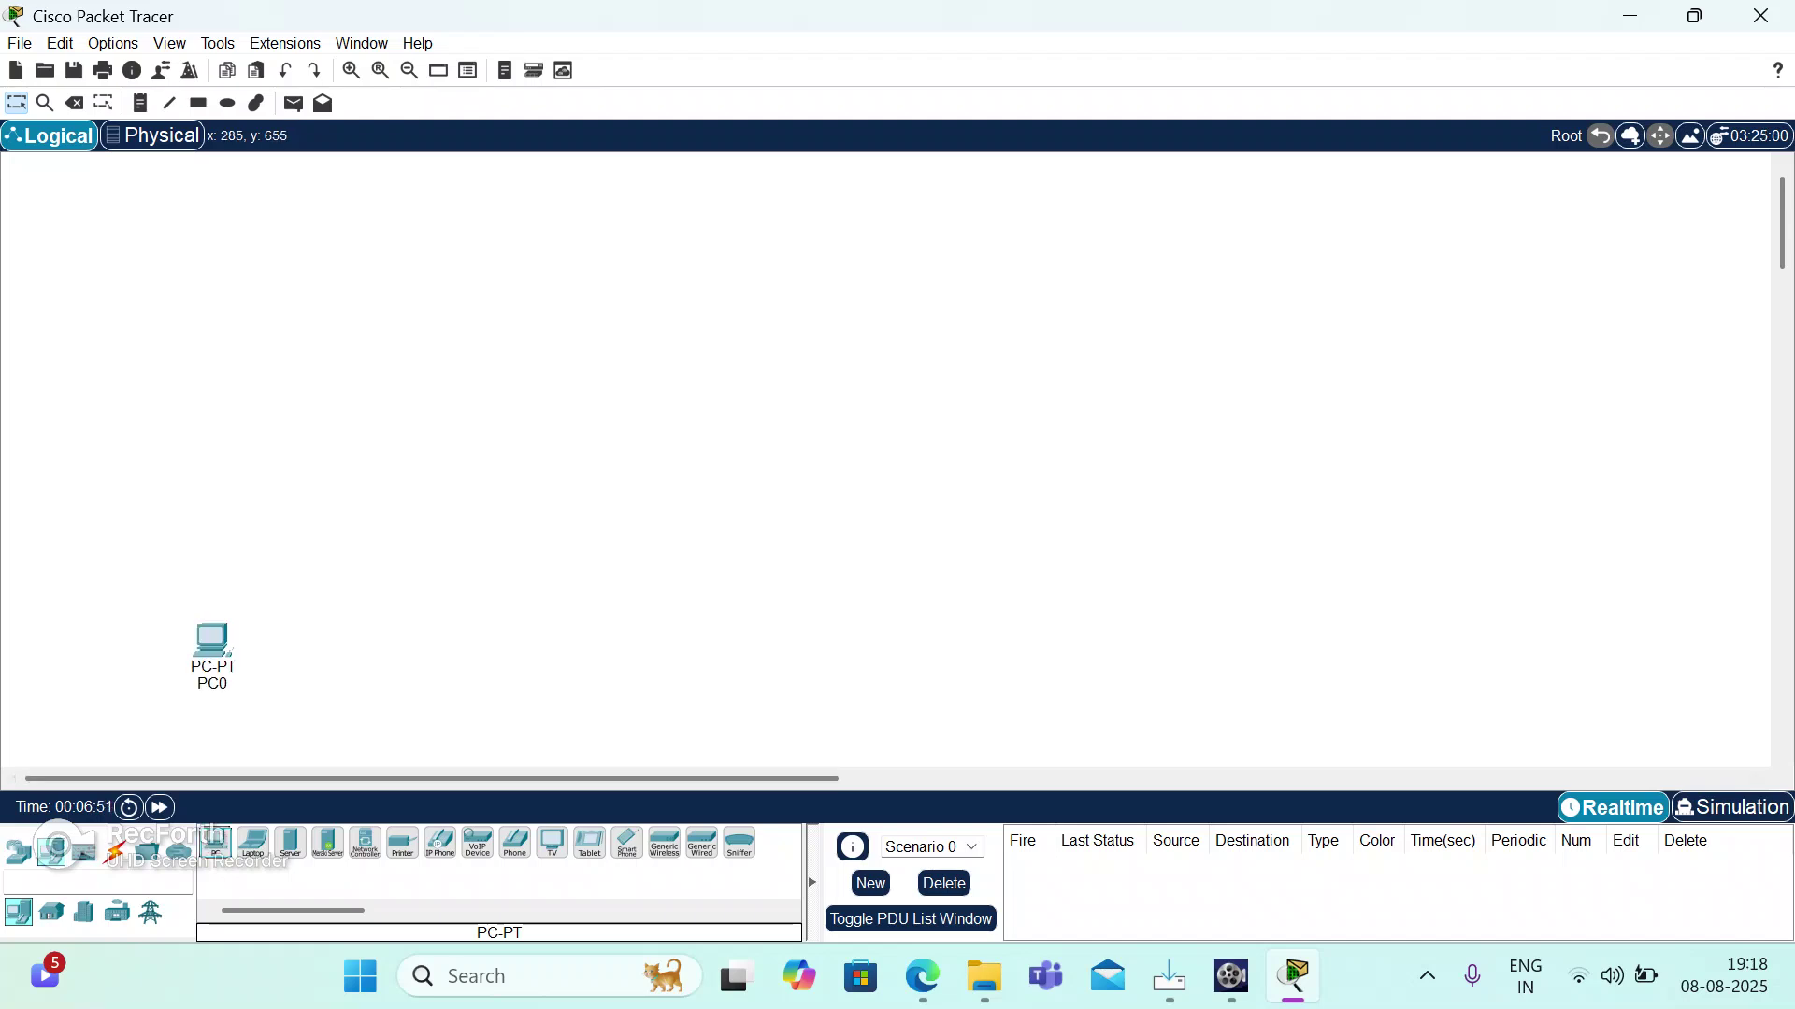
{"action": "left_click", "coordinate": [321, 650]}
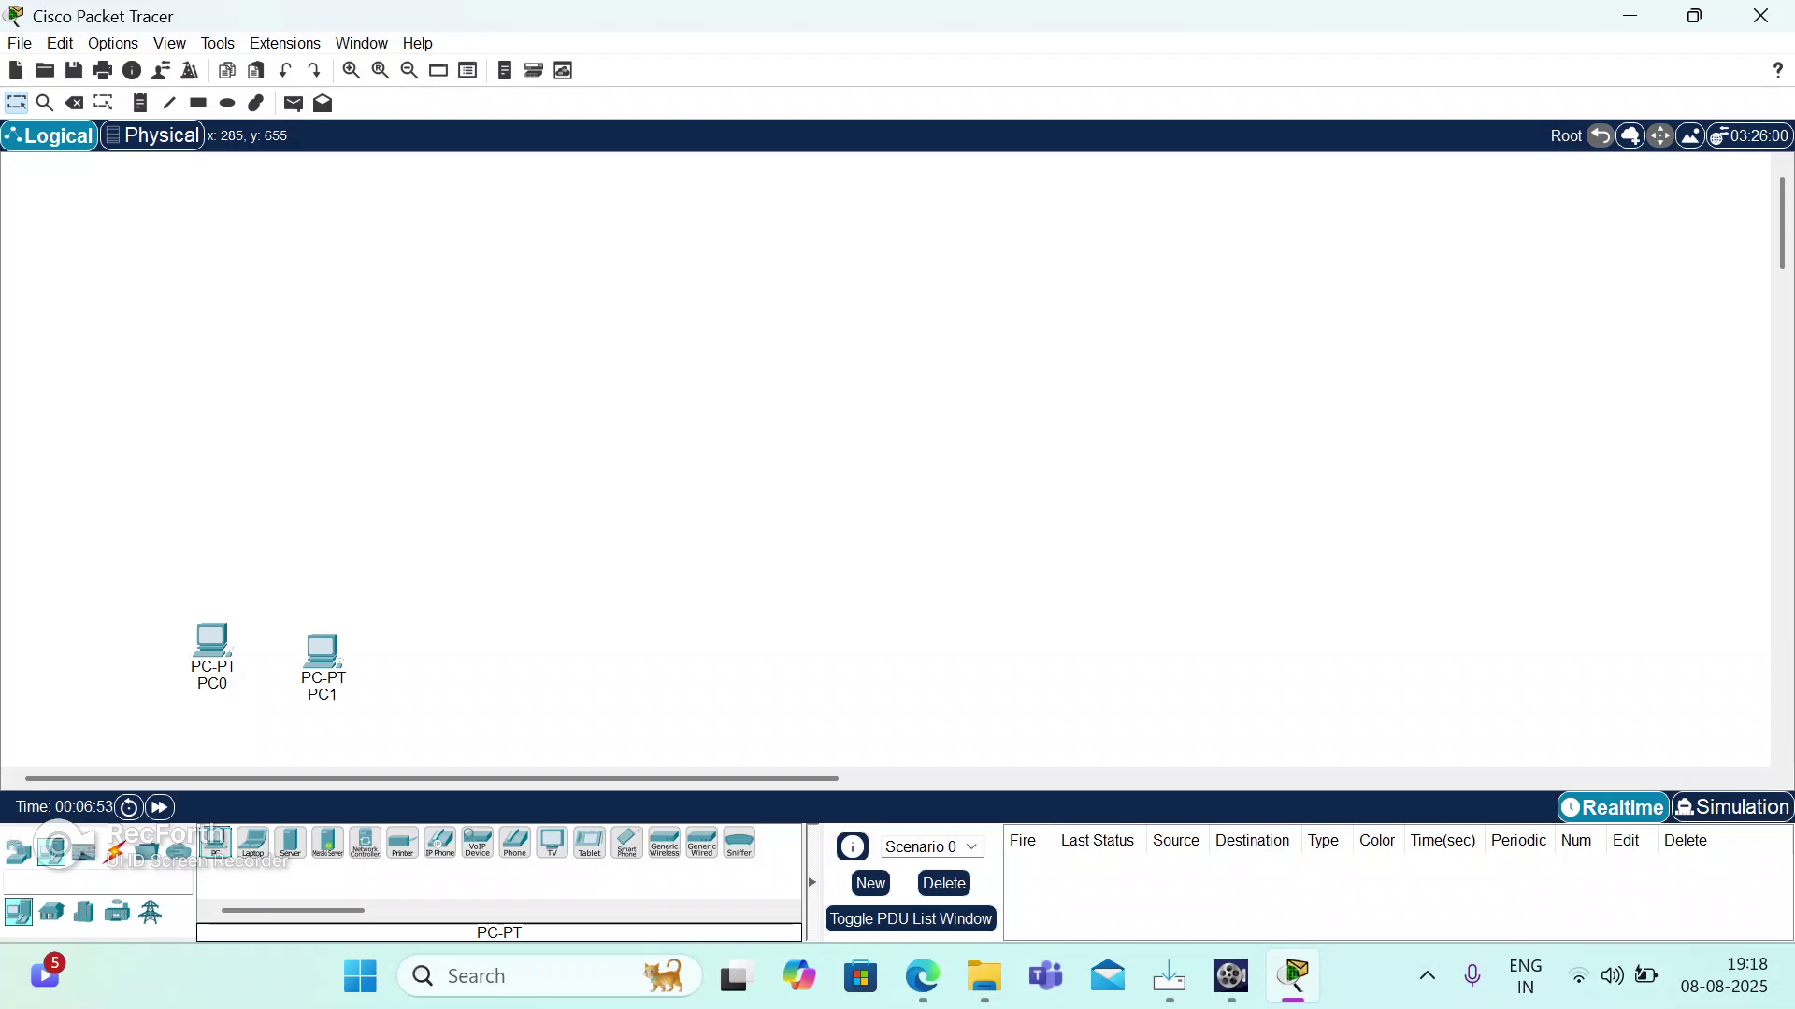
{"action": "left_click", "coordinate": [252, 843]}
{"action": "left_click", "coordinate": [419, 668]}
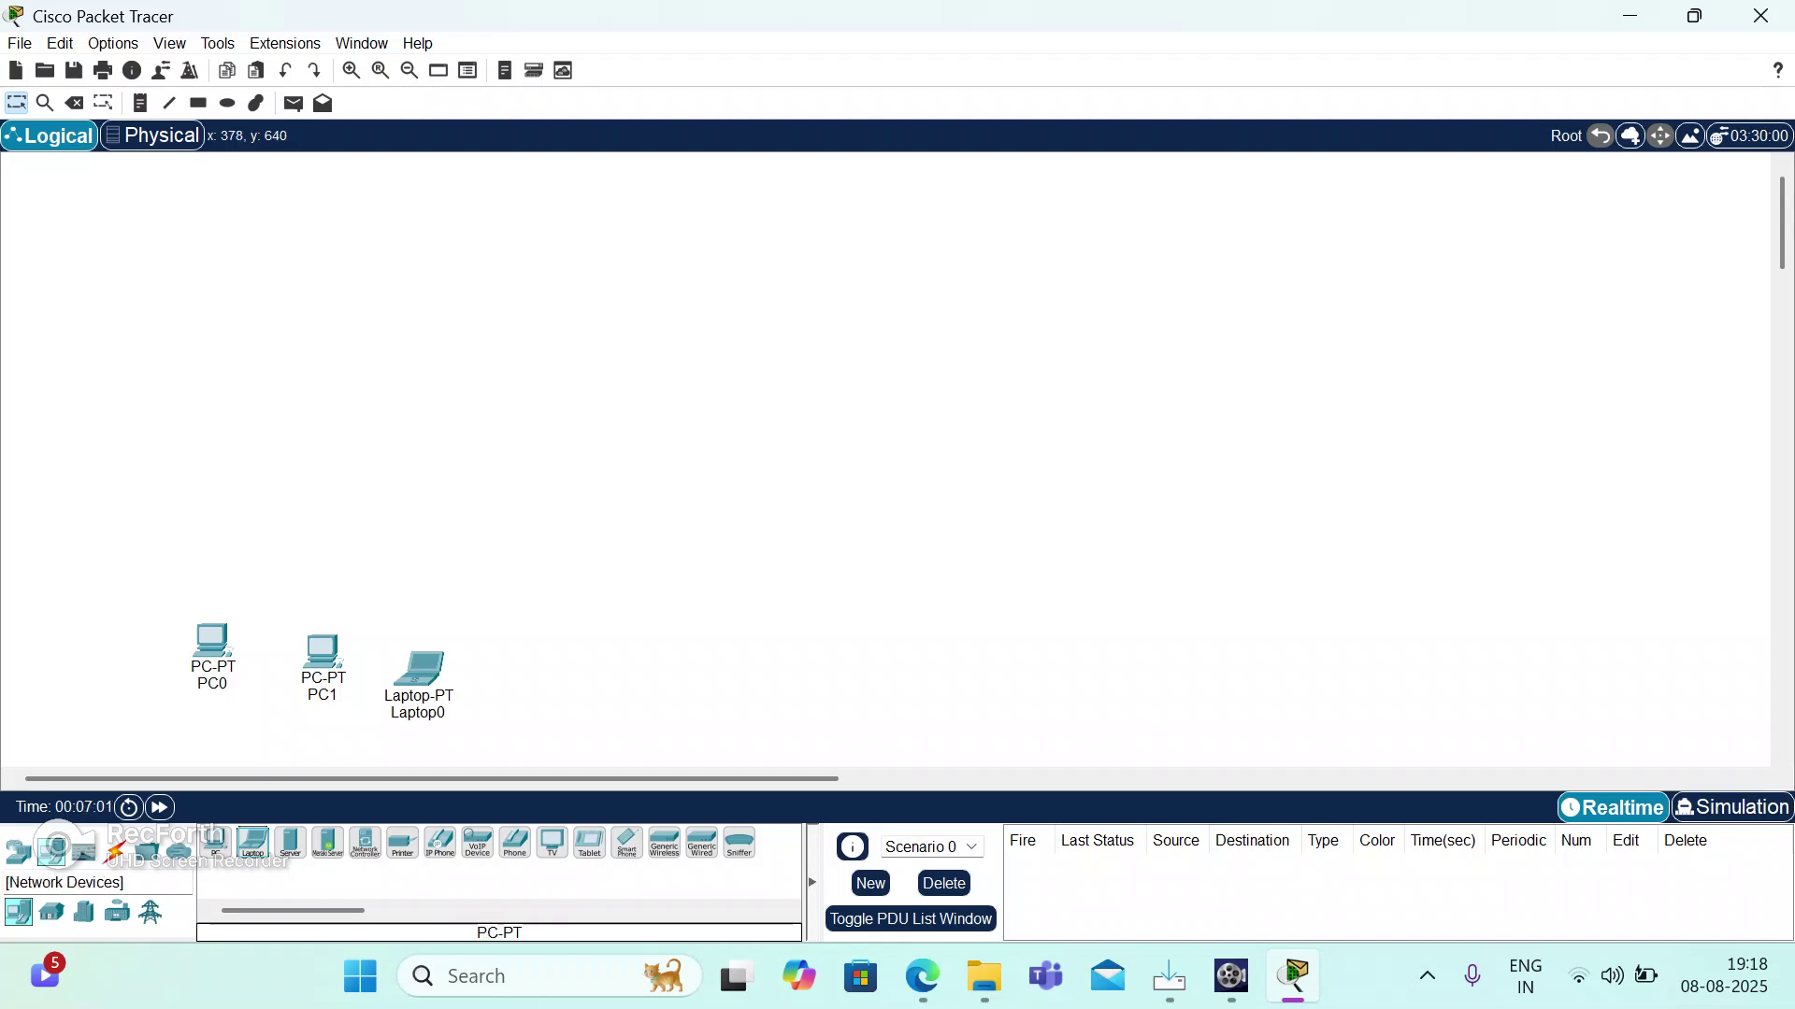
Add a Switch-PT above the two PCs and the laptop.
{"action": "left_click", "coordinate": [18, 850]}
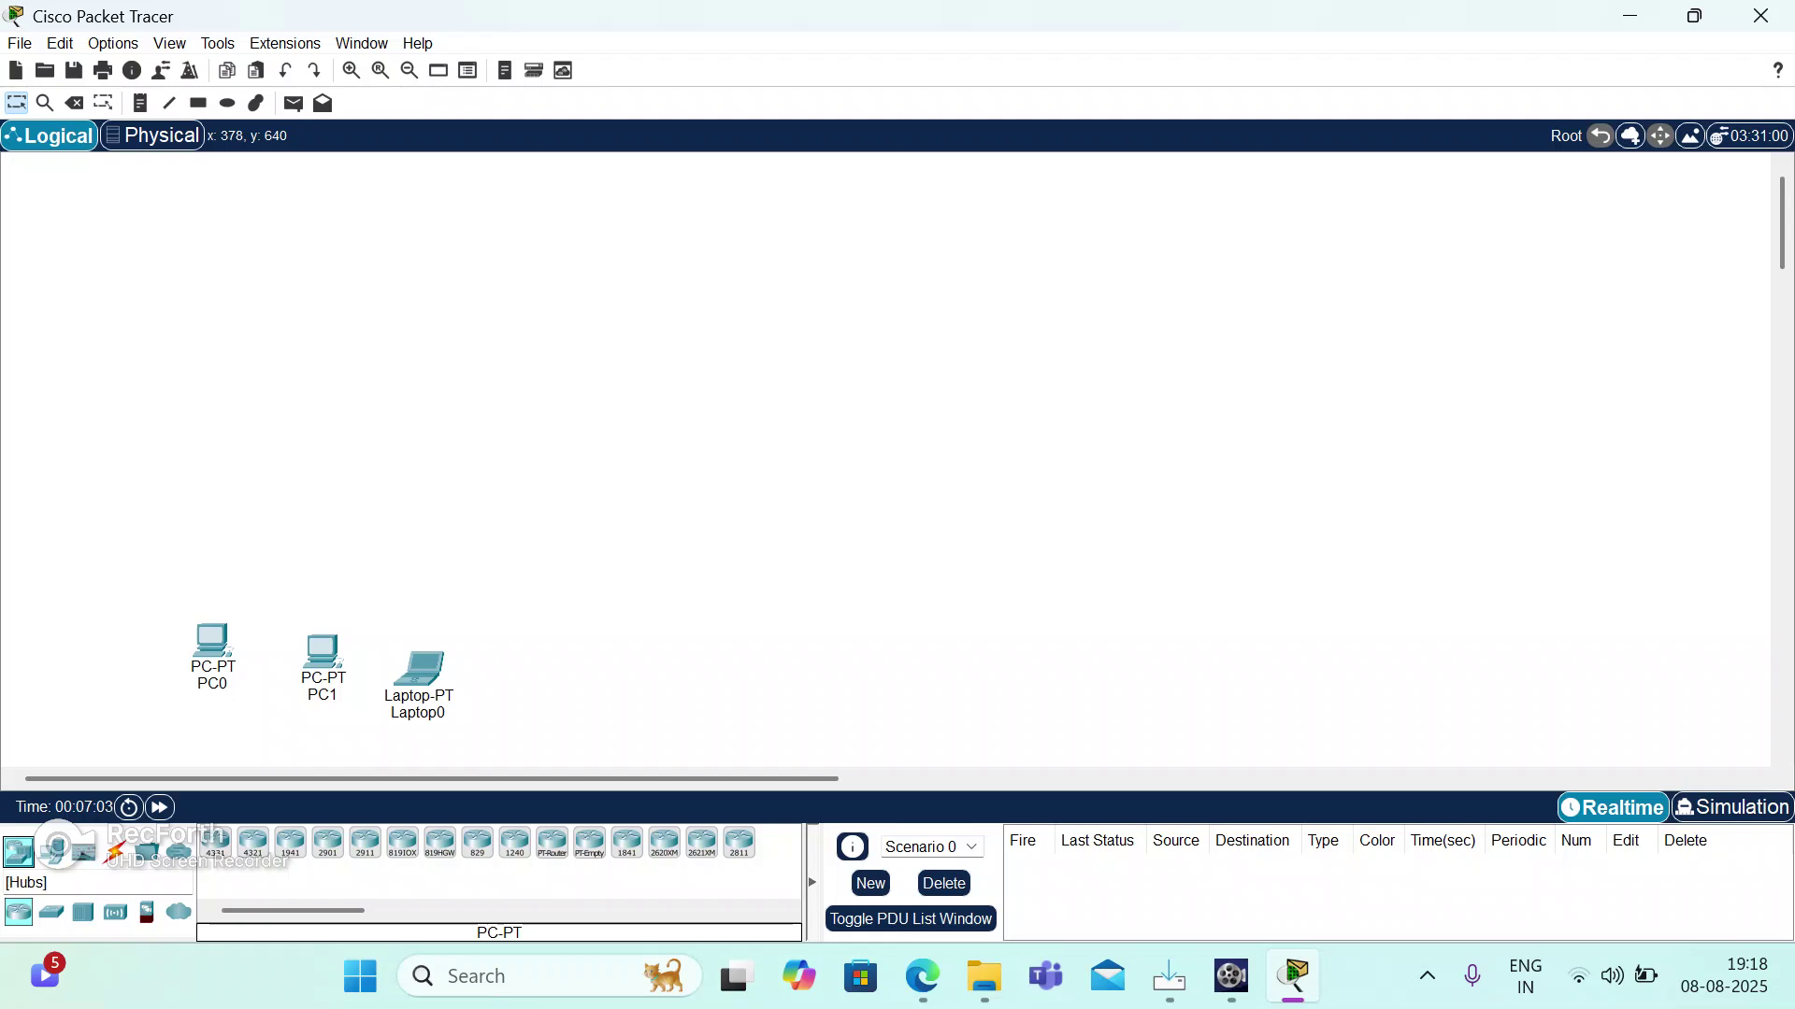
{"action": "left_click", "coordinate": [51, 911]}
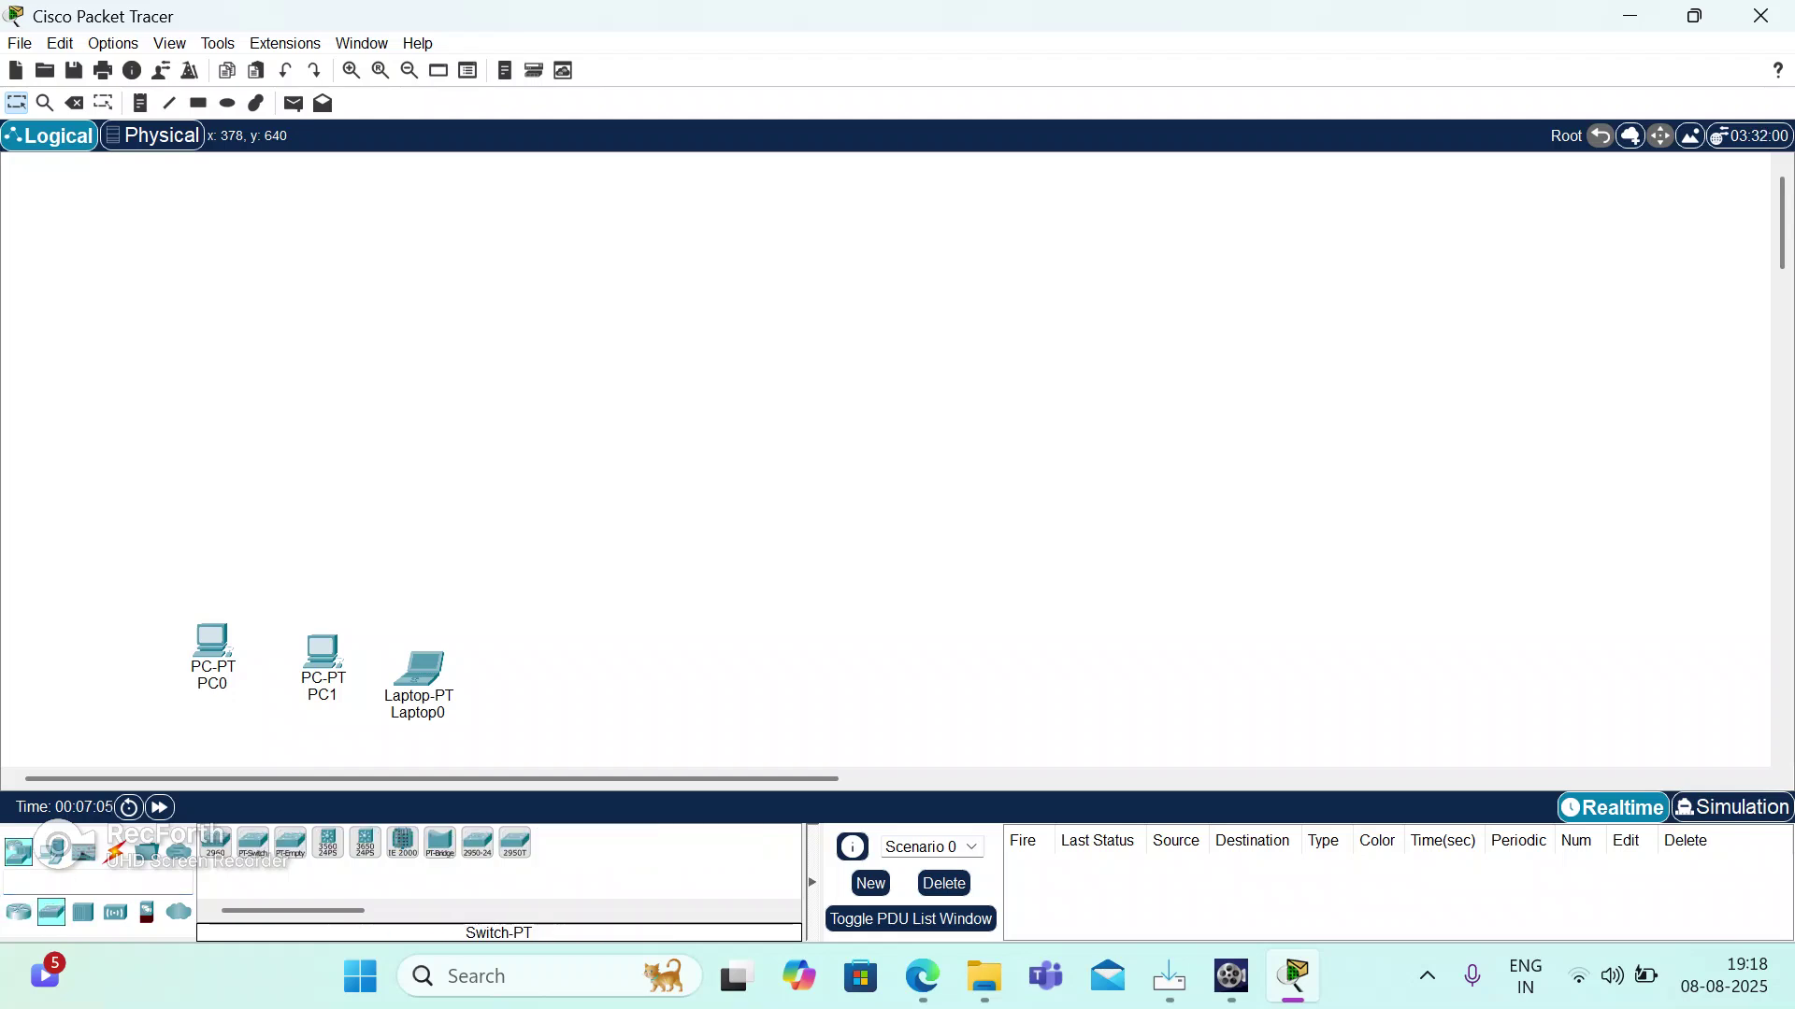
{"action": "left_click_drag", "start_coordinate": [253, 843], "coordinate": [343, 547]}
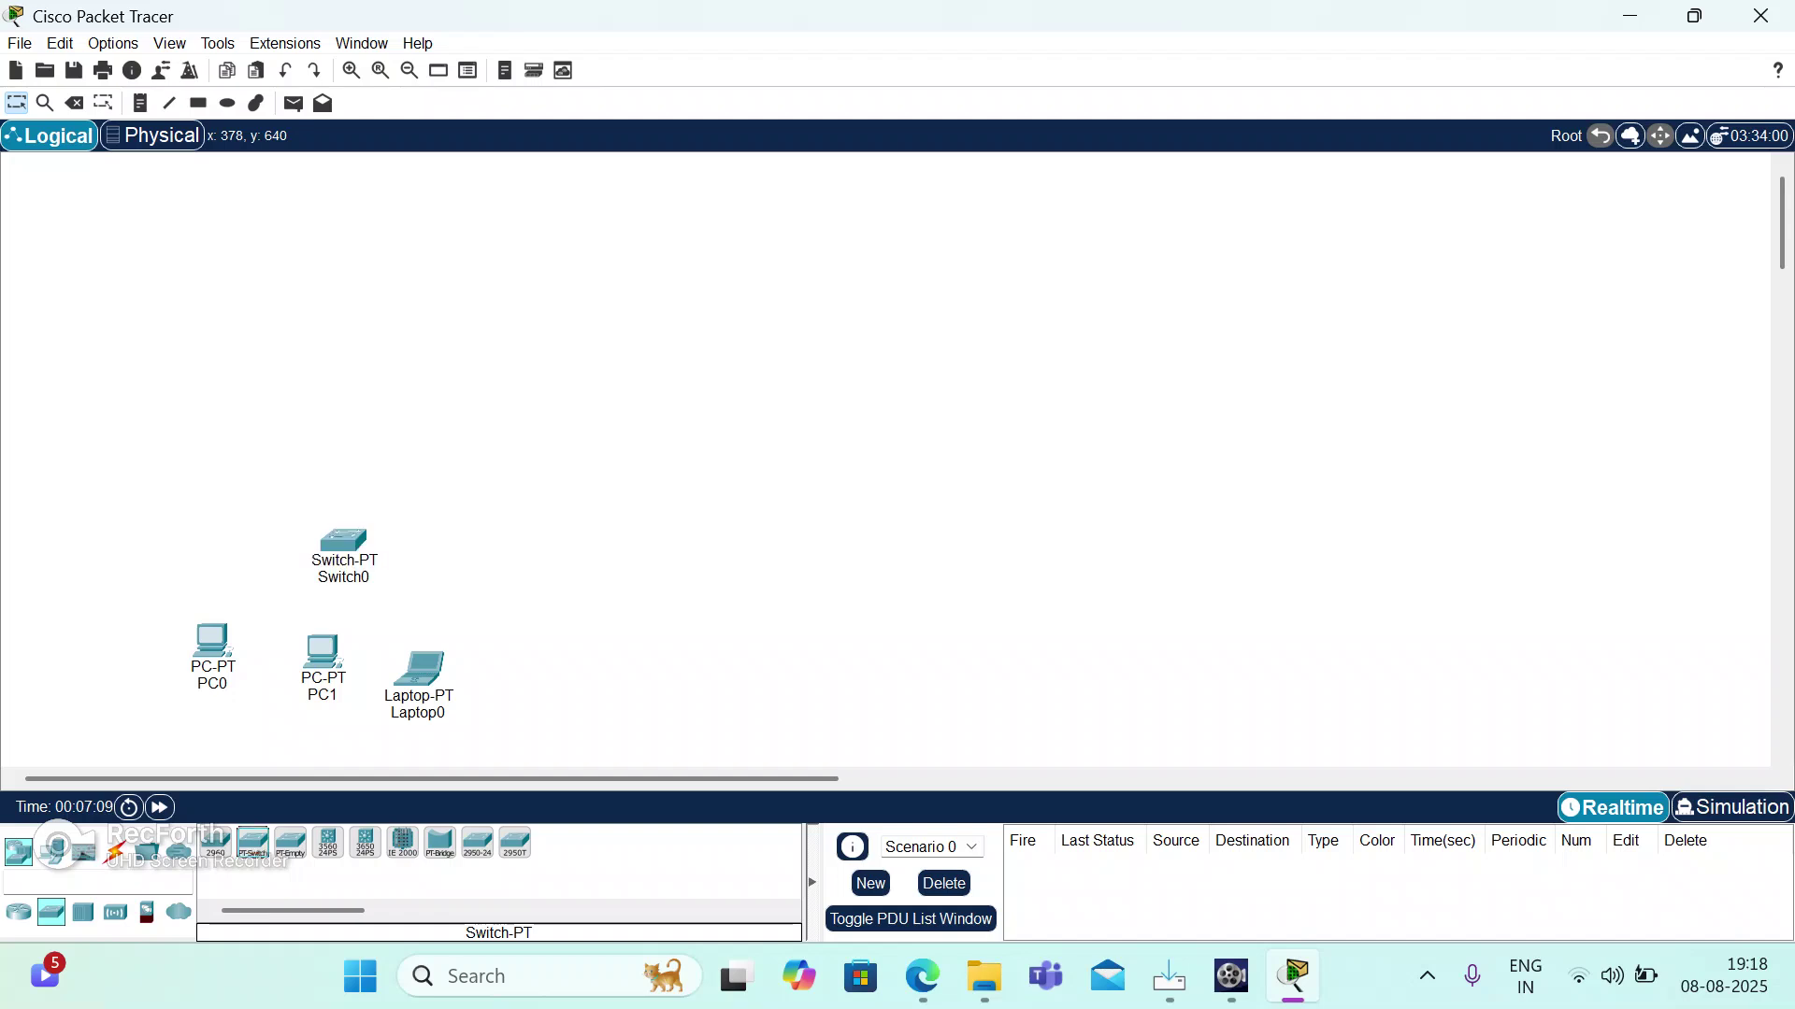
Connect PC0's FastEthernet0 port to Switch0's FastEthernet0/1 port with a Copper Straight-Through cable.
{"action": "left_click", "coordinate": [115, 850]}
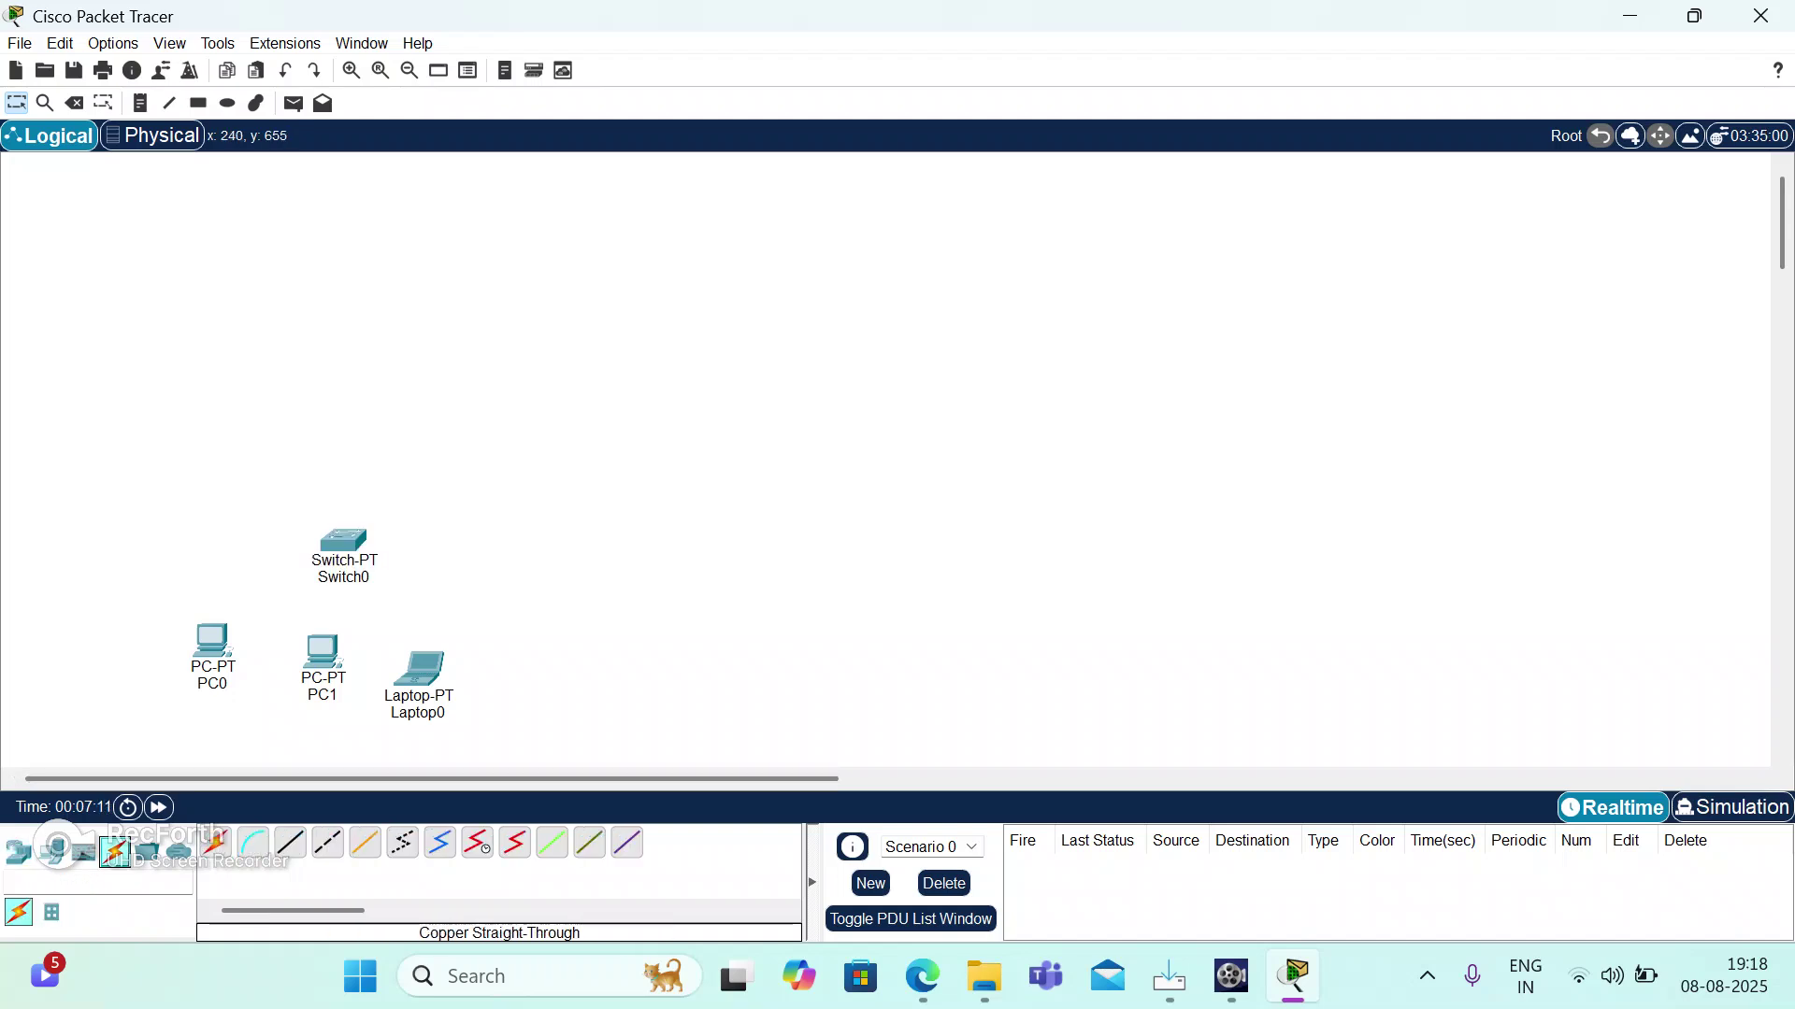
{"action": "left_click", "coordinate": [289, 842]}
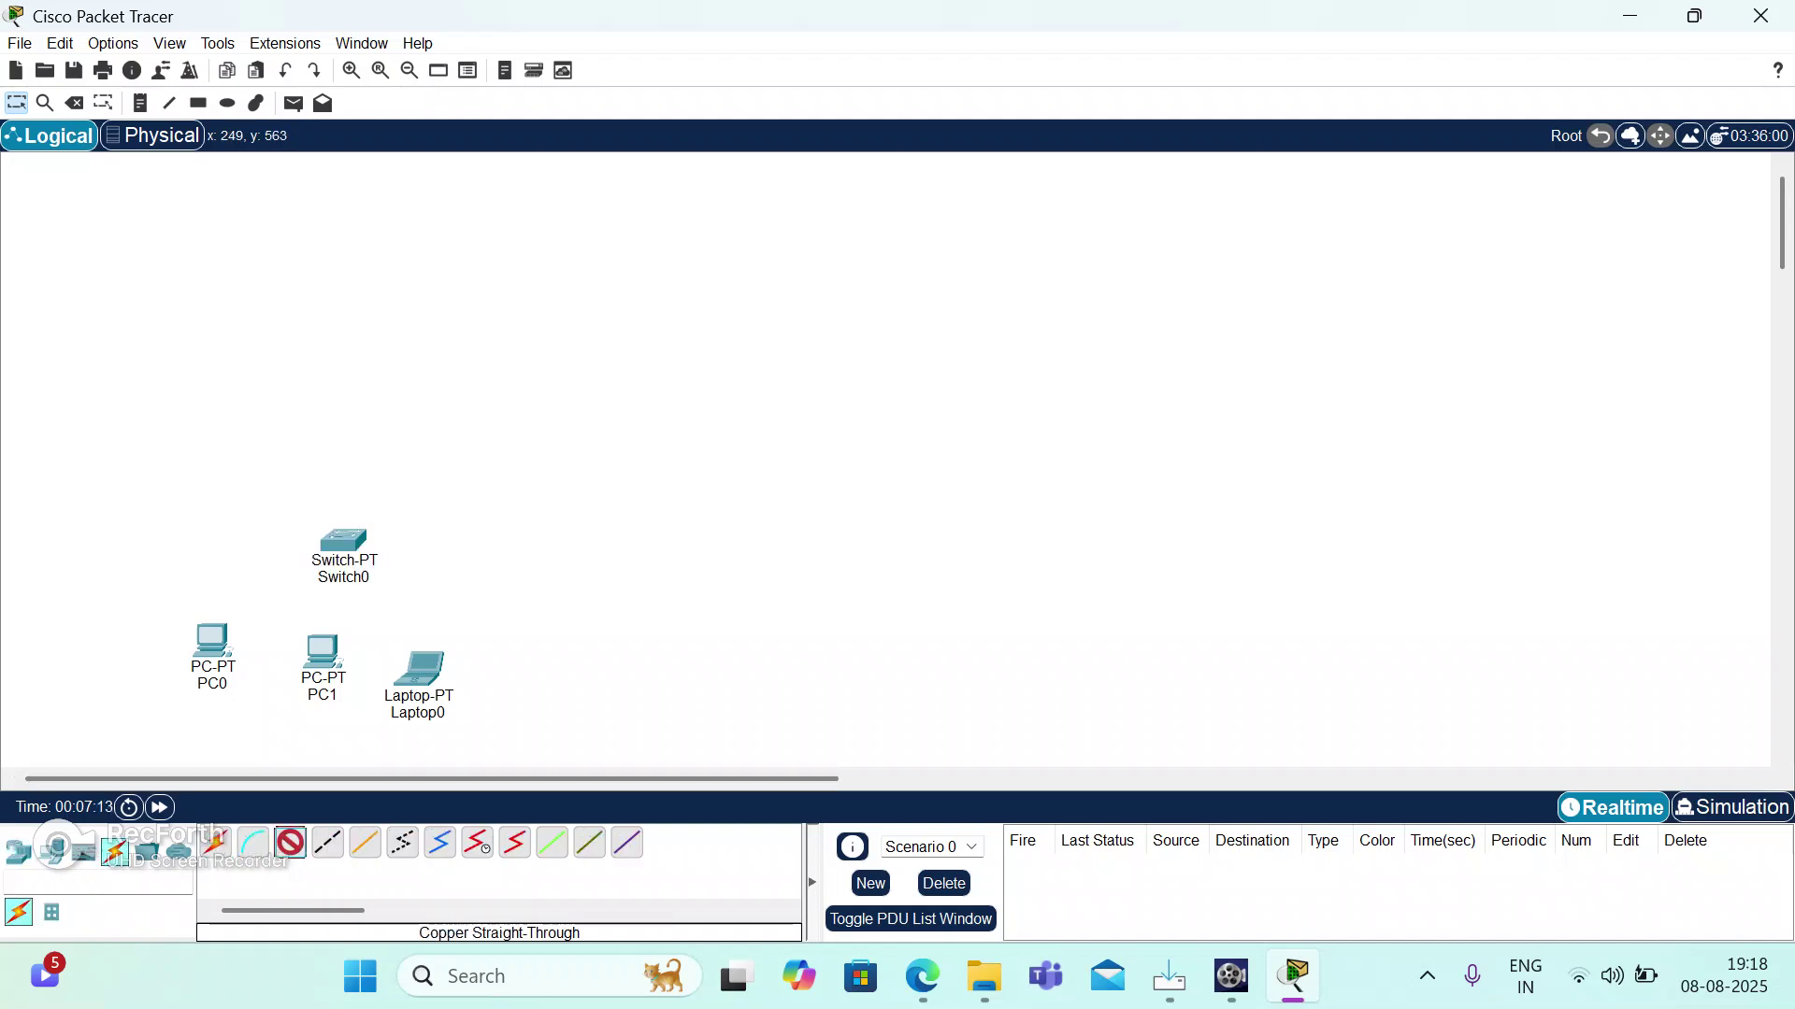
{"action": "left_click", "coordinate": [214, 649]}
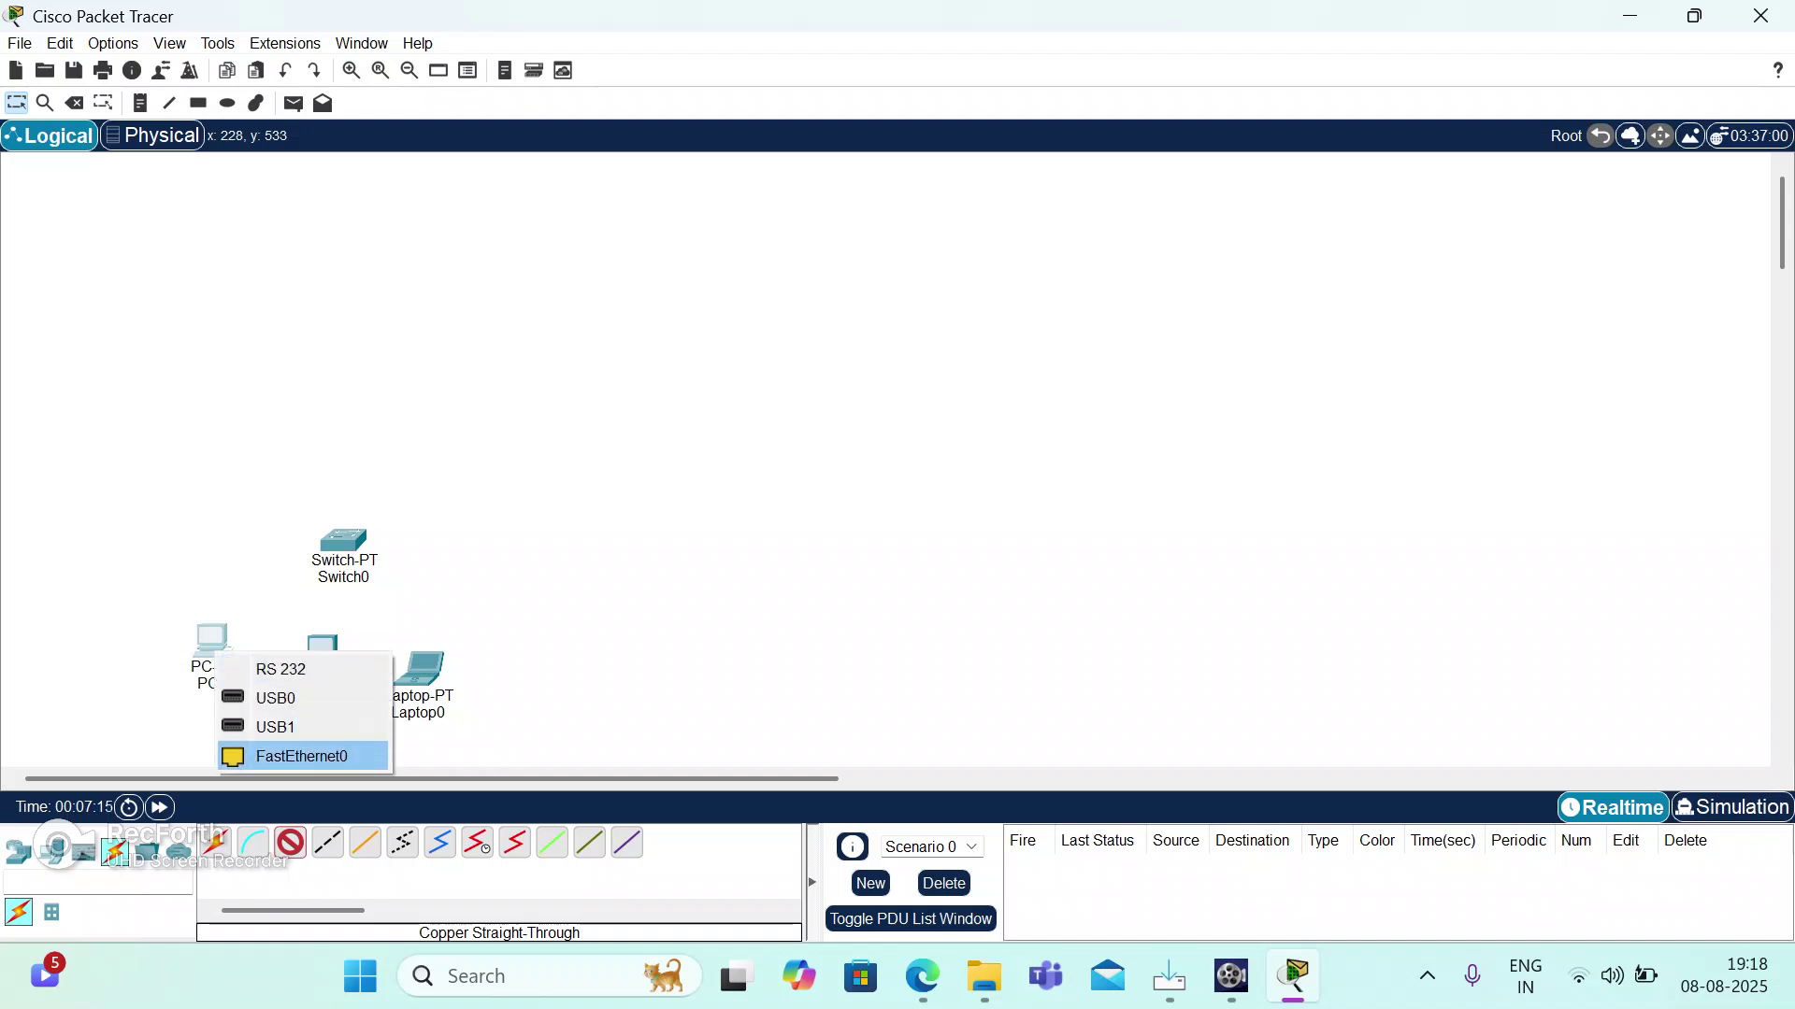
{"action": "left_click", "coordinate": [280, 756]}
{"action": "left_click", "coordinate": [343, 544]}
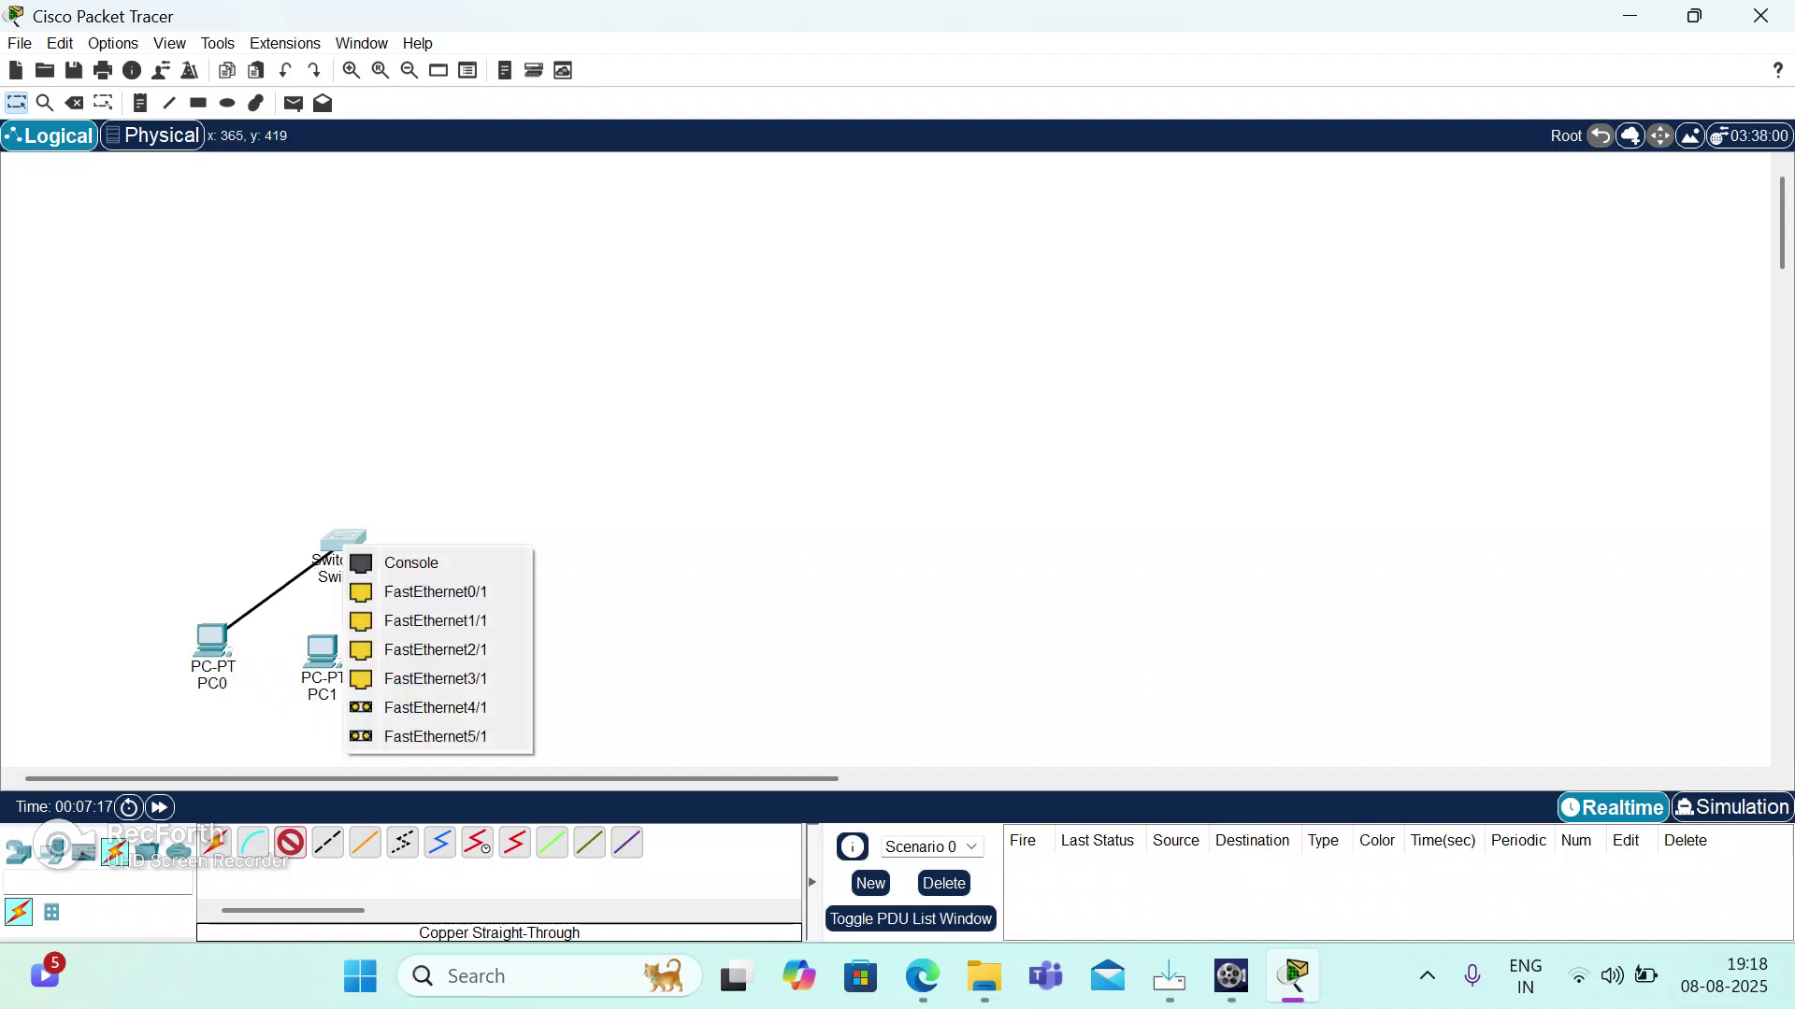
{"action": "left_click", "coordinate": [430, 591]}
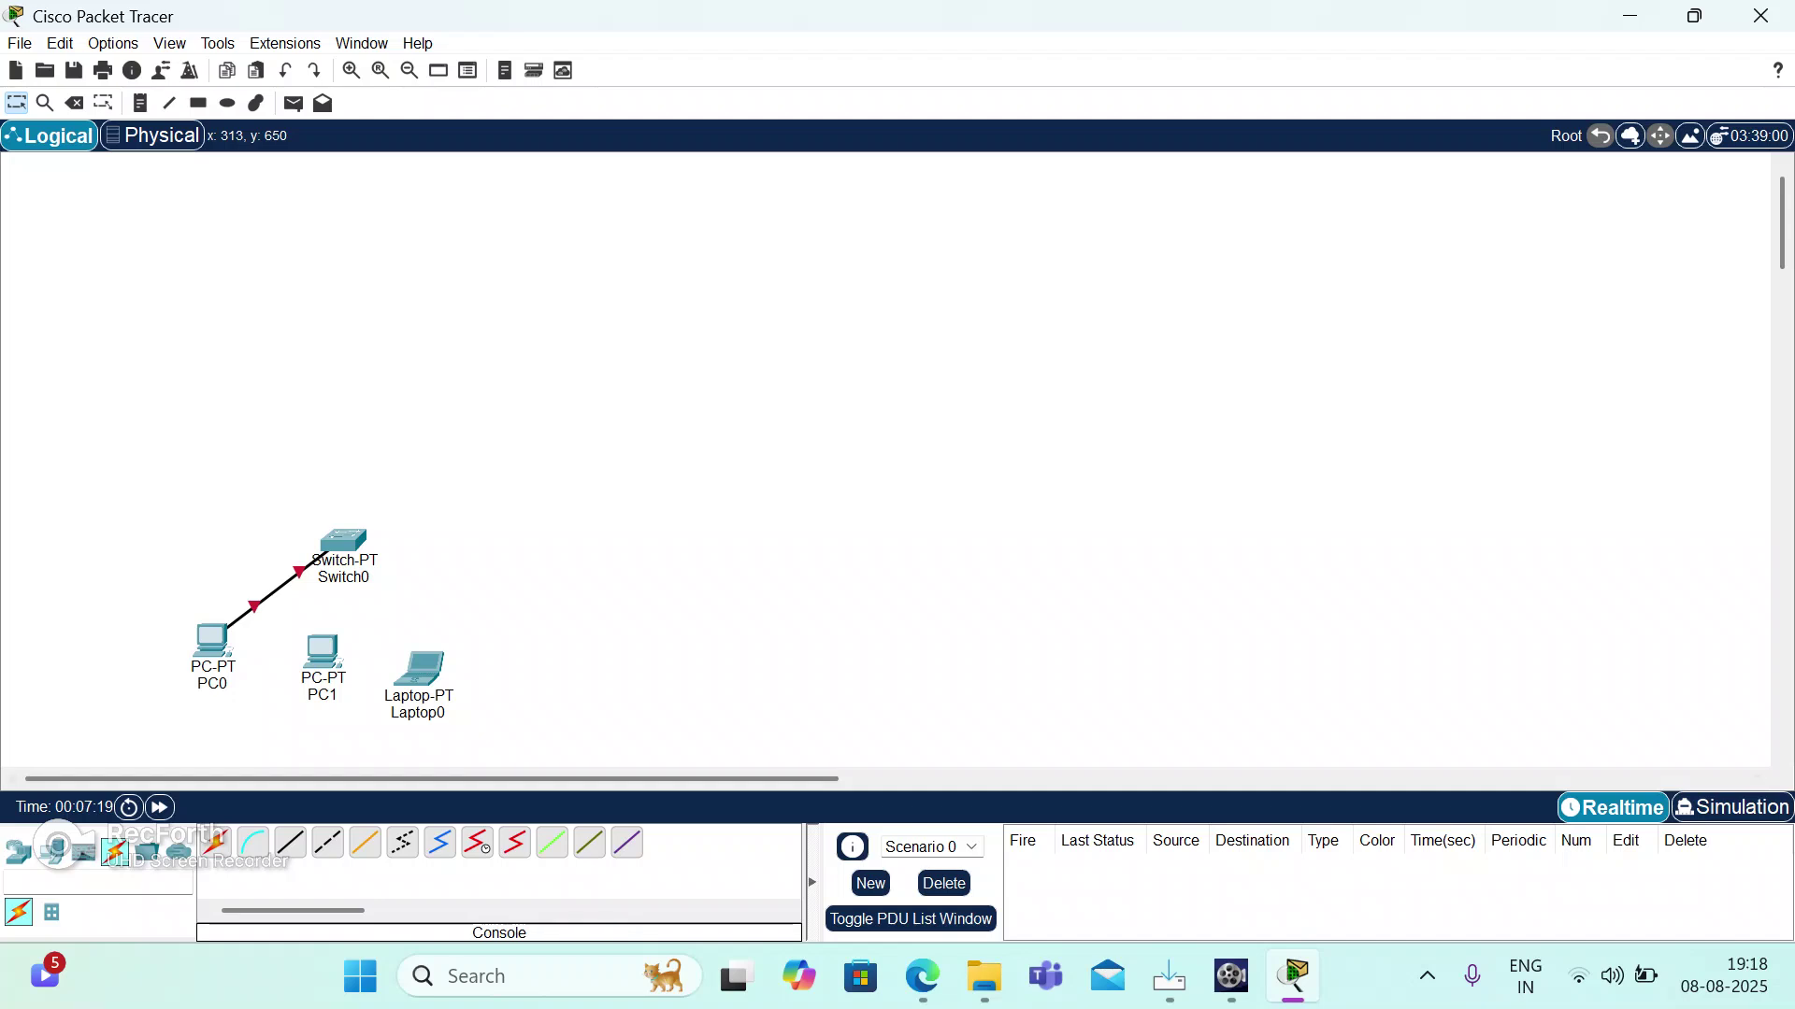
Connect PC1's FastEthernet0 port to Switch0's FastEthernet1/1 port with a Copper Straight-Through cable.
{"action": "left_click", "coordinate": [290, 842]}
{"action": "left_click", "coordinate": [329, 659]}
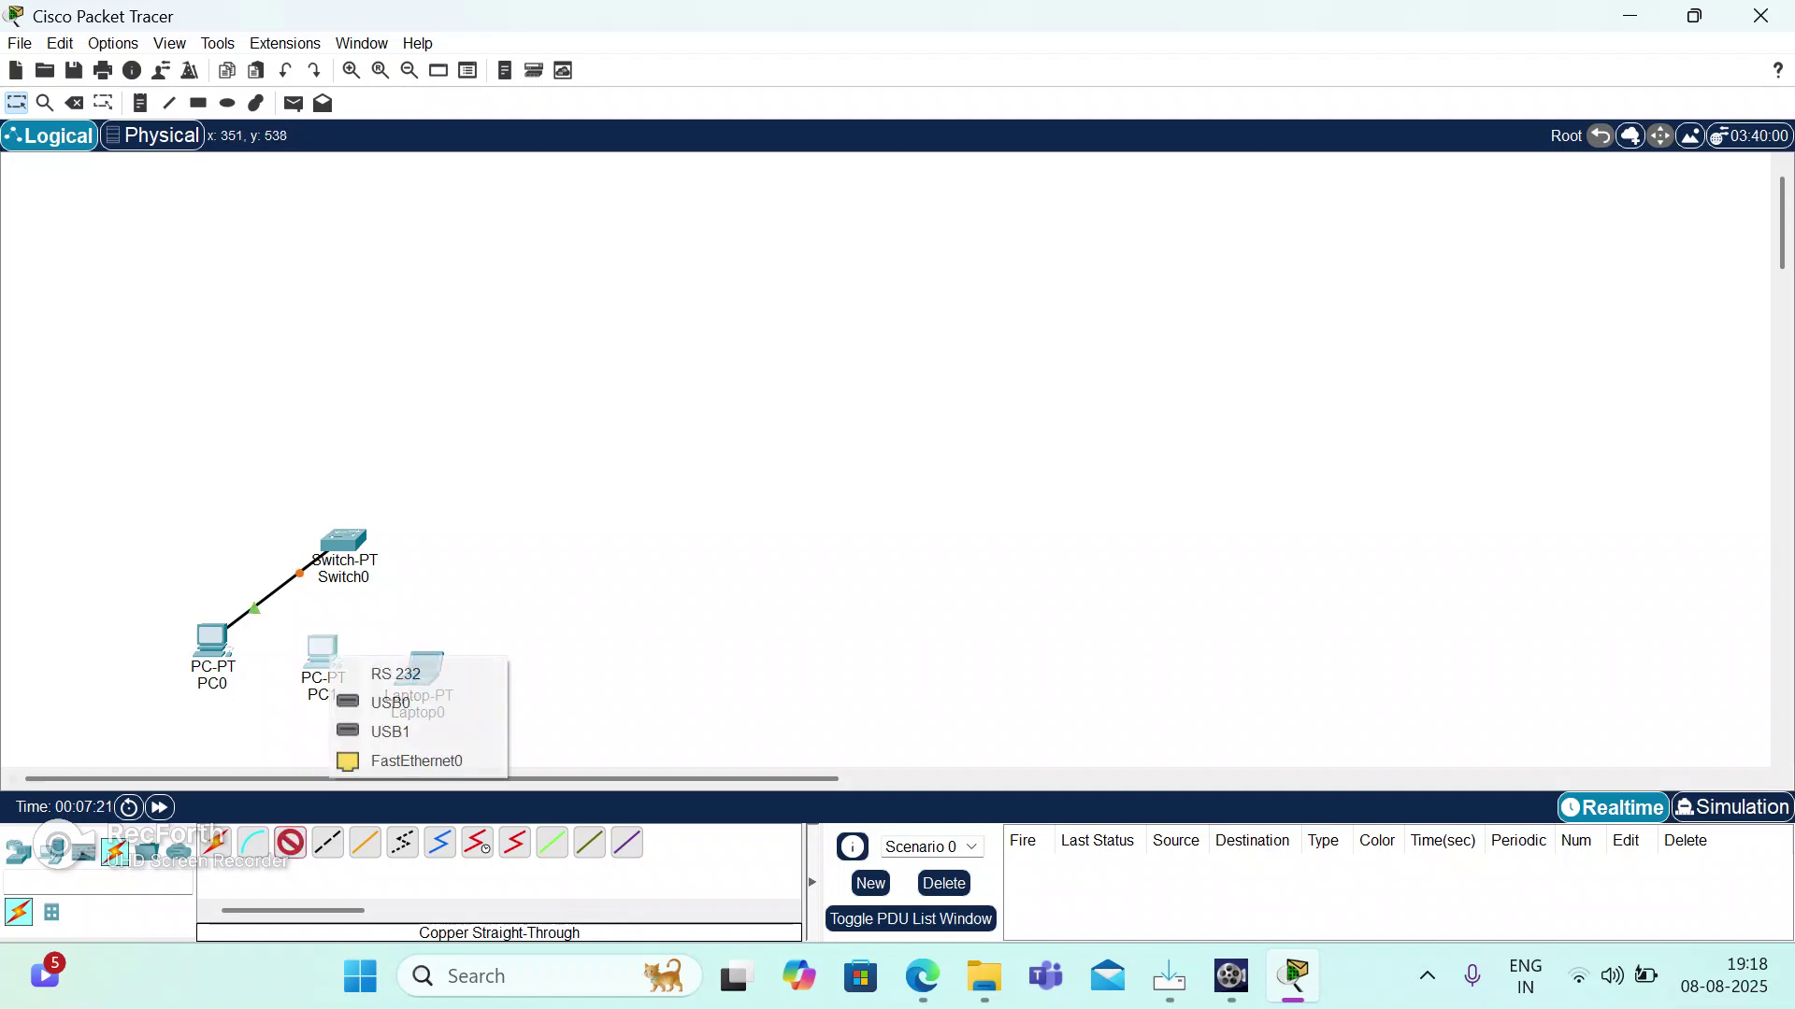
{"action": "left_click", "coordinate": [416, 761]}
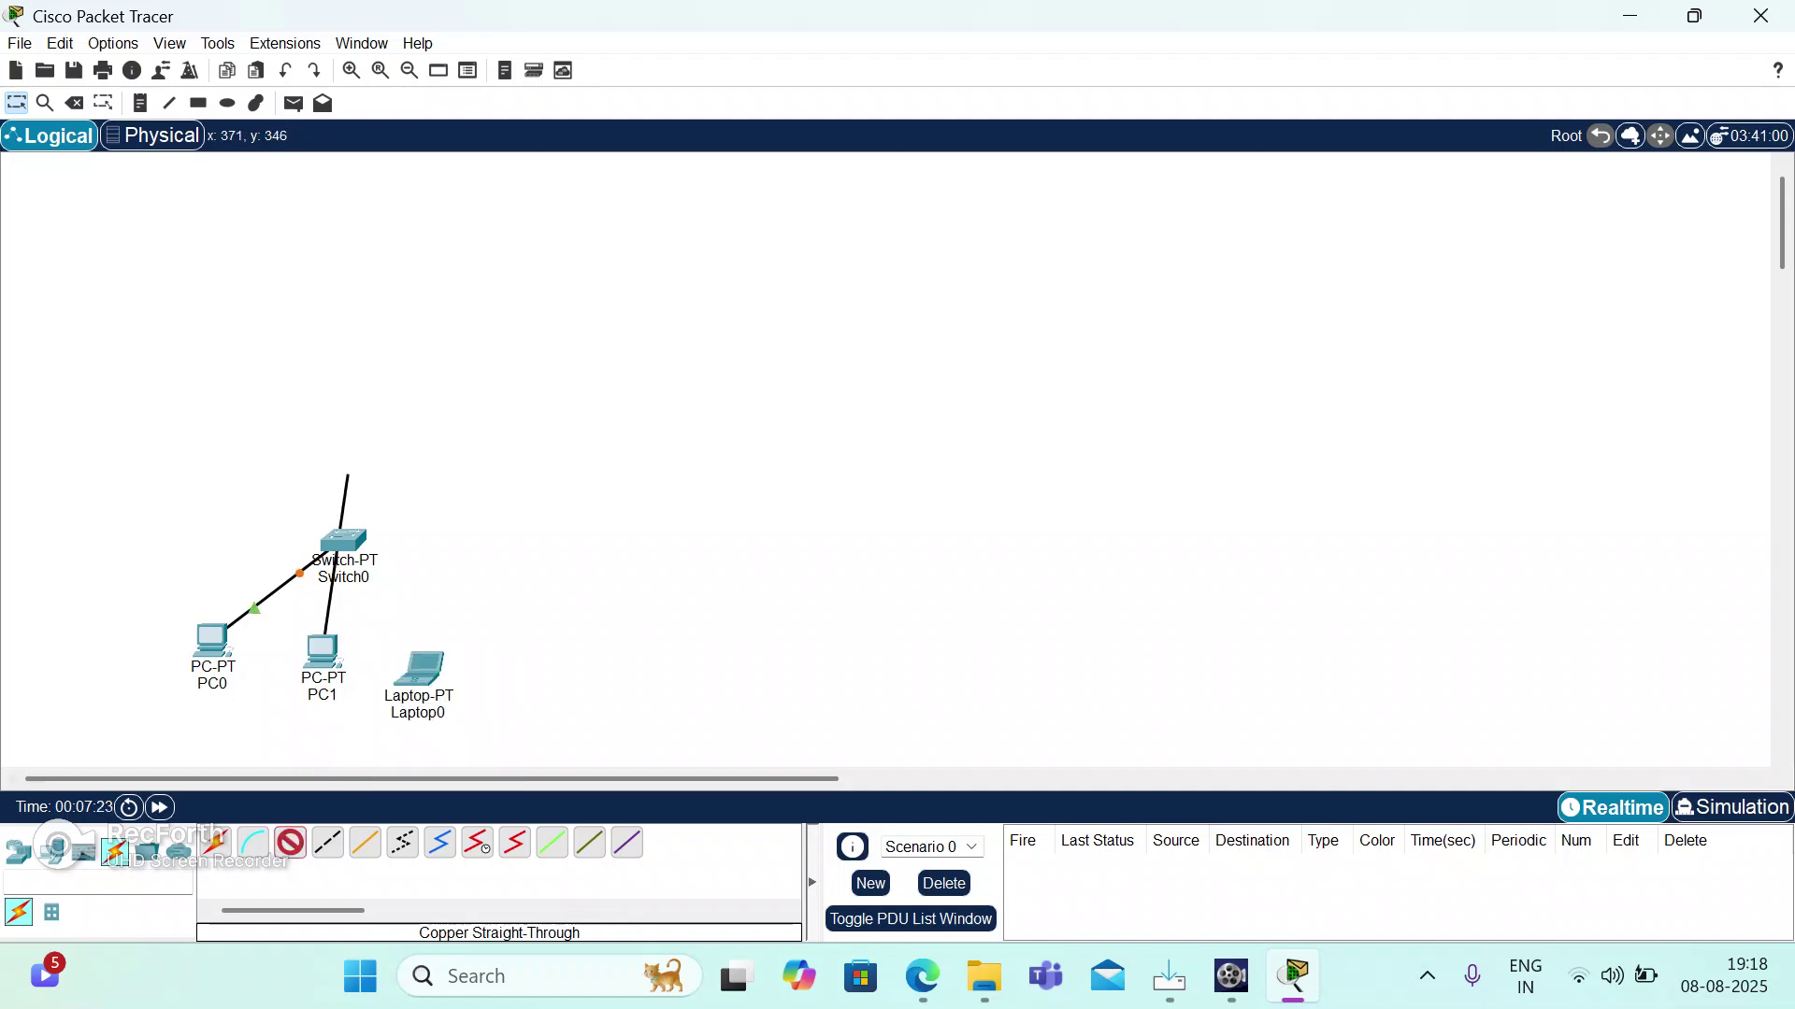
{"action": "left_click", "coordinate": [342, 544]}
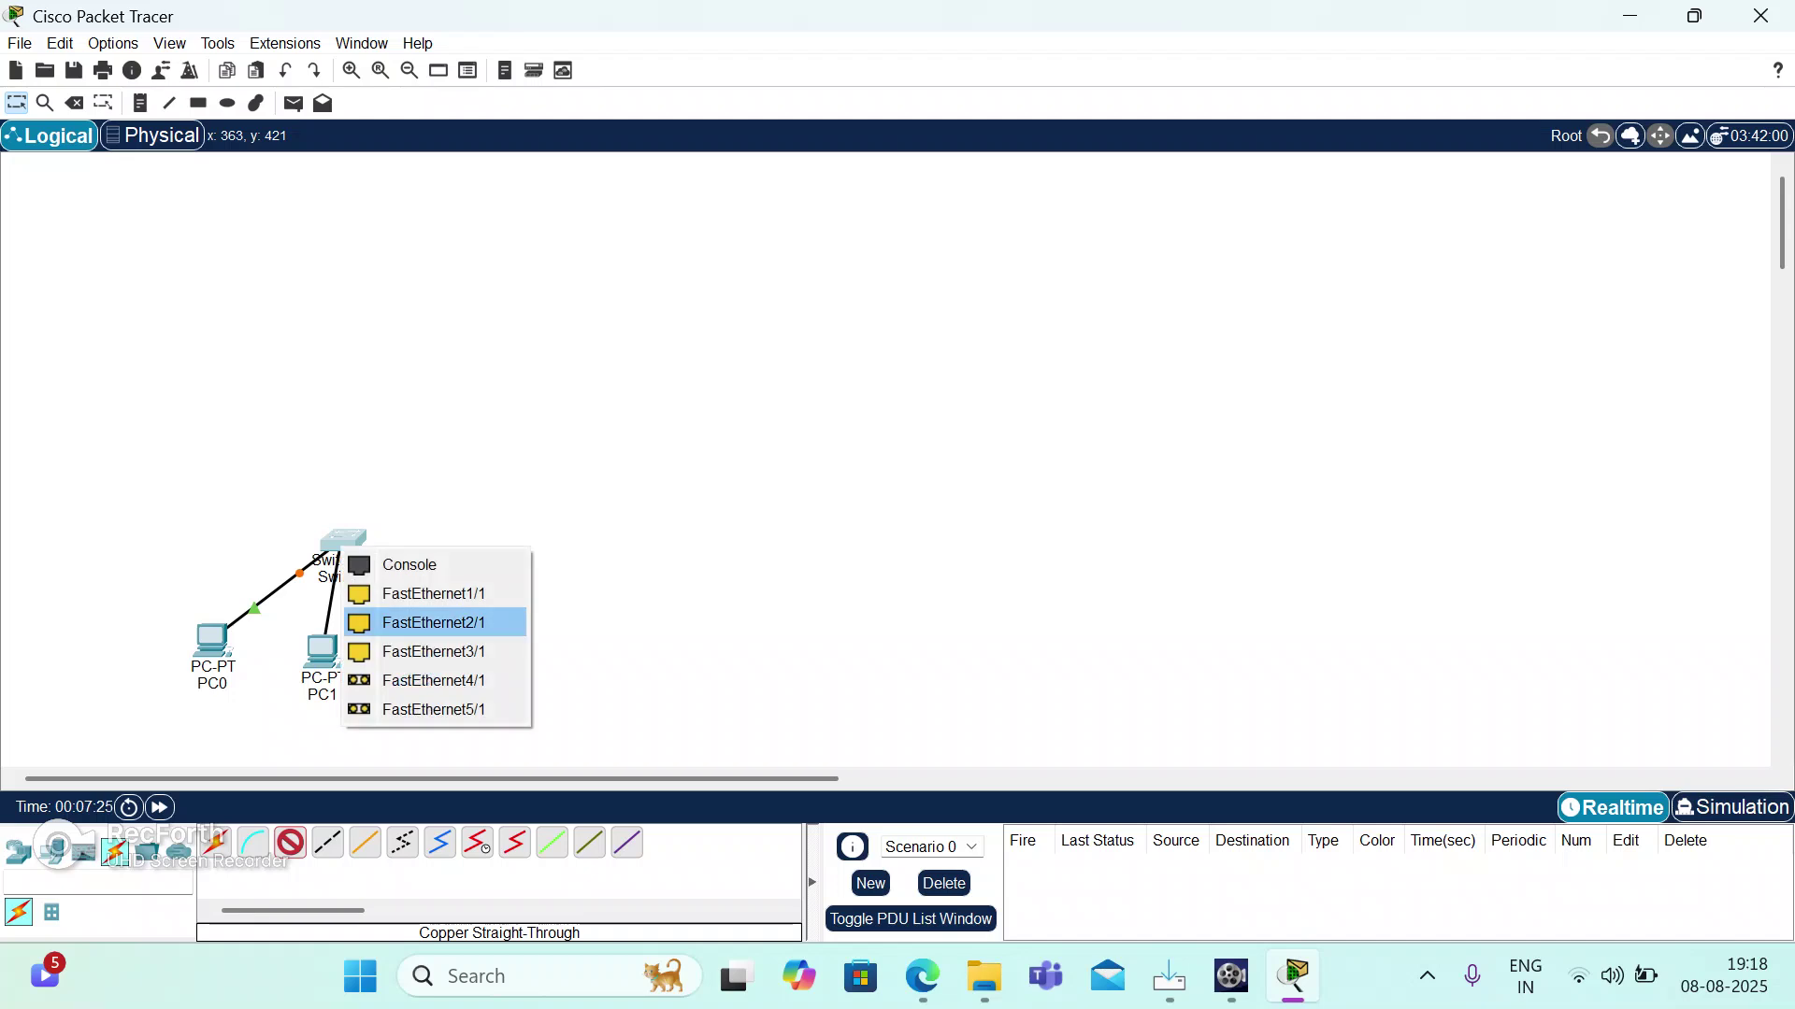
{"action": "left_click", "coordinate": [434, 594]}
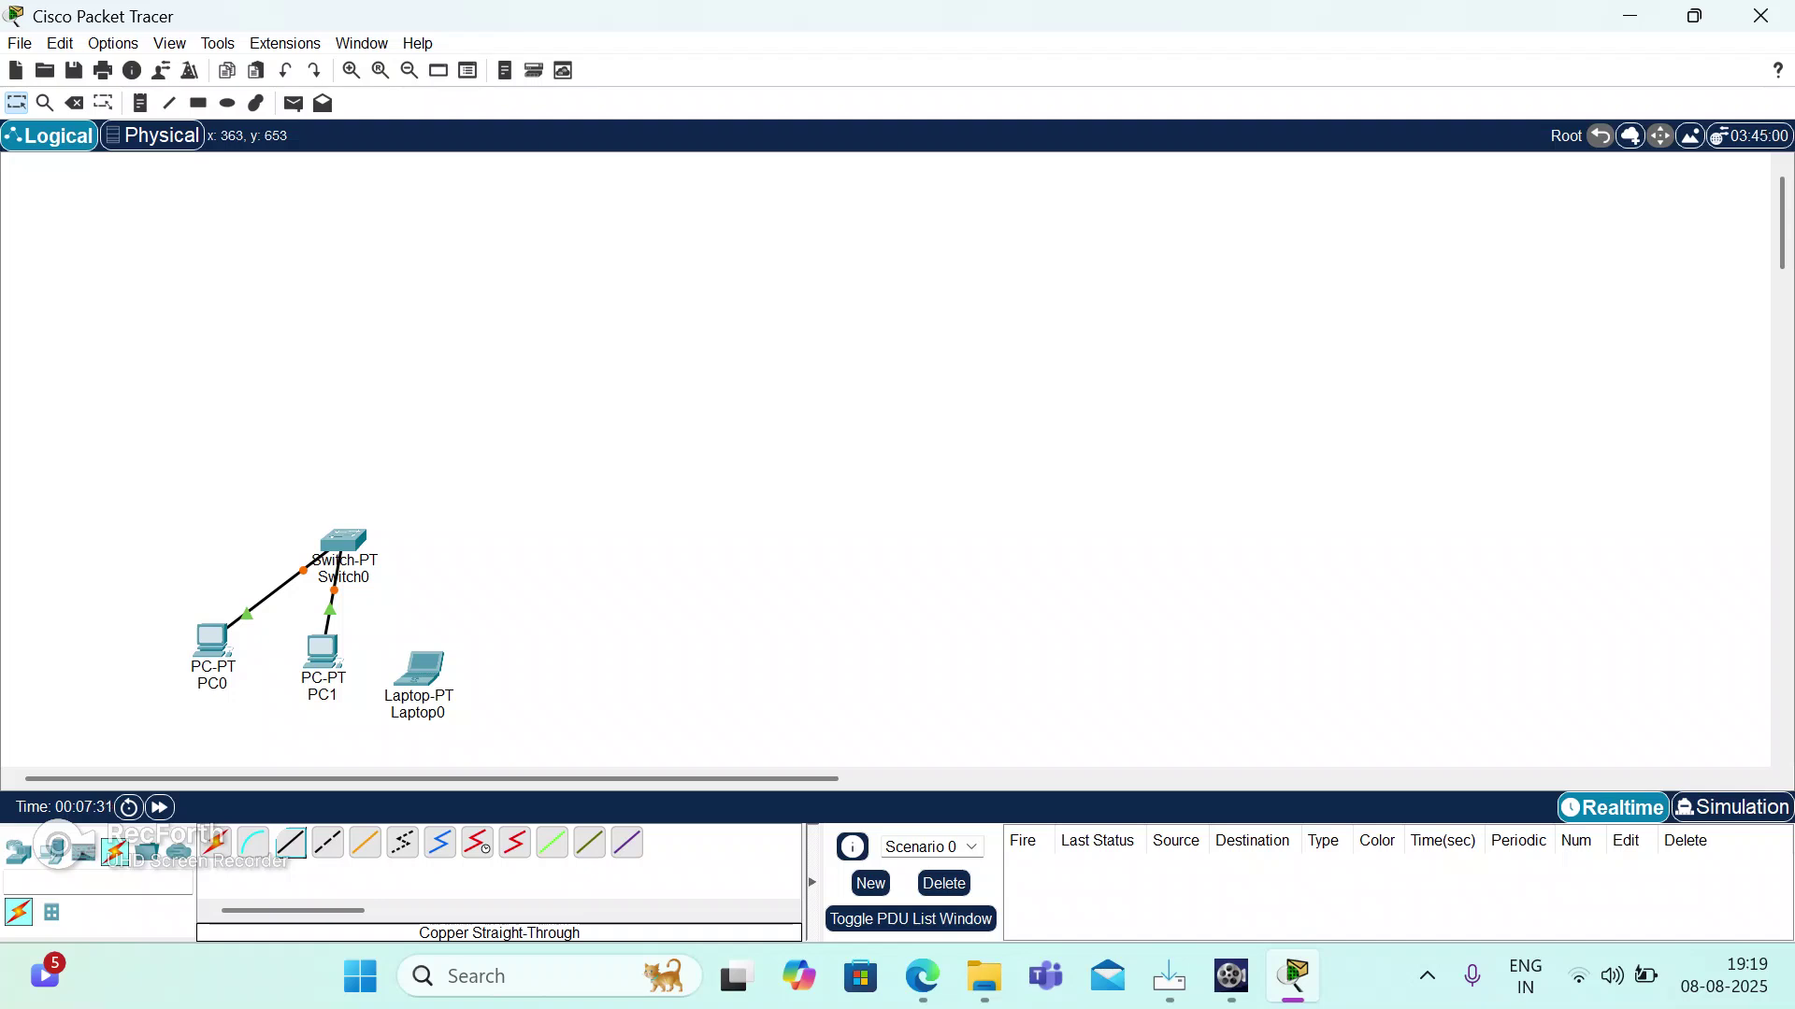
Connect Laptop0's FastEthernet0 port to Switch0's FastEthernet2/1 port with a Copper Straight-Through cable.
{"action": "left_click", "coordinate": [419, 669]}
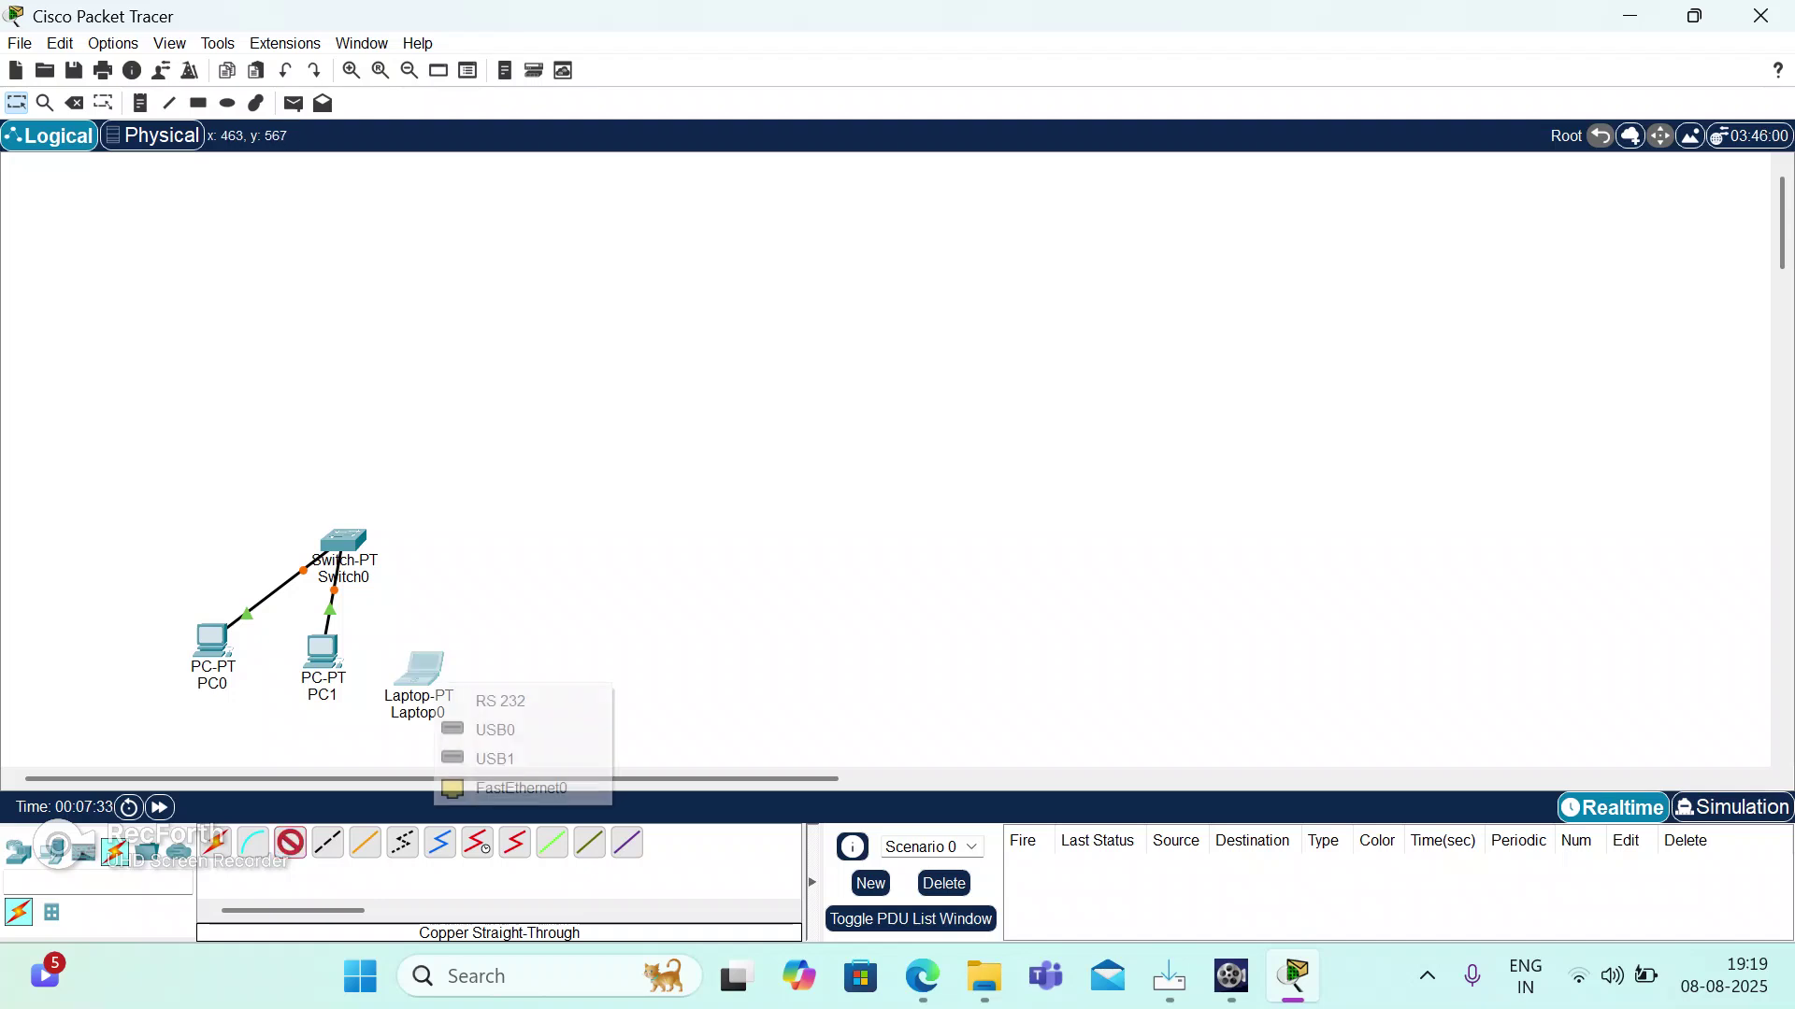
{"action": "left_click", "coordinate": [495, 785]}
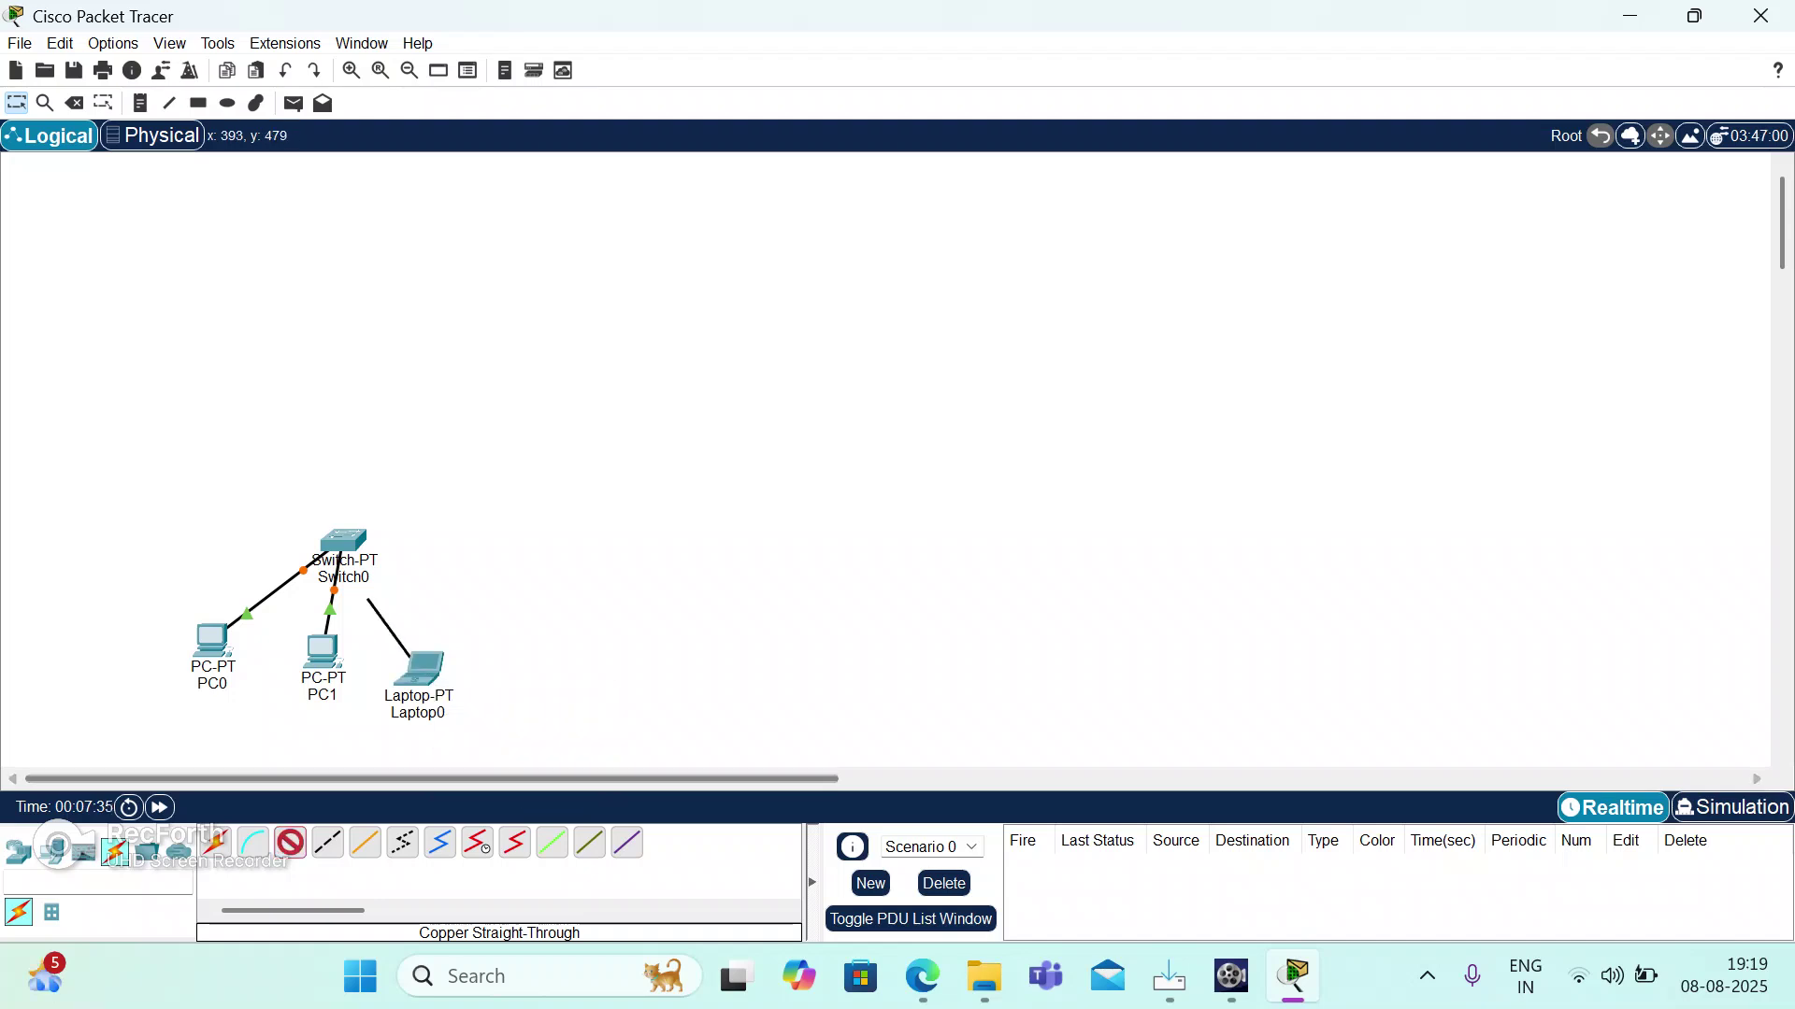
{"action": "left_click", "coordinate": [346, 540]}
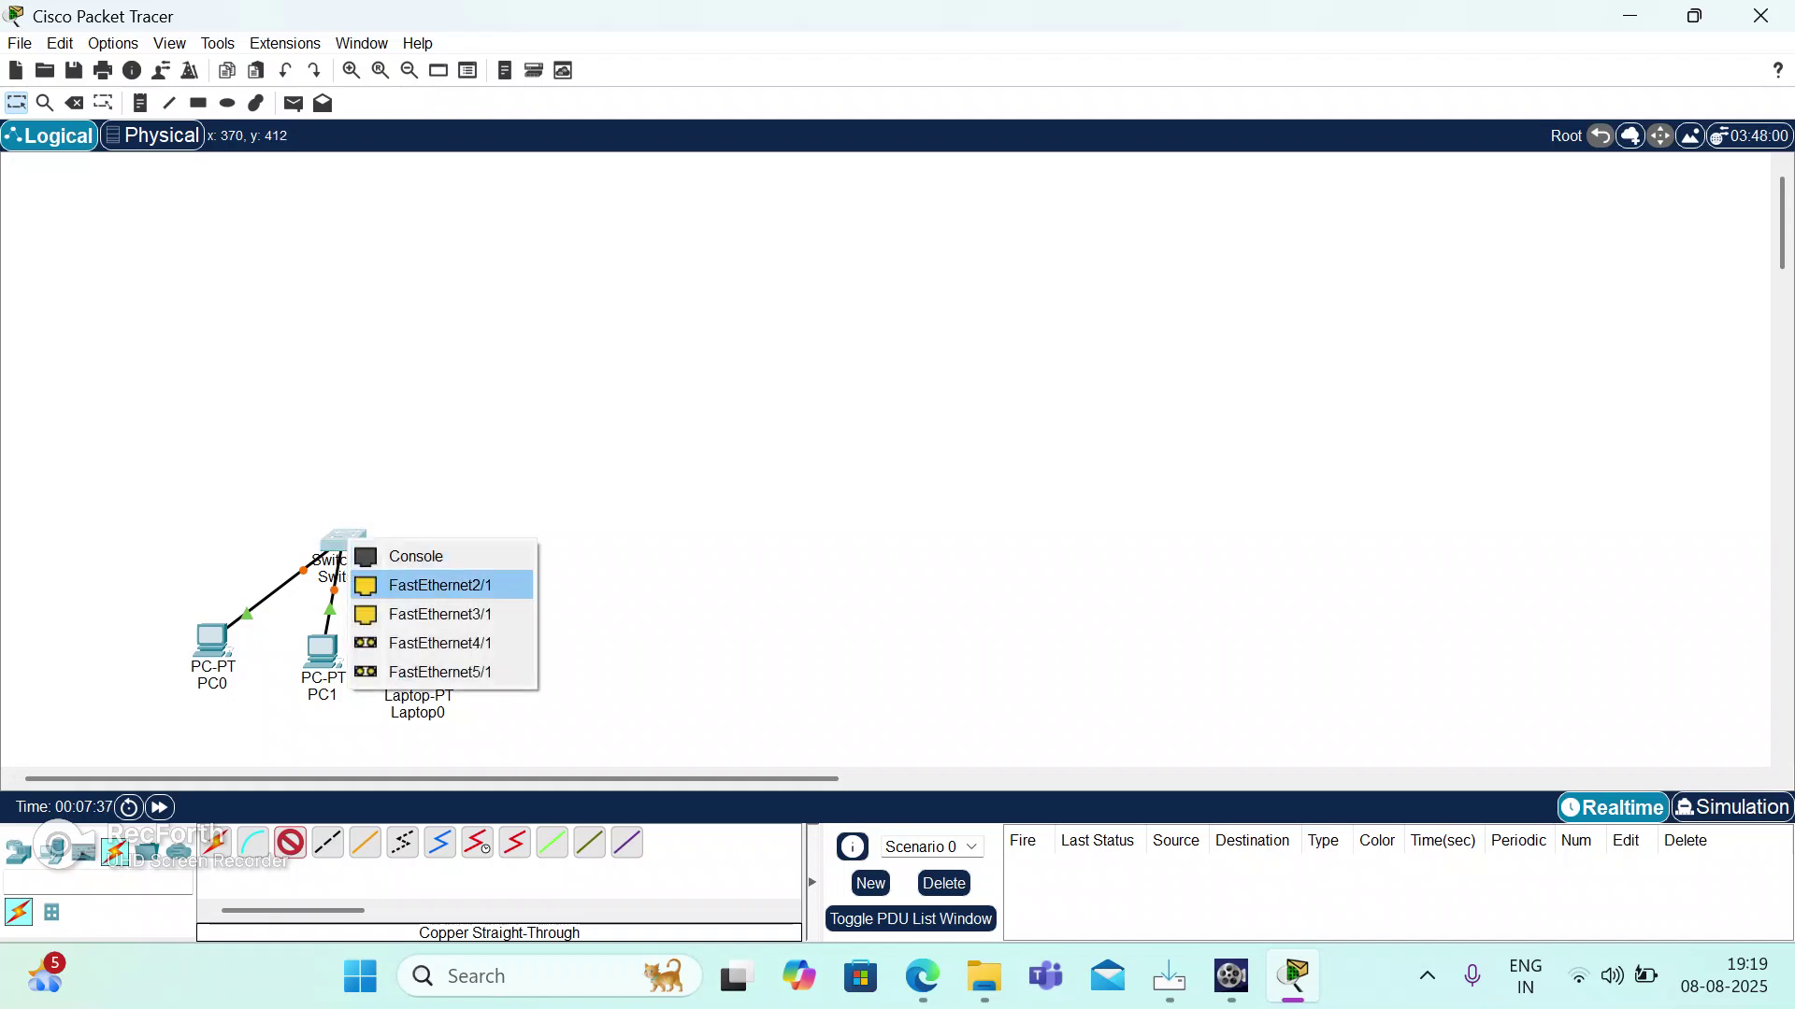
{"action": "left_click", "coordinate": [439, 585]}
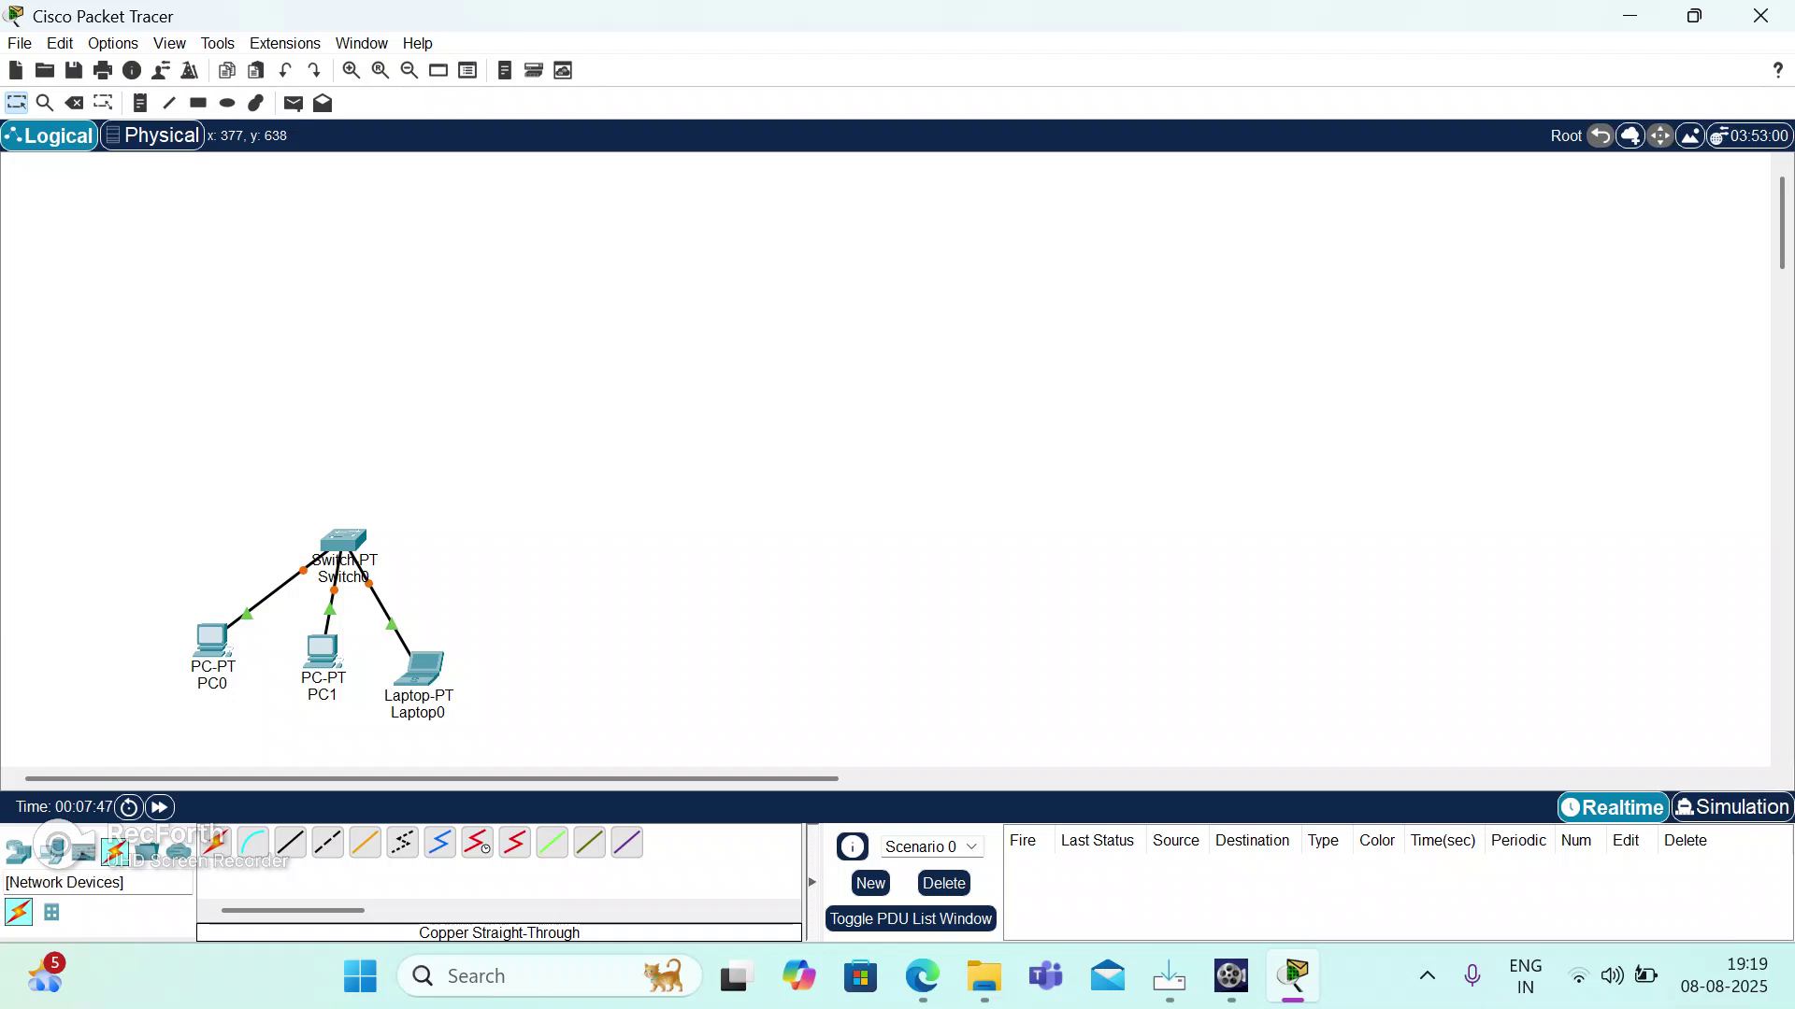
Add a second Switch-PT to the right of Switch0, at about the same height.
{"action": "left_click", "coordinate": [19, 851]}
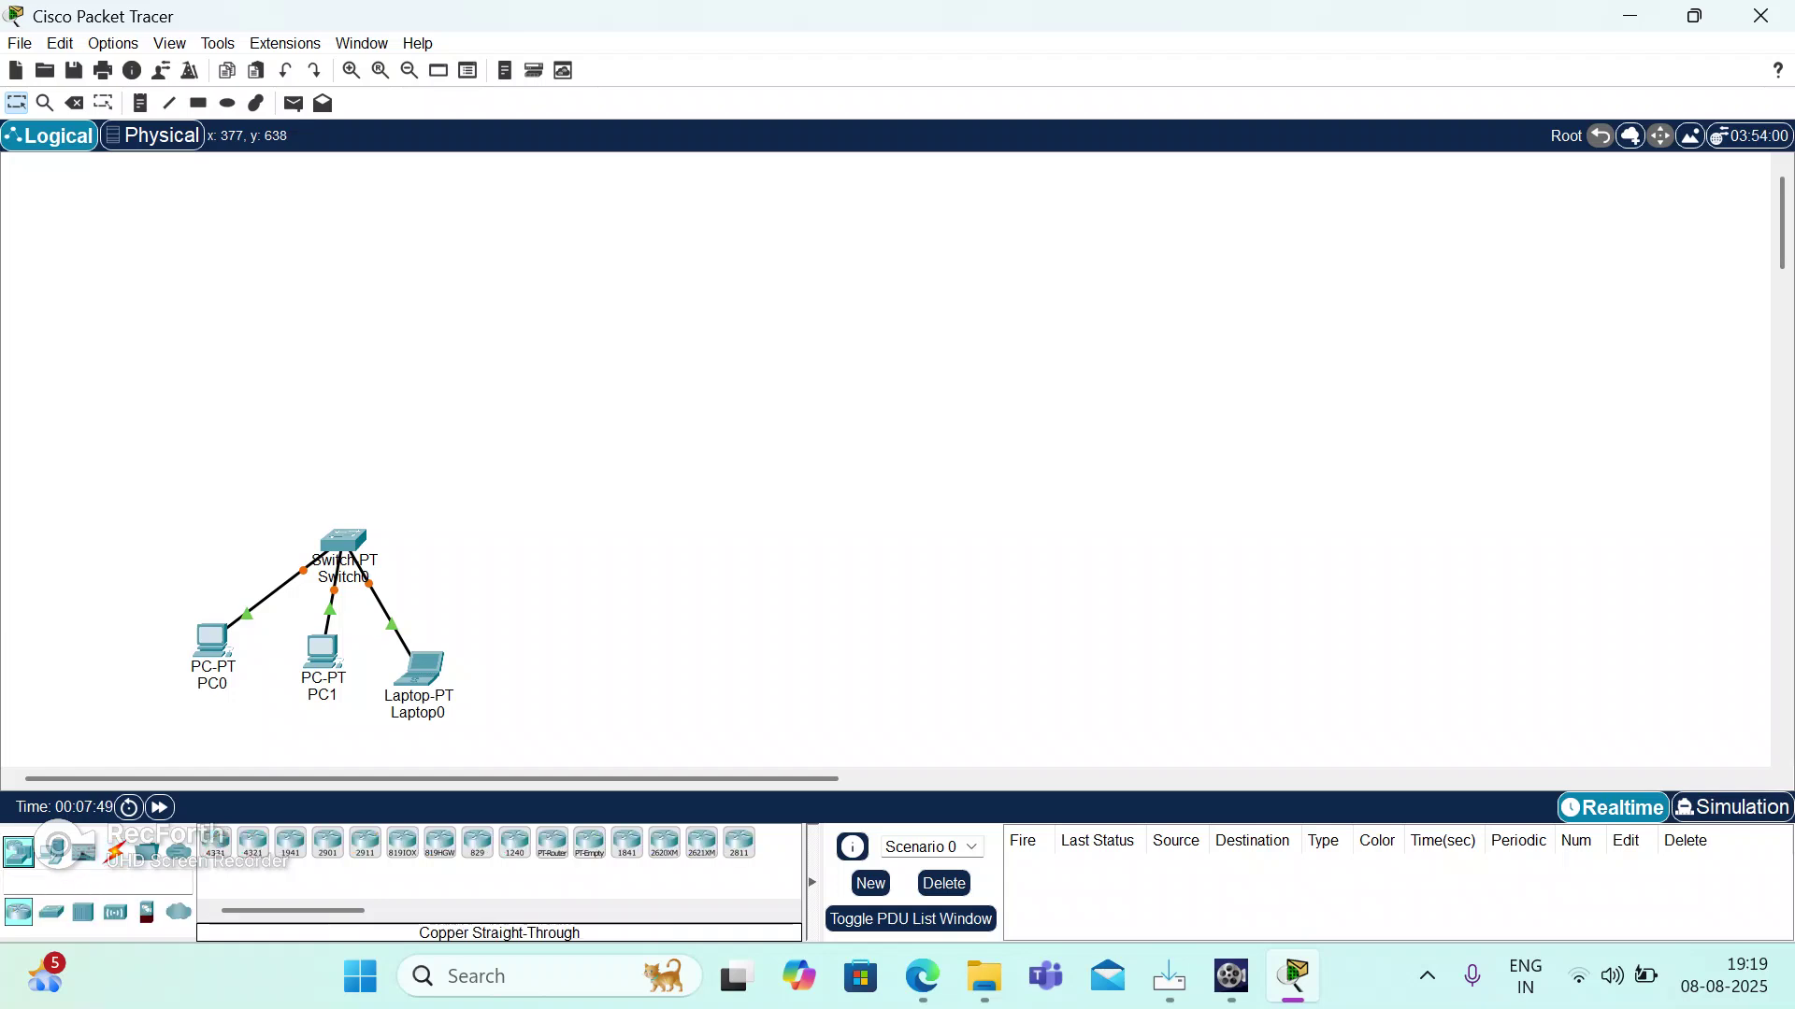
{"action": "left_click", "coordinate": [51, 912]}
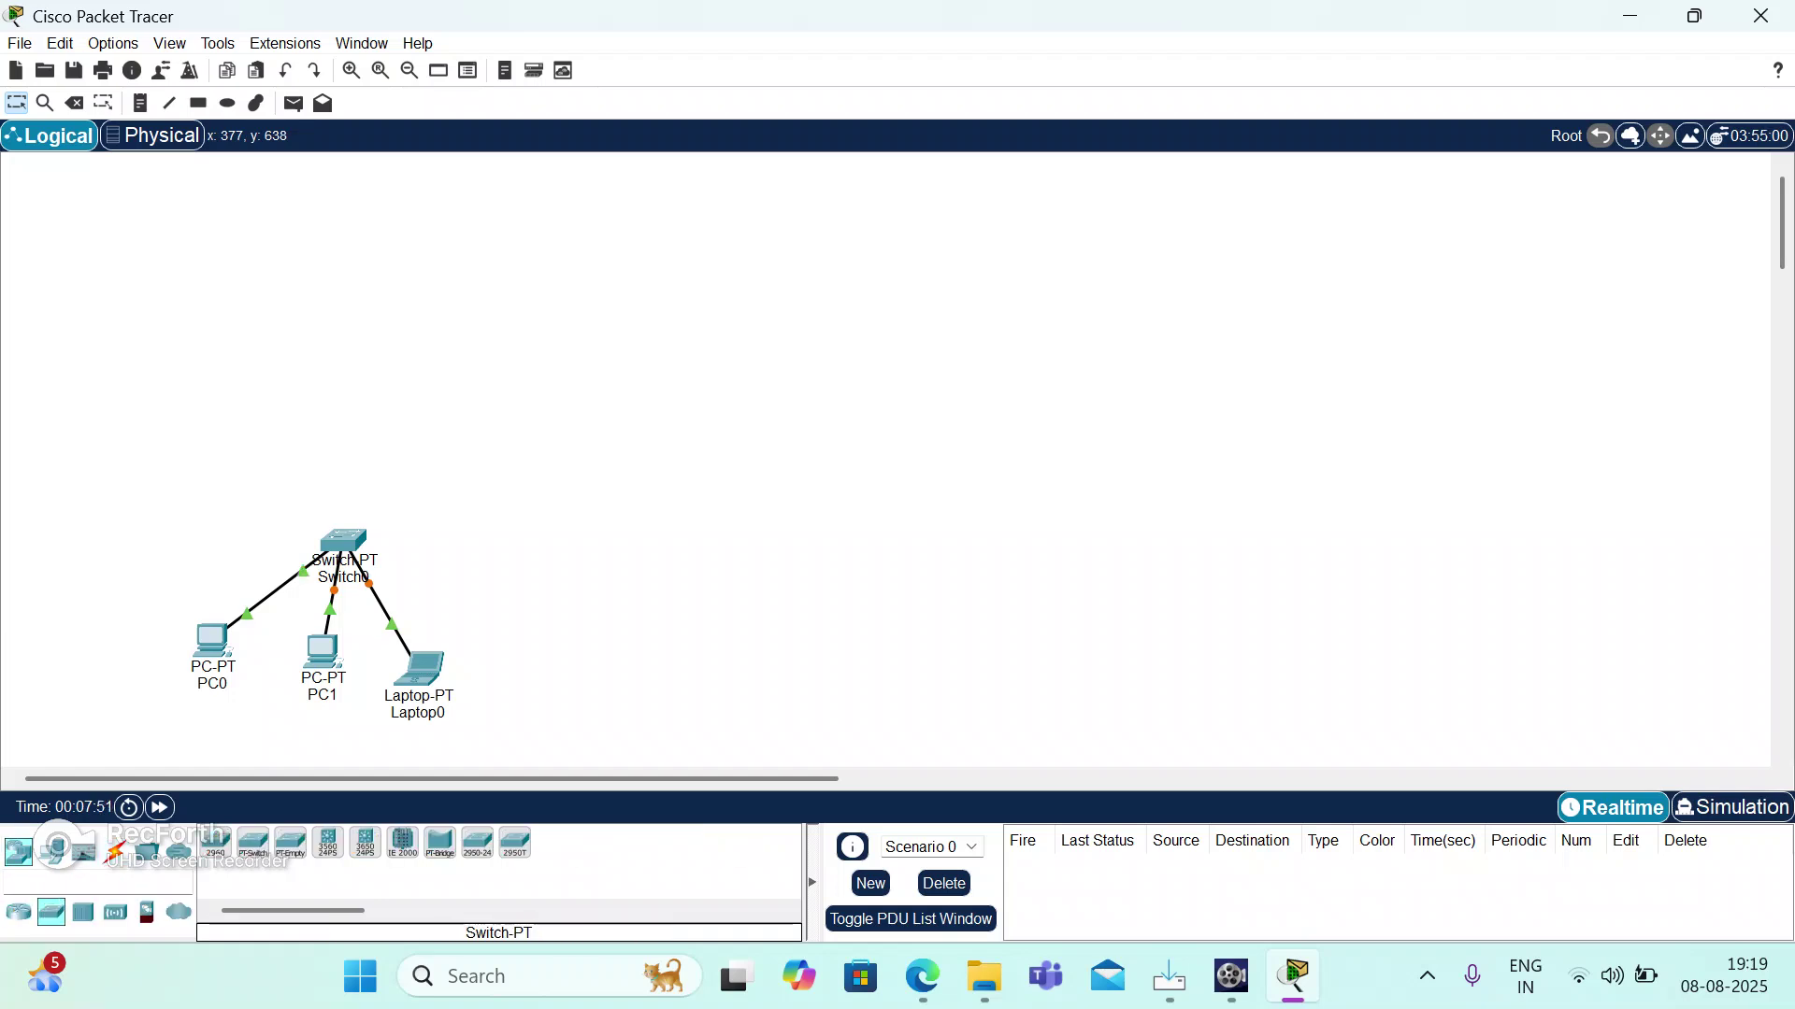
{"action": "left_click", "coordinate": [252, 842]}
{"action": "left_click", "coordinate": [704, 540]}
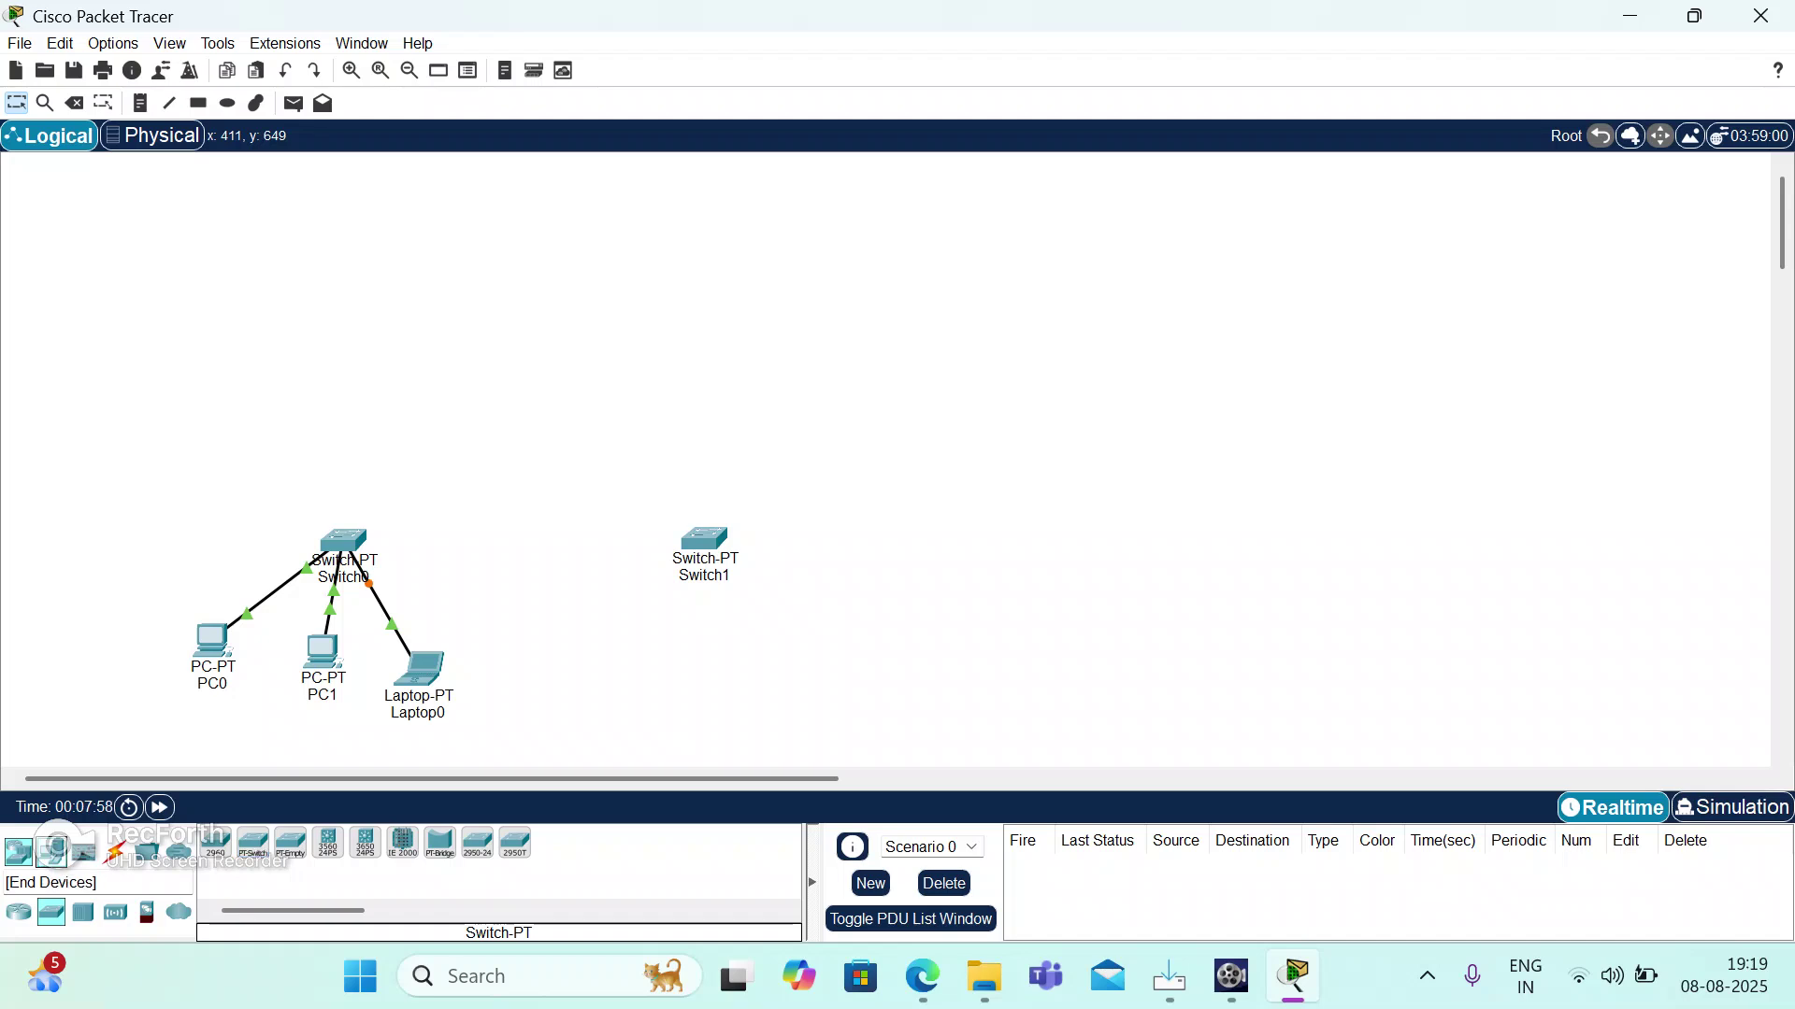
Place three PC-PT computers in a row below Switch1.
{"action": "left_click", "coordinate": [51, 851]}
{"action": "left_click", "coordinate": [215, 843]}
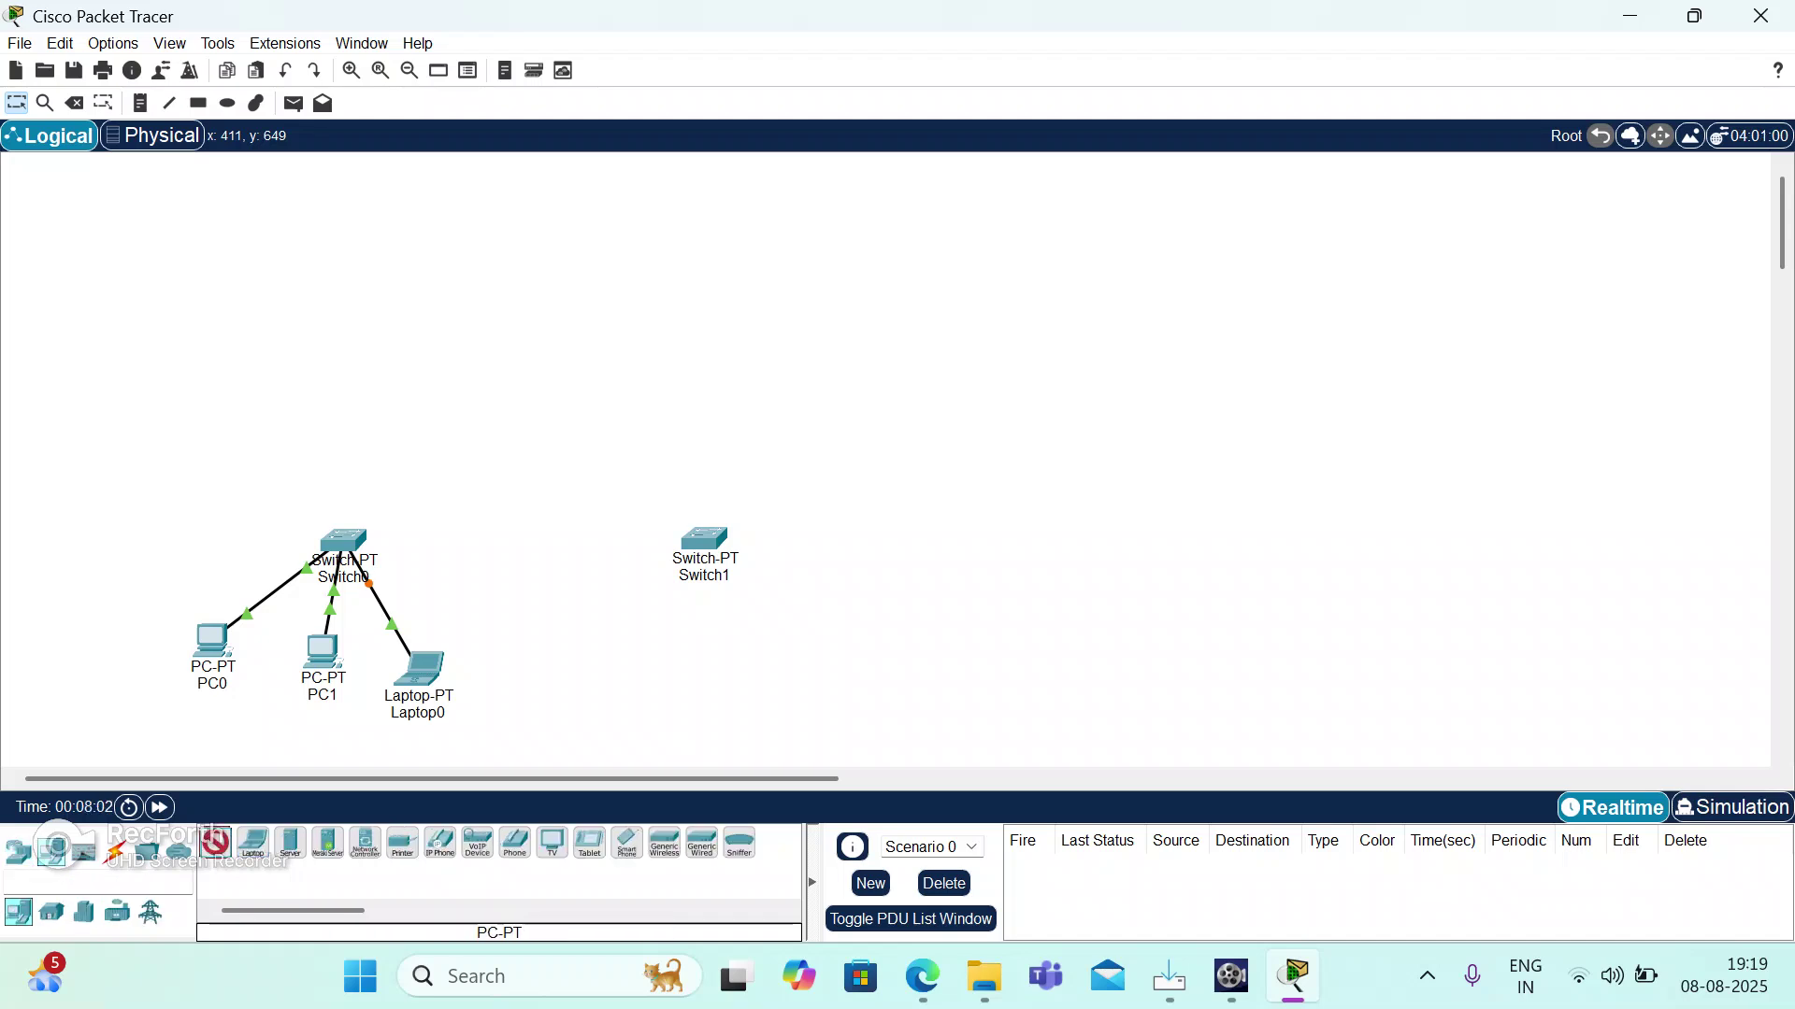
{"action": "left_click", "coordinate": [575, 678]}
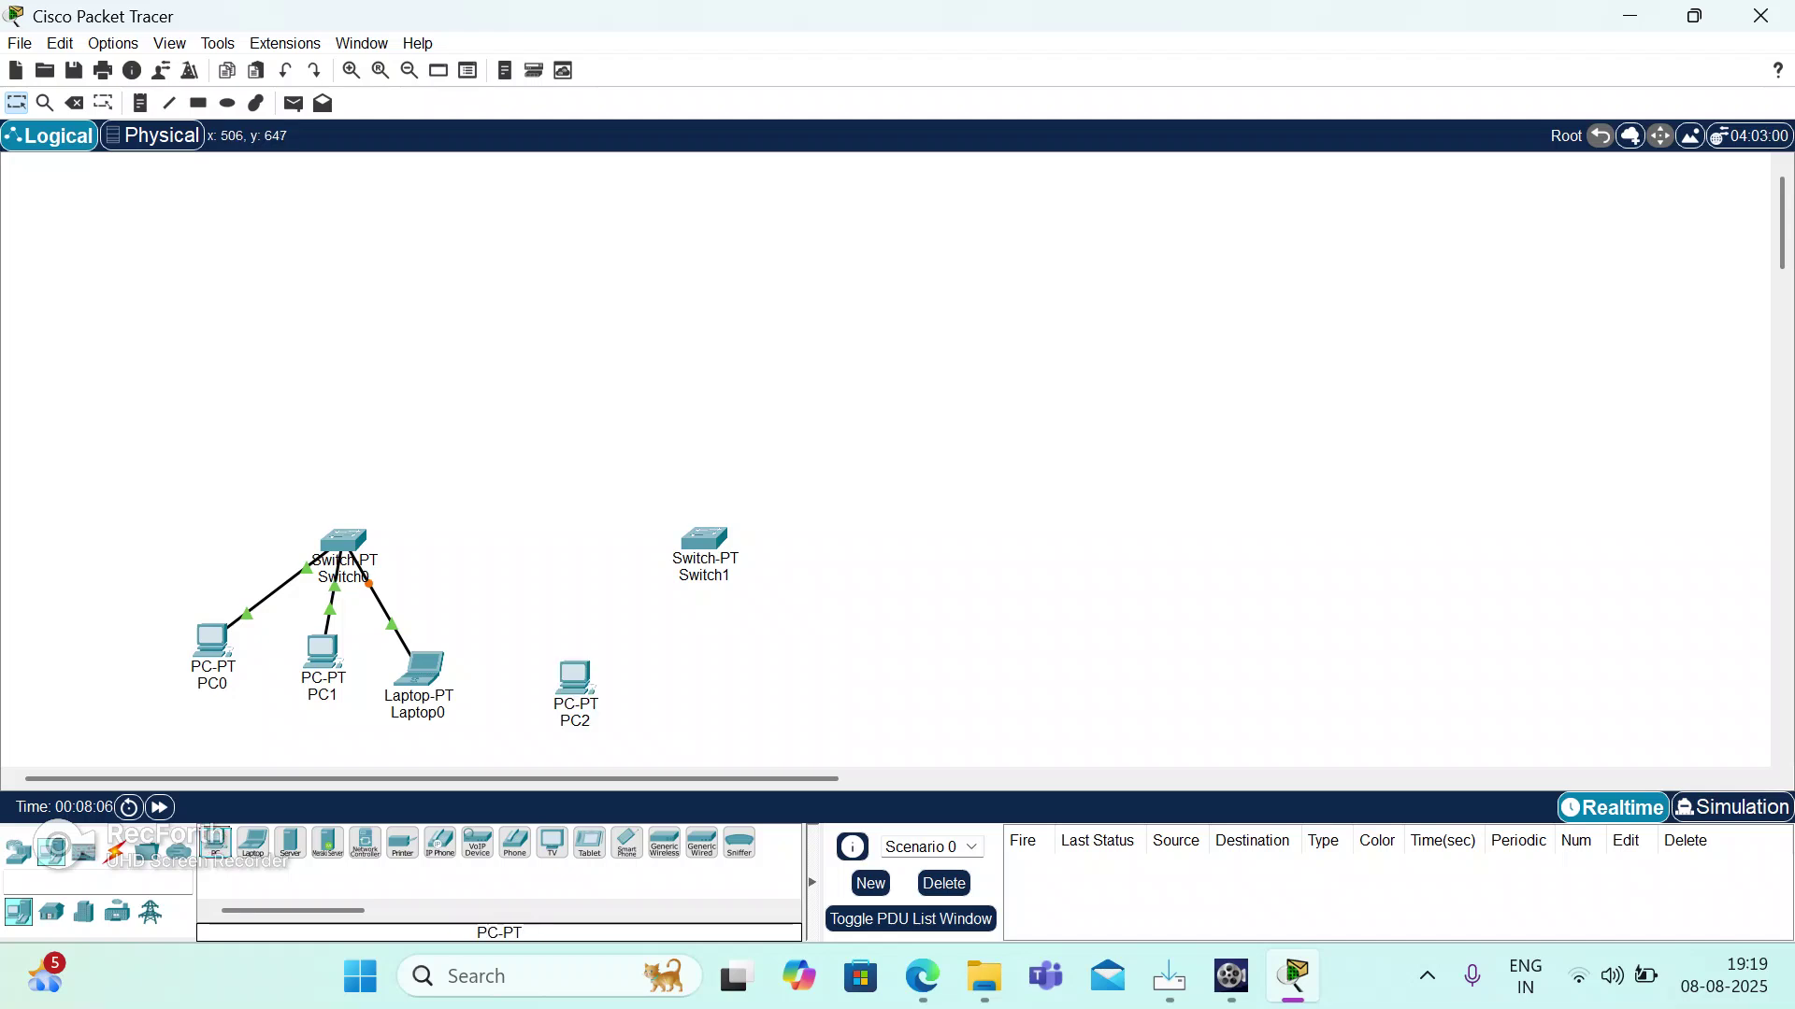
{"action": "left_click", "coordinate": [691, 693]}
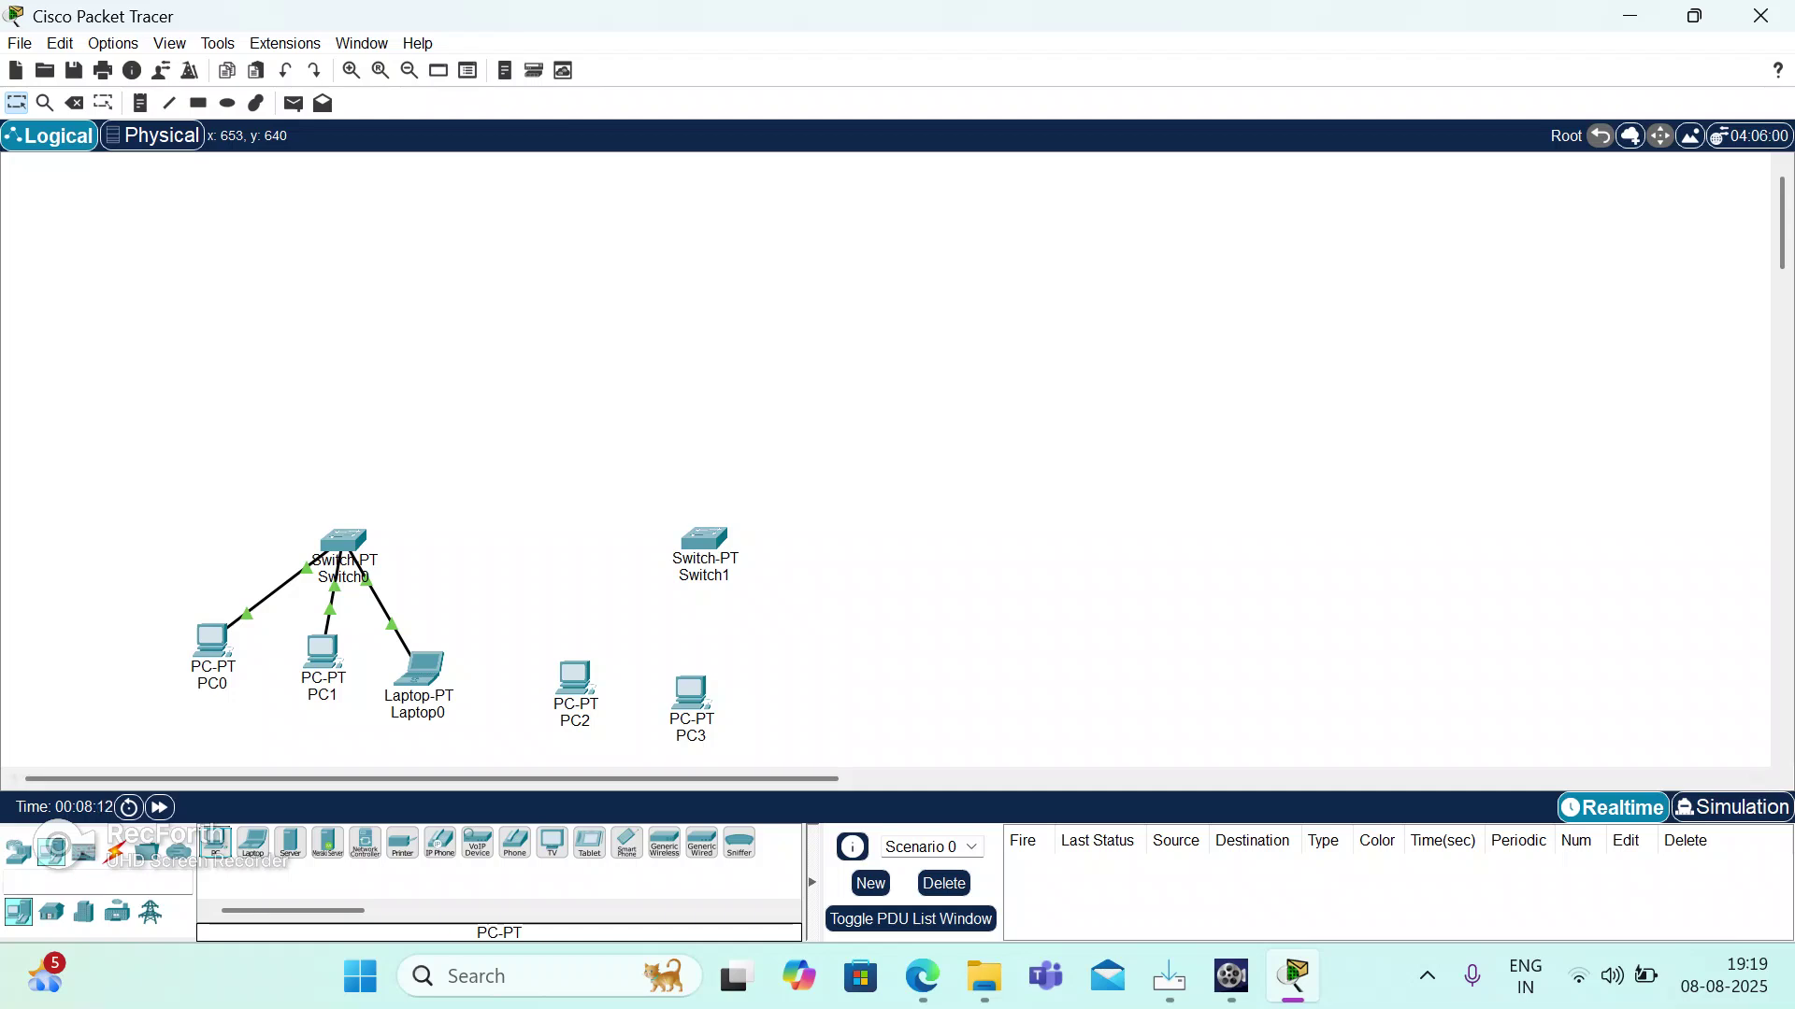
{"action": "left_click", "coordinate": [805, 696]}
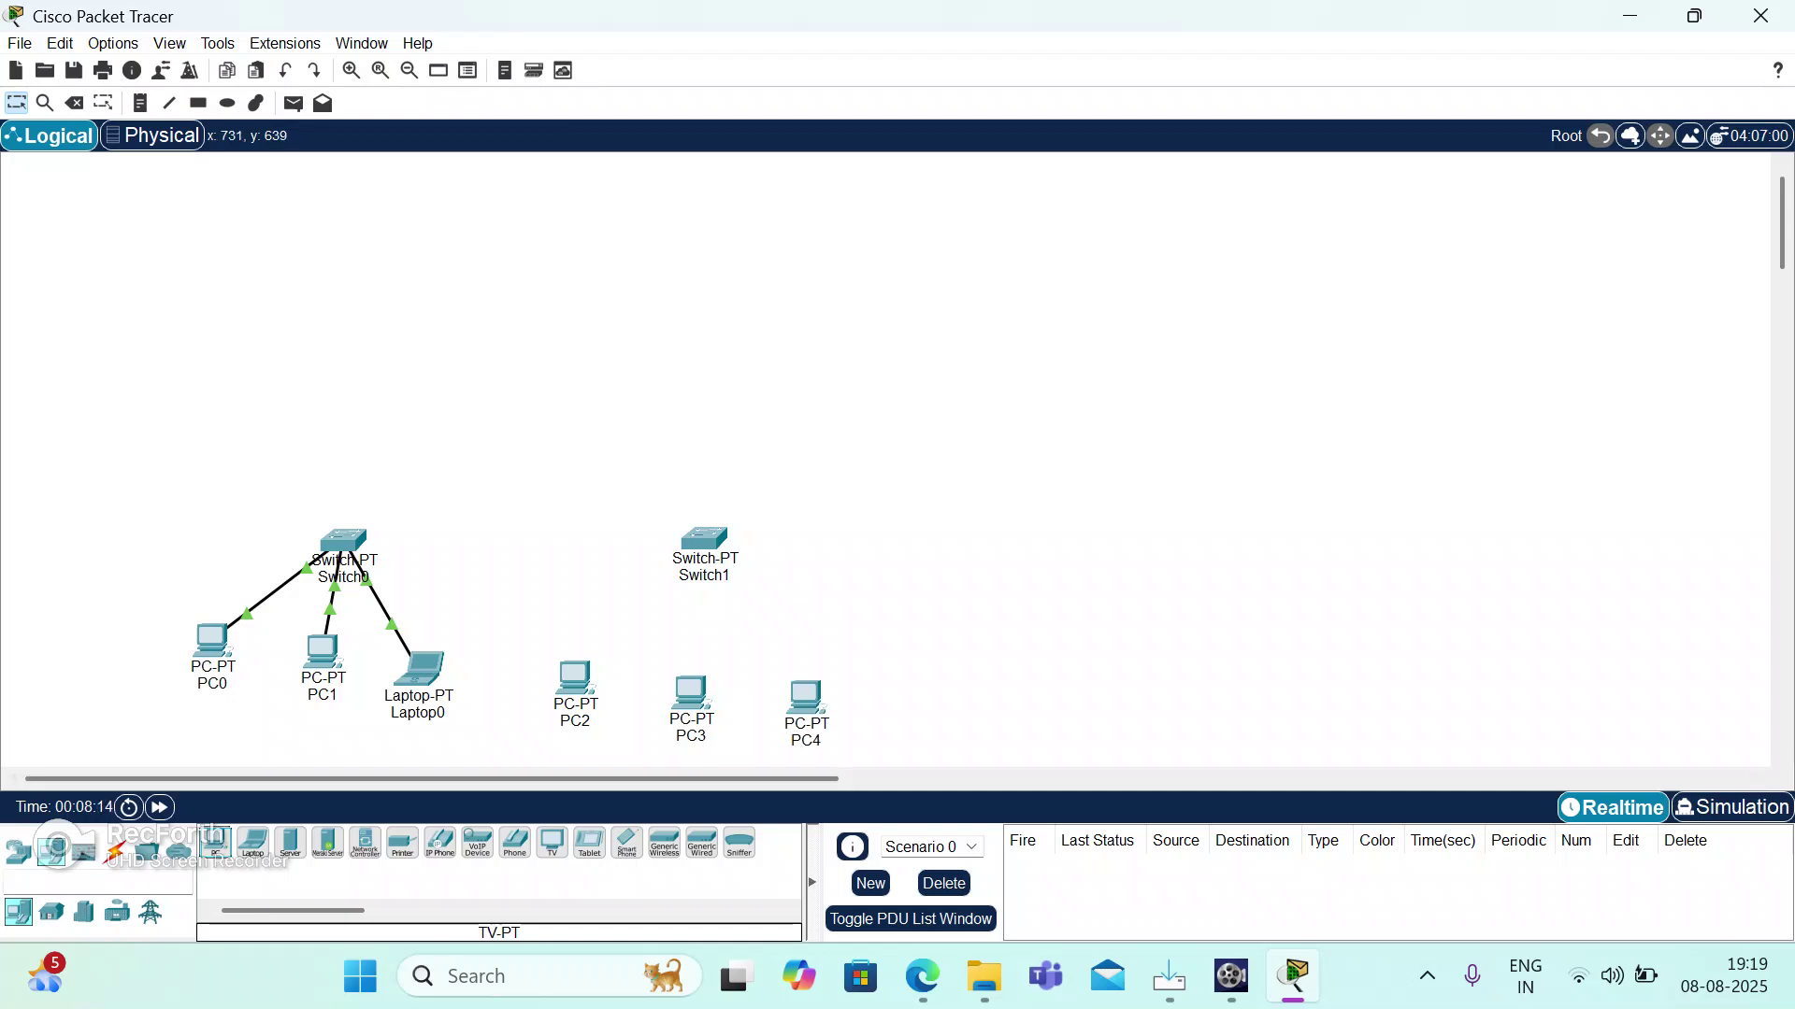
Connect PC2's FastEthernet0 port to Switch1's FastEthernet0/1 port with a Copper Straight-Through cable.
{"action": "left_click", "coordinate": [116, 851]}
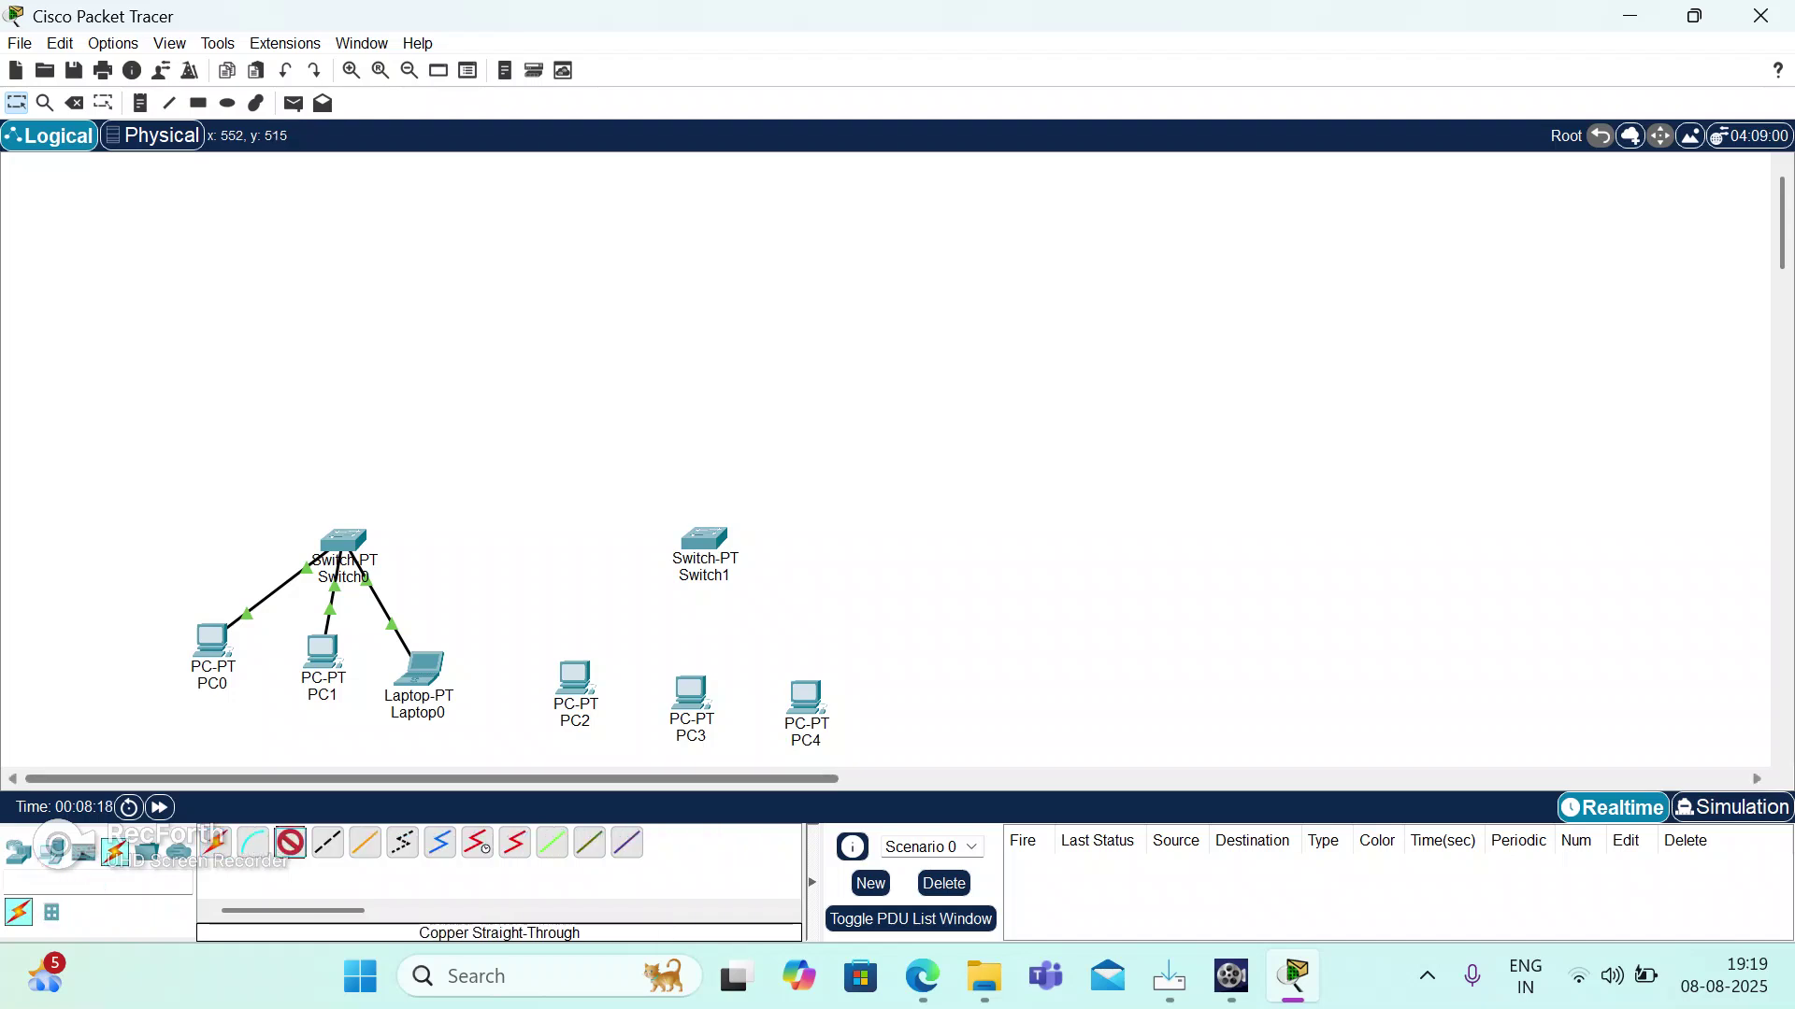
{"action": "left_click", "coordinate": [576, 676]}
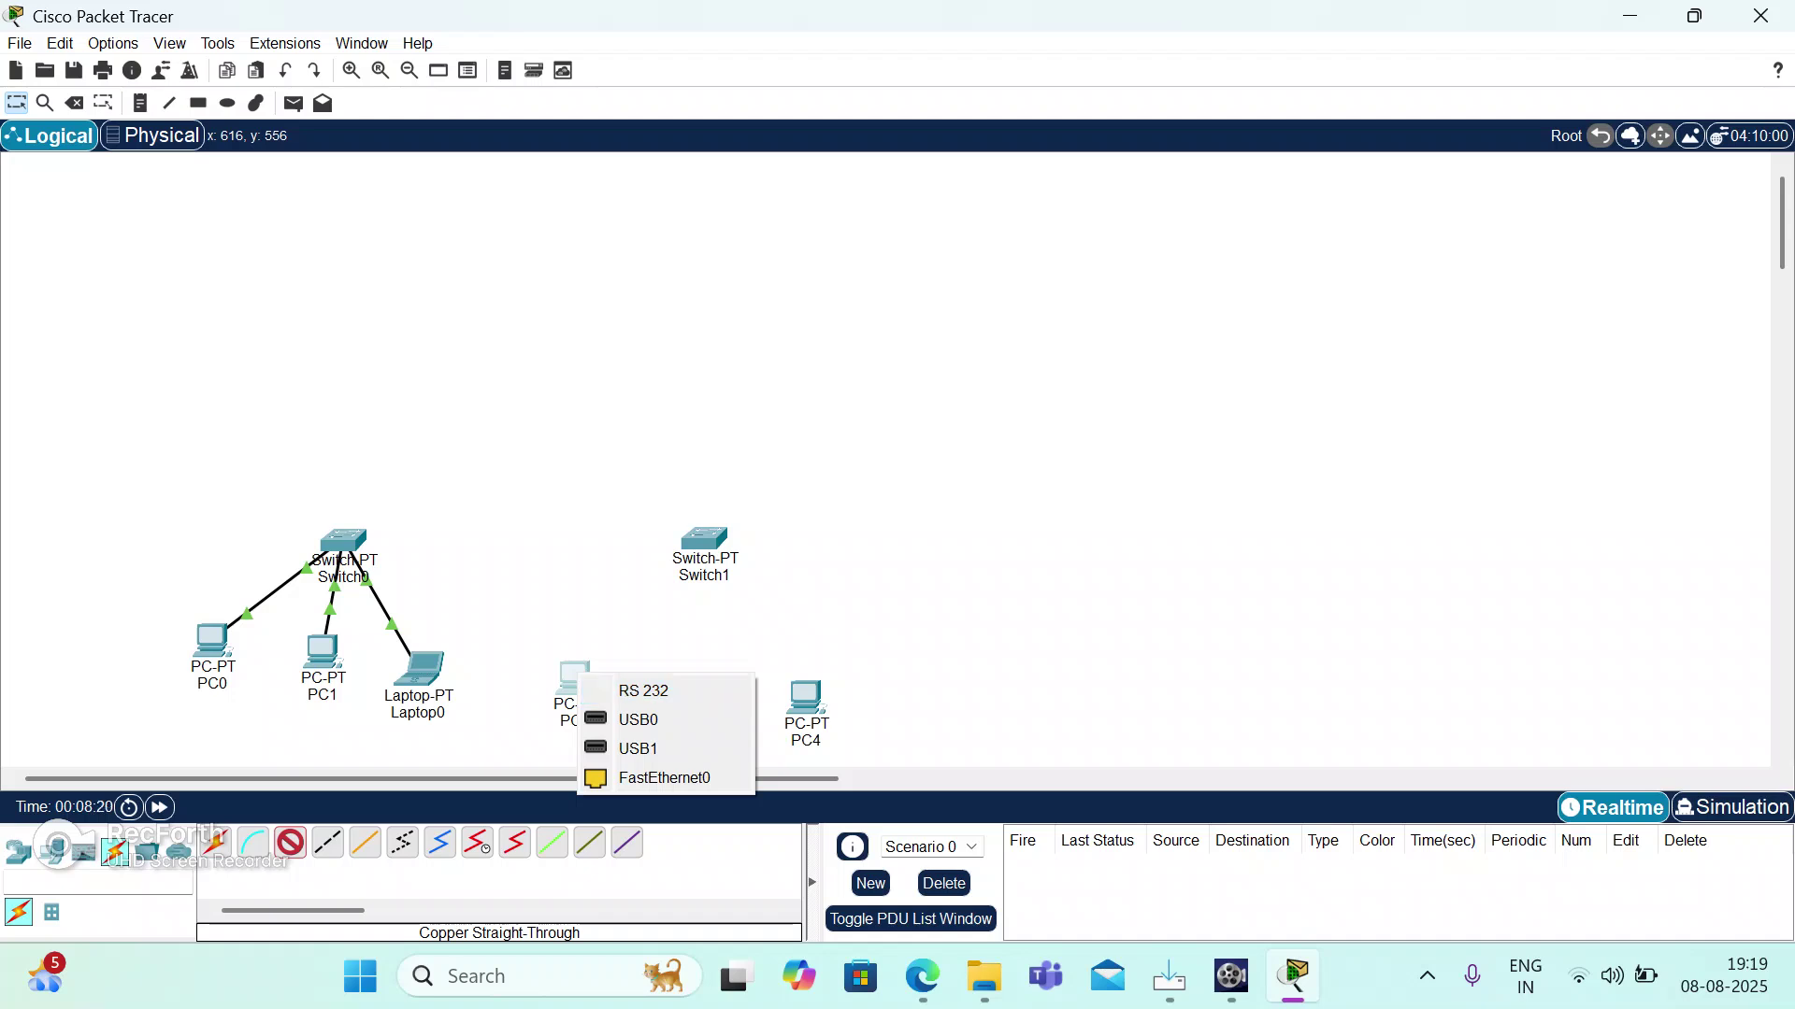
{"action": "left_click", "coordinate": [664, 778]}
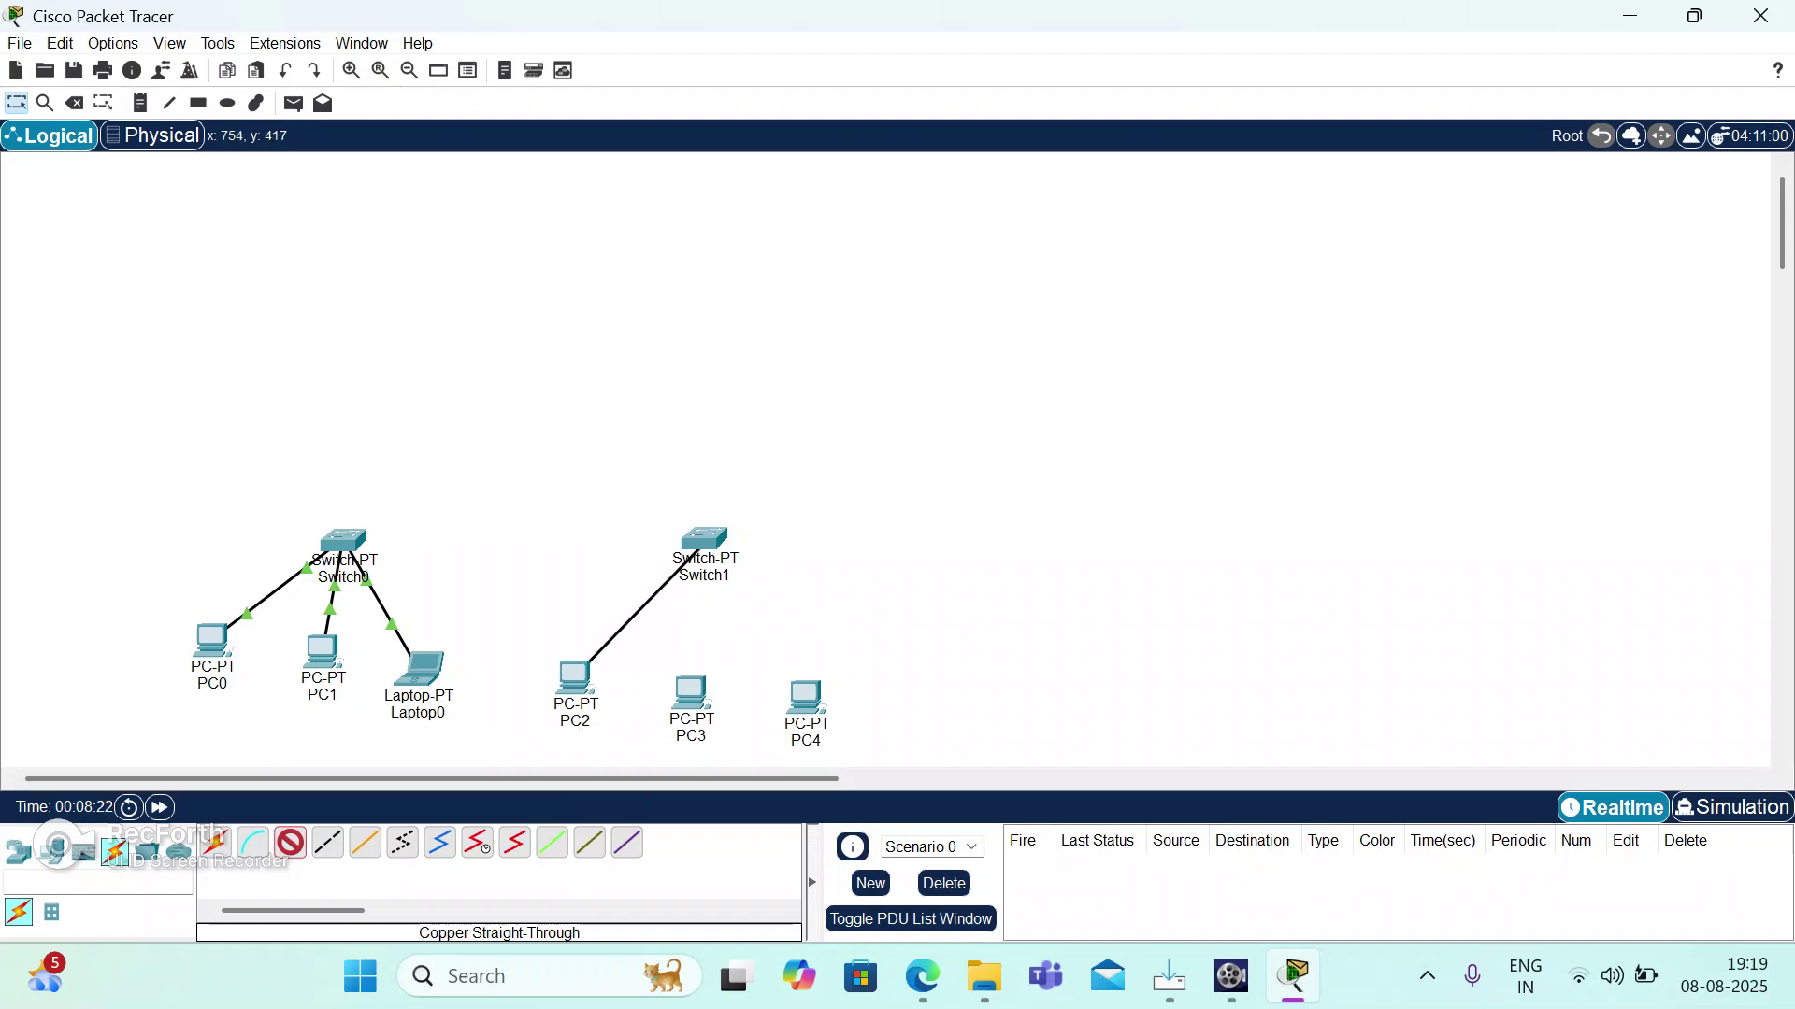
{"action": "left_click", "coordinate": [705, 541]}
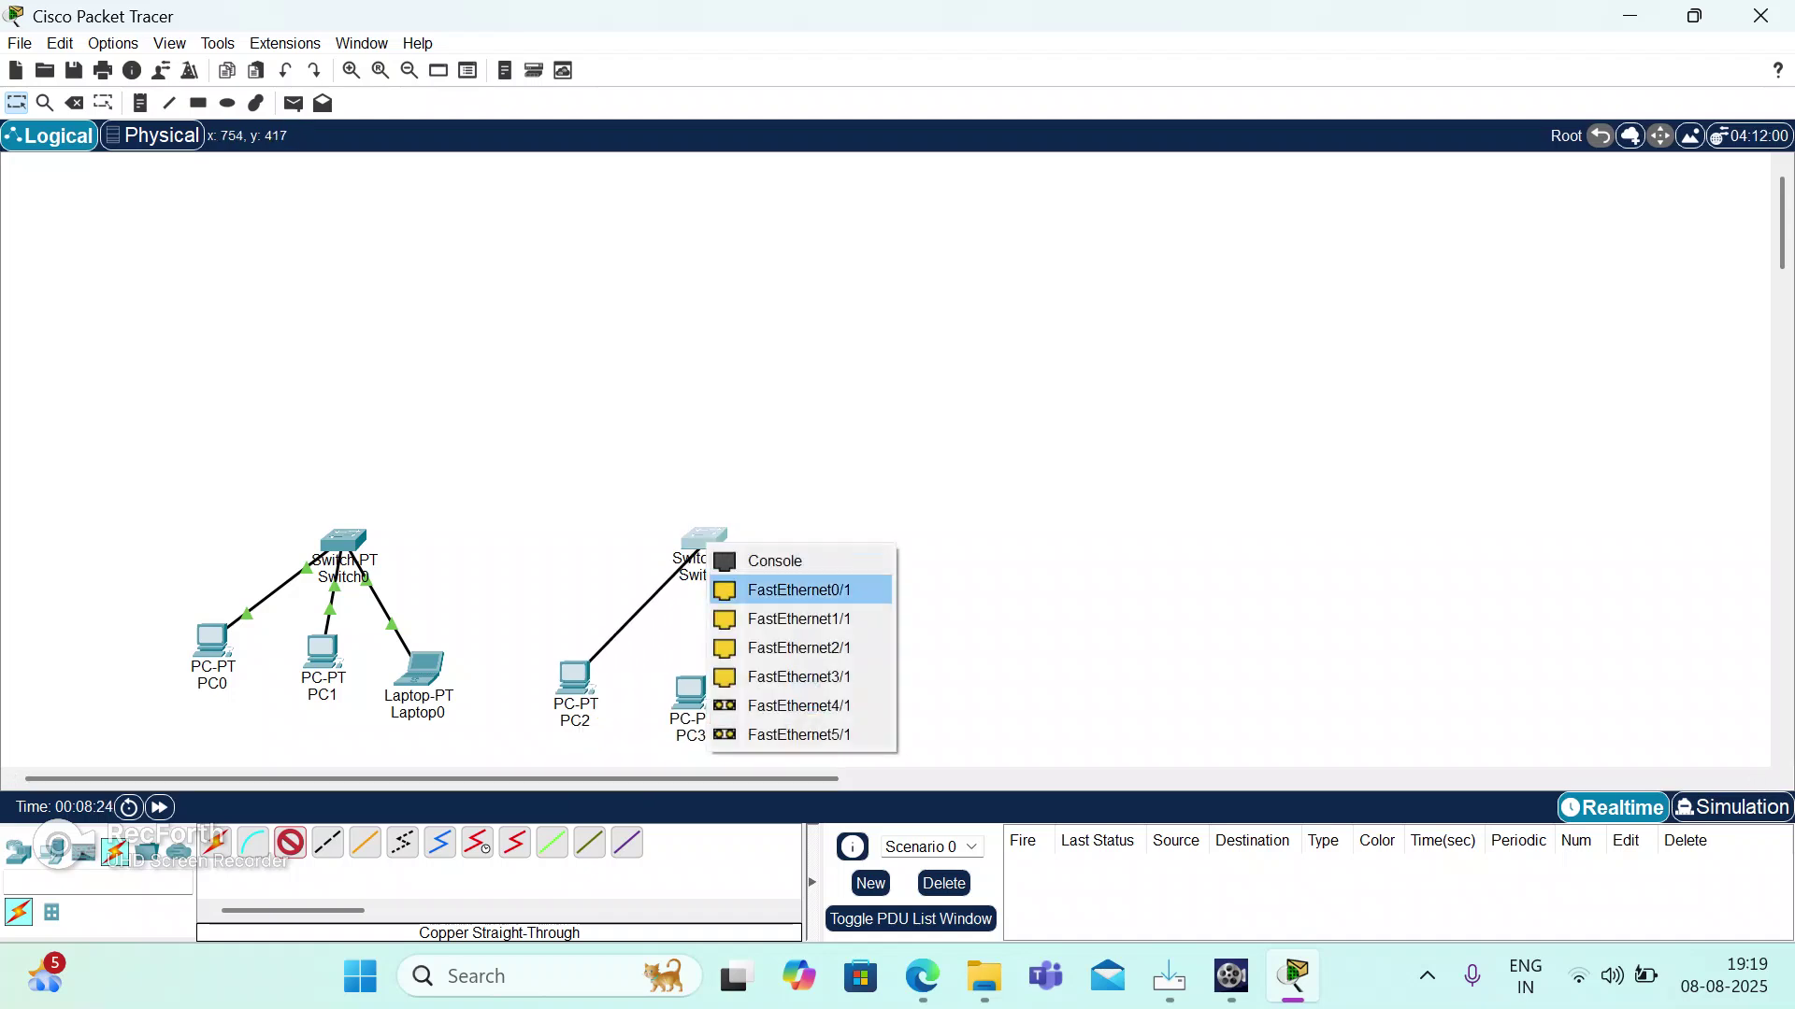
{"action": "left_click", "coordinate": [776, 590]}
Connect PC3's FastEthernet0 port to Switch1's FastEthernet1/1 port with a Copper Straight-Through cable.
{"action": "left_click", "coordinate": [290, 842]}
{"action": "left_click", "coordinate": [692, 692]}
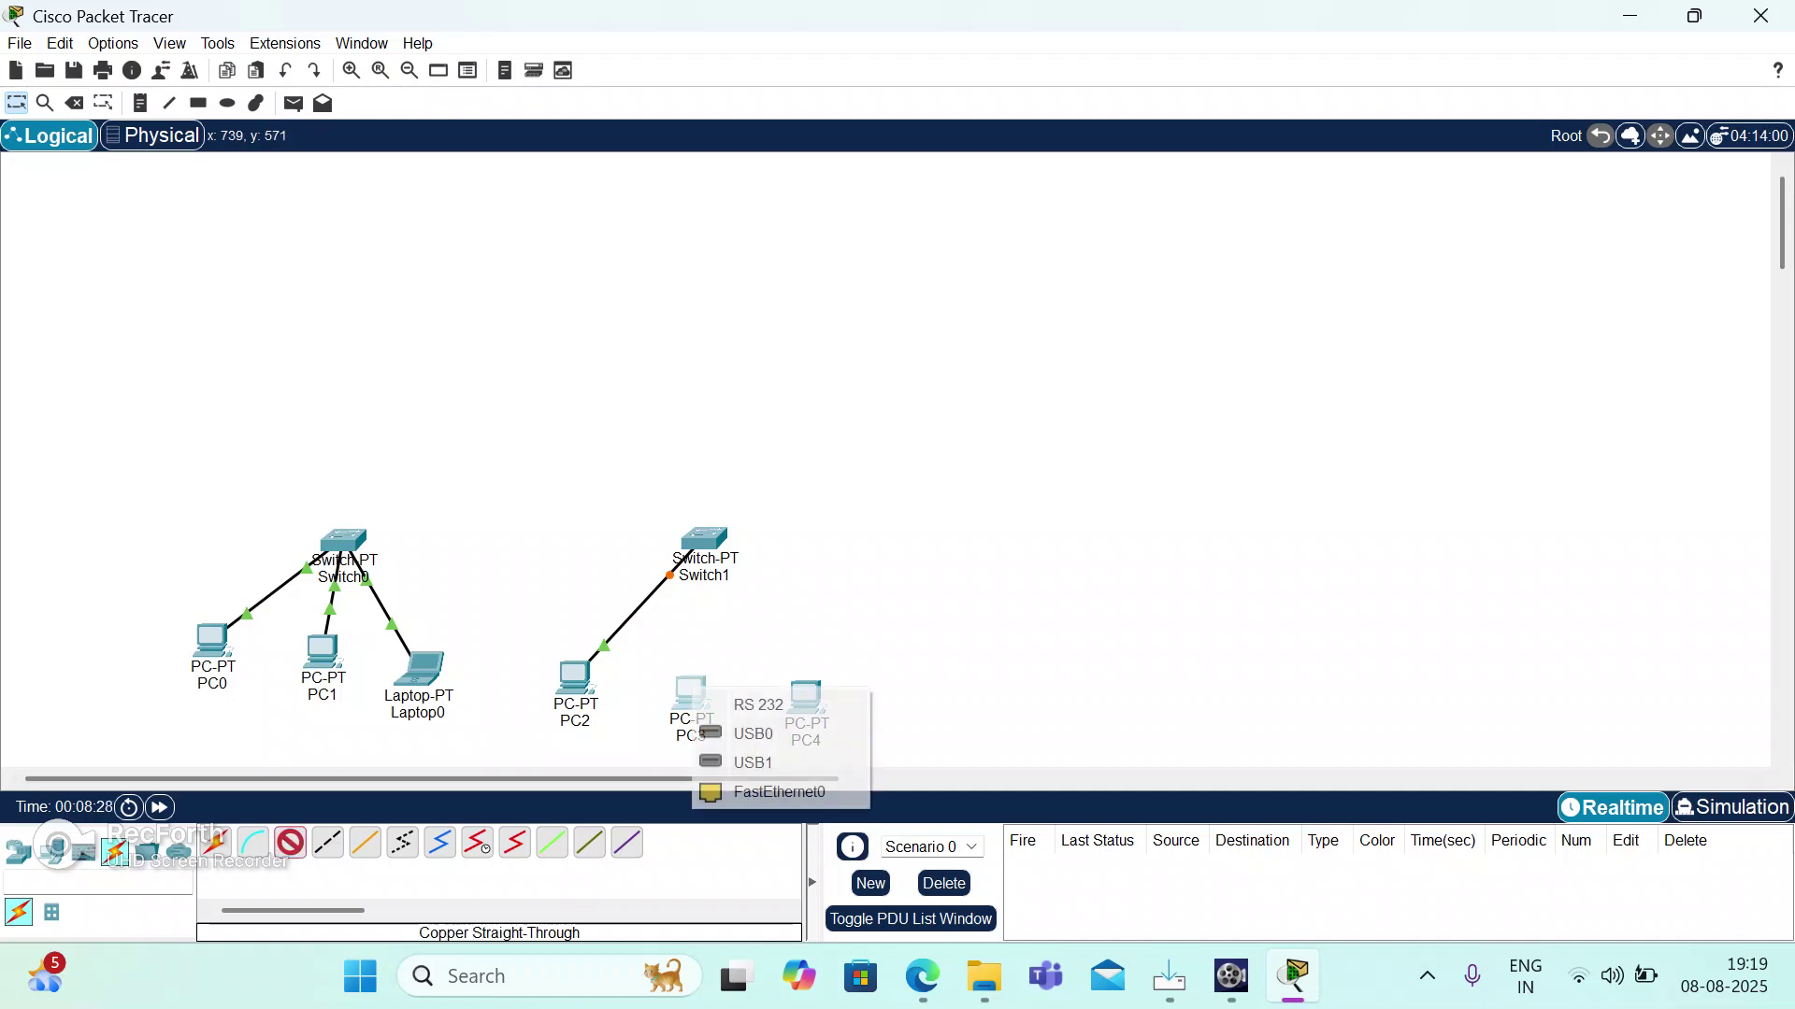
{"action": "left_click", "coordinate": [779, 792]}
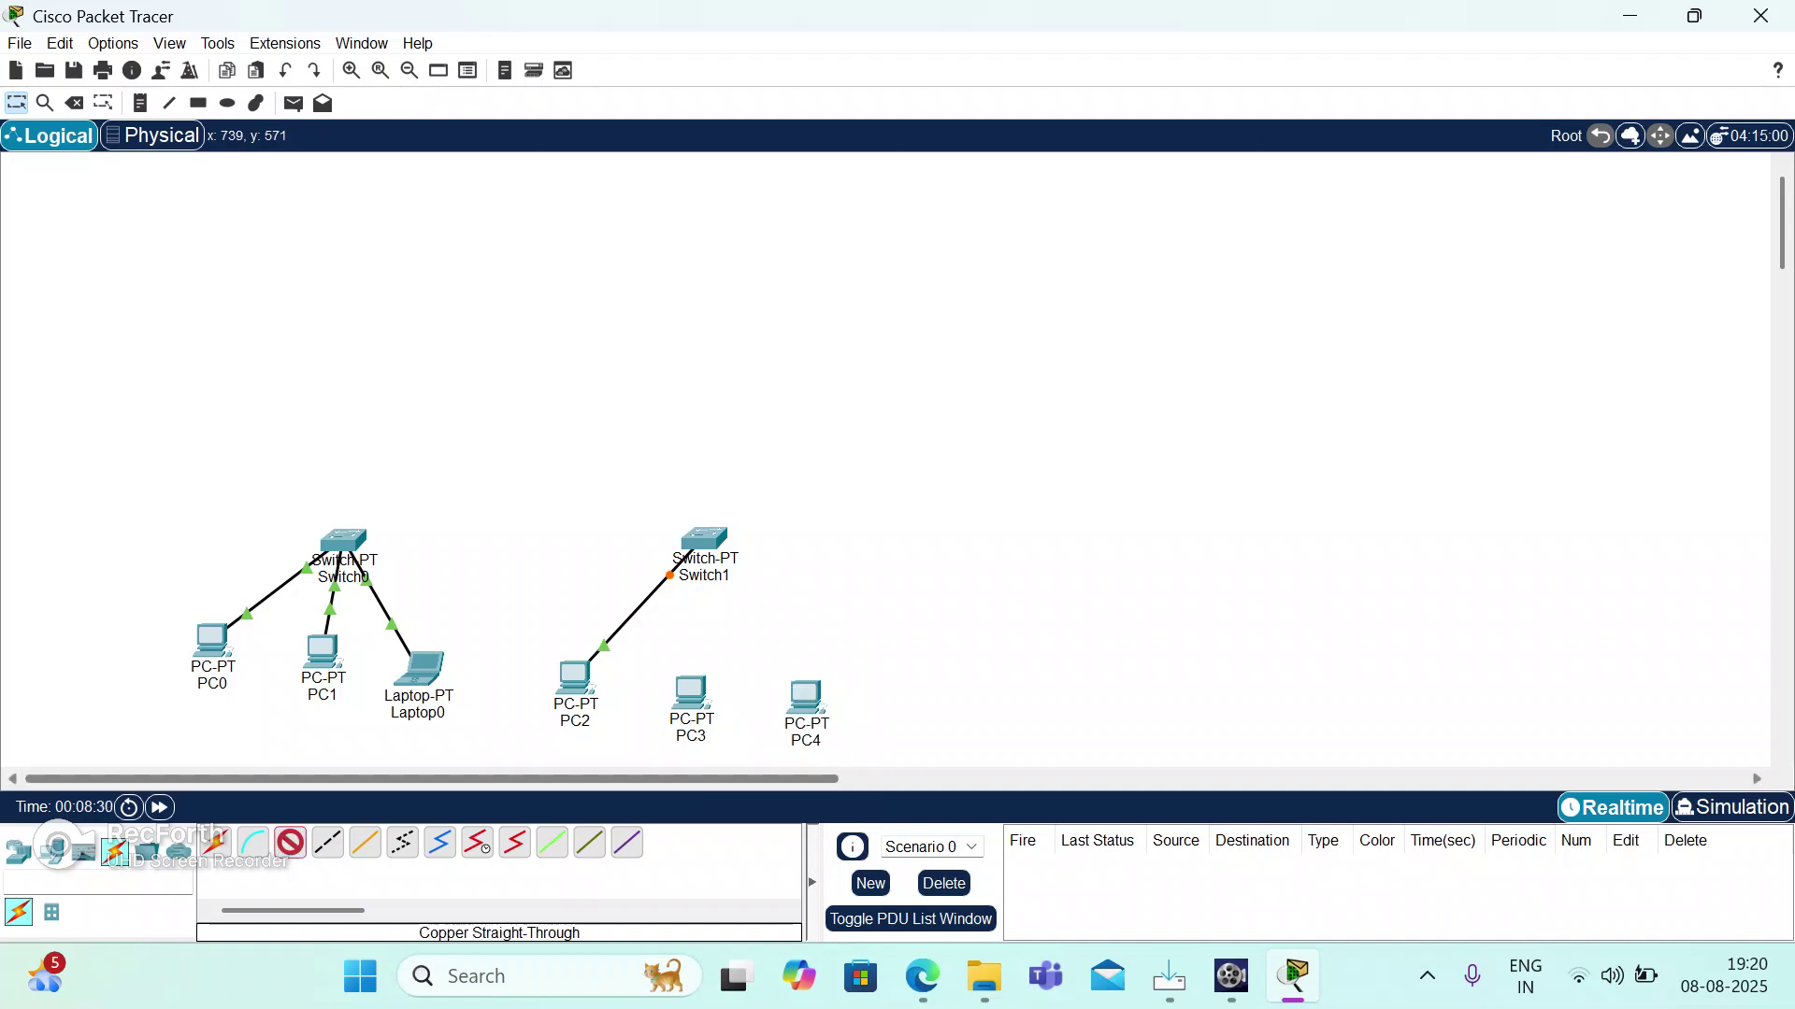
{"action": "left_click", "coordinate": [704, 542]}
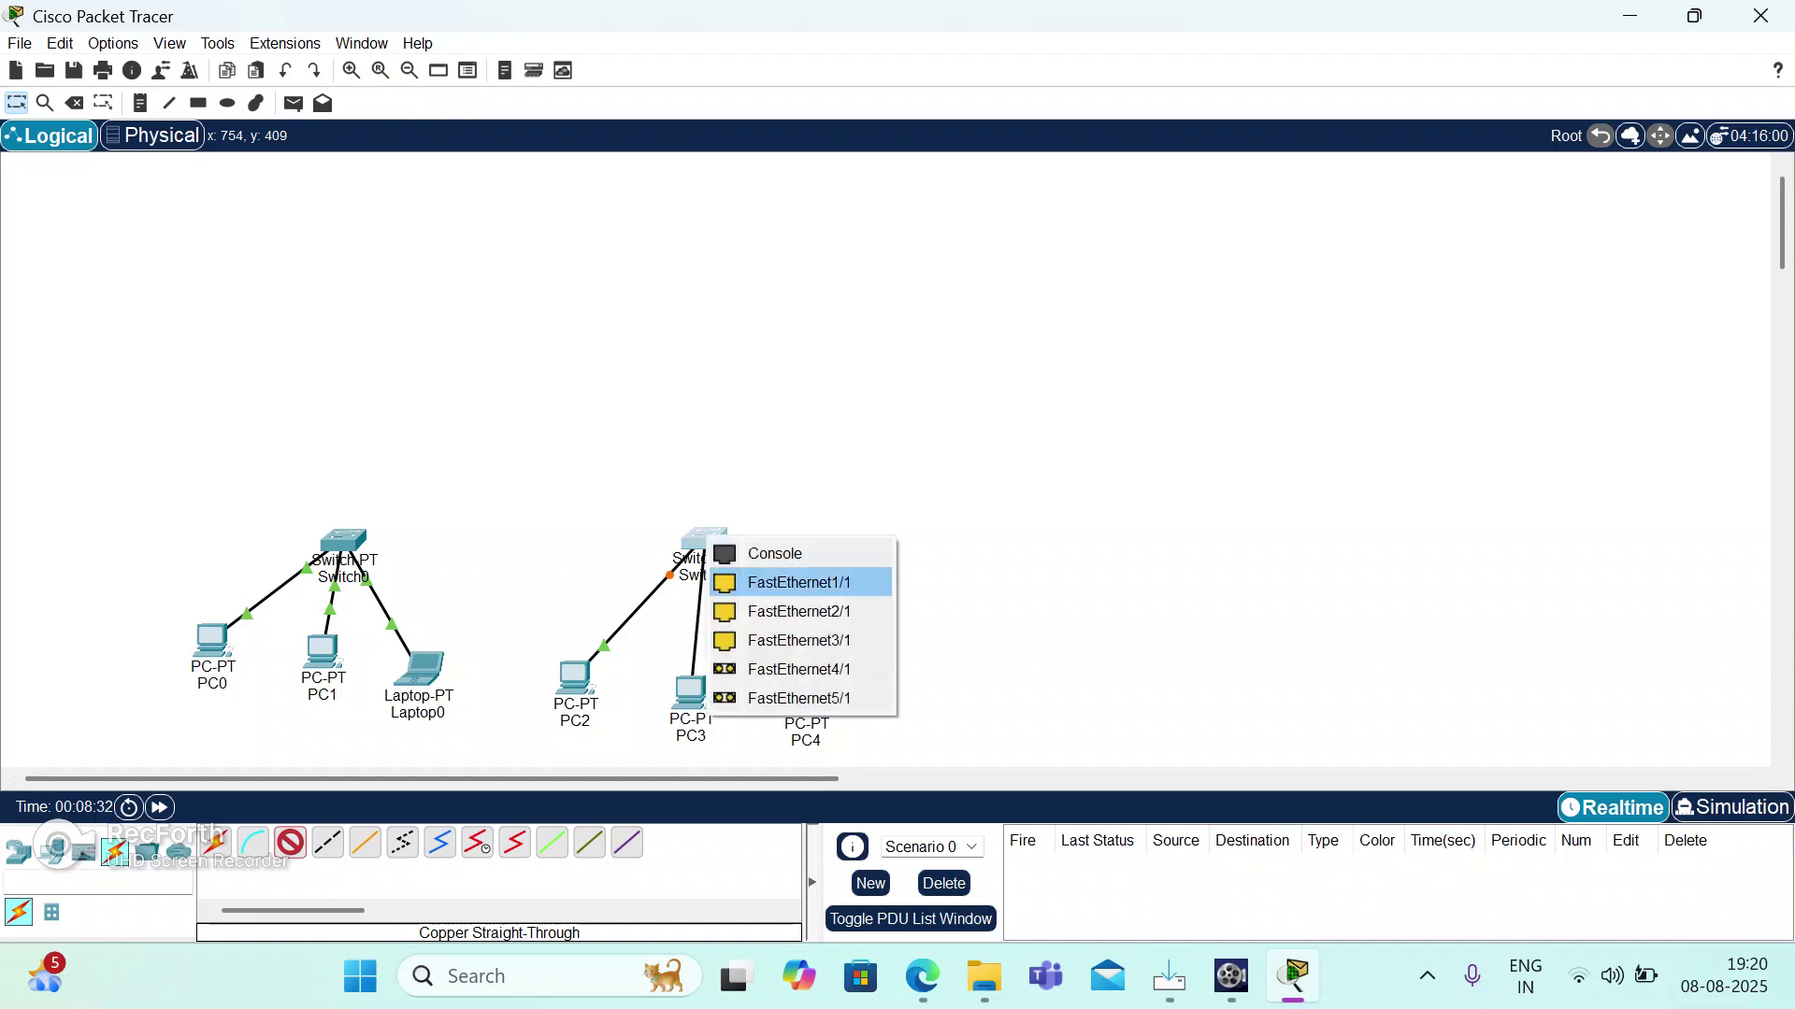
{"action": "left_click", "coordinate": [799, 582]}
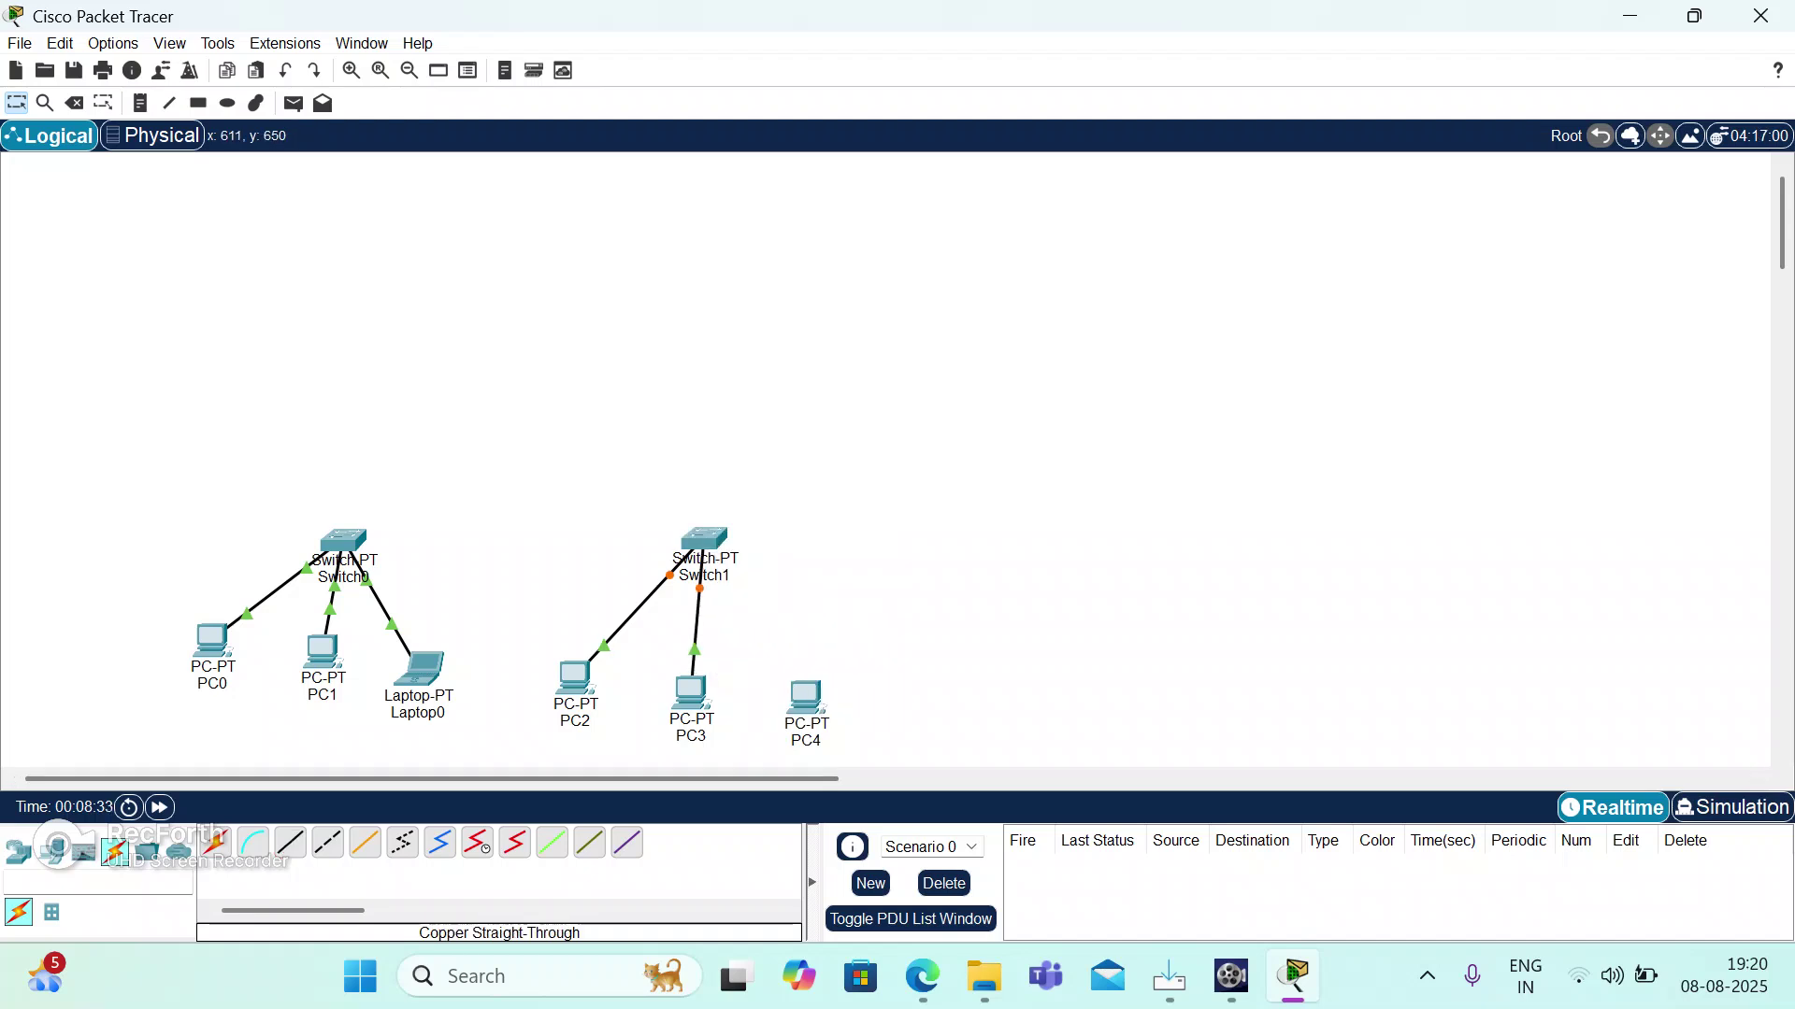
Connect PC4's FastEthernet0 port to Switch1's FastEthernet2/1 port with a Copper Straight-Through cable.
{"action": "left_click", "coordinate": [290, 842]}
{"action": "left_click", "coordinate": [805, 696]}
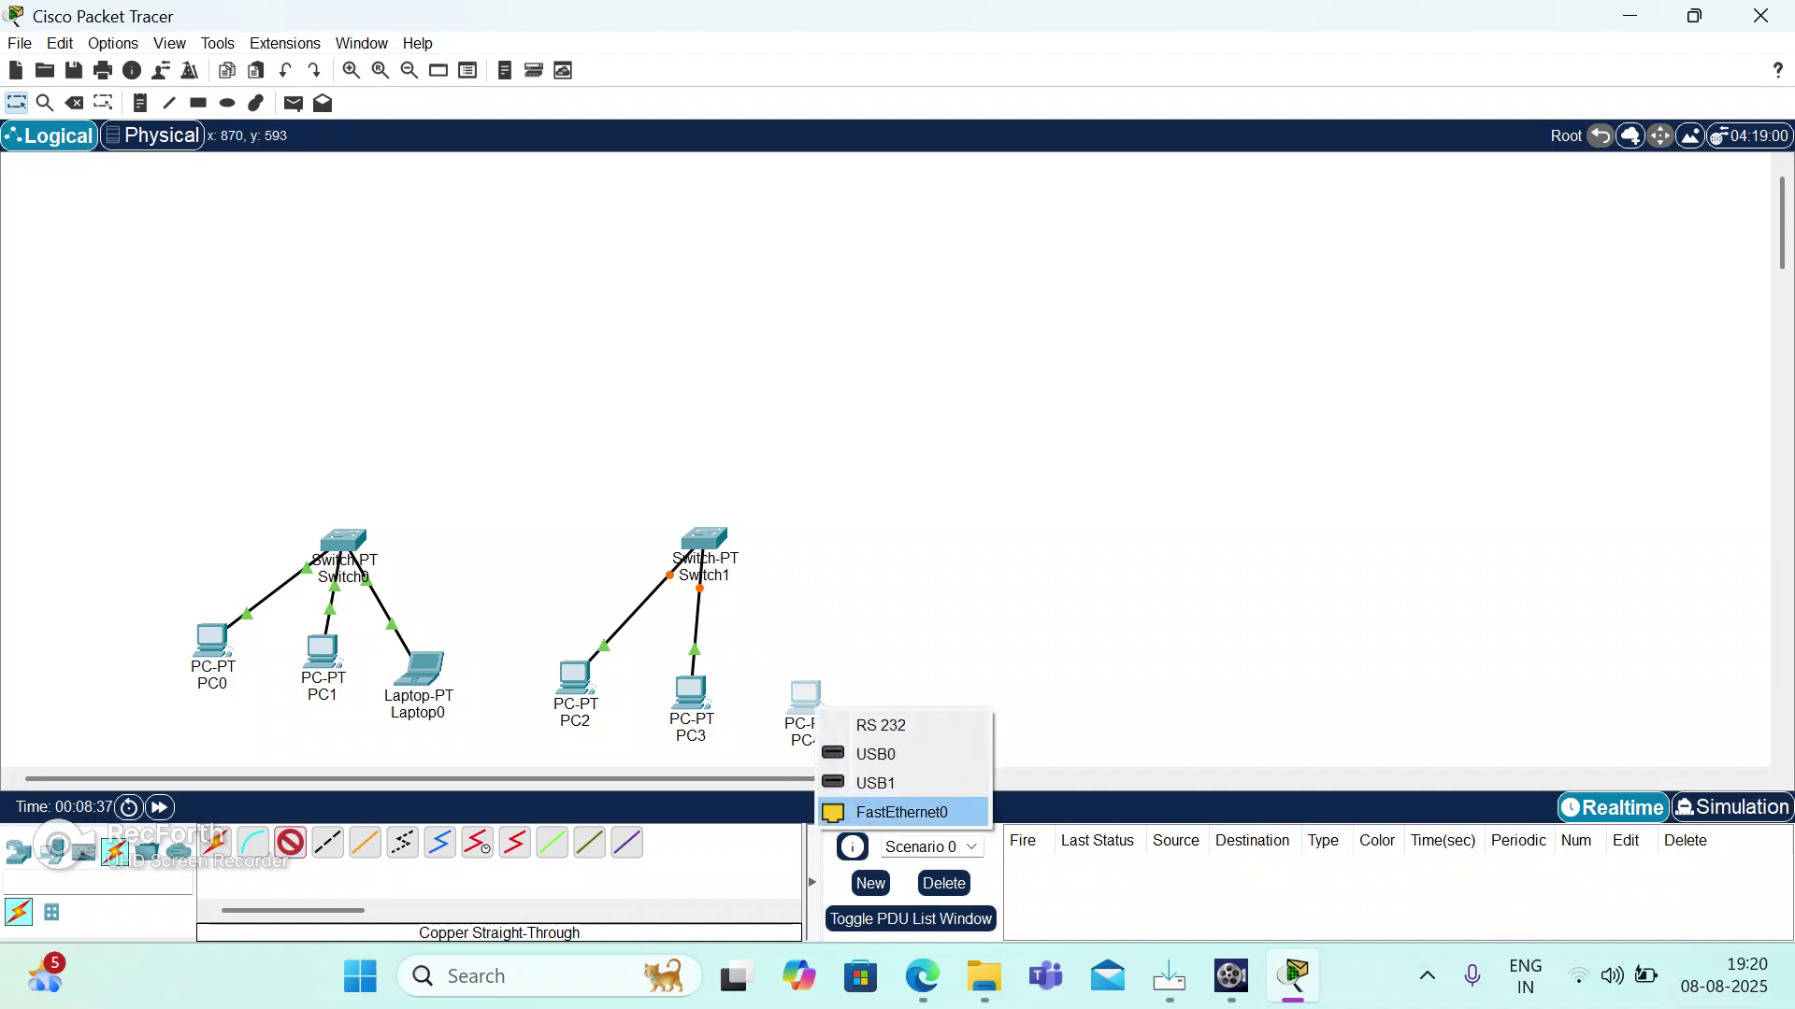
{"action": "left_click", "coordinate": [901, 809]}
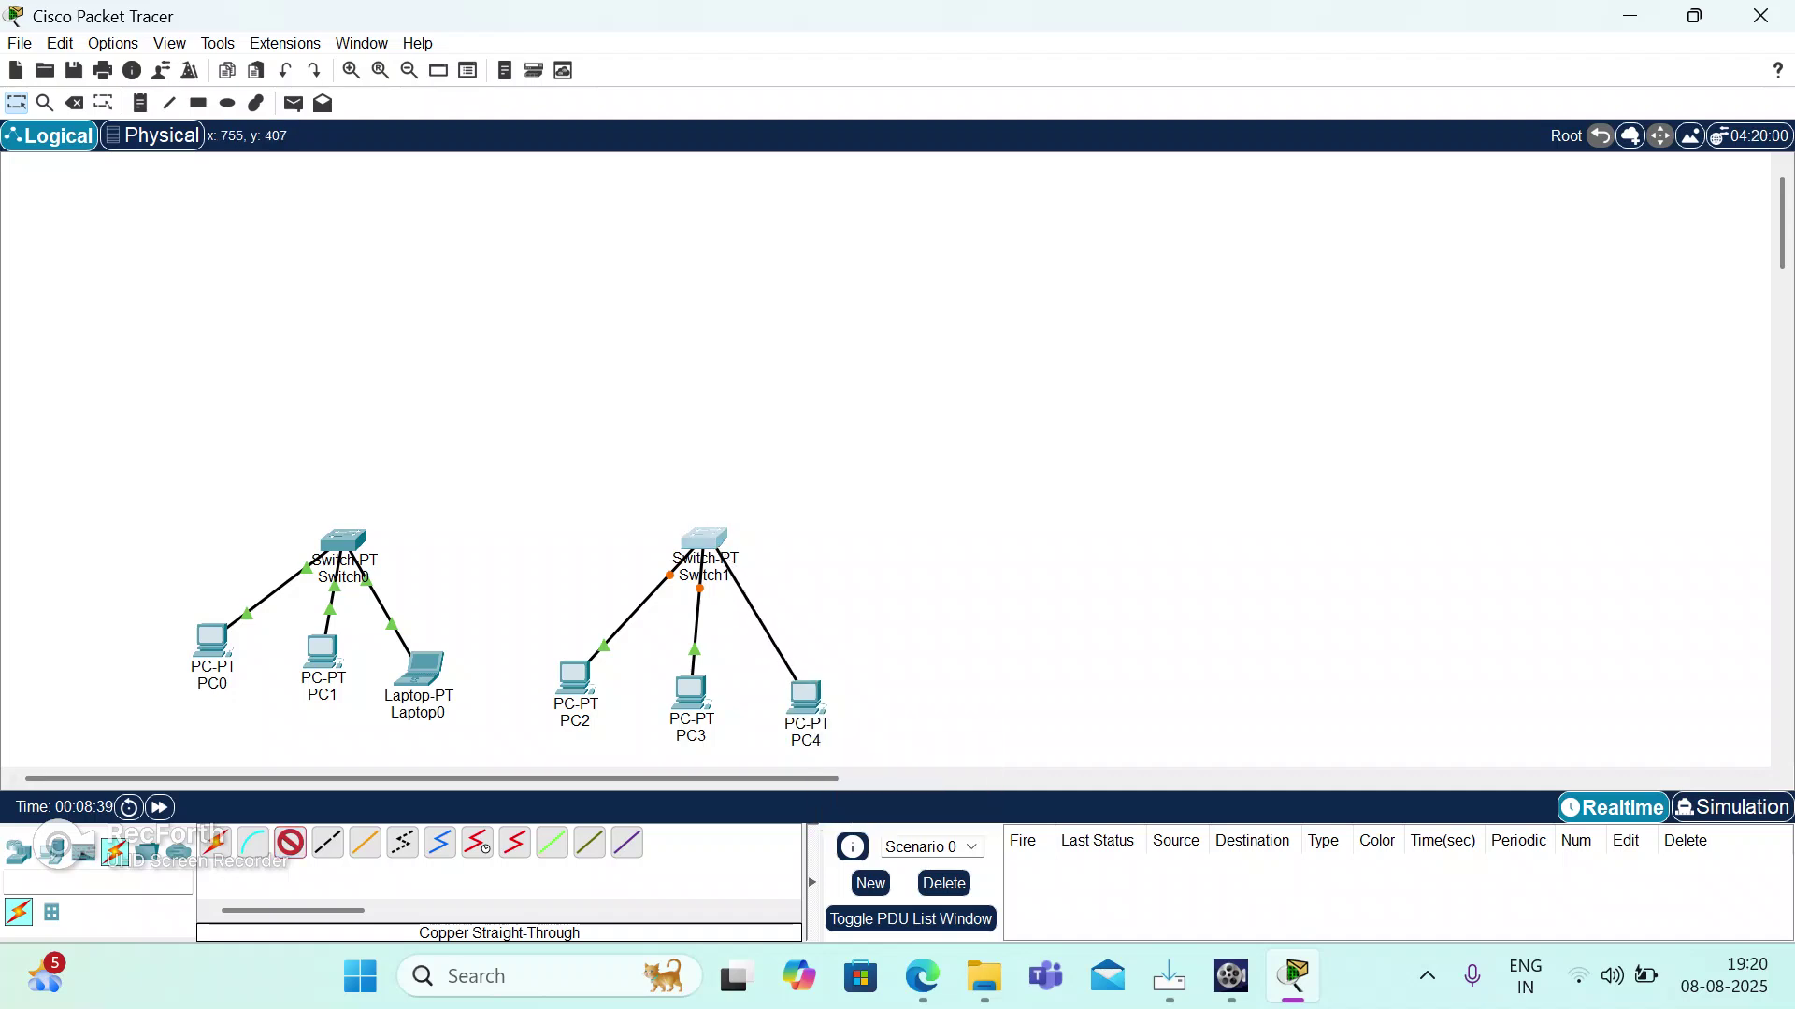
{"action": "left_click", "coordinate": [708, 540]}
{"action": "left_click", "coordinate": [799, 581]}
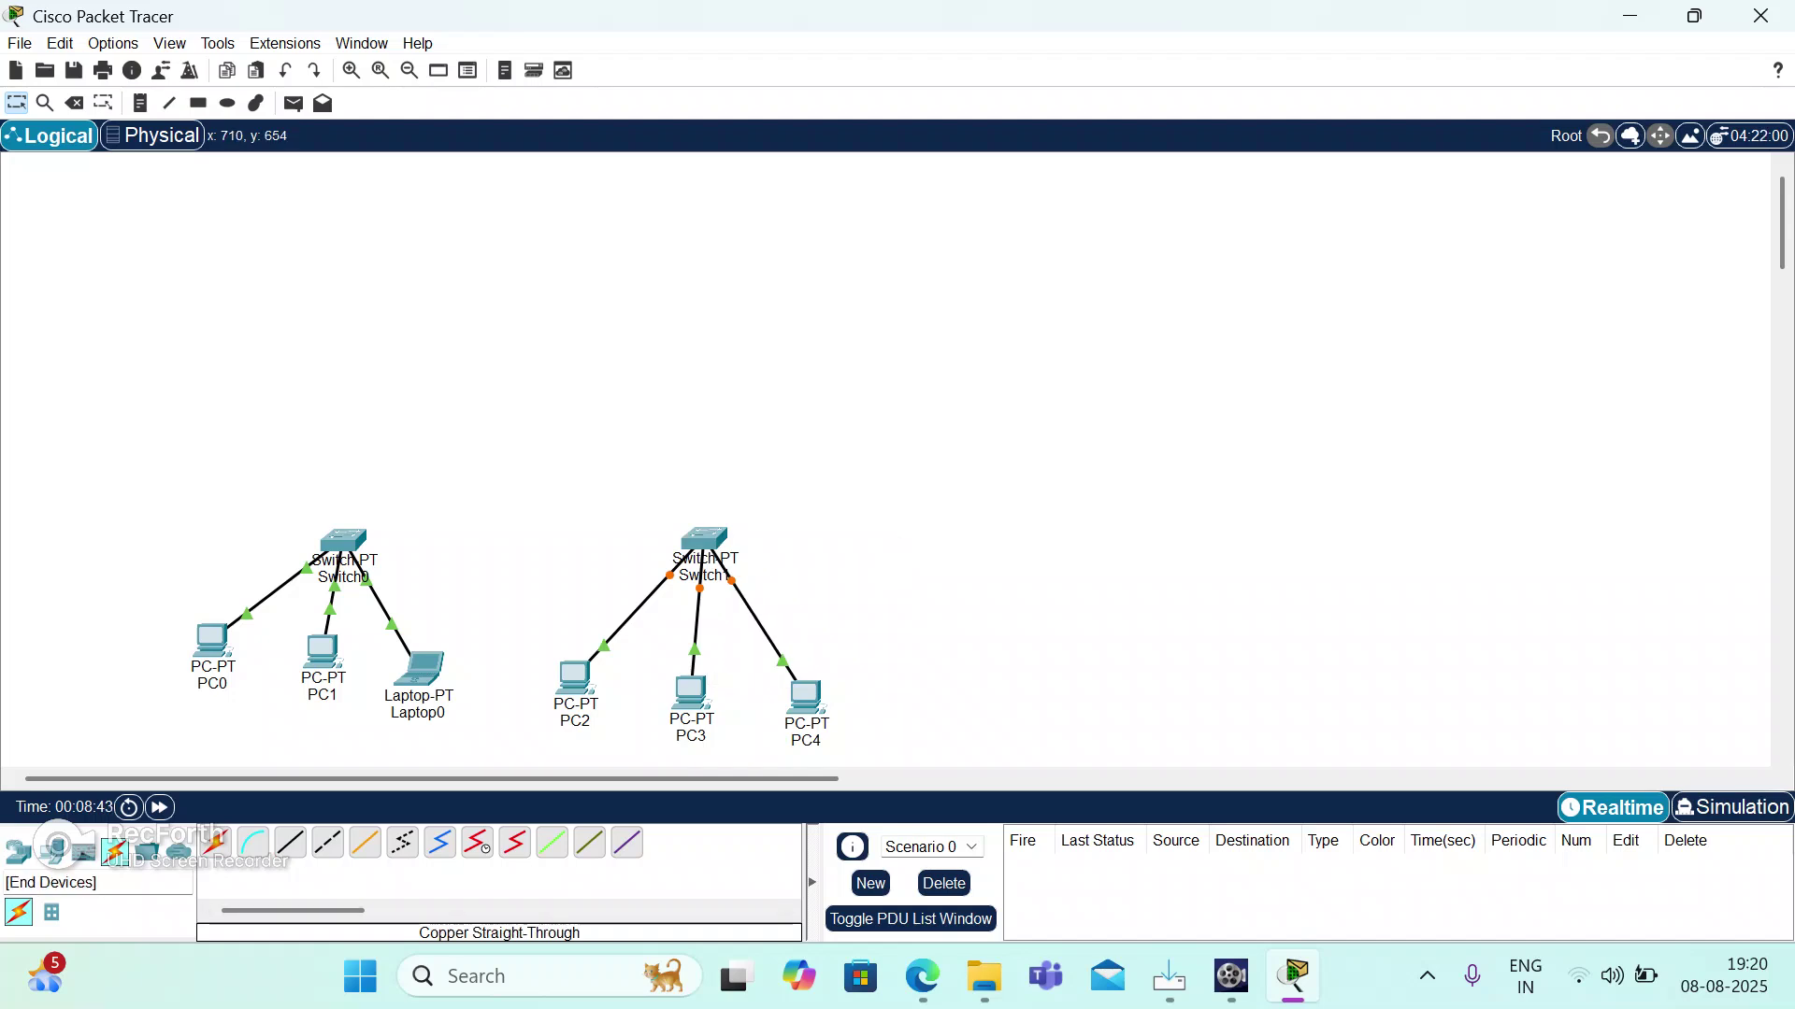
Add a third Switch-PT to the right of Switch1, at about the same height.
{"action": "left_click", "coordinate": [17, 851]}
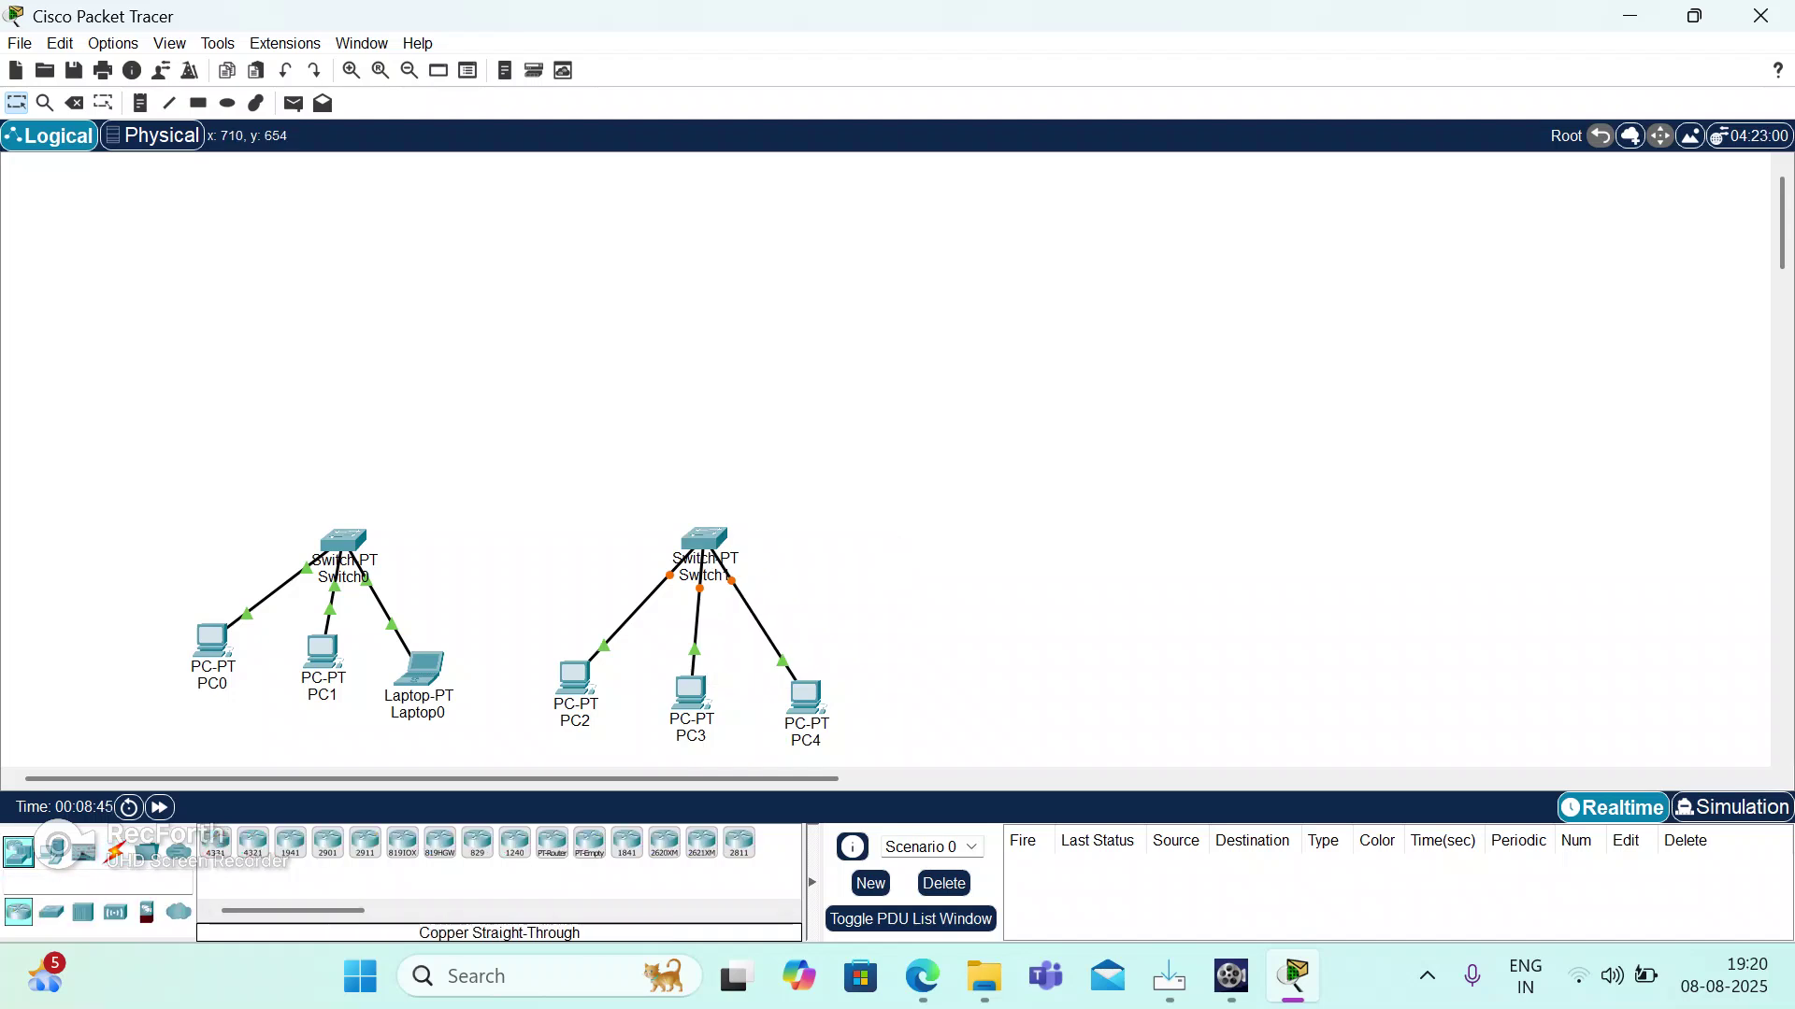
{"action": "left_click", "coordinate": [51, 912]}
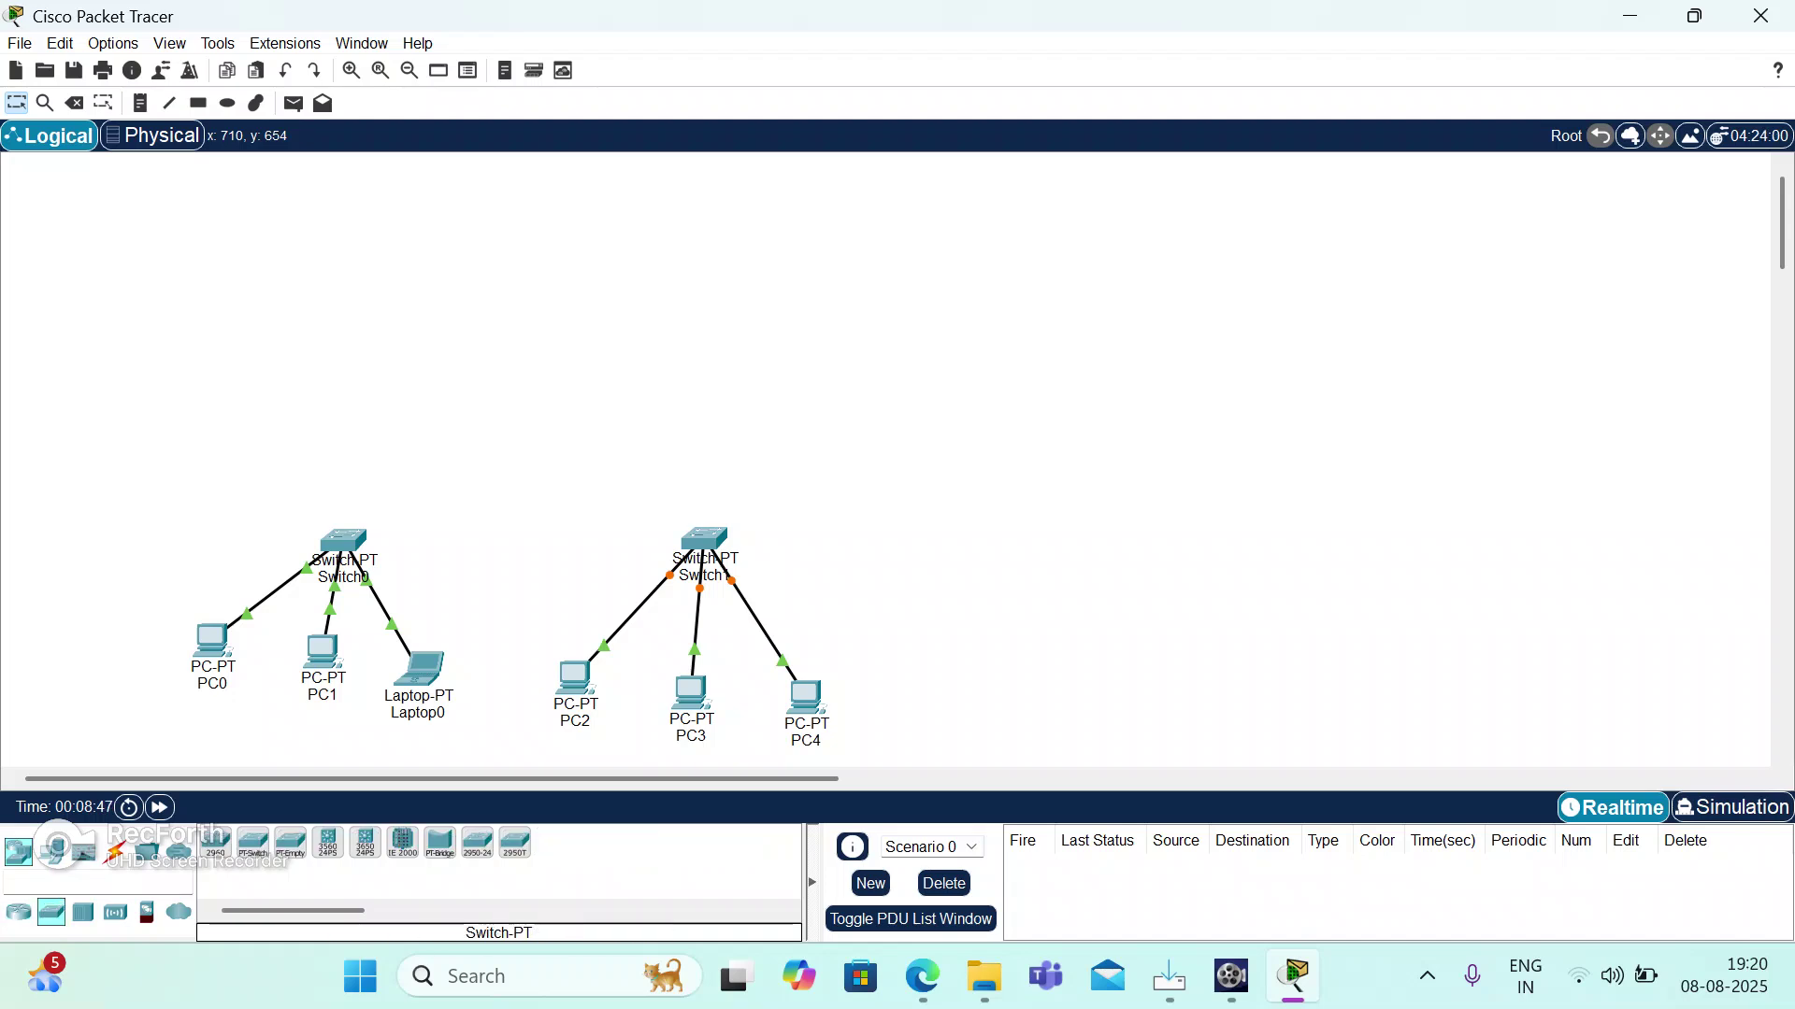
{"action": "left_click", "coordinate": [253, 843]}
{"action": "left_click", "coordinate": [1045, 538]}
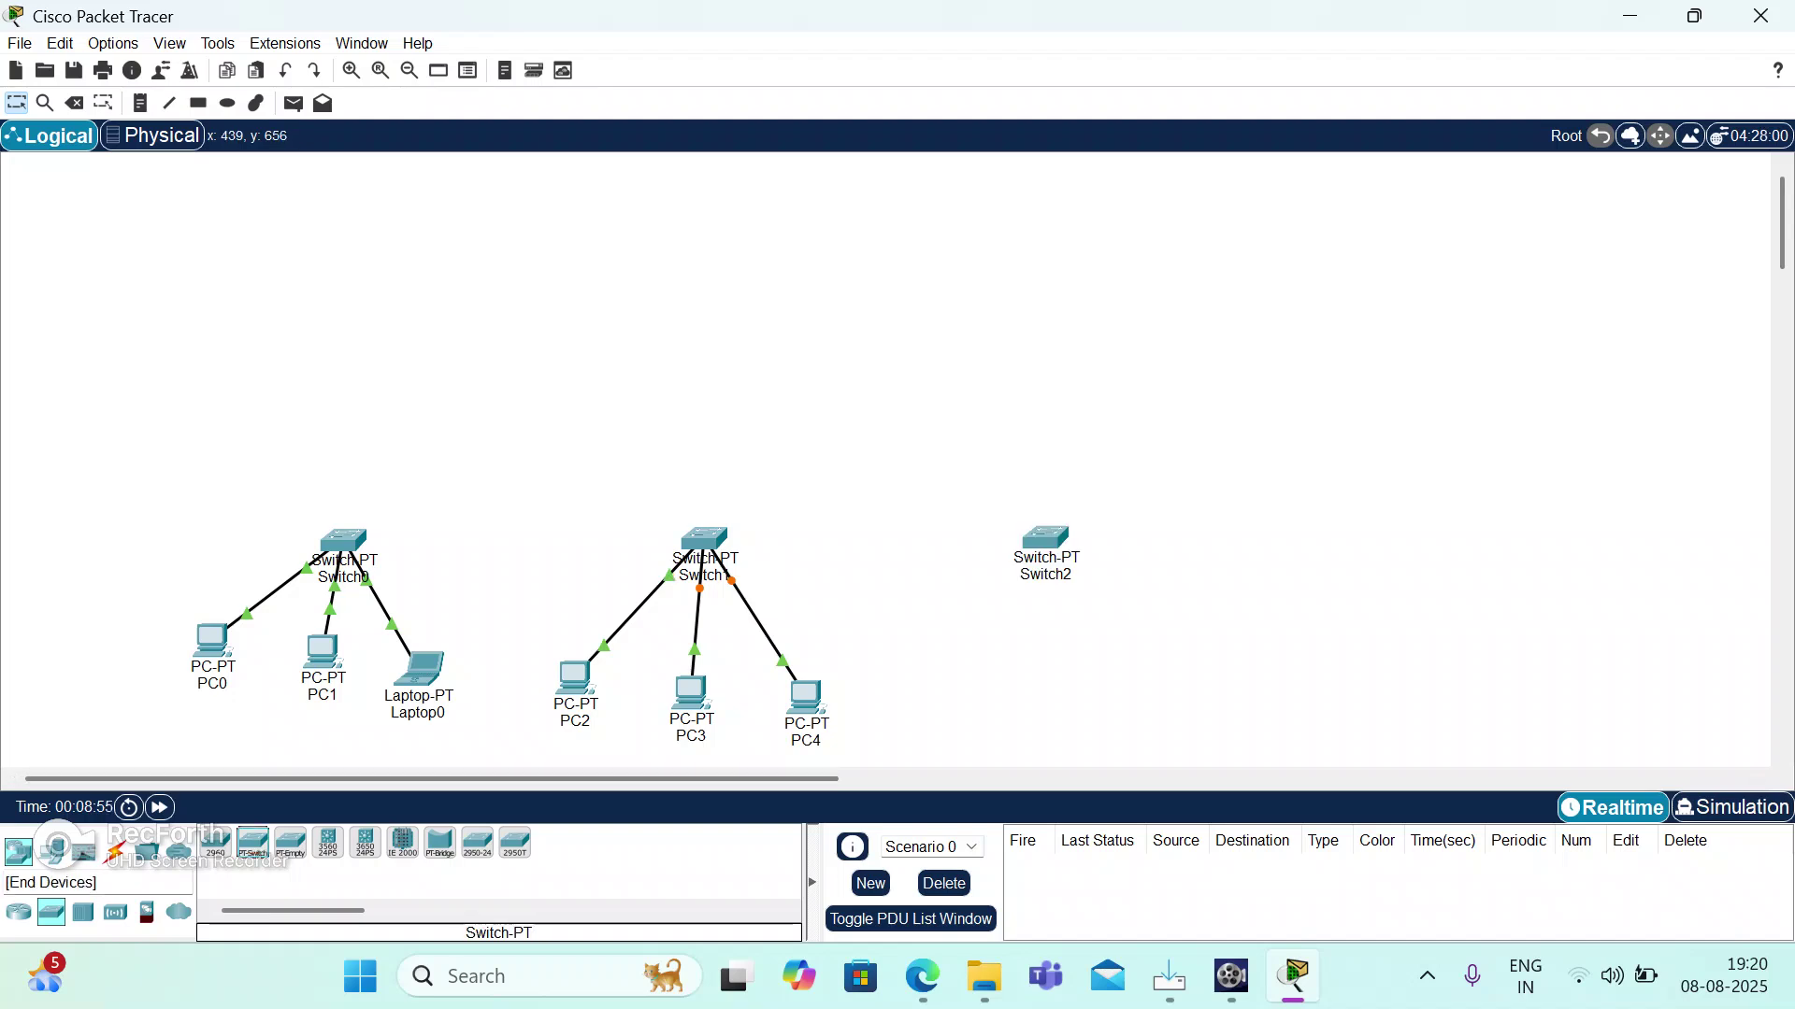
Place three Laptop-PT devices in a row below Switch2.
{"action": "left_click", "coordinate": [51, 851]}
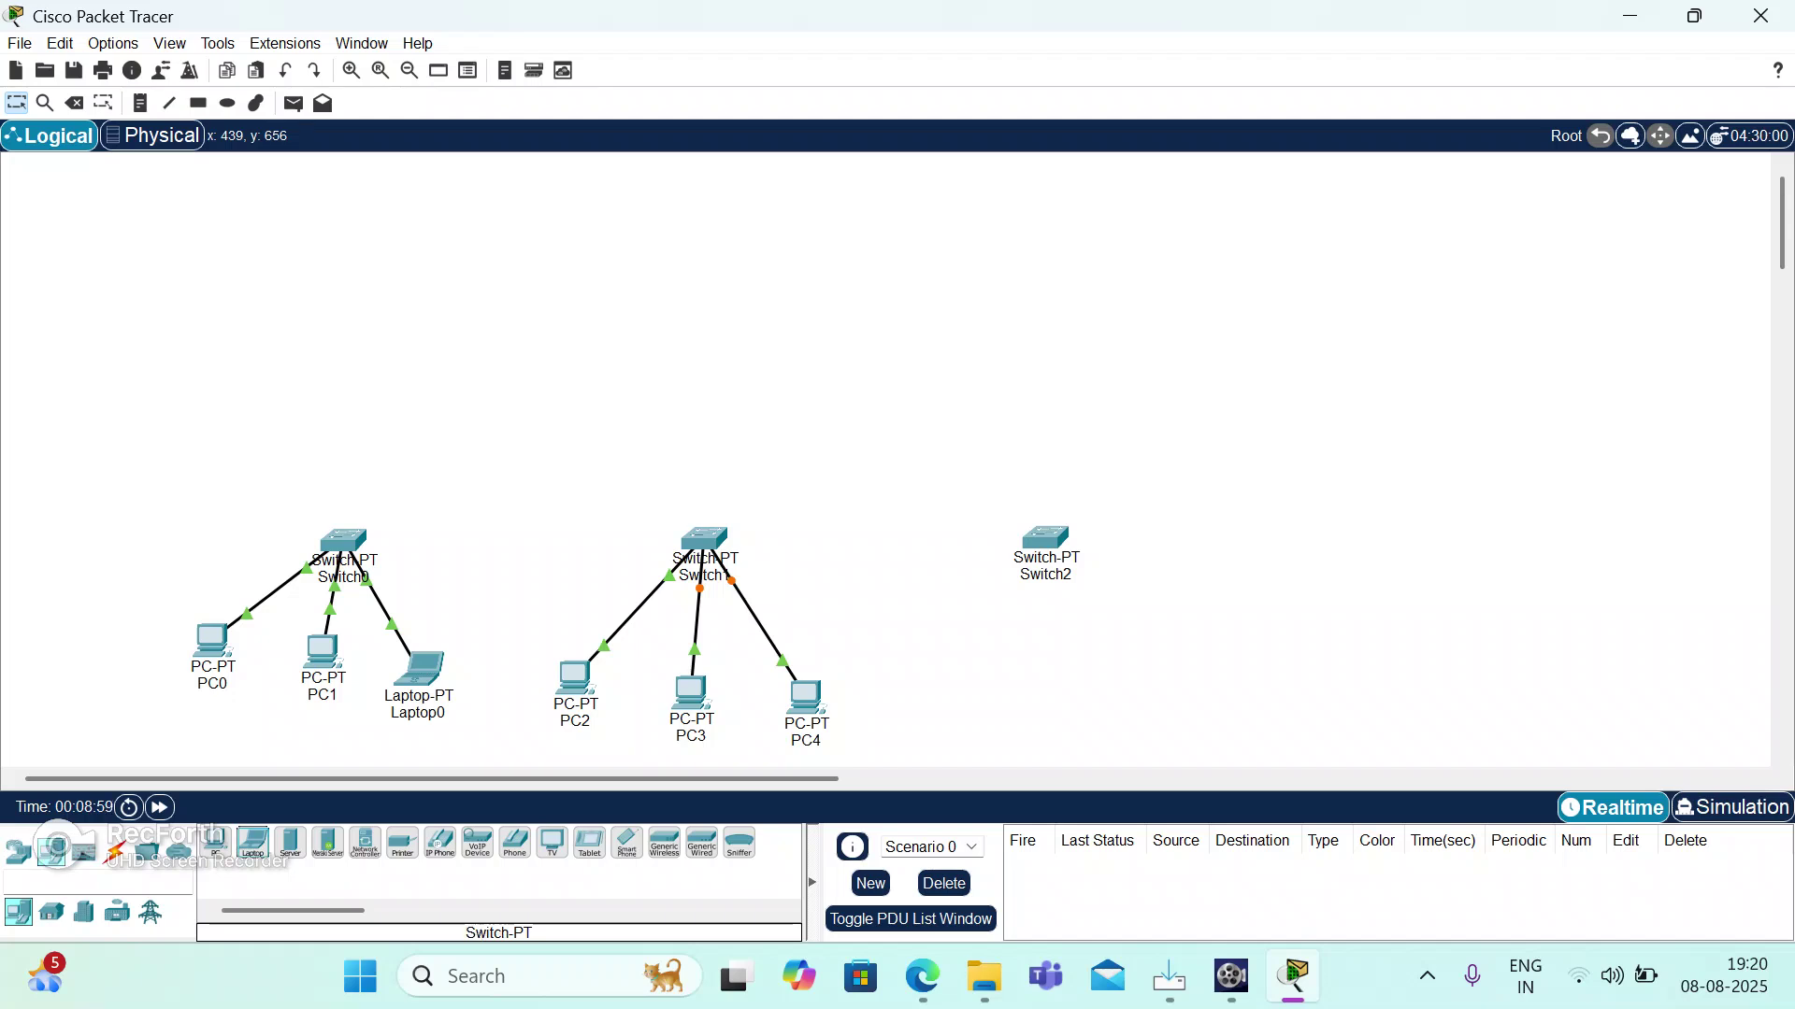
{"action": "left_click_drag", "start_coordinate": [253, 842], "coordinate": [943, 709]}
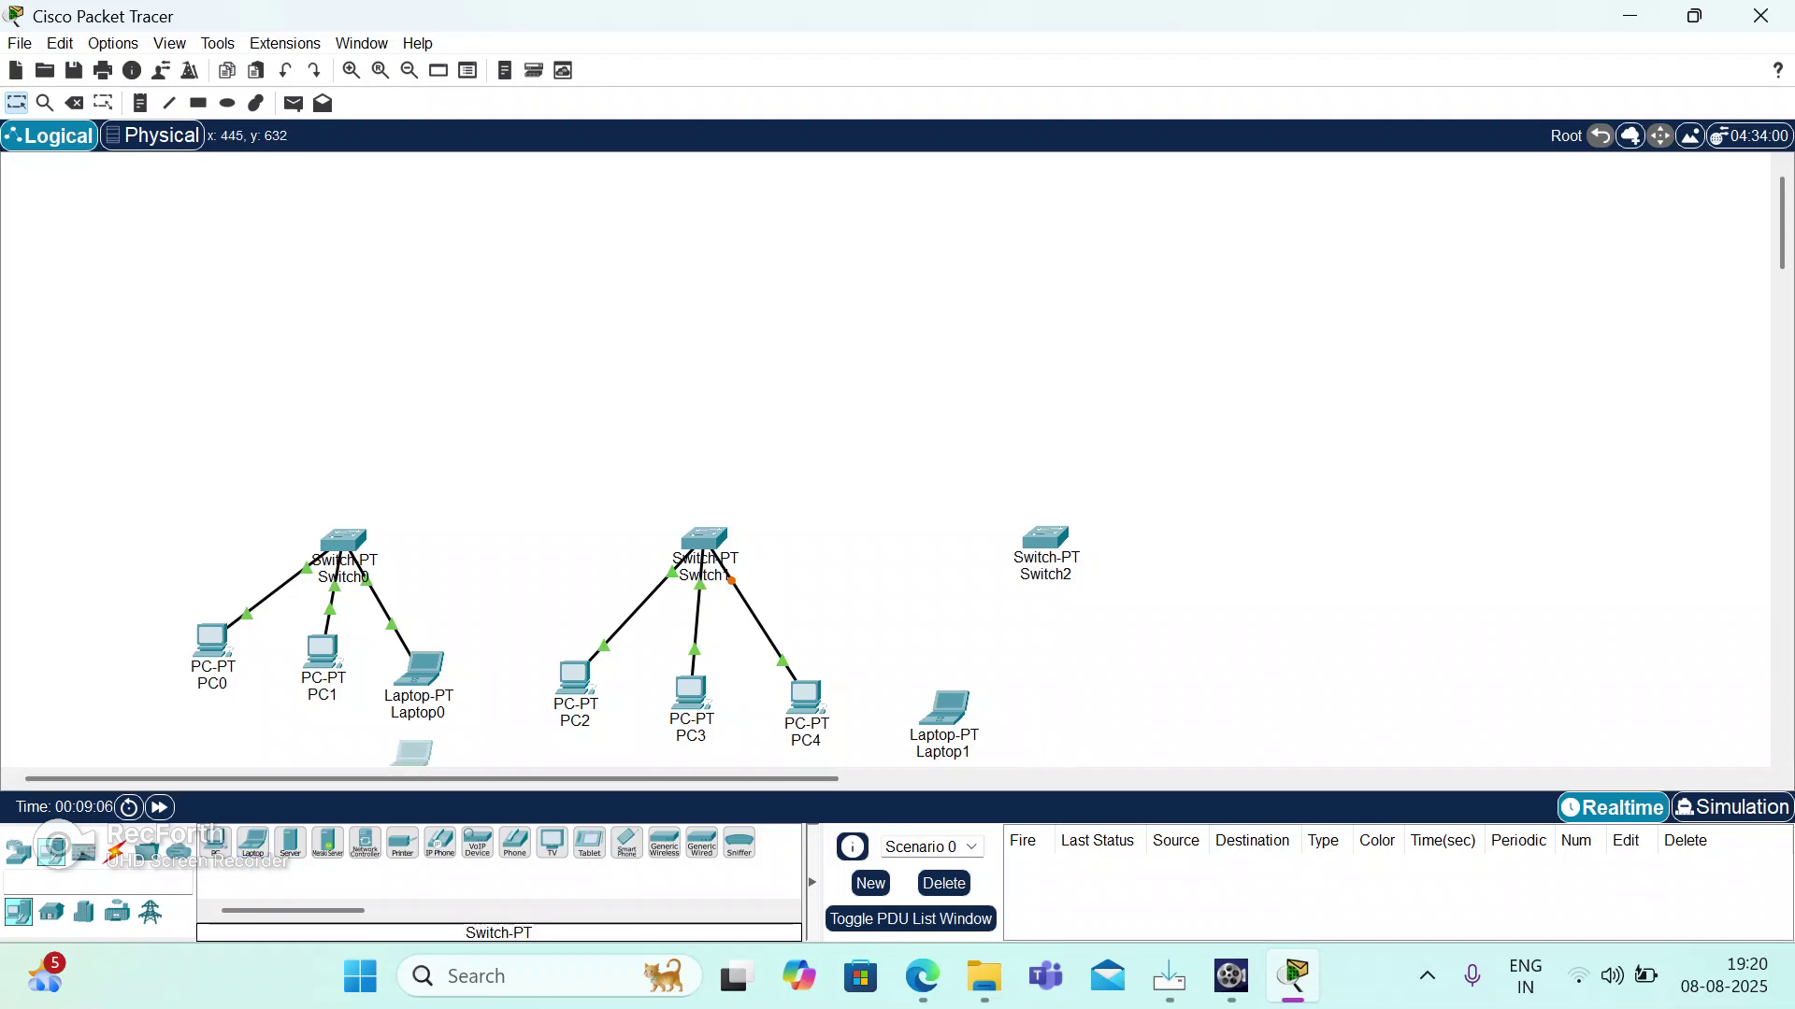
{"action": "left_click", "coordinate": [1035, 699]}
{"action": "left_click_drag", "start_coordinate": [1035, 699], "coordinate": [1063, 692]}
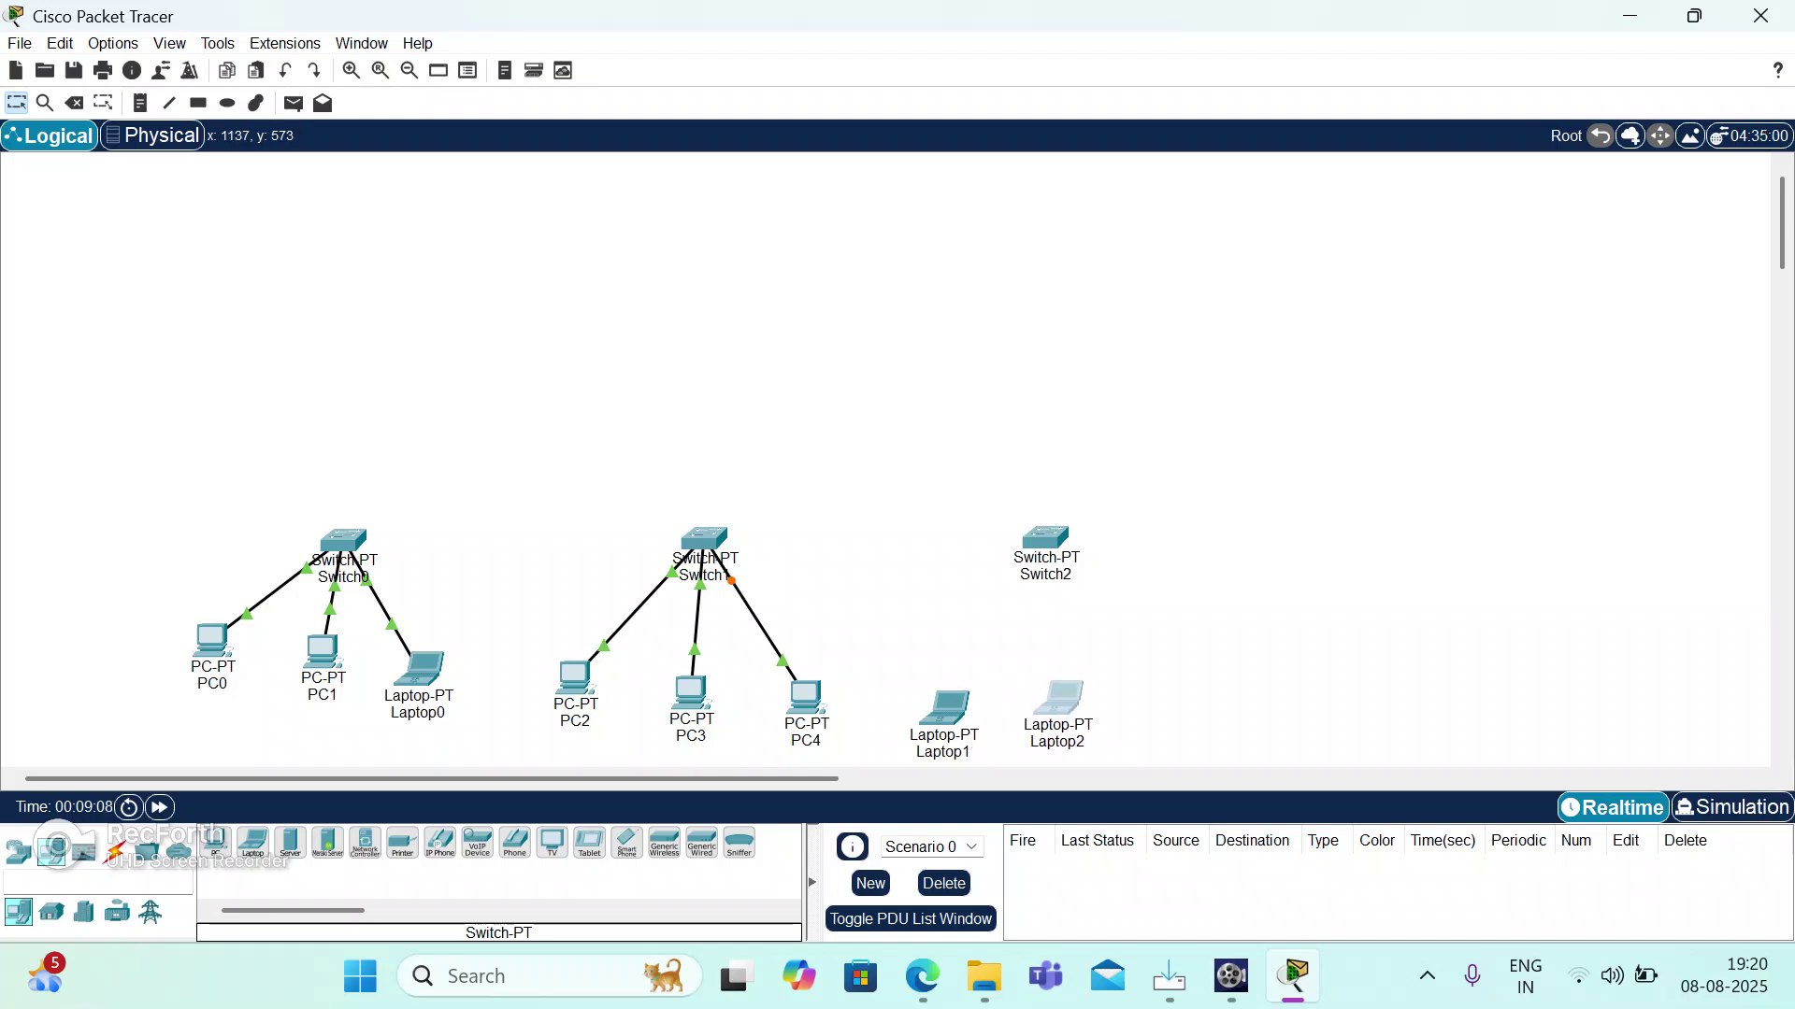
{"action": "left_click", "coordinate": [1061, 697]}
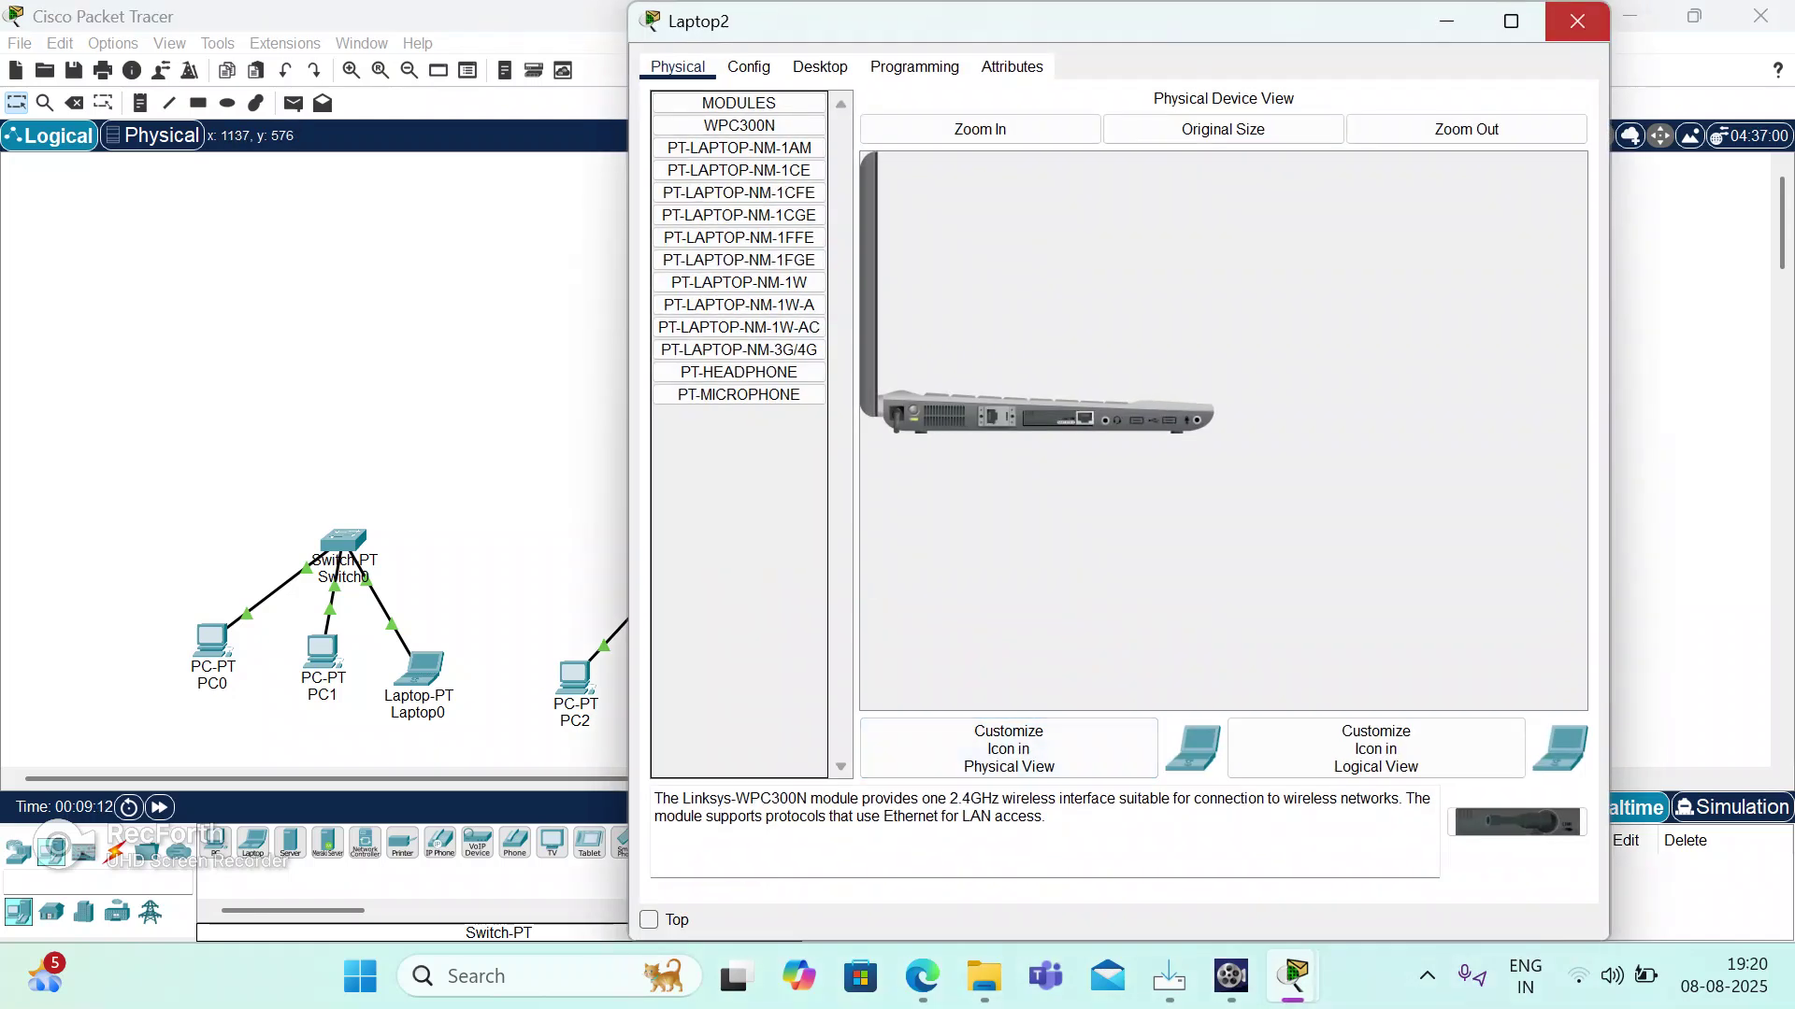
{"action": "left_click", "coordinate": [1577, 20]}
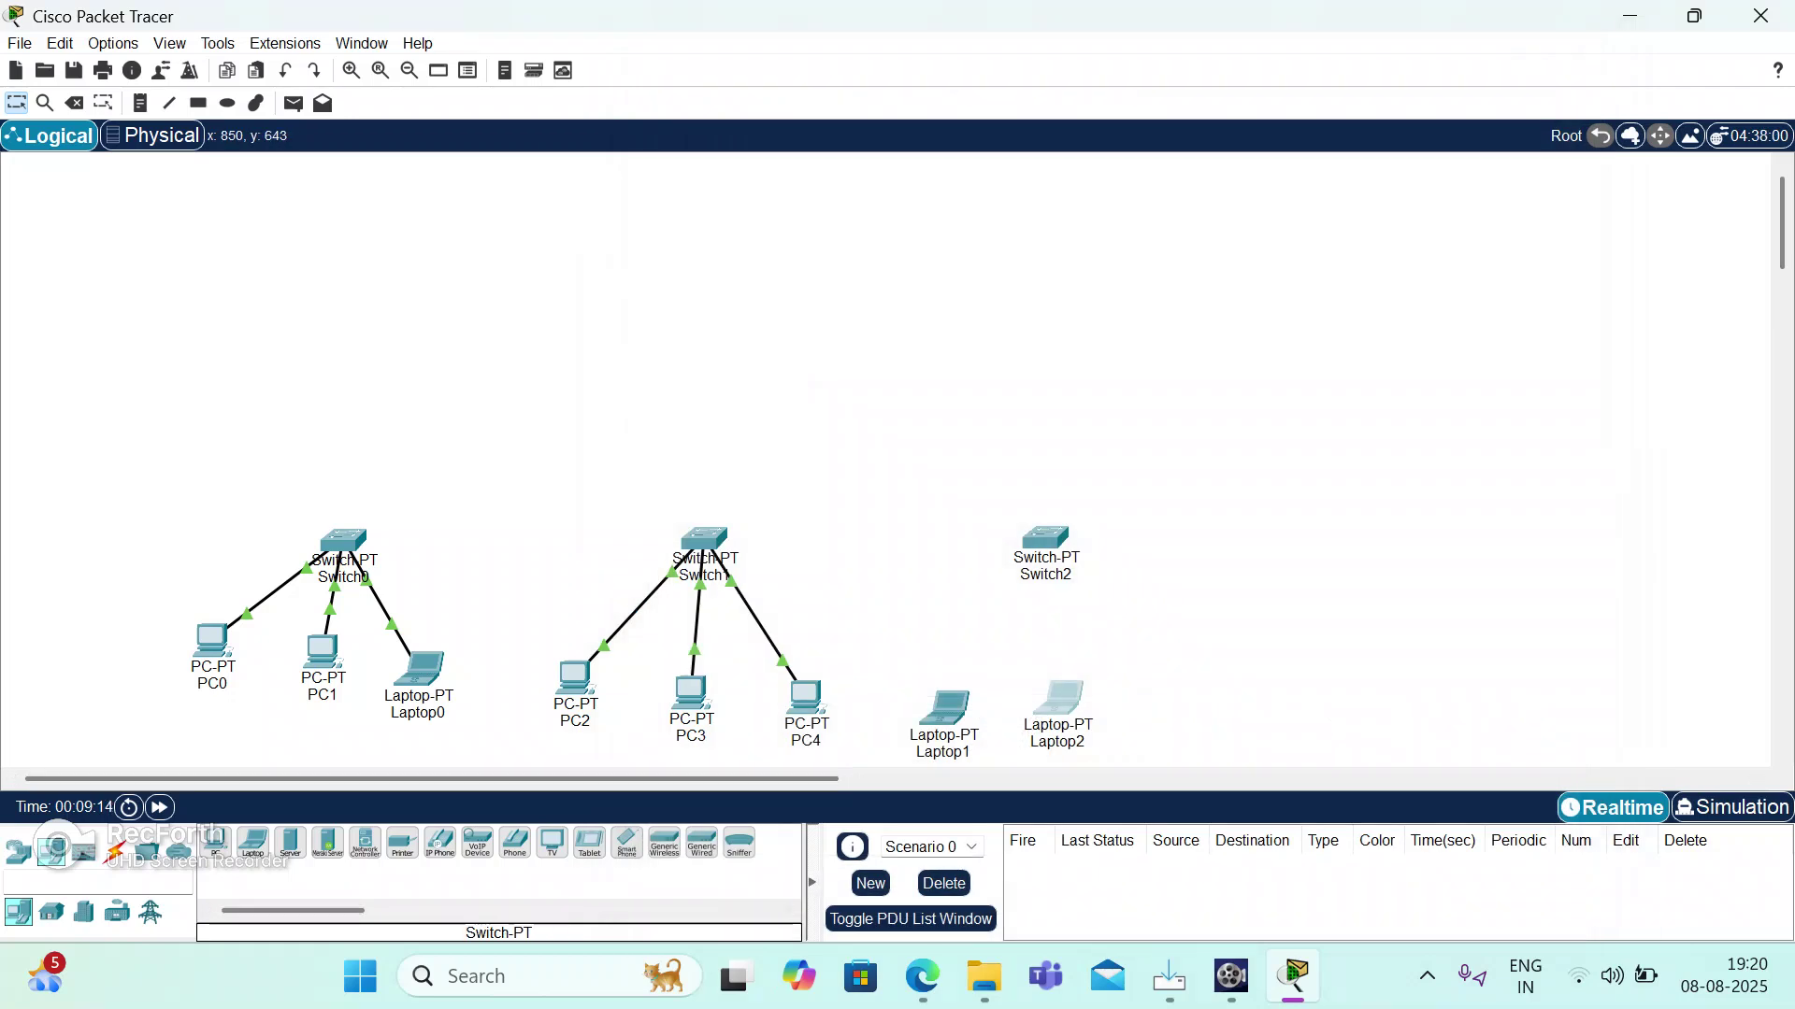
{"action": "left_click", "coordinate": [253, 843]}
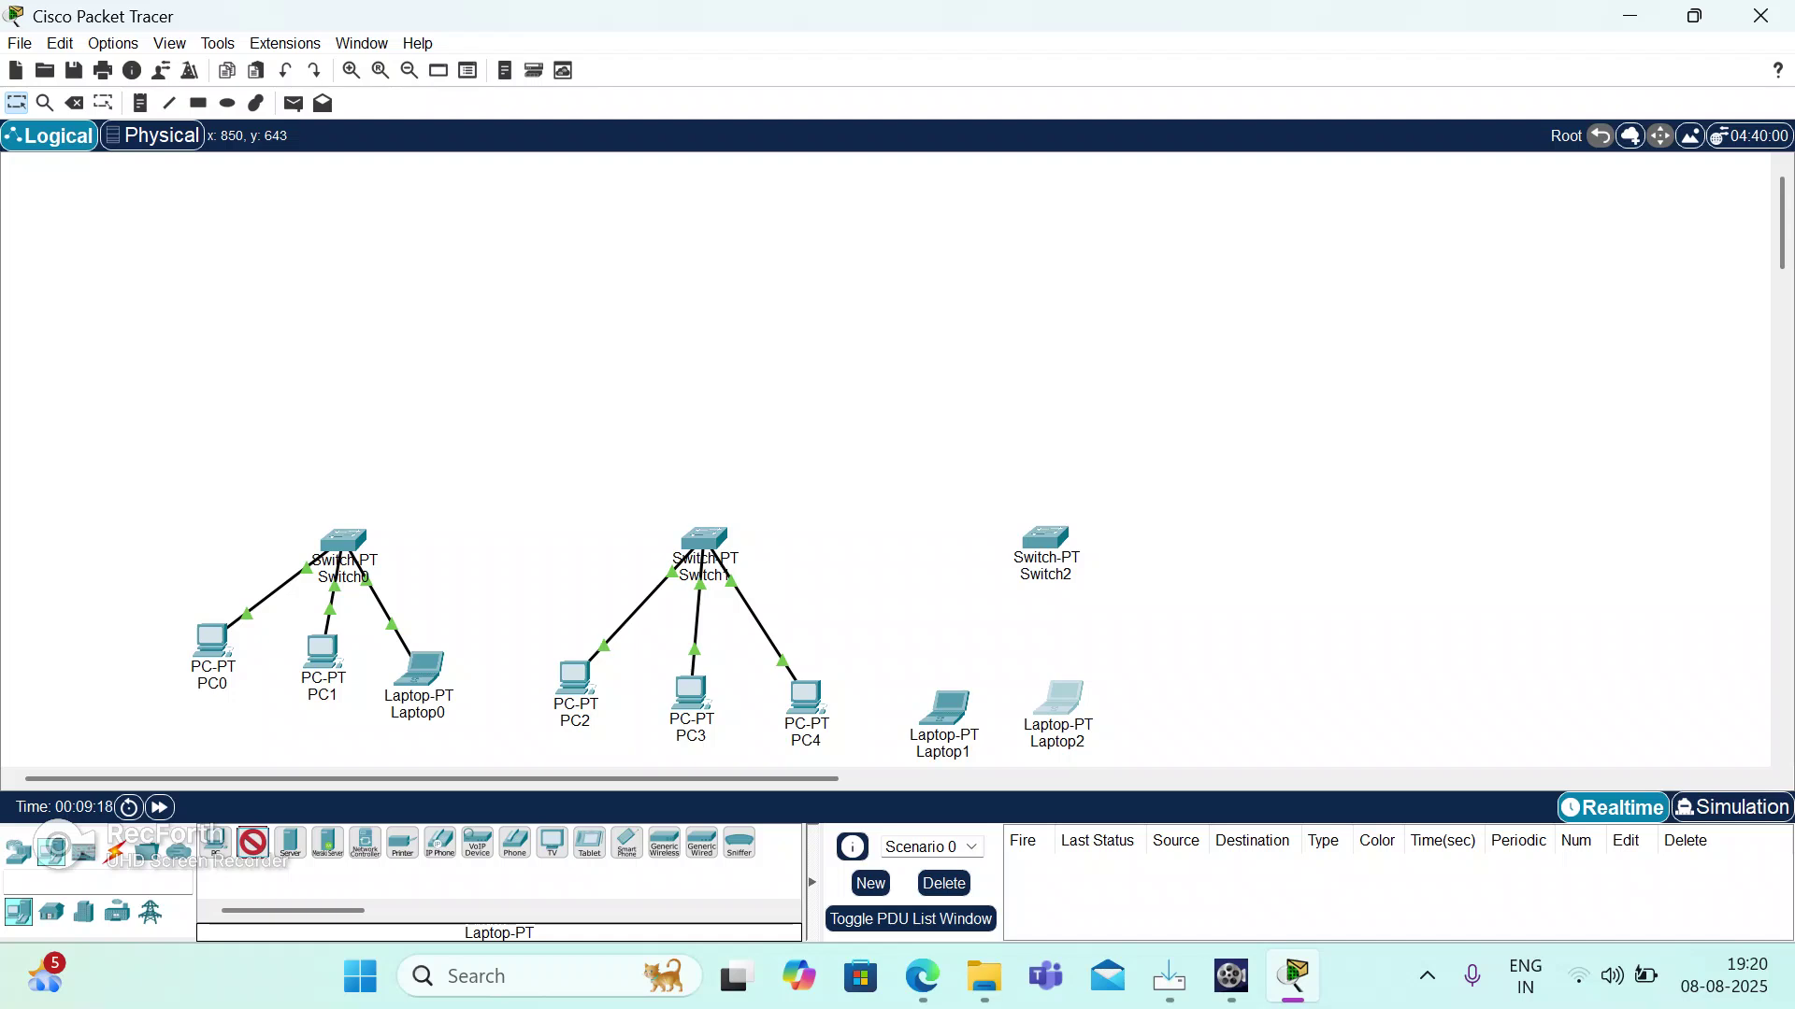
{"action": "left_click", "coordinate": [1201, 713]}
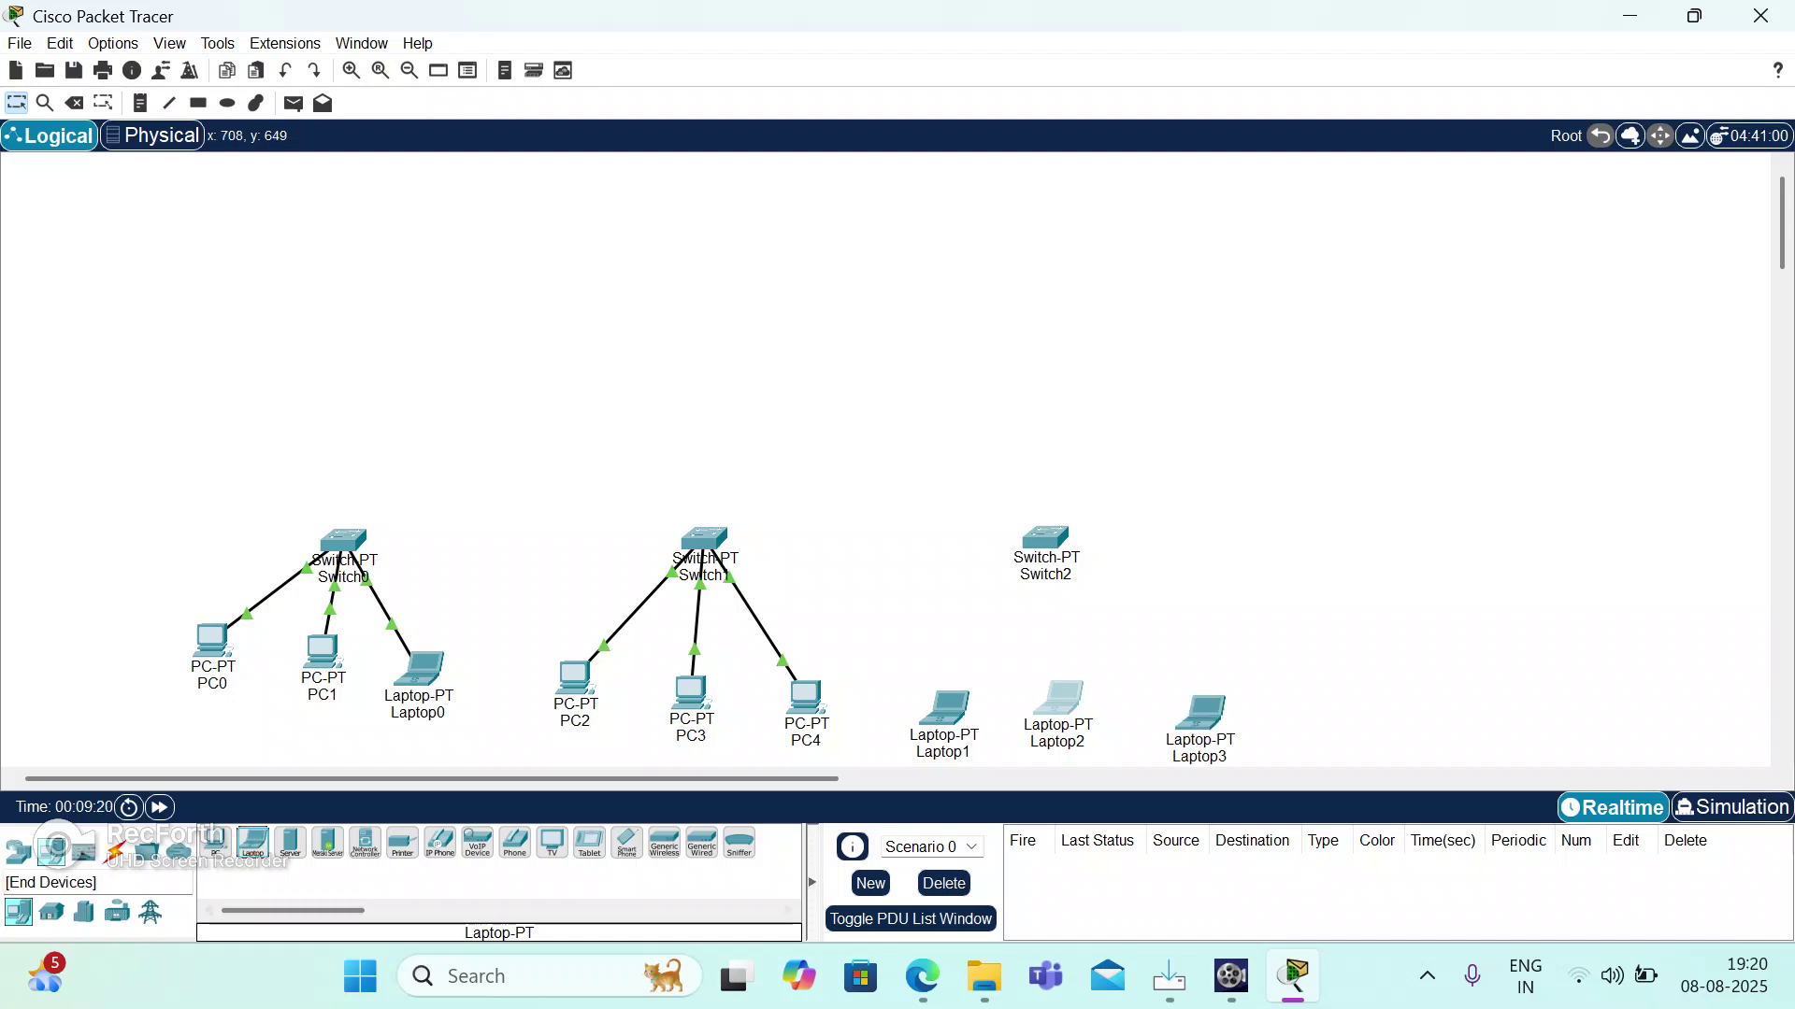
Connect Laptop1's FastEthernet0 port to Switch2's FastEthernet0/1 port with a Copper Straight-Through cable.
{"action": "left_click", "coordinate": [114, 850]}
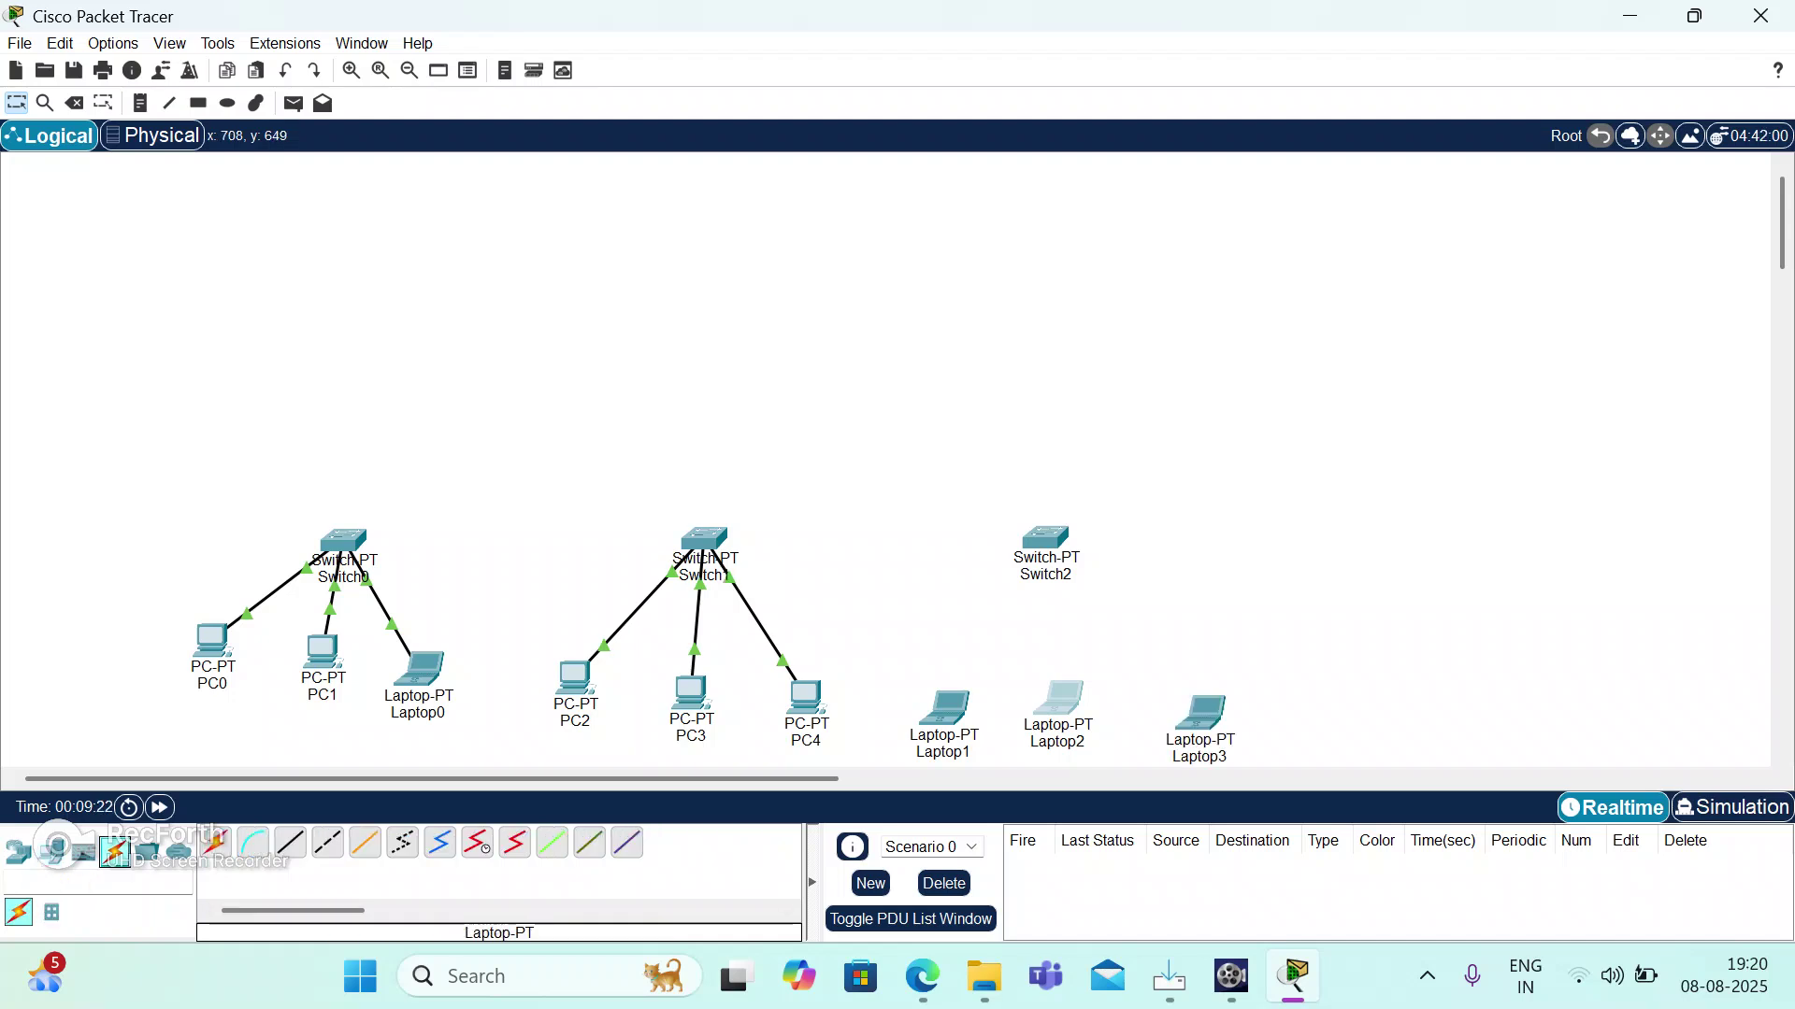
{"action": "left_click", "coordinate": [291, 843]}
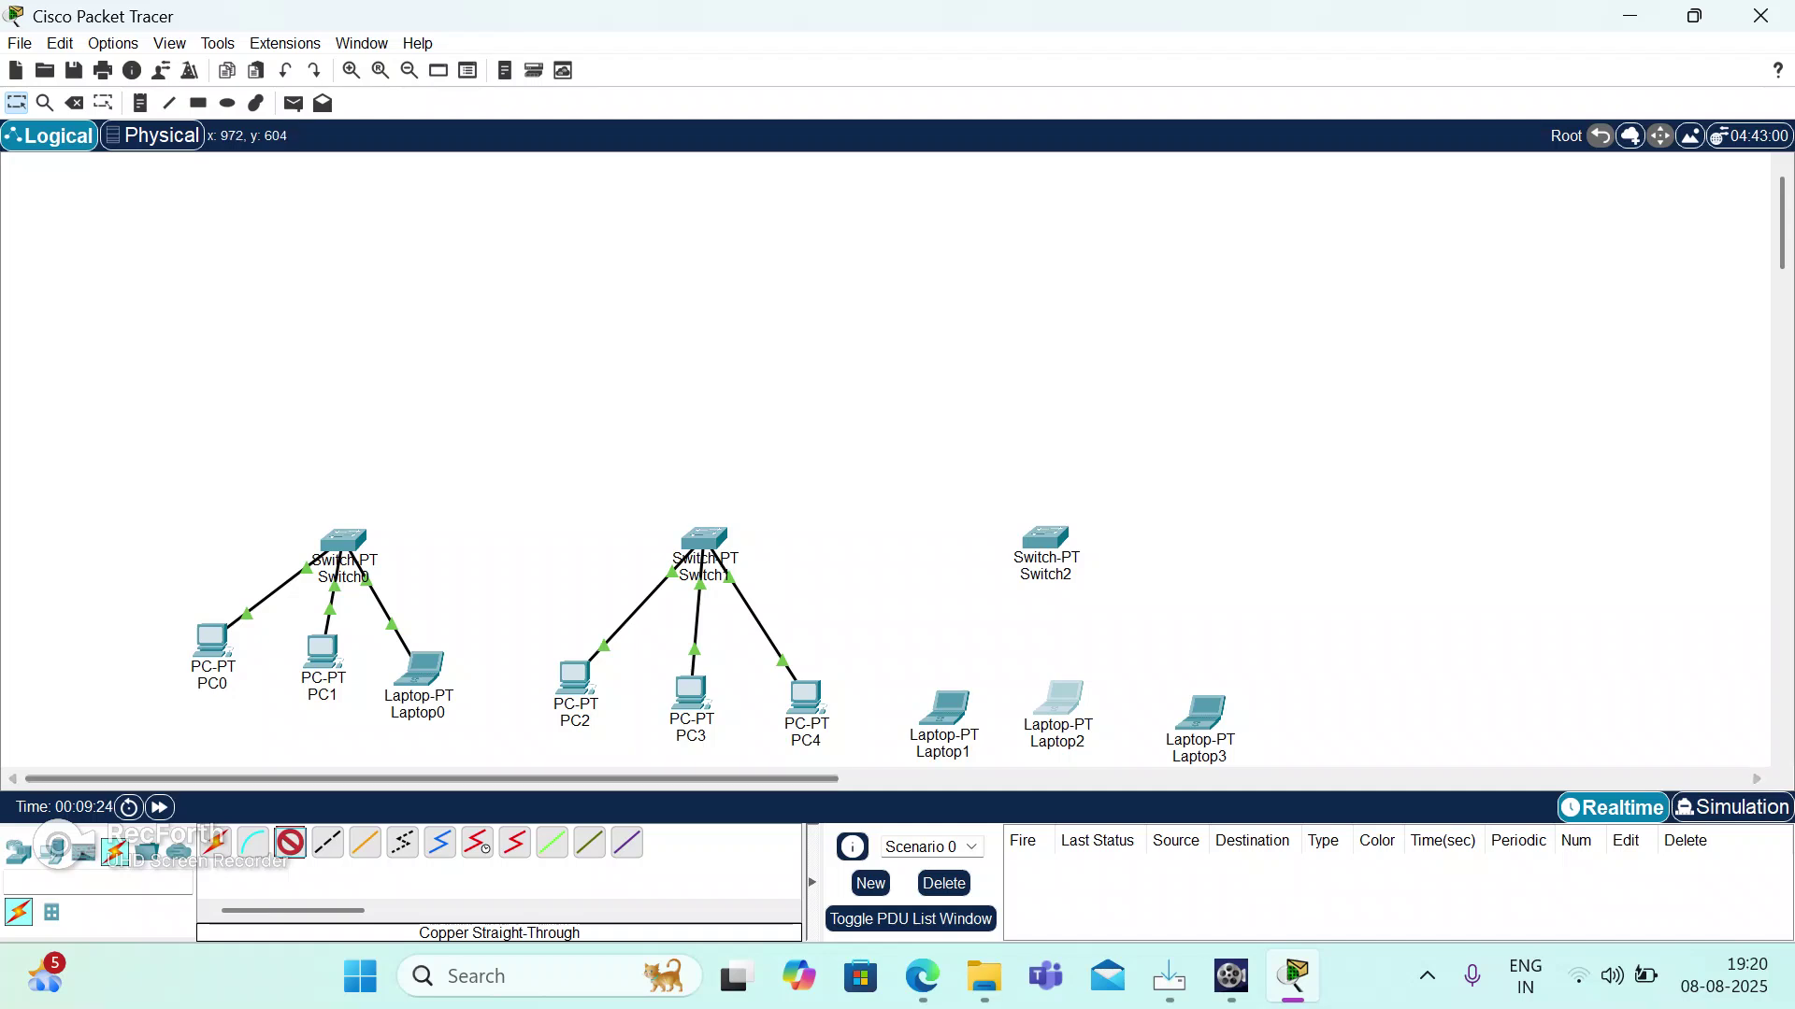
{"action": "left_click", "coordinate": [949, 715]}
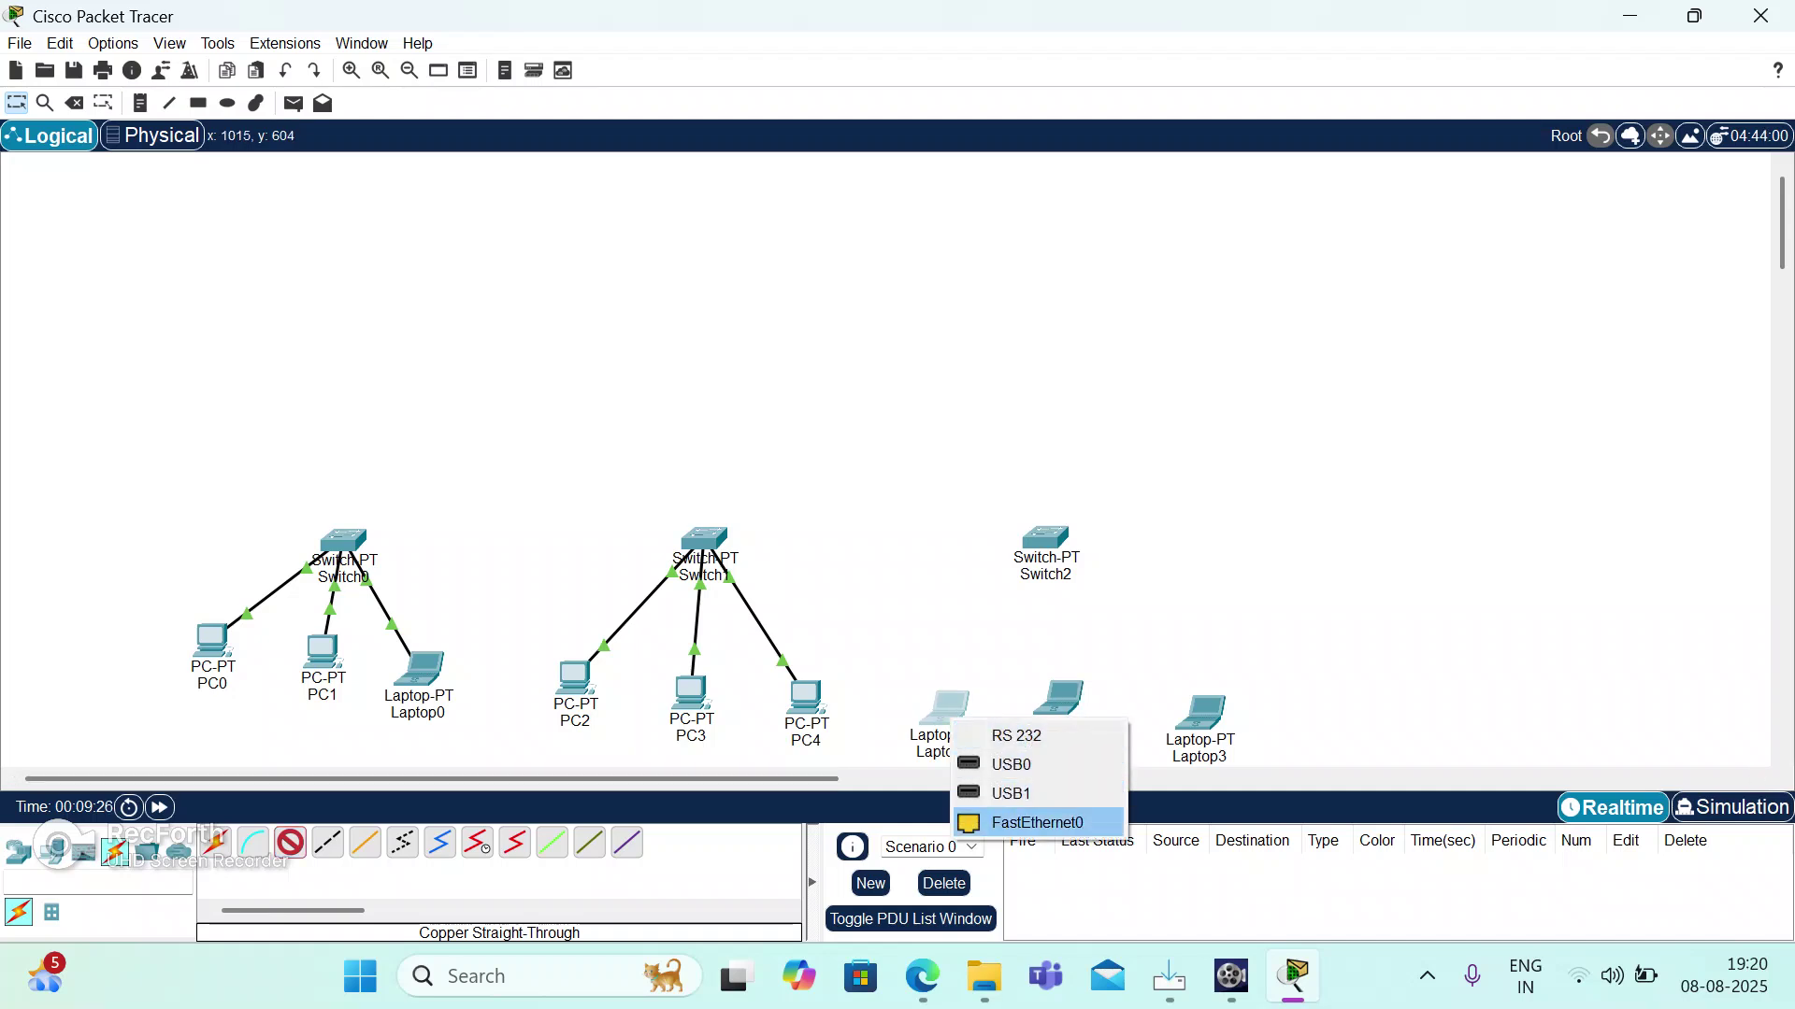
{"action": "left_click", "coordinate": [1033, 822]}
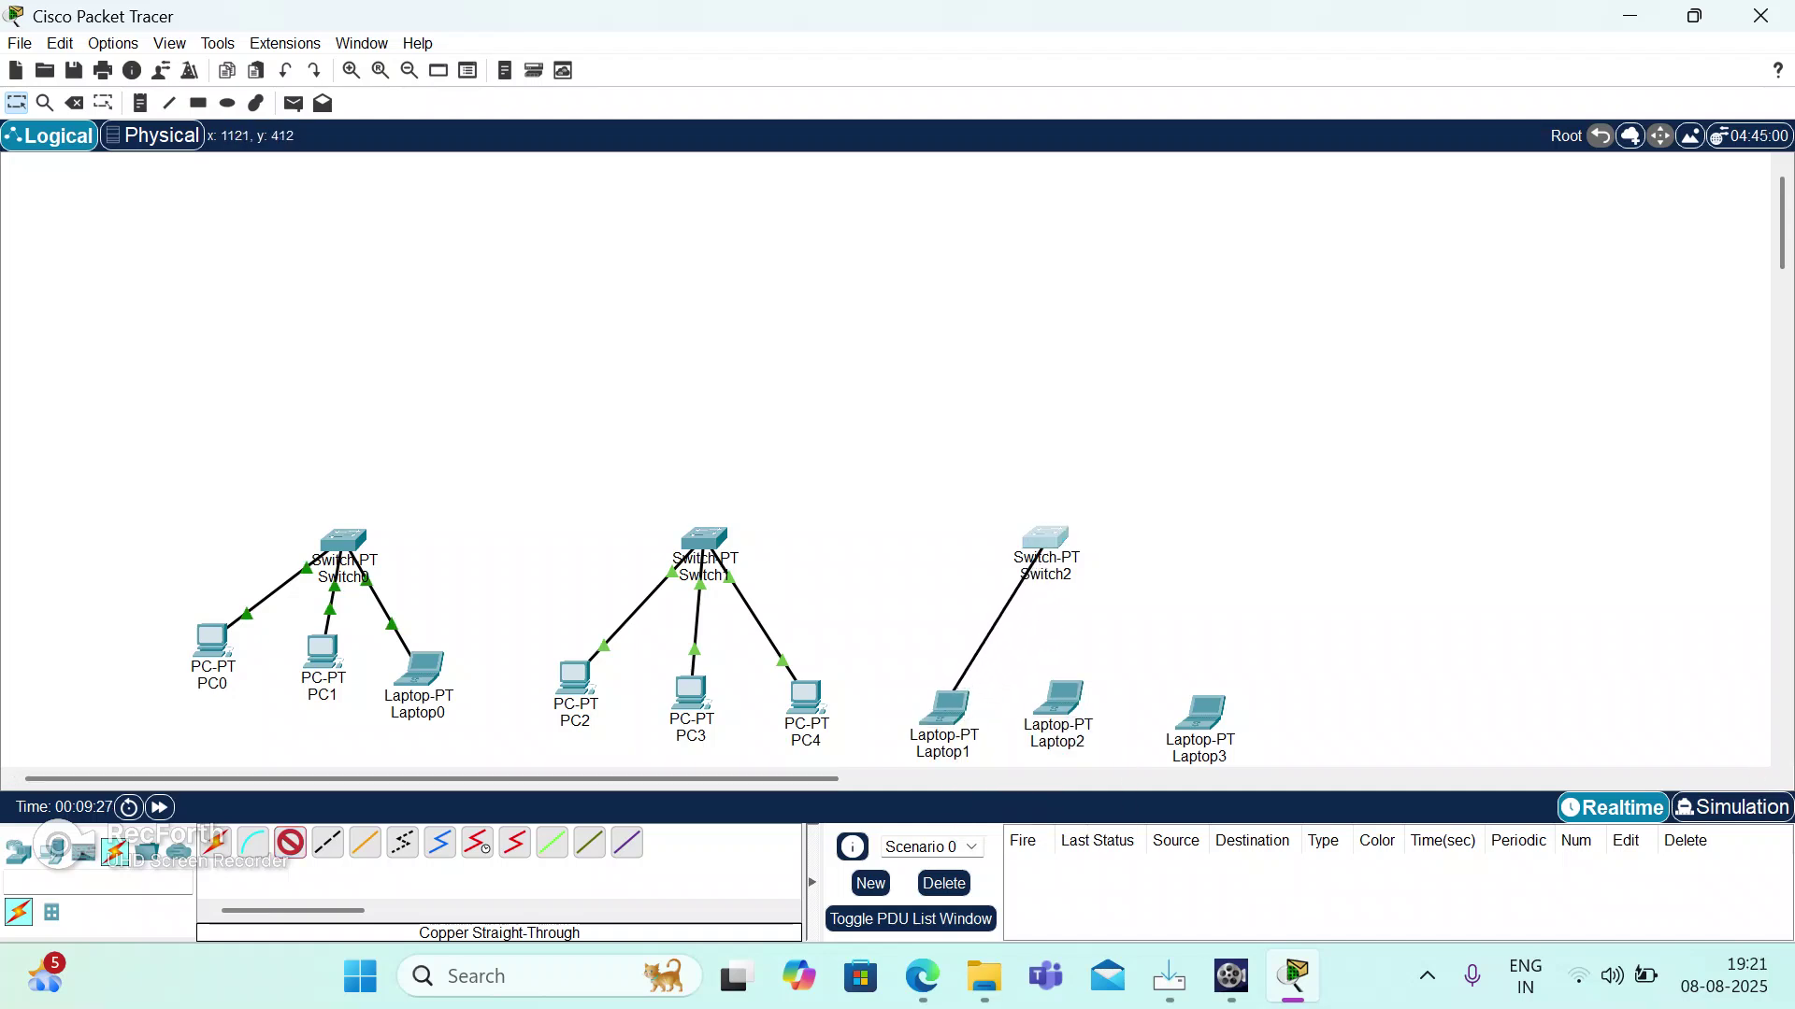
{"action": "left_click", "coordinate": [1048, 539]}
{"action": "left_click", "coordinate": [1142, 585]}
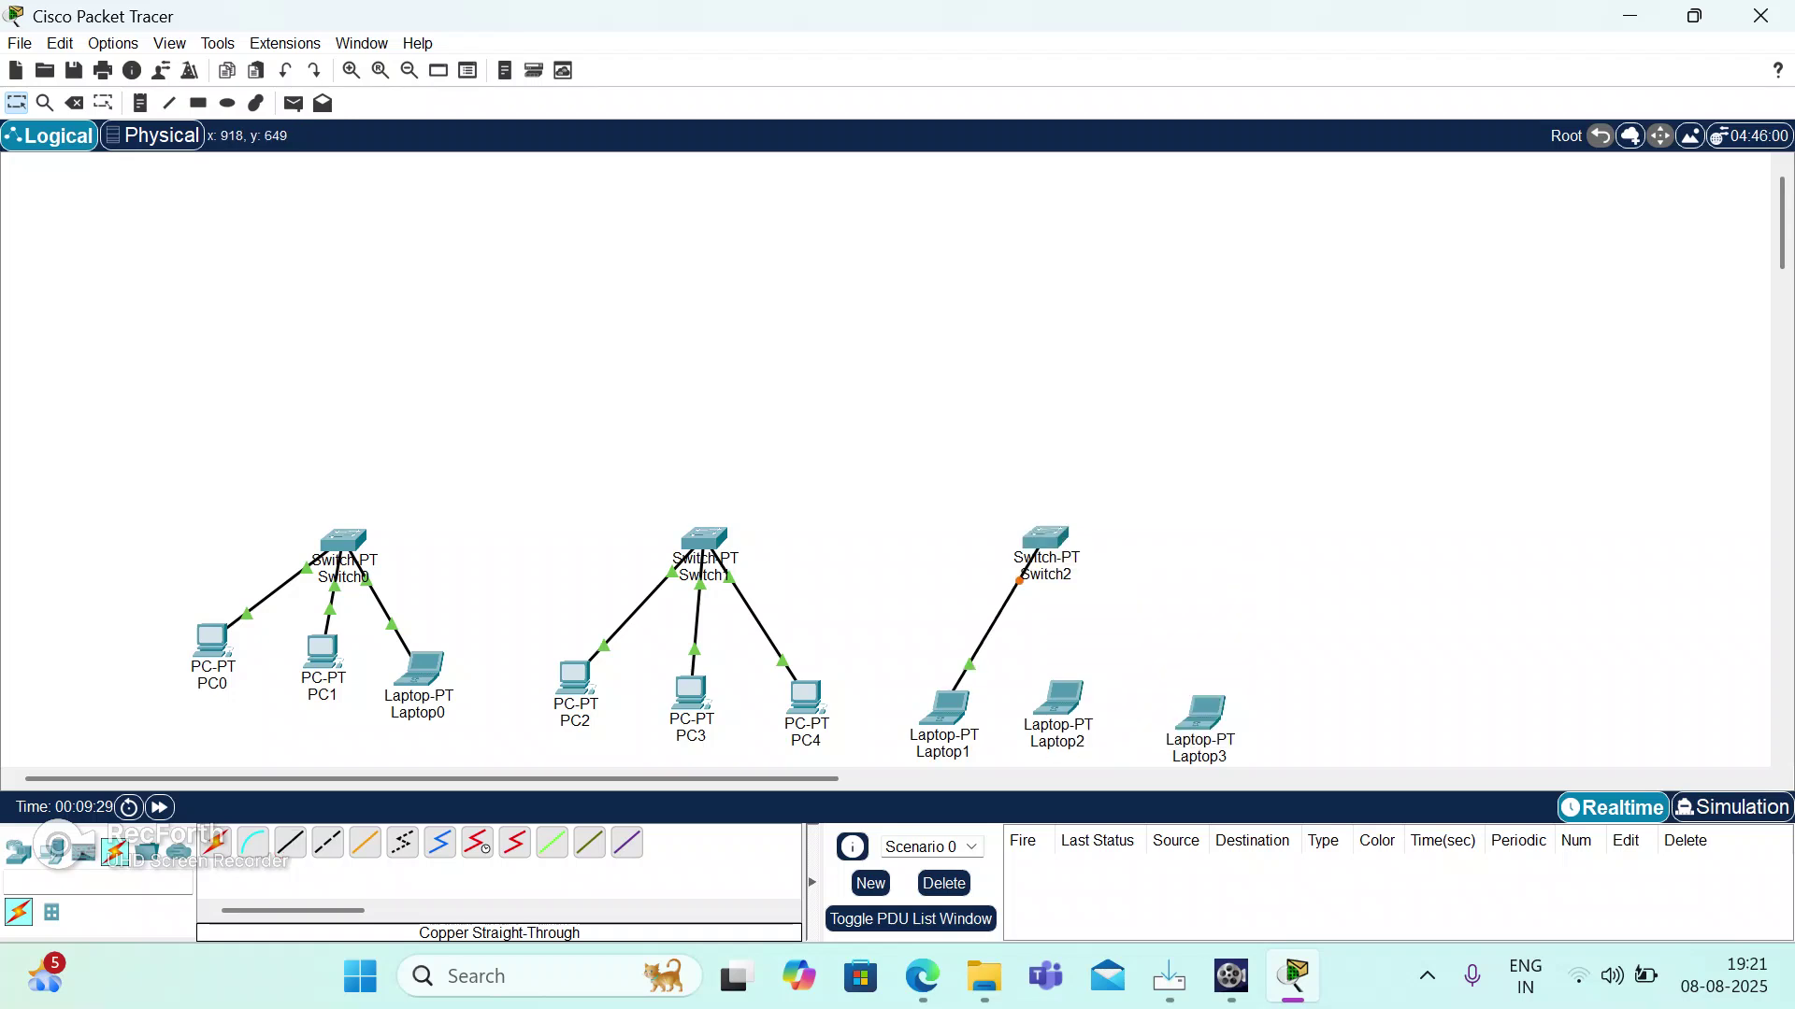
Connect Laptop2's FastEthernet0 port to Switch2's FastEthernet1/1 port with a Copper Straight-Through cable.
{"action": "left_click", "coordinate": [290, 842]}
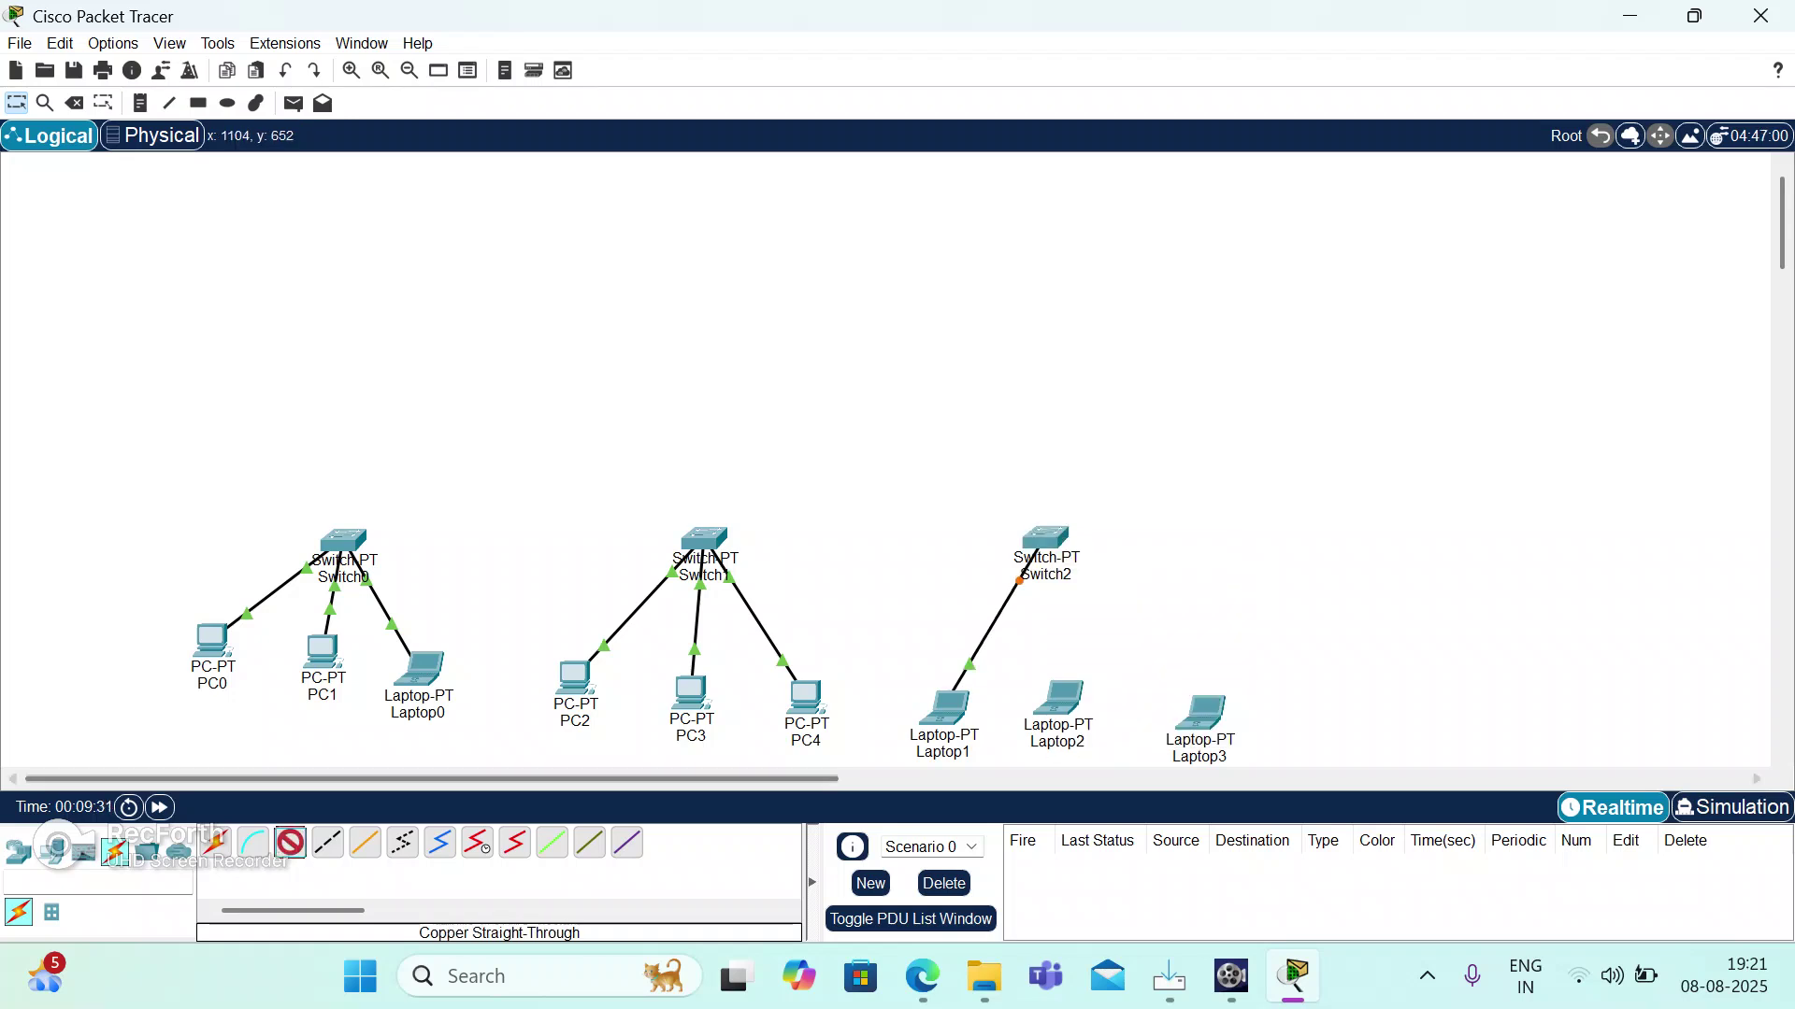
{"action": "left_click", "coordinate": [1073, 707]}
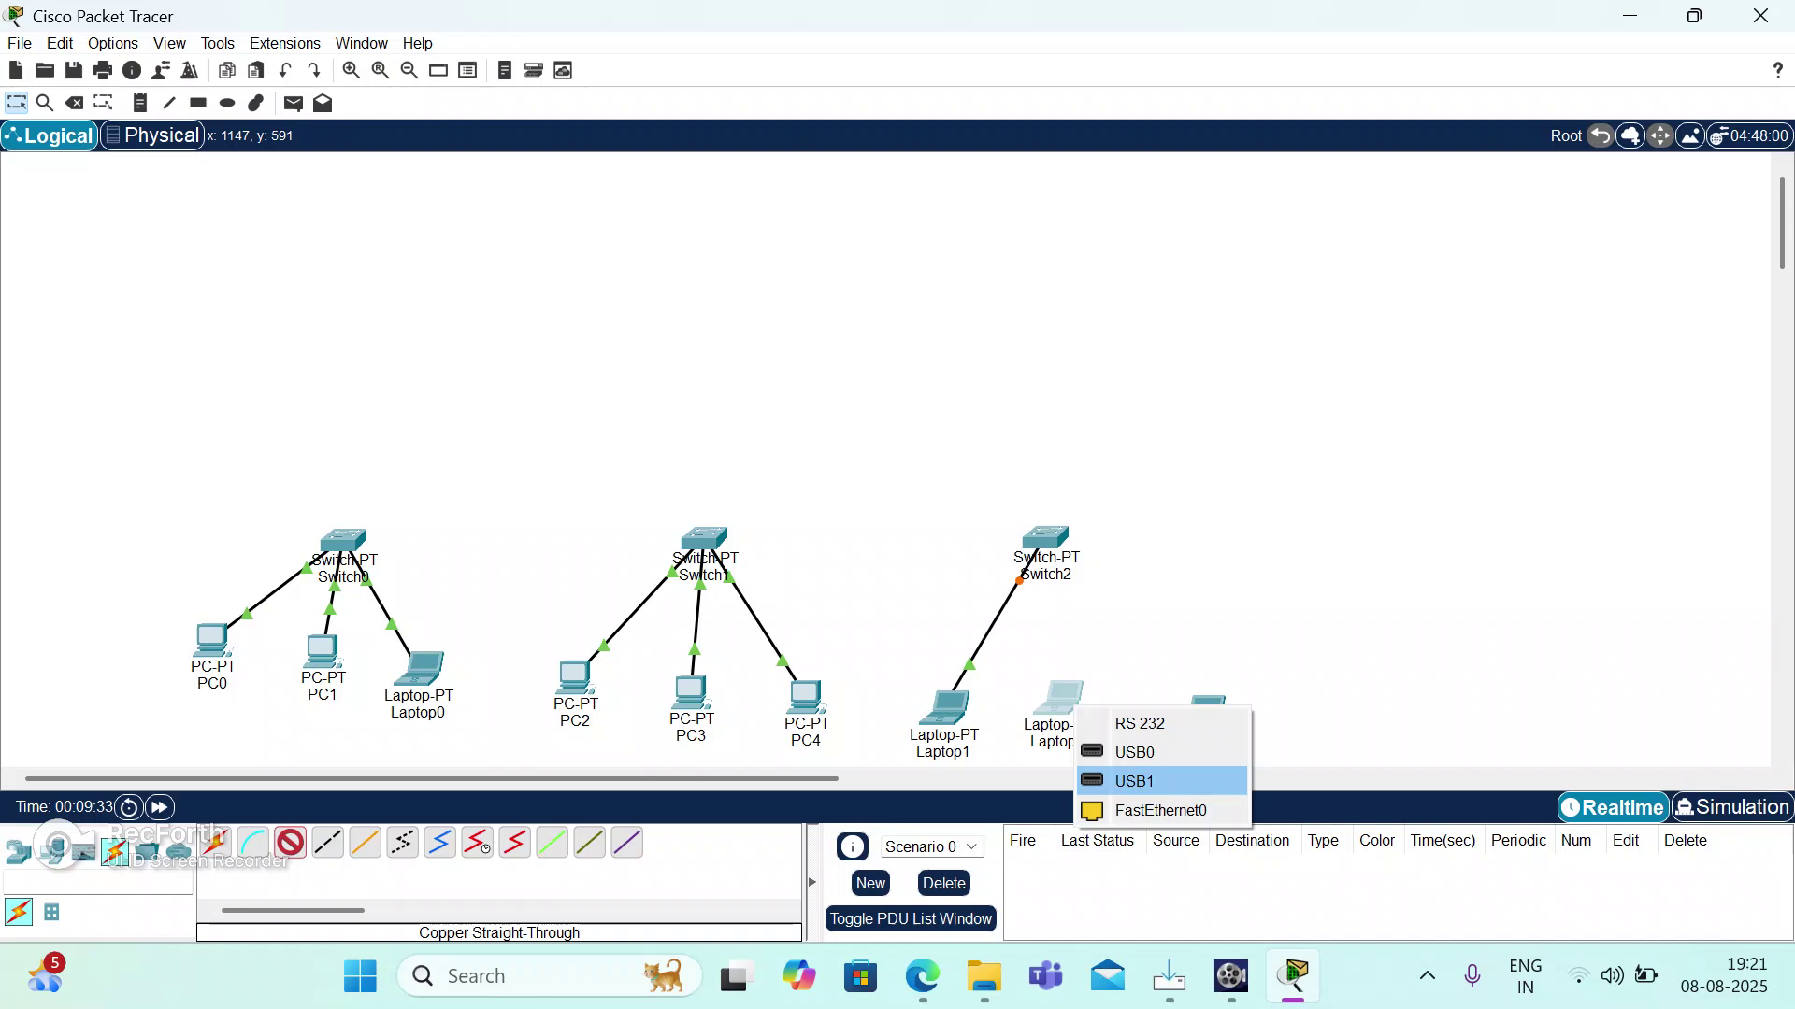
{"action": "left_click", "coordinate": [1159, 810]}
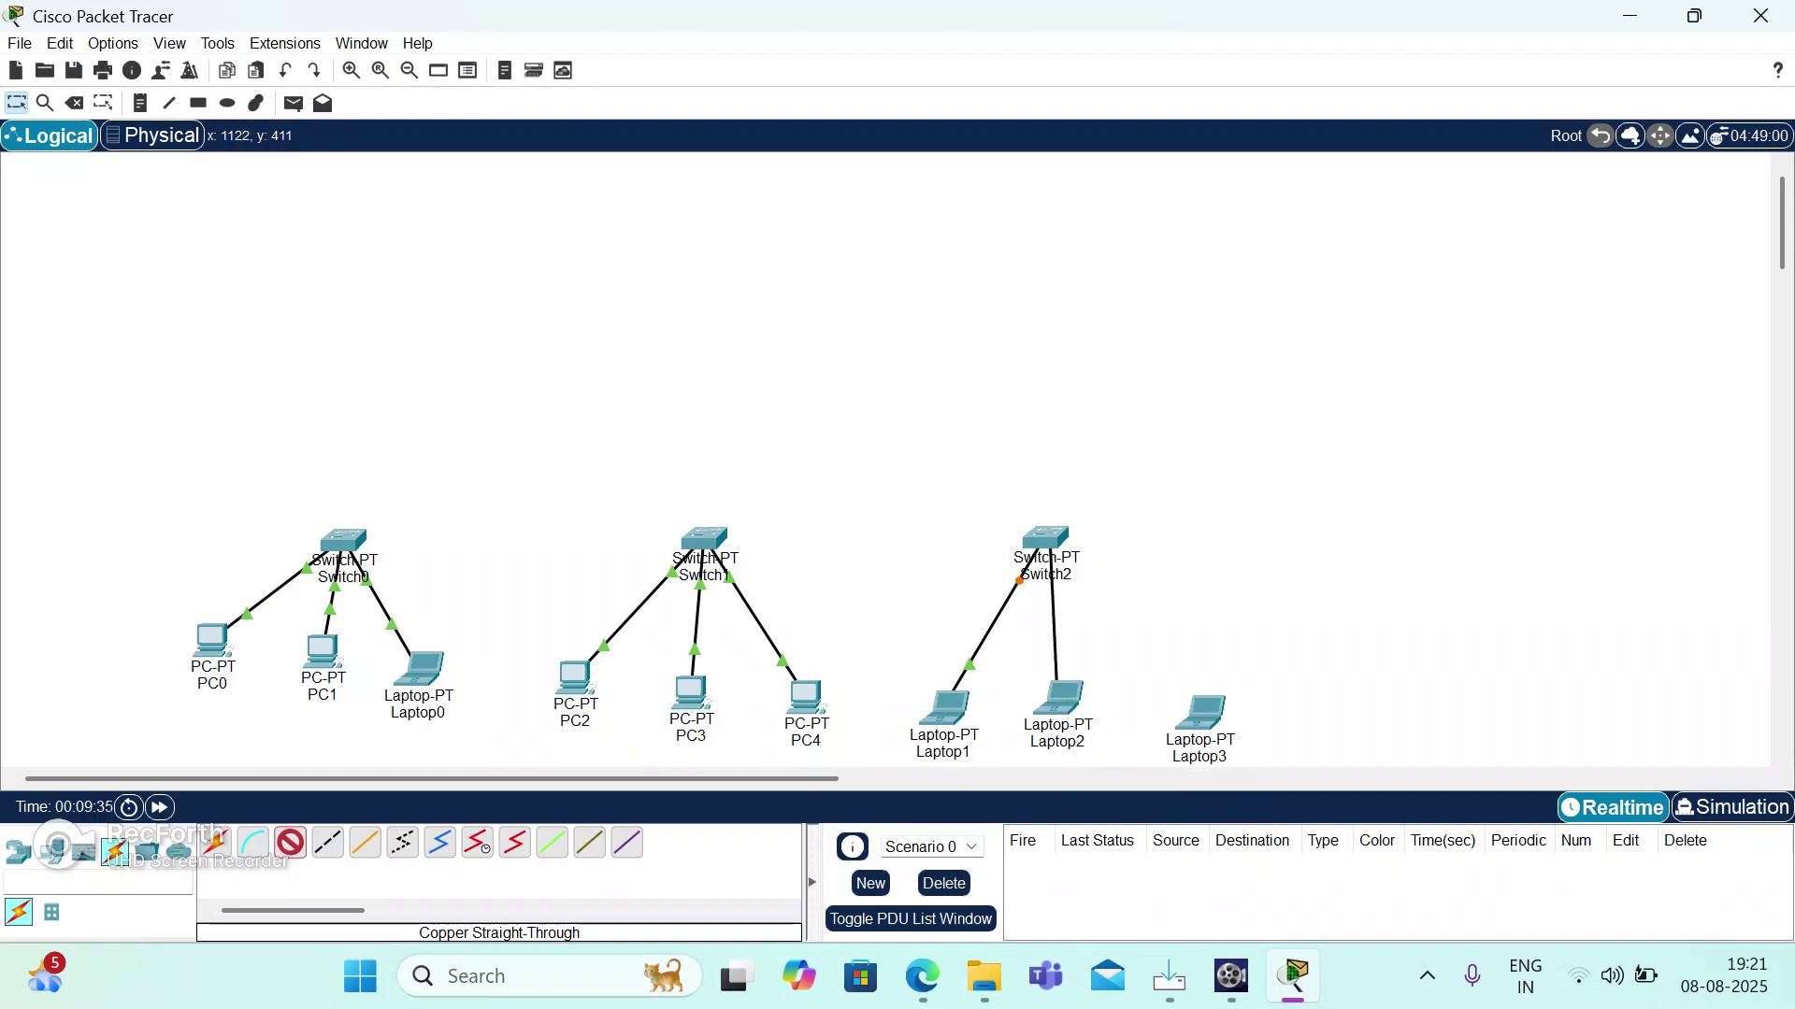
{"action": "left_click", "coordinate": [1050, 539]}
{"action": "left_click", "coordinate": [1142, 584]}
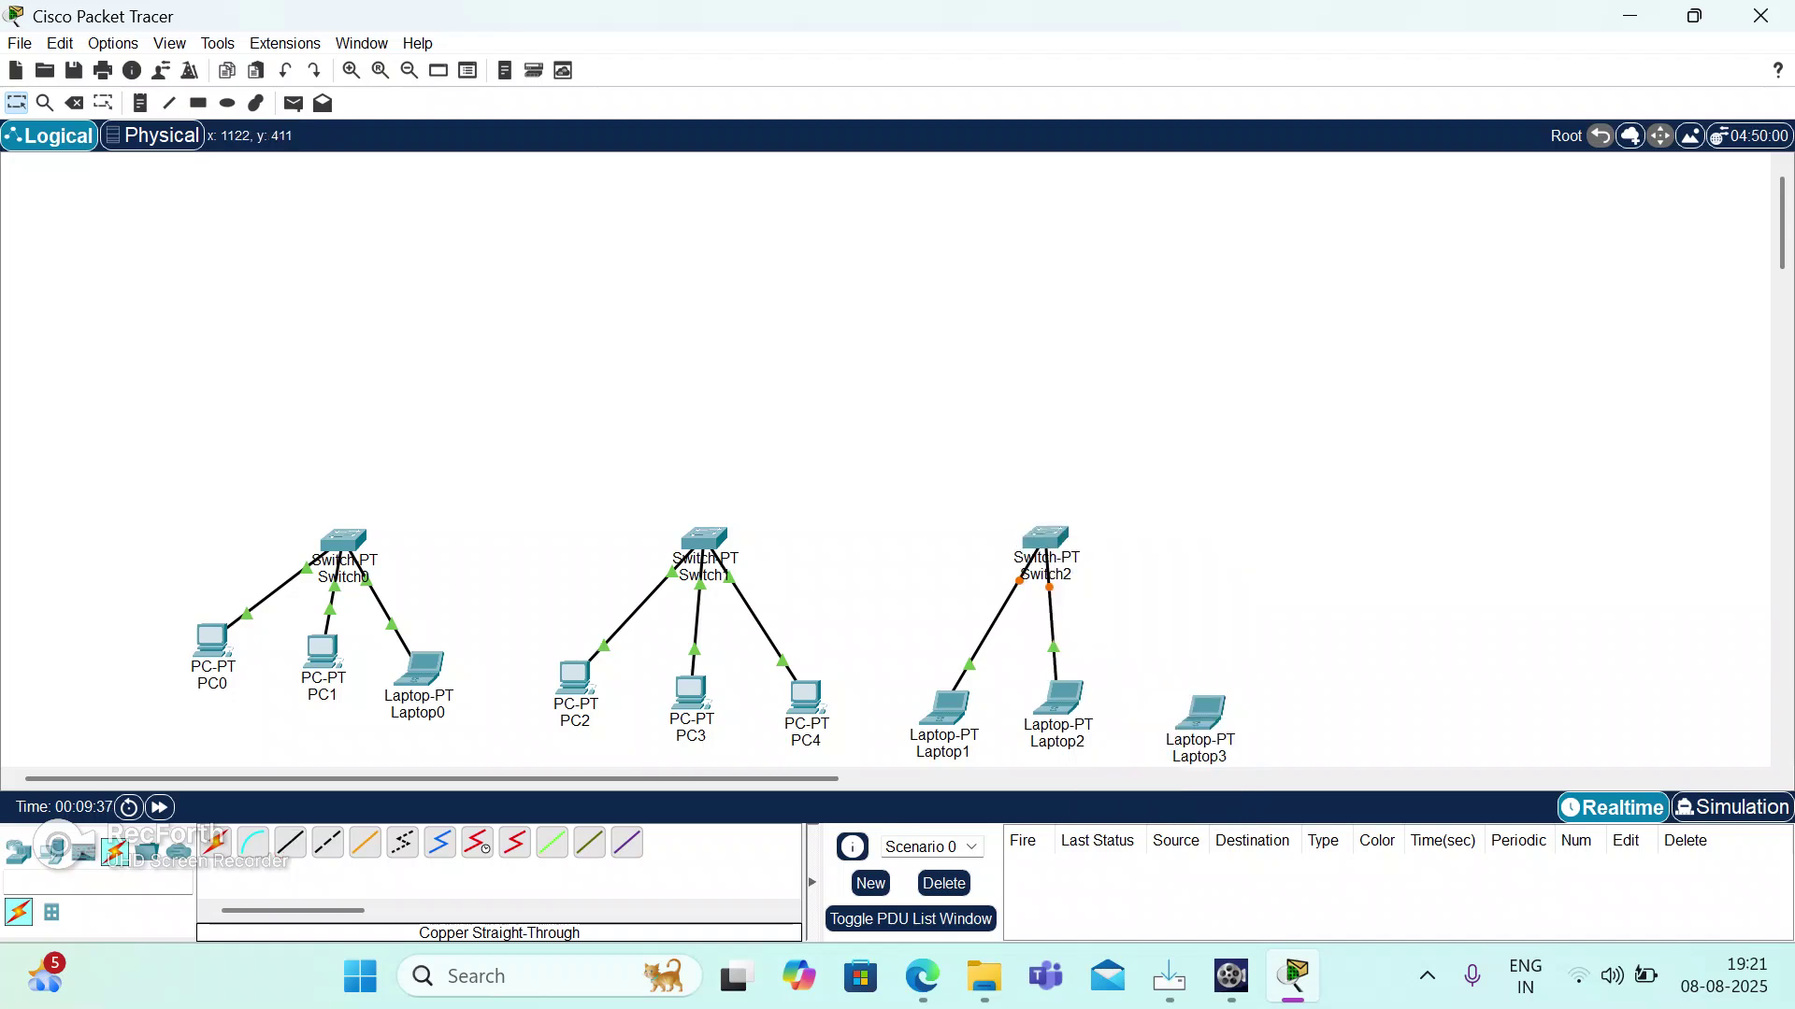
Connect Laptop3's FastEthernet0 port to Switch2's FastEthernet2/1 port with a Copper Straight-Through cable.
{"action": "left_click", "coordinate": [290, 843]}
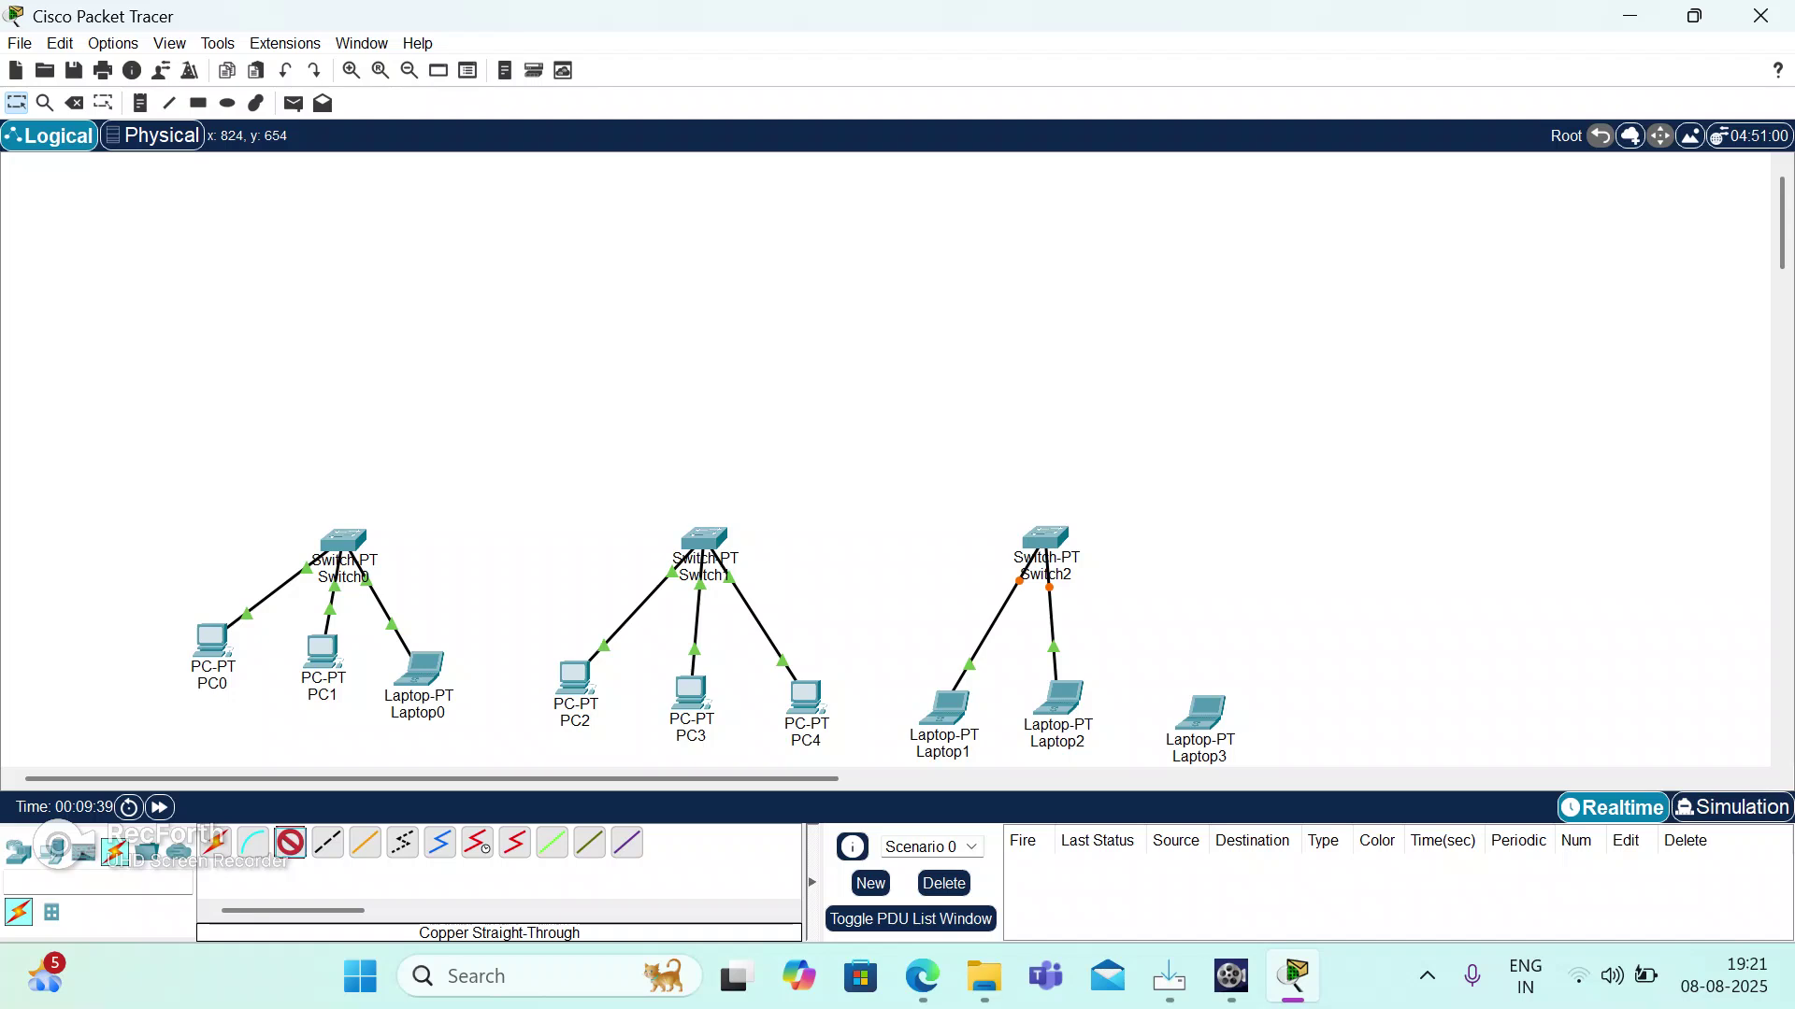
{"action": "left_click", "coordinate": [1222, 712]}
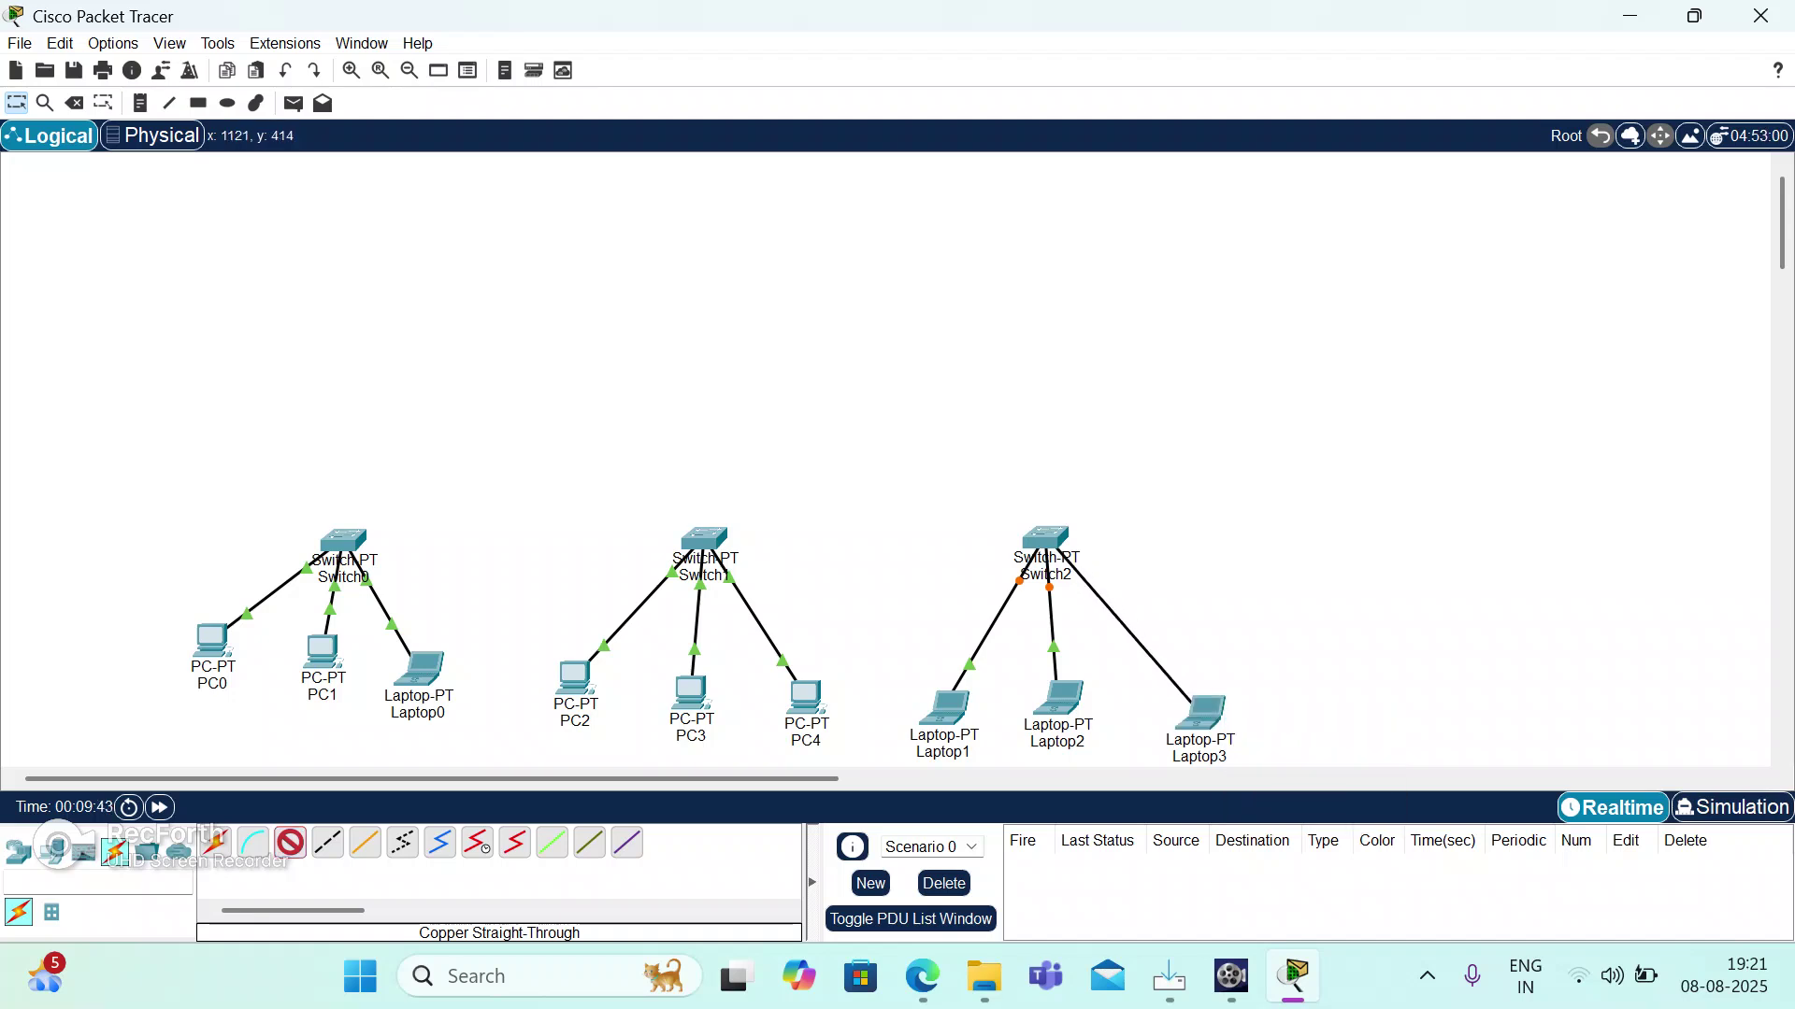
{"action": "left_click", "coordinate": [1047, 539]}
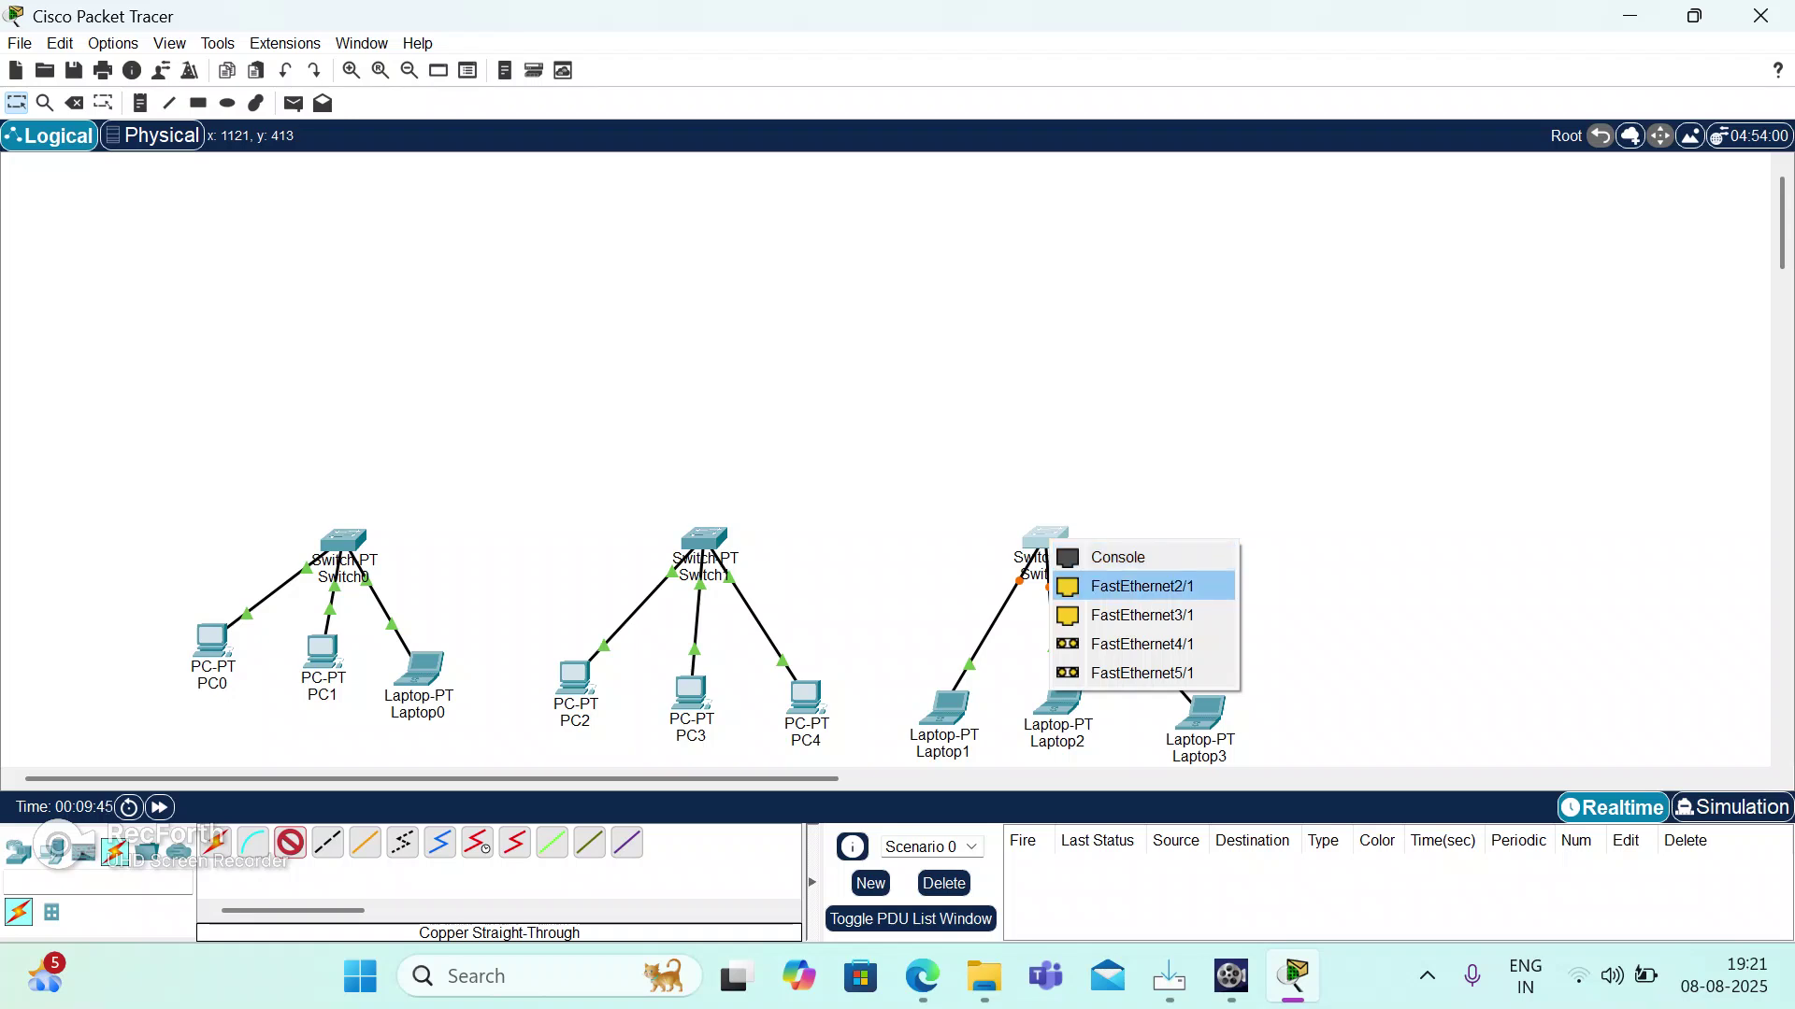
{"action": "left_click", "coordinate": [1142, 586]}
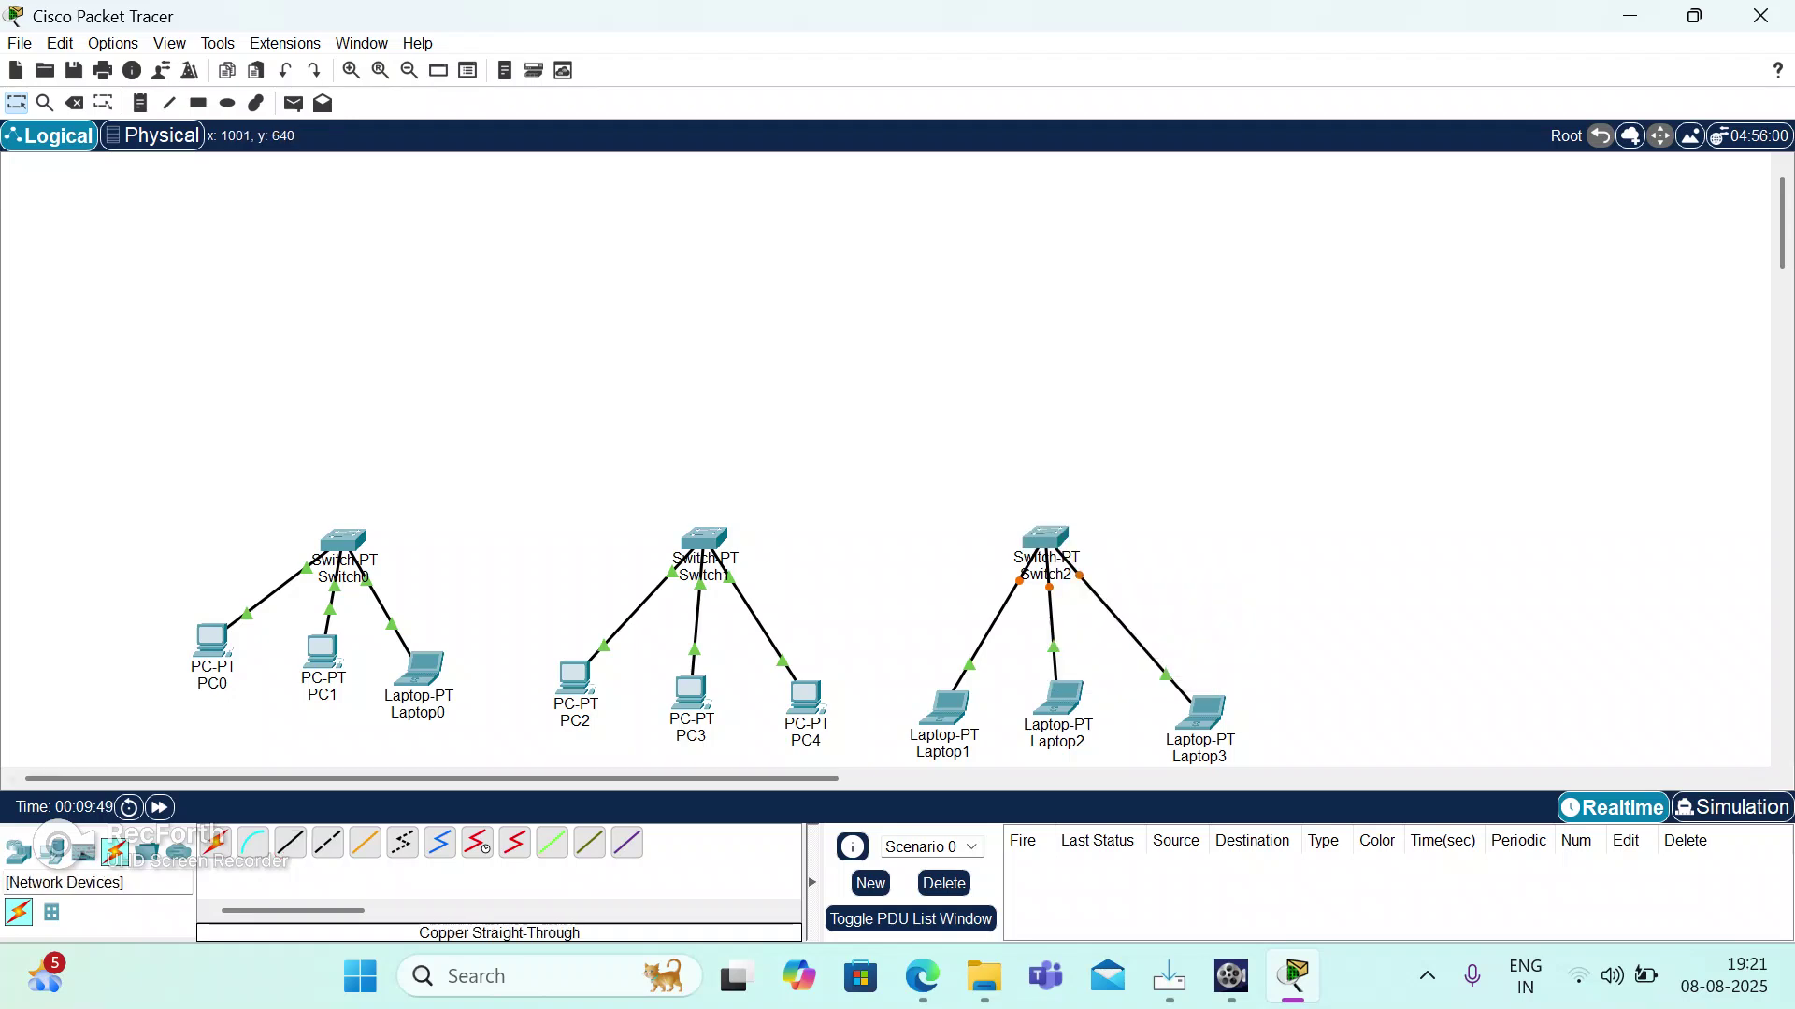
Add a fourth Switch-PT well to the right of Switch2, at about the same height.
{"action": "left_click", "coordinate": [18, 852]}
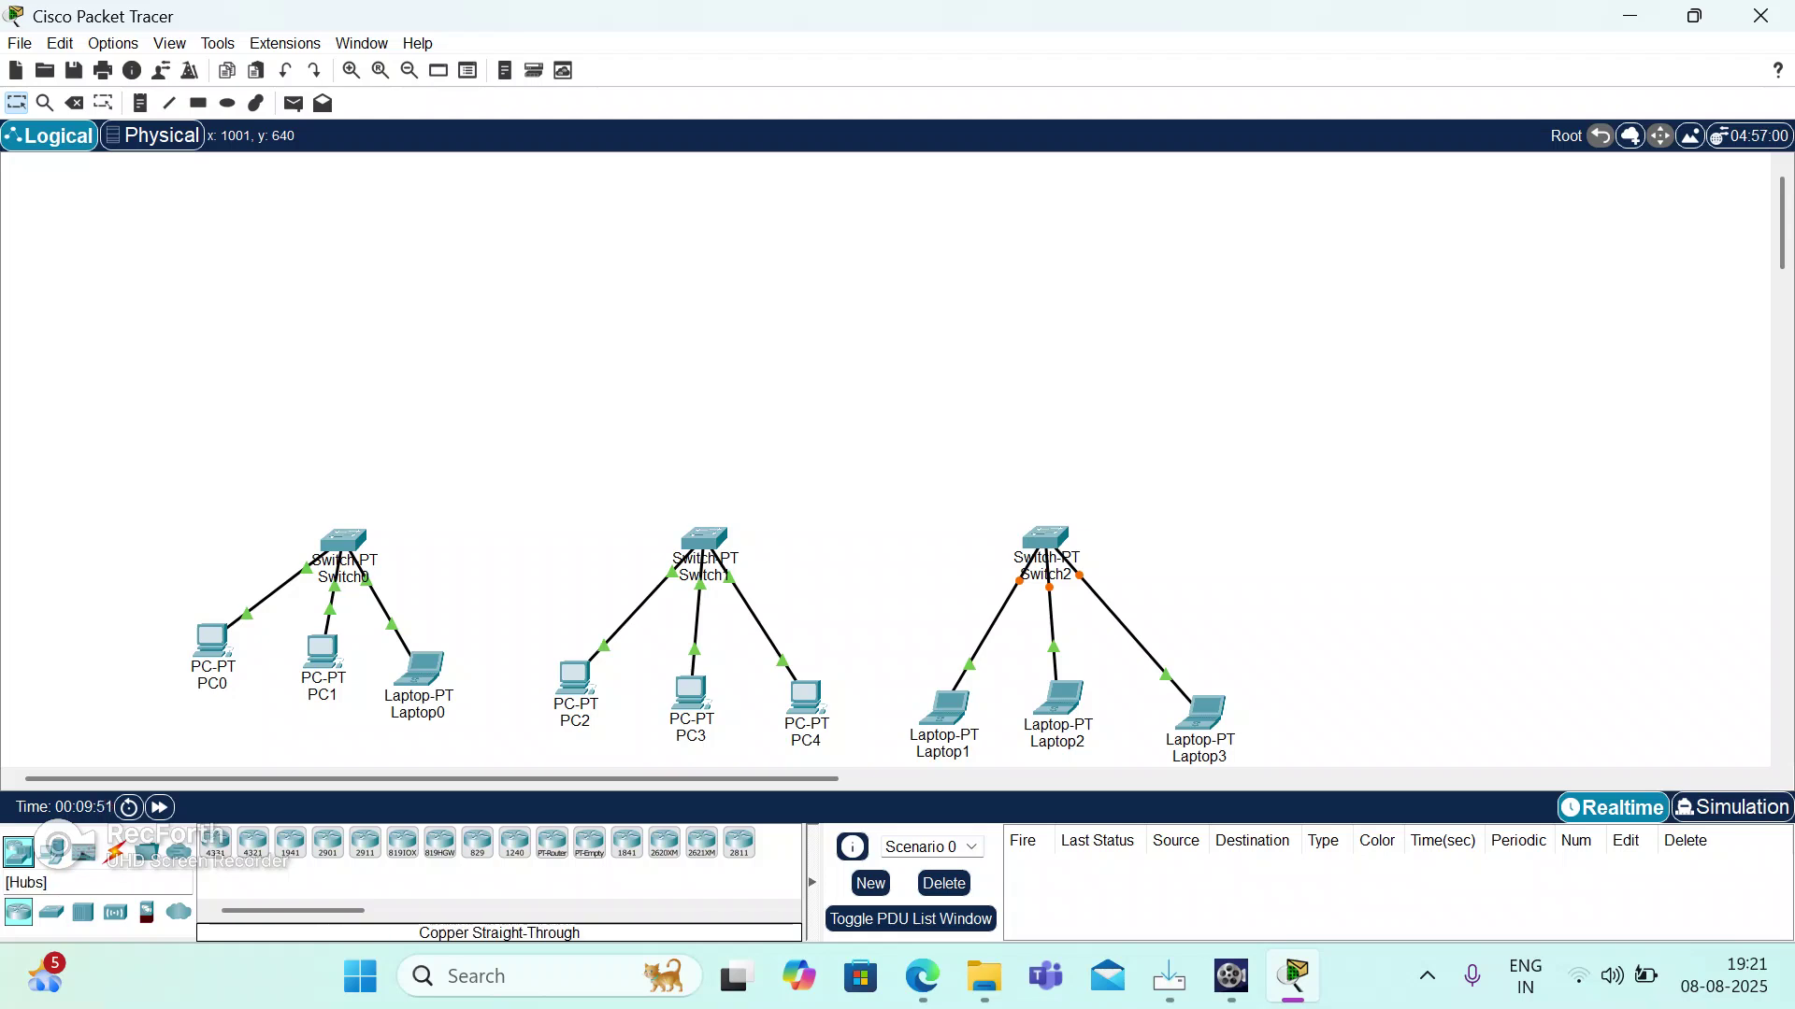
{"action": "left_click", "coordinate": [51, 912]}
{"action": "left_click", "coordinate": [252, 843]}
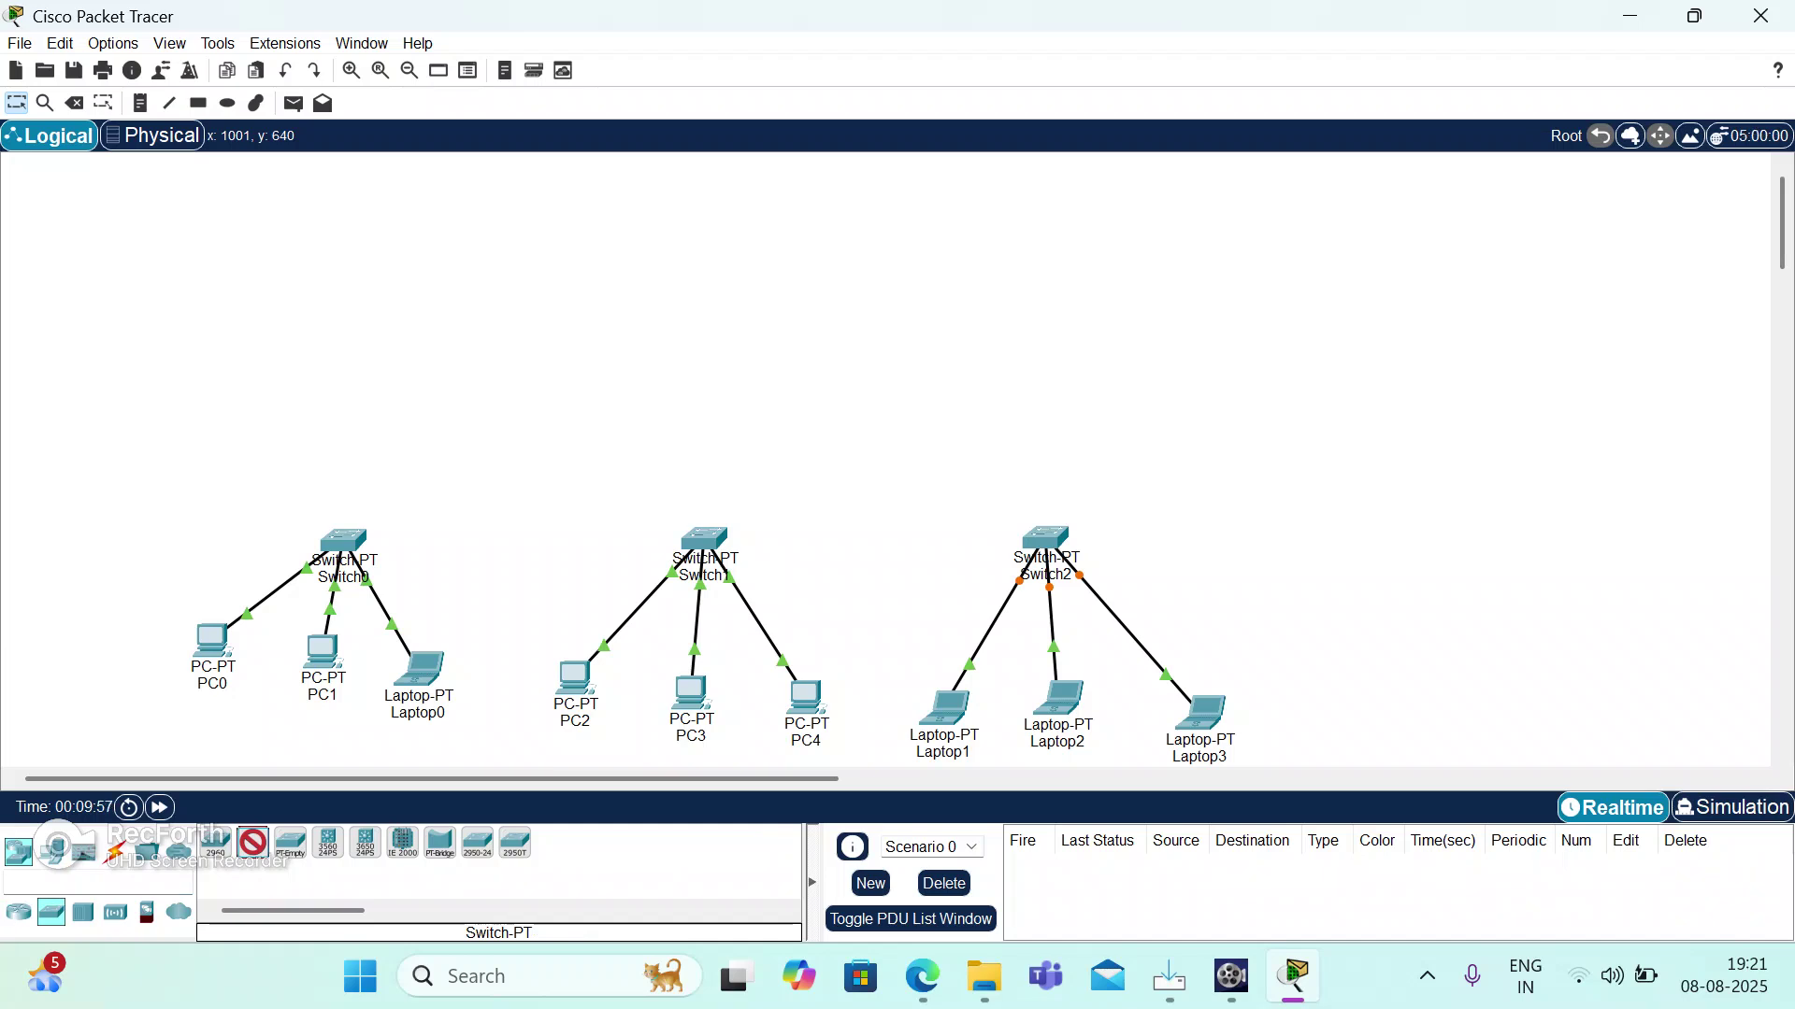
{"action": "left_click", "coordinate": [1458, 535]}
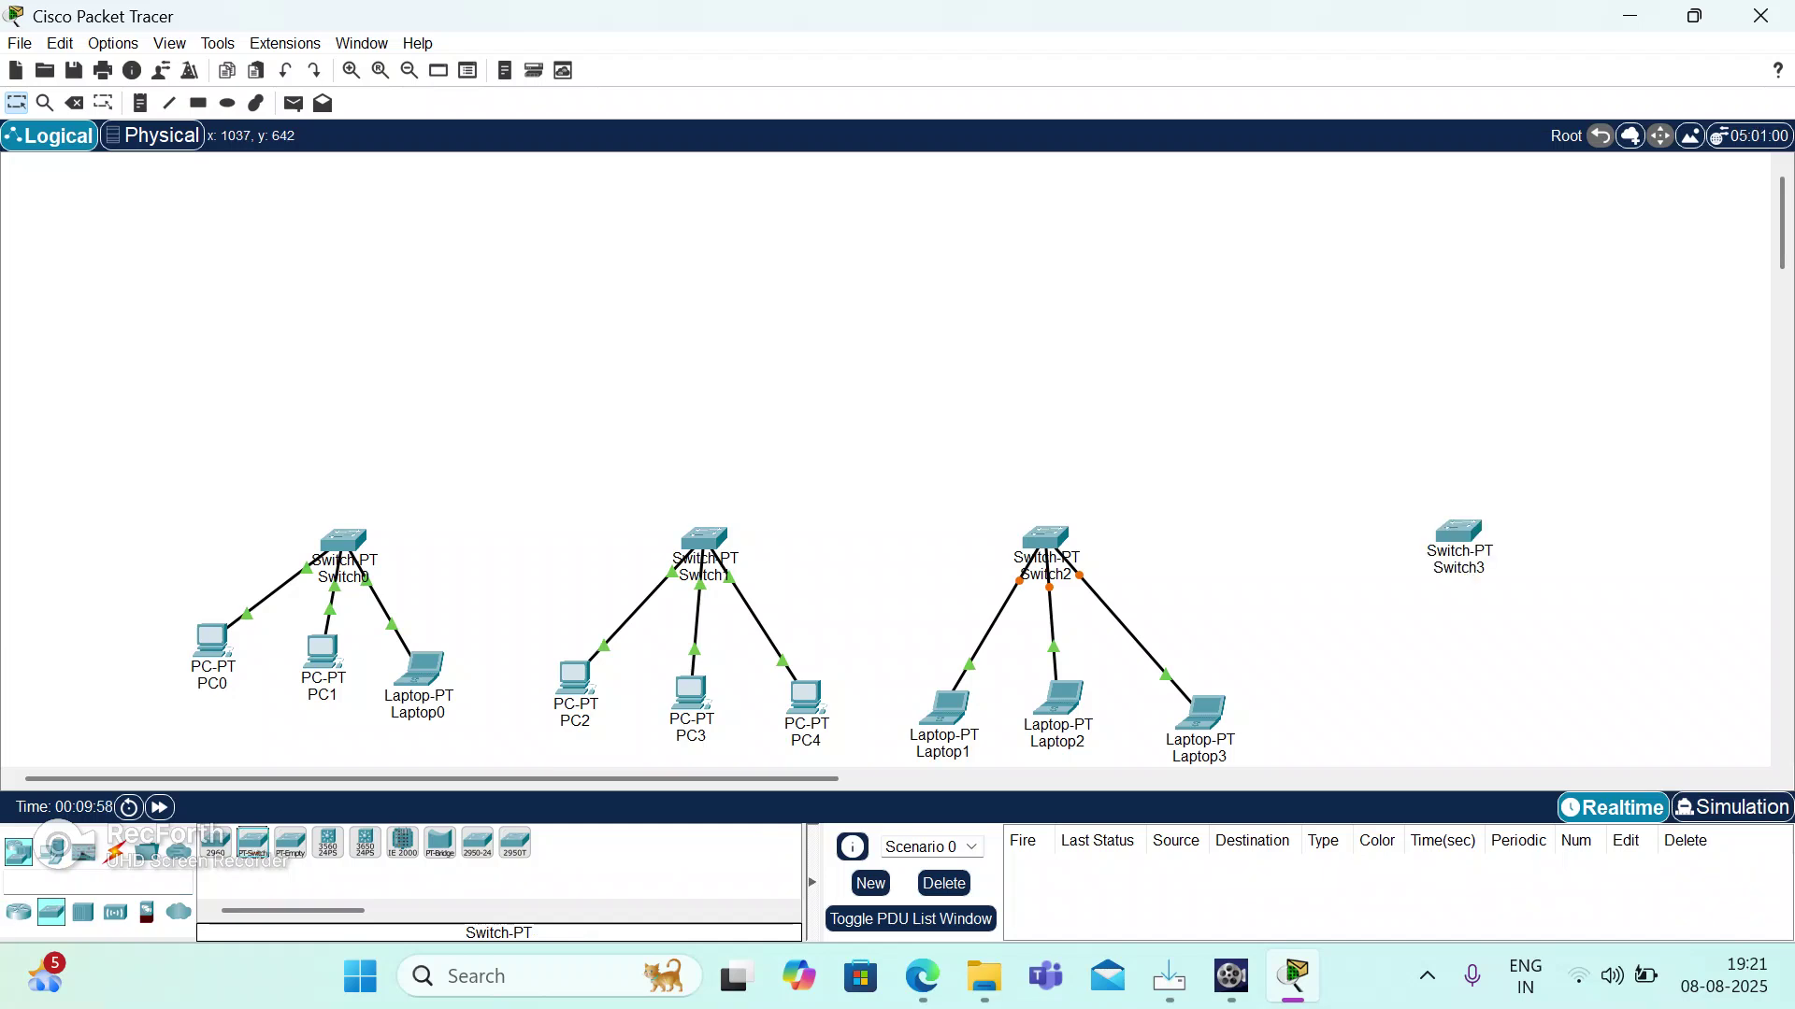
Add two PC-PT devices and one Laptop-PT in a row below Switch3.
{"action": "left_click", "coordinate": [52, 851]}
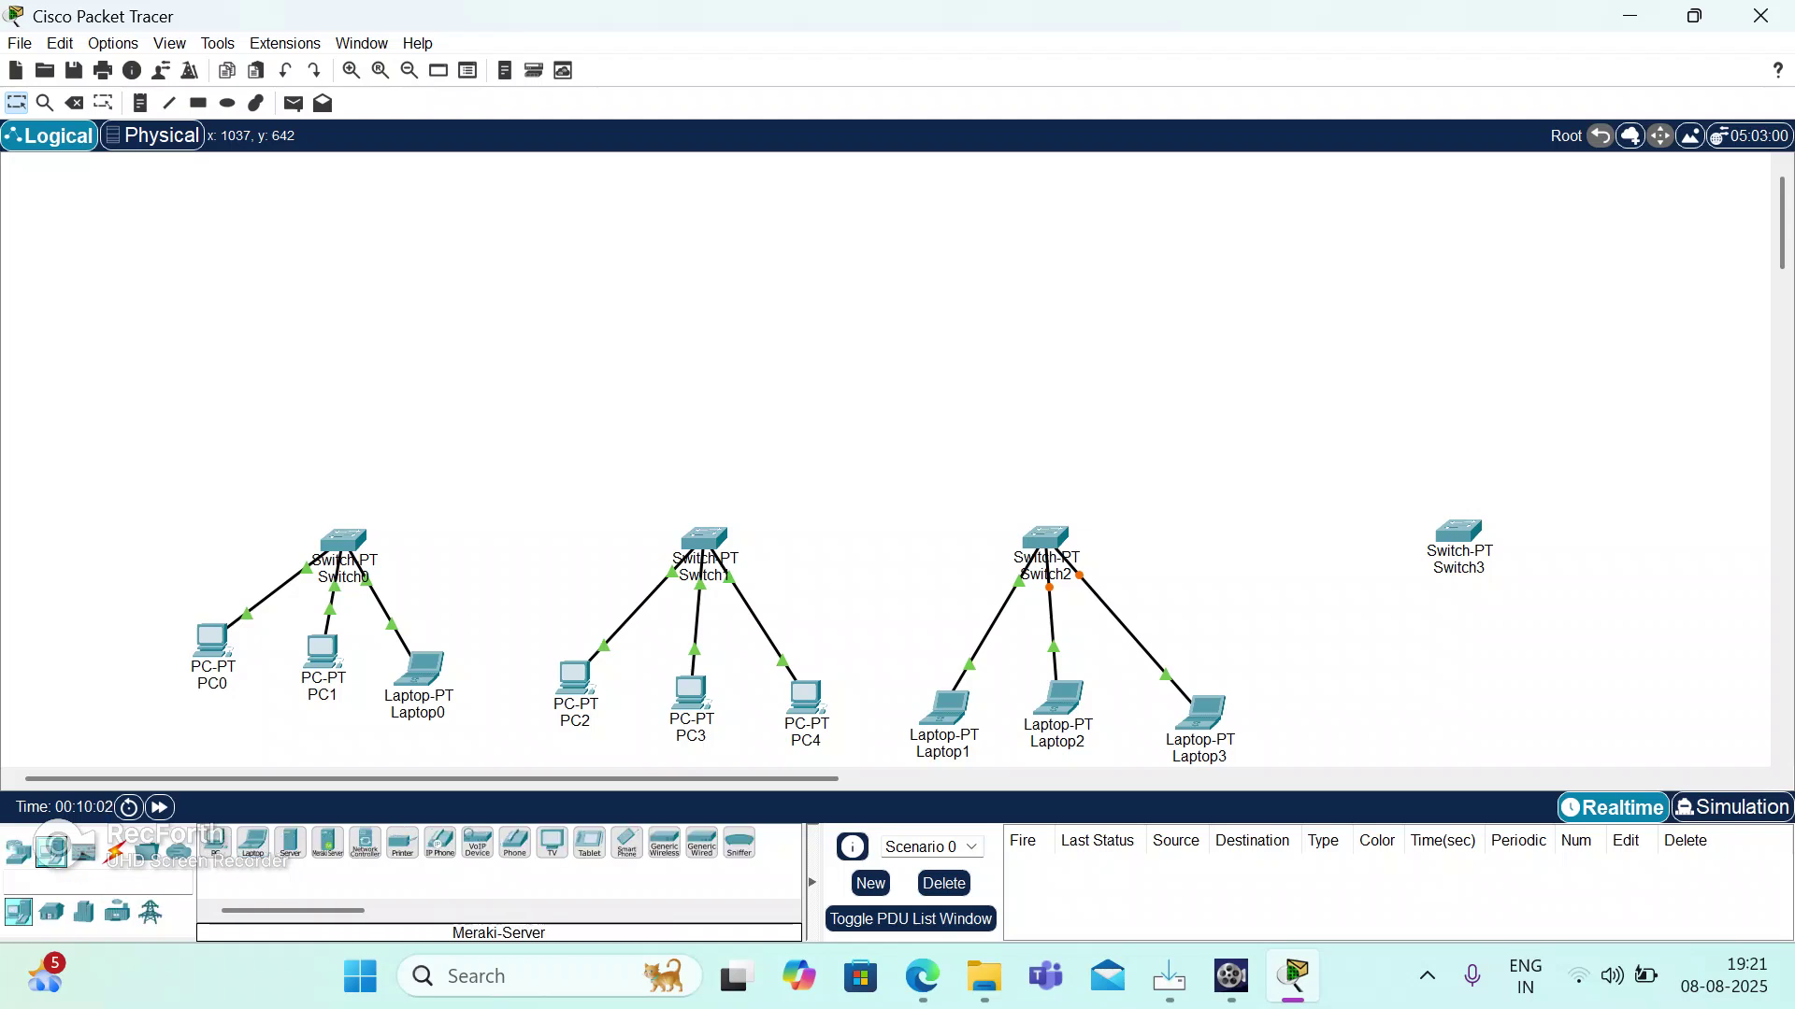
{"action": "left_click_drag", "start_coordinate": [215, 844], "coordinate": [1381, 722]}
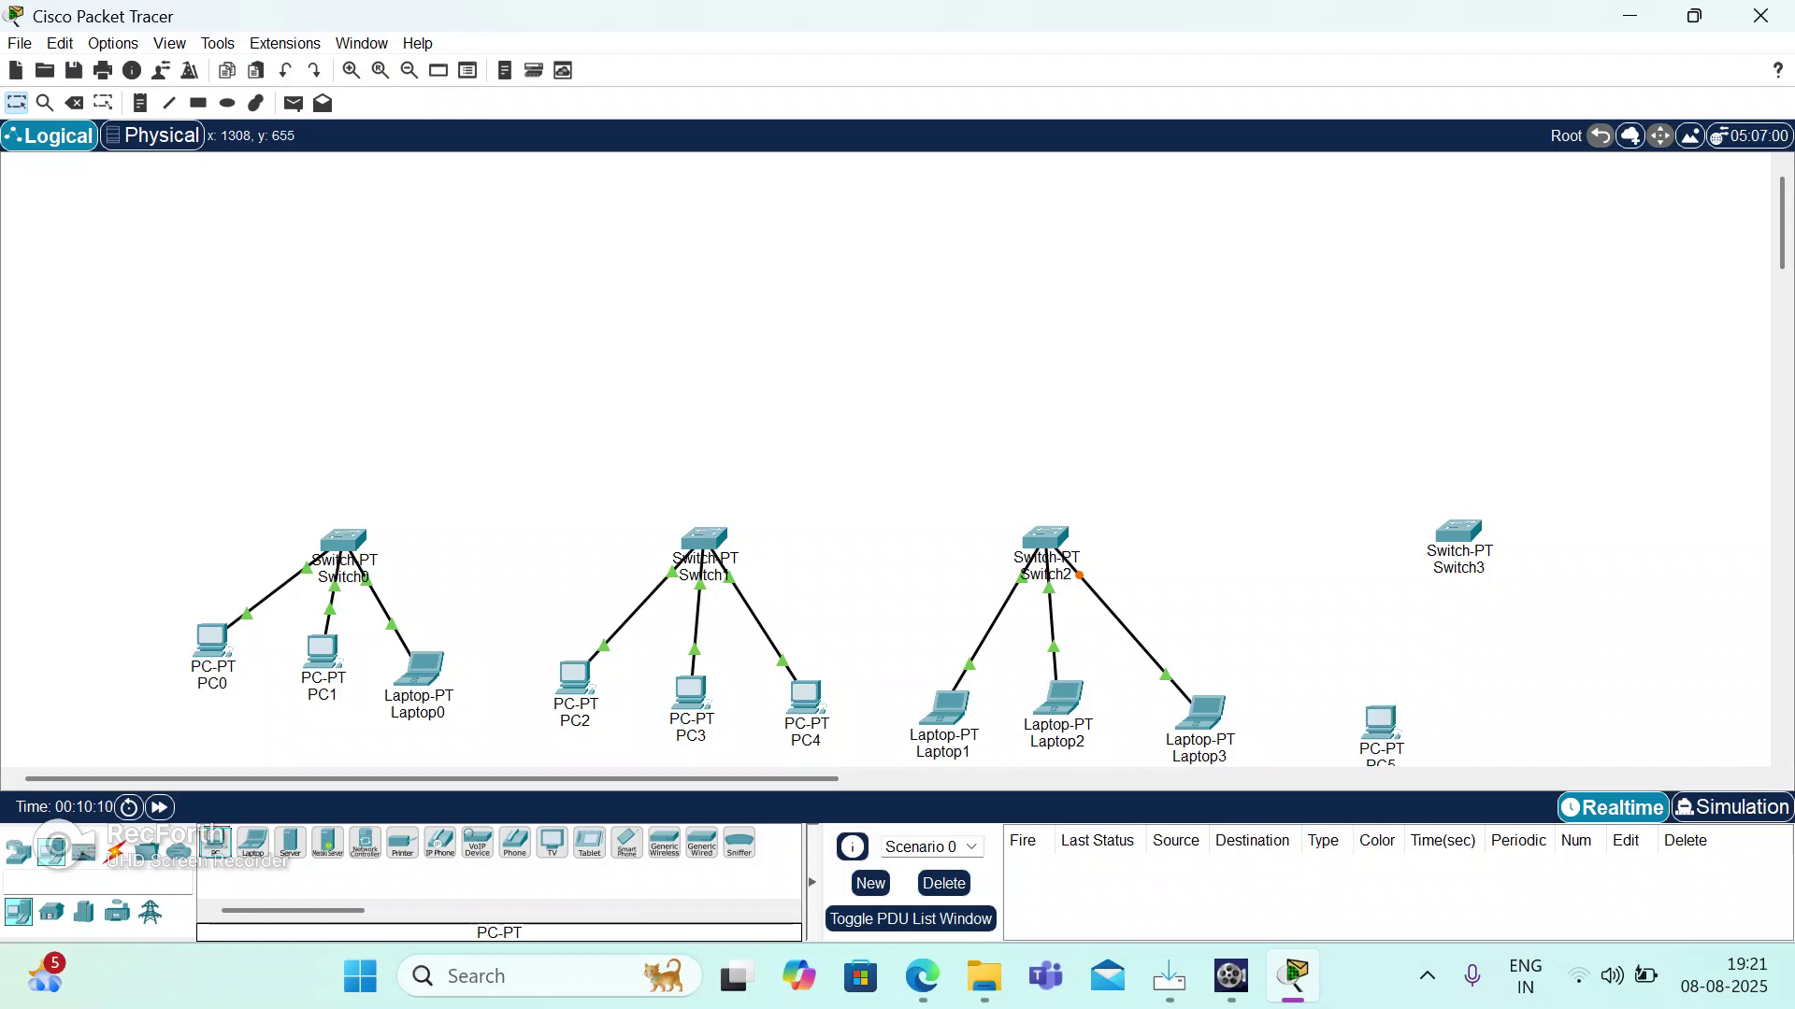
{"action": "left_click_drag", "start_coordinate": [214, 844], "coordinate": [1487, 718]}
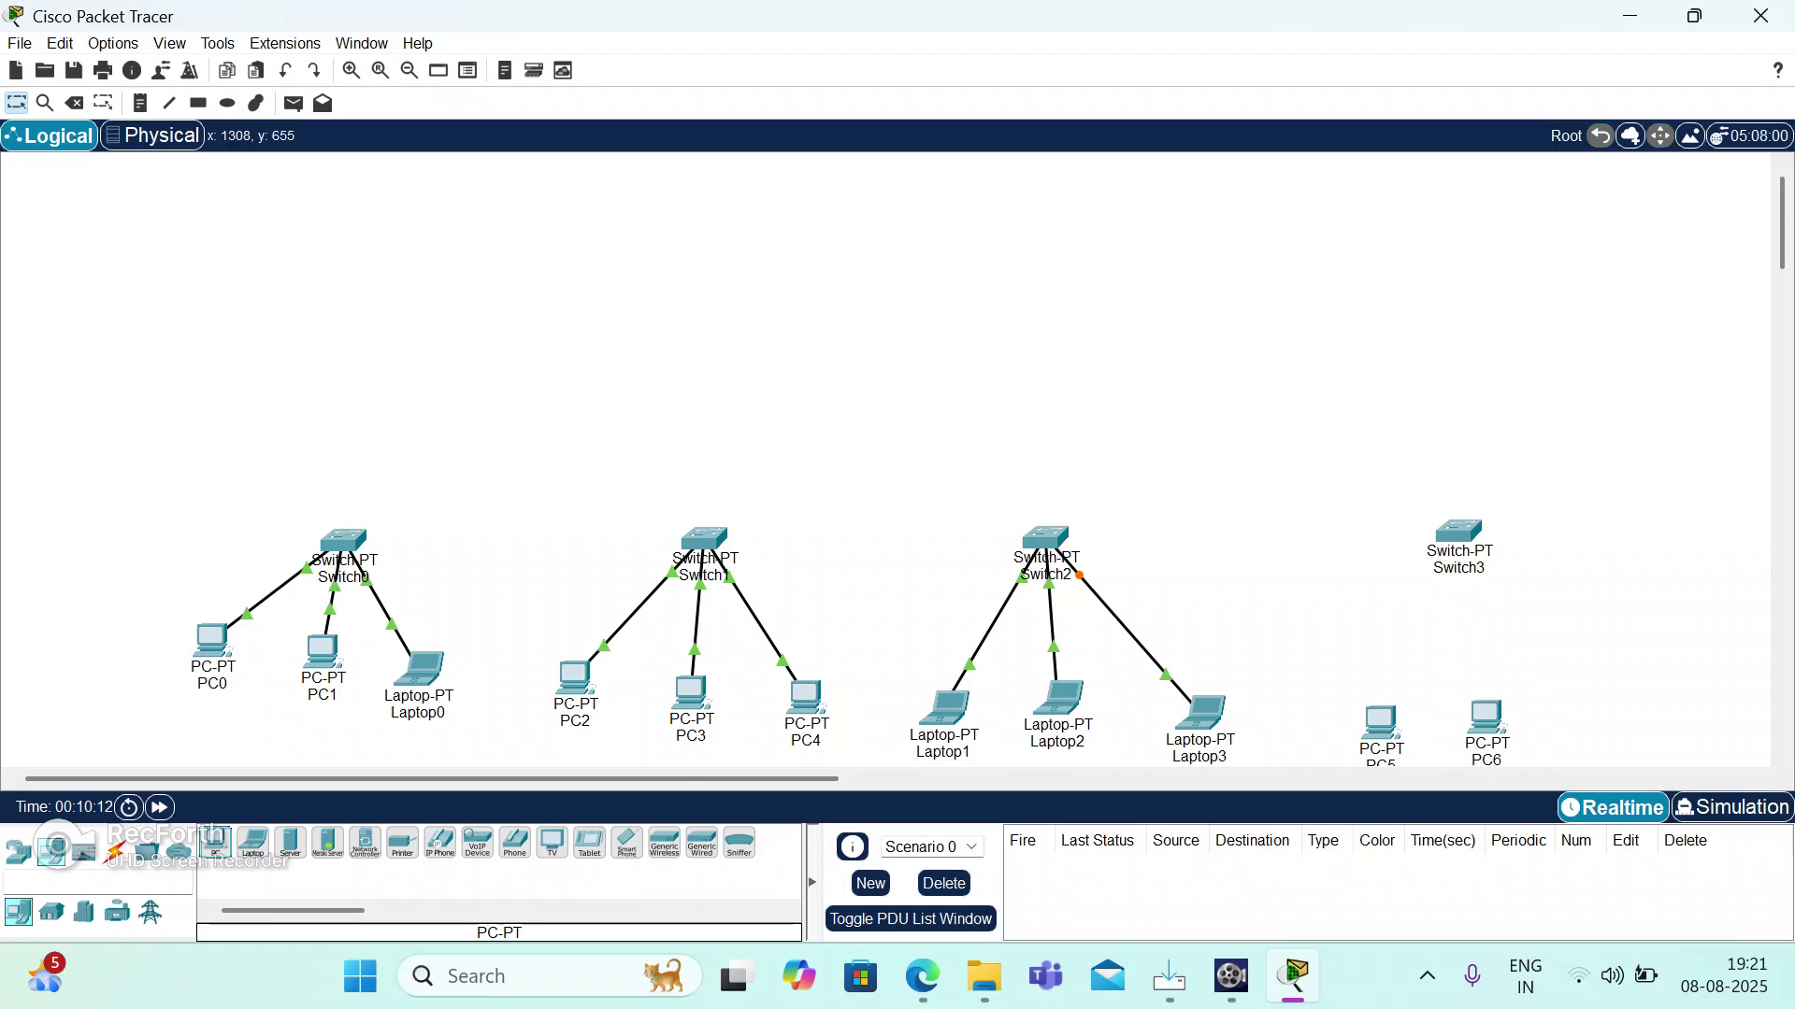
{"action": "left_click_drag", "start_coordinate": [253, 843], "coordinate": [1609, 728]}
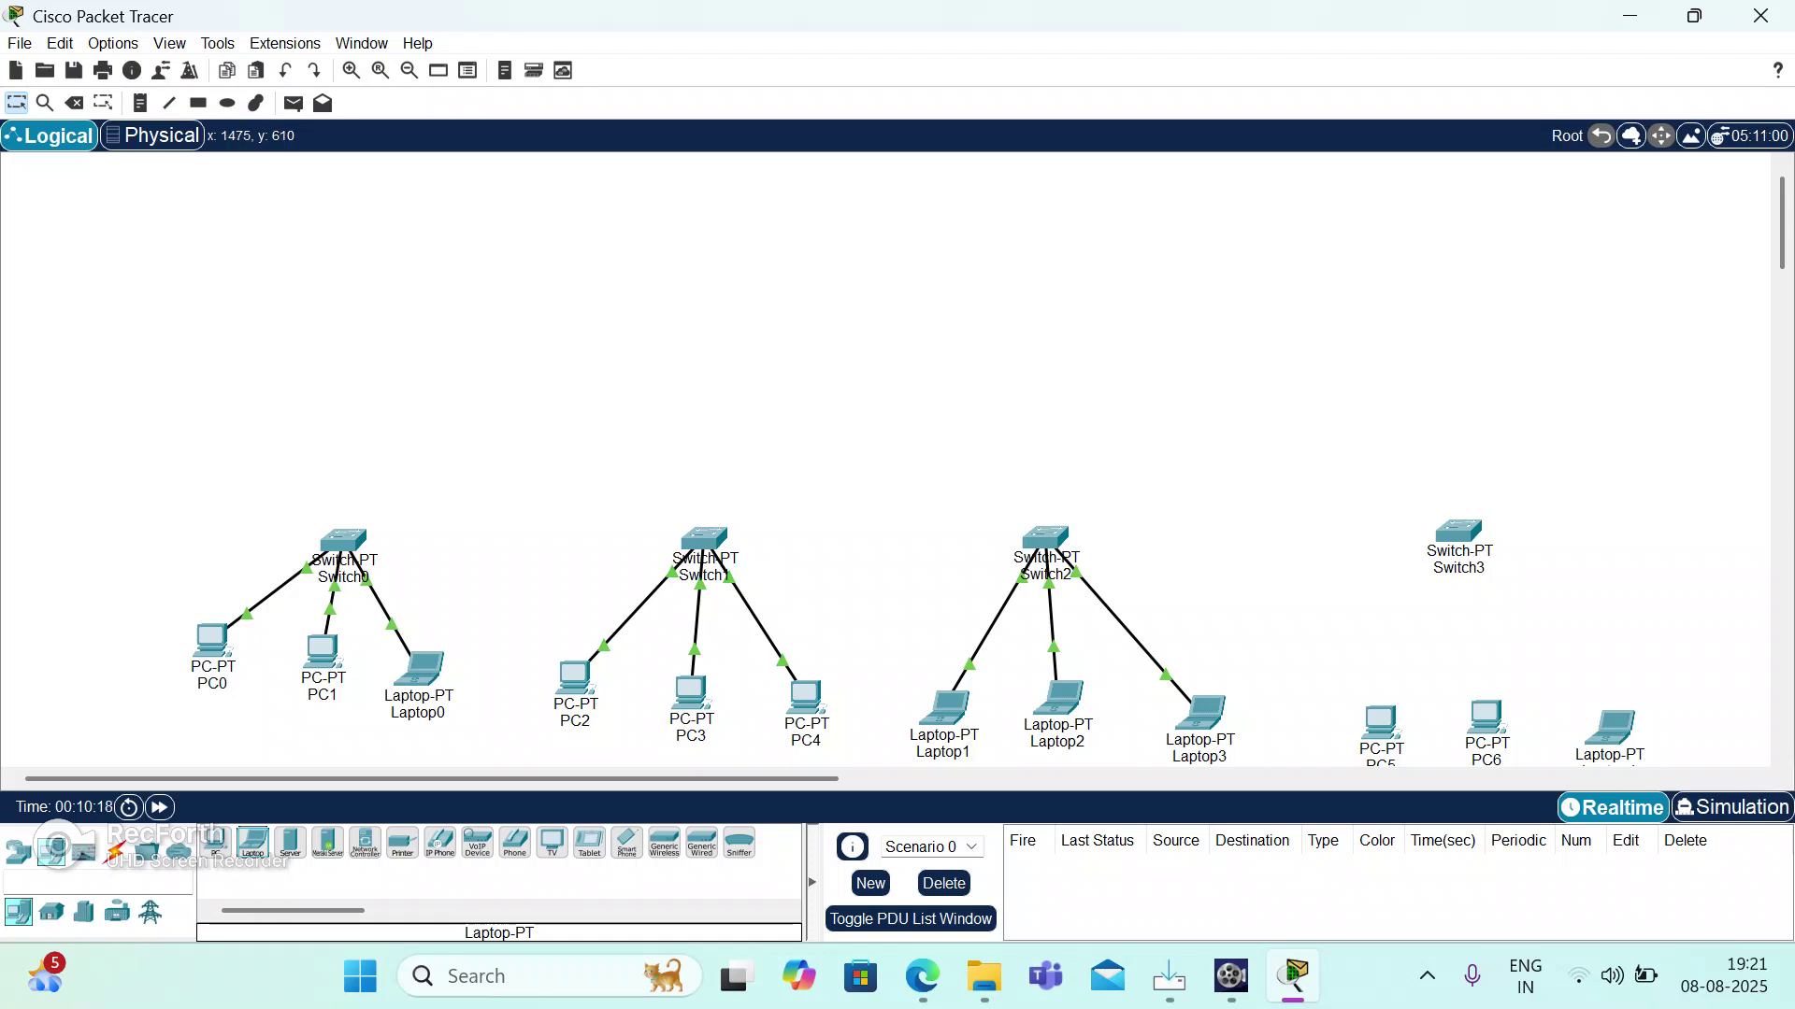
Move PC5, PC6 and Laptop4 up slightly so they line up in a row with their full labels inside the workspace.
{"action": "left_click_drag", "start_coordinate": [1381, 719], "coordinate": [1380, 697]}
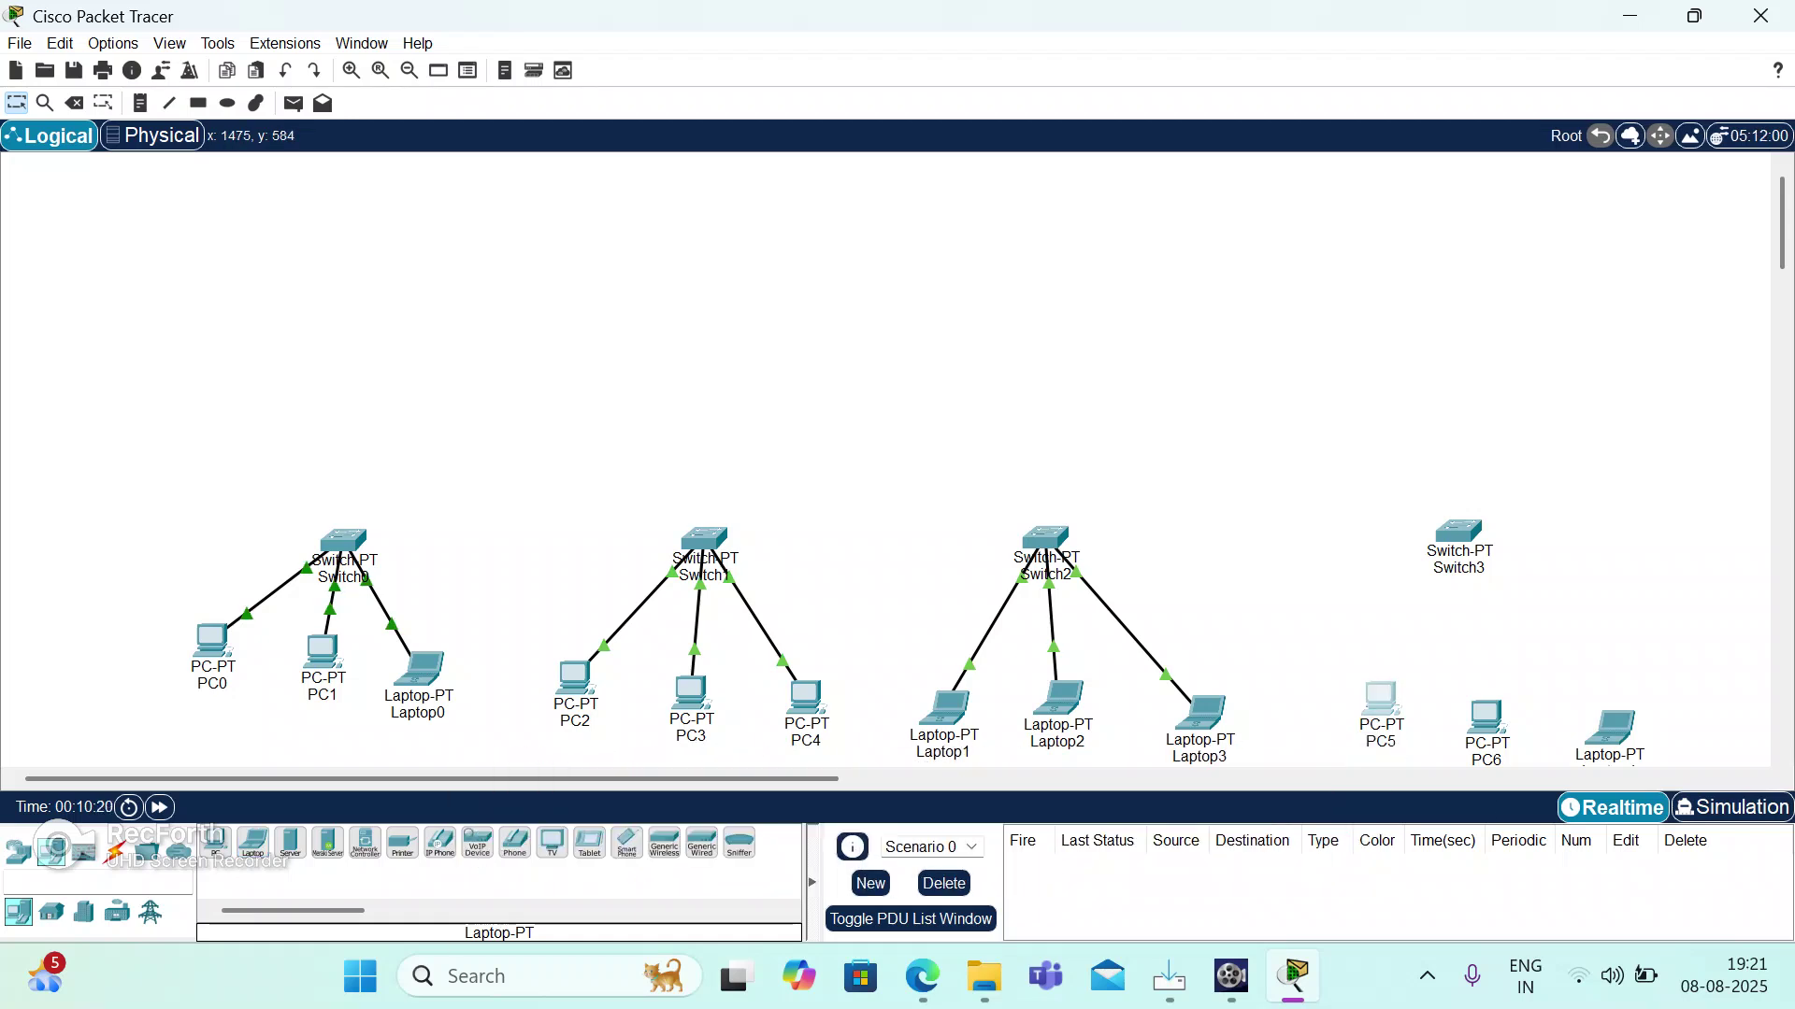
{"action": "left_click", "coordinate": [1486, 717]}
{"action": "left_click_drag", "start_coordinate": [1486, 717], "coordinate": [1488, 694]}
{"action": "left_click", "coordinate": [1609, 727]}
{"action": "left_click_drag", "start_coordinate": [1610, 727], "coordinate": [1609, 696]}
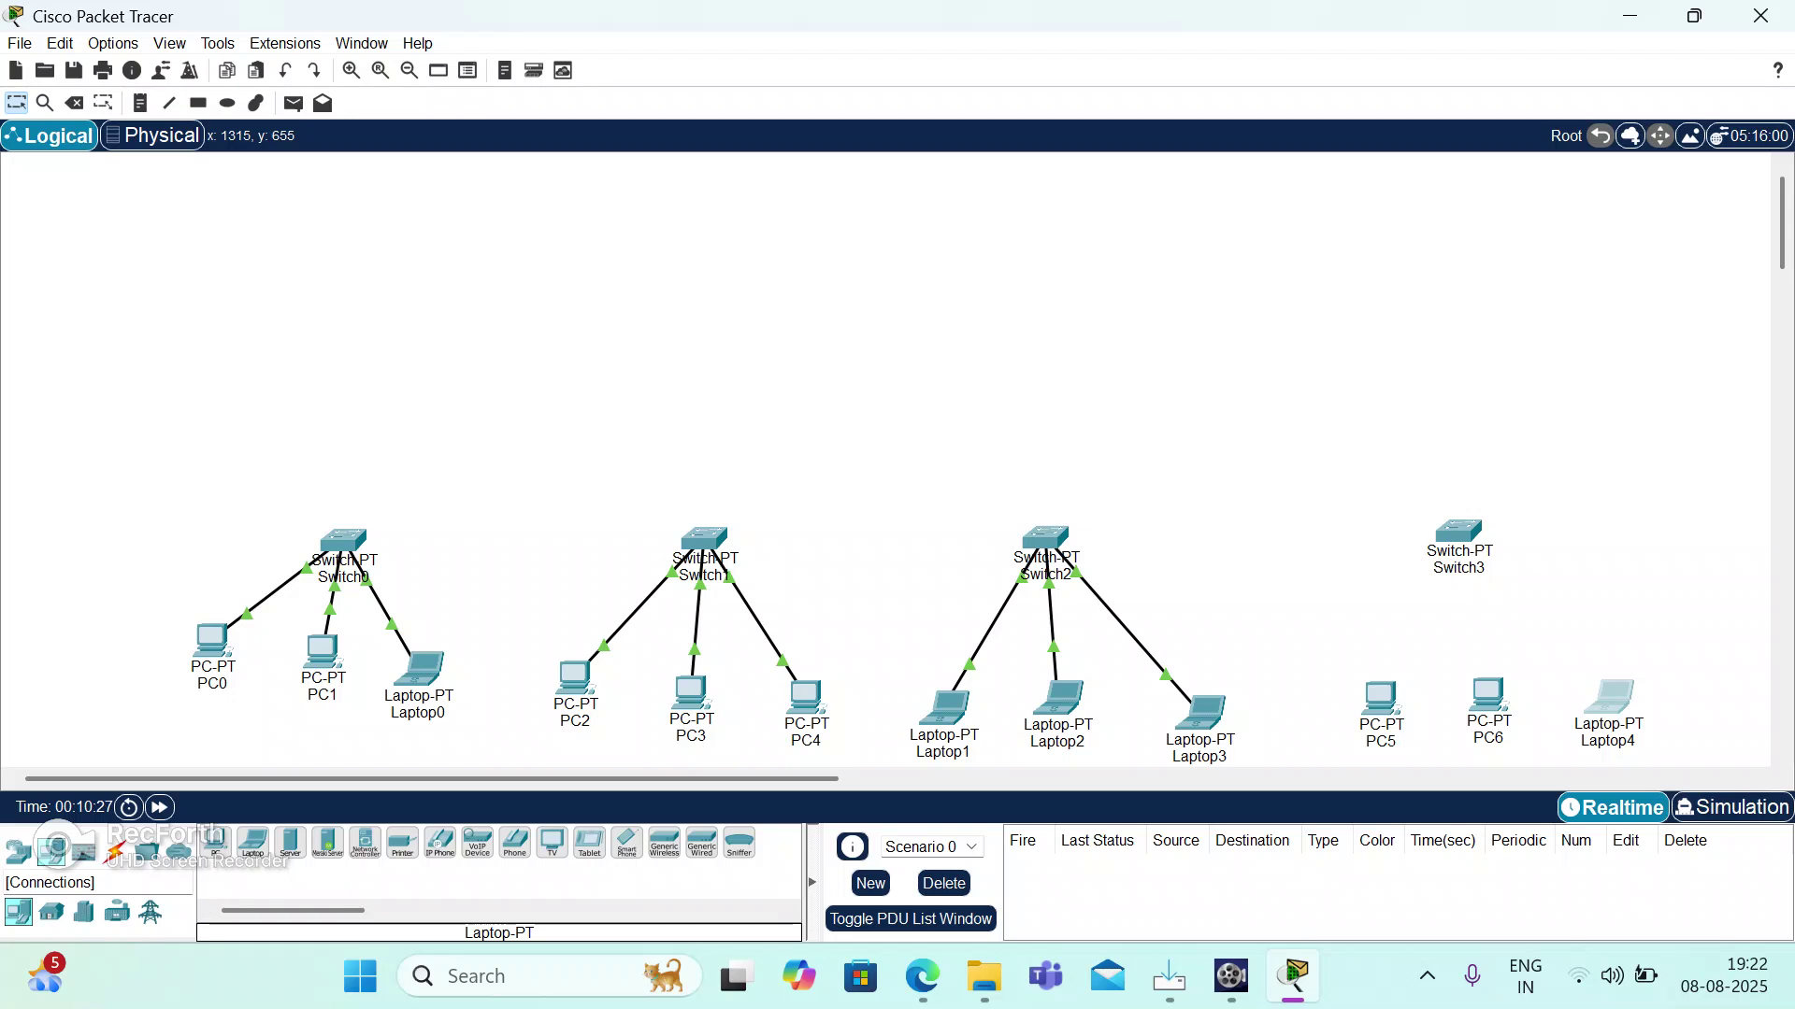
Connect PC5's FastEthernet0 port to Switch3's FastEthernet0/1 port with a Copper Straight-Through cable.
{"action": "left_click", "coordinate": [115, 851]}
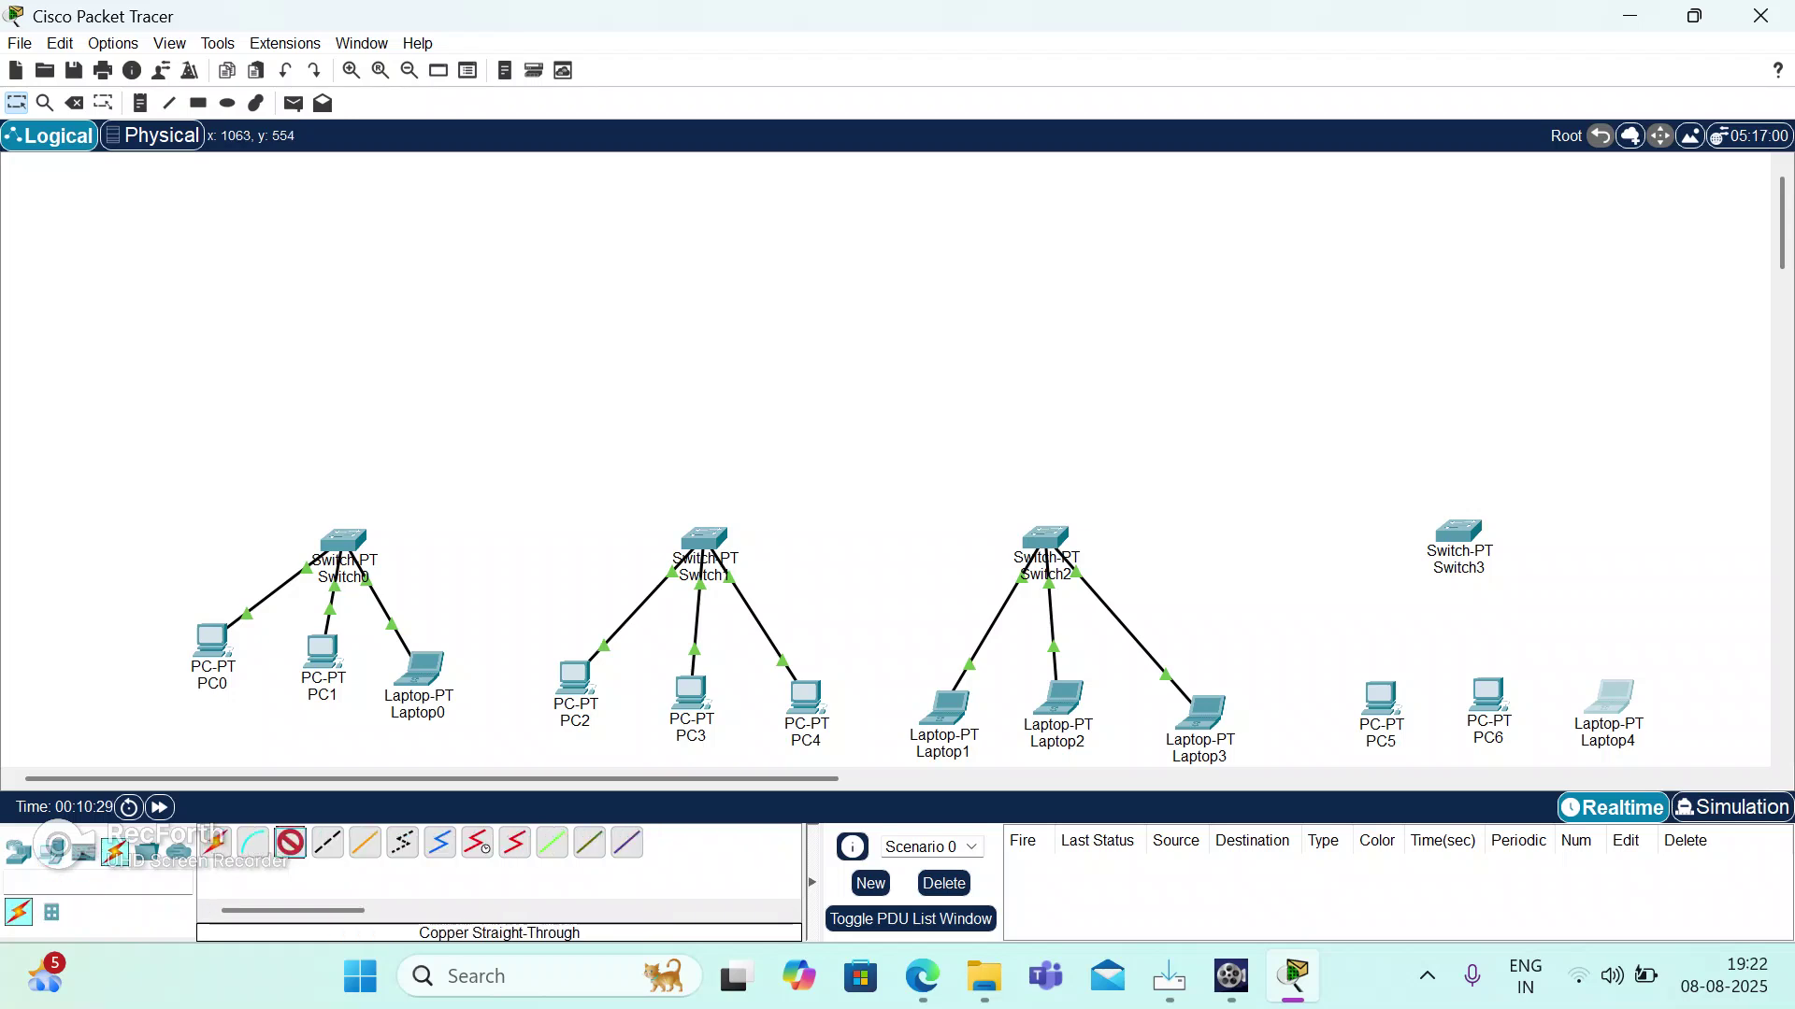
{"action": "left_click", "coordinate": [1379, 699]}
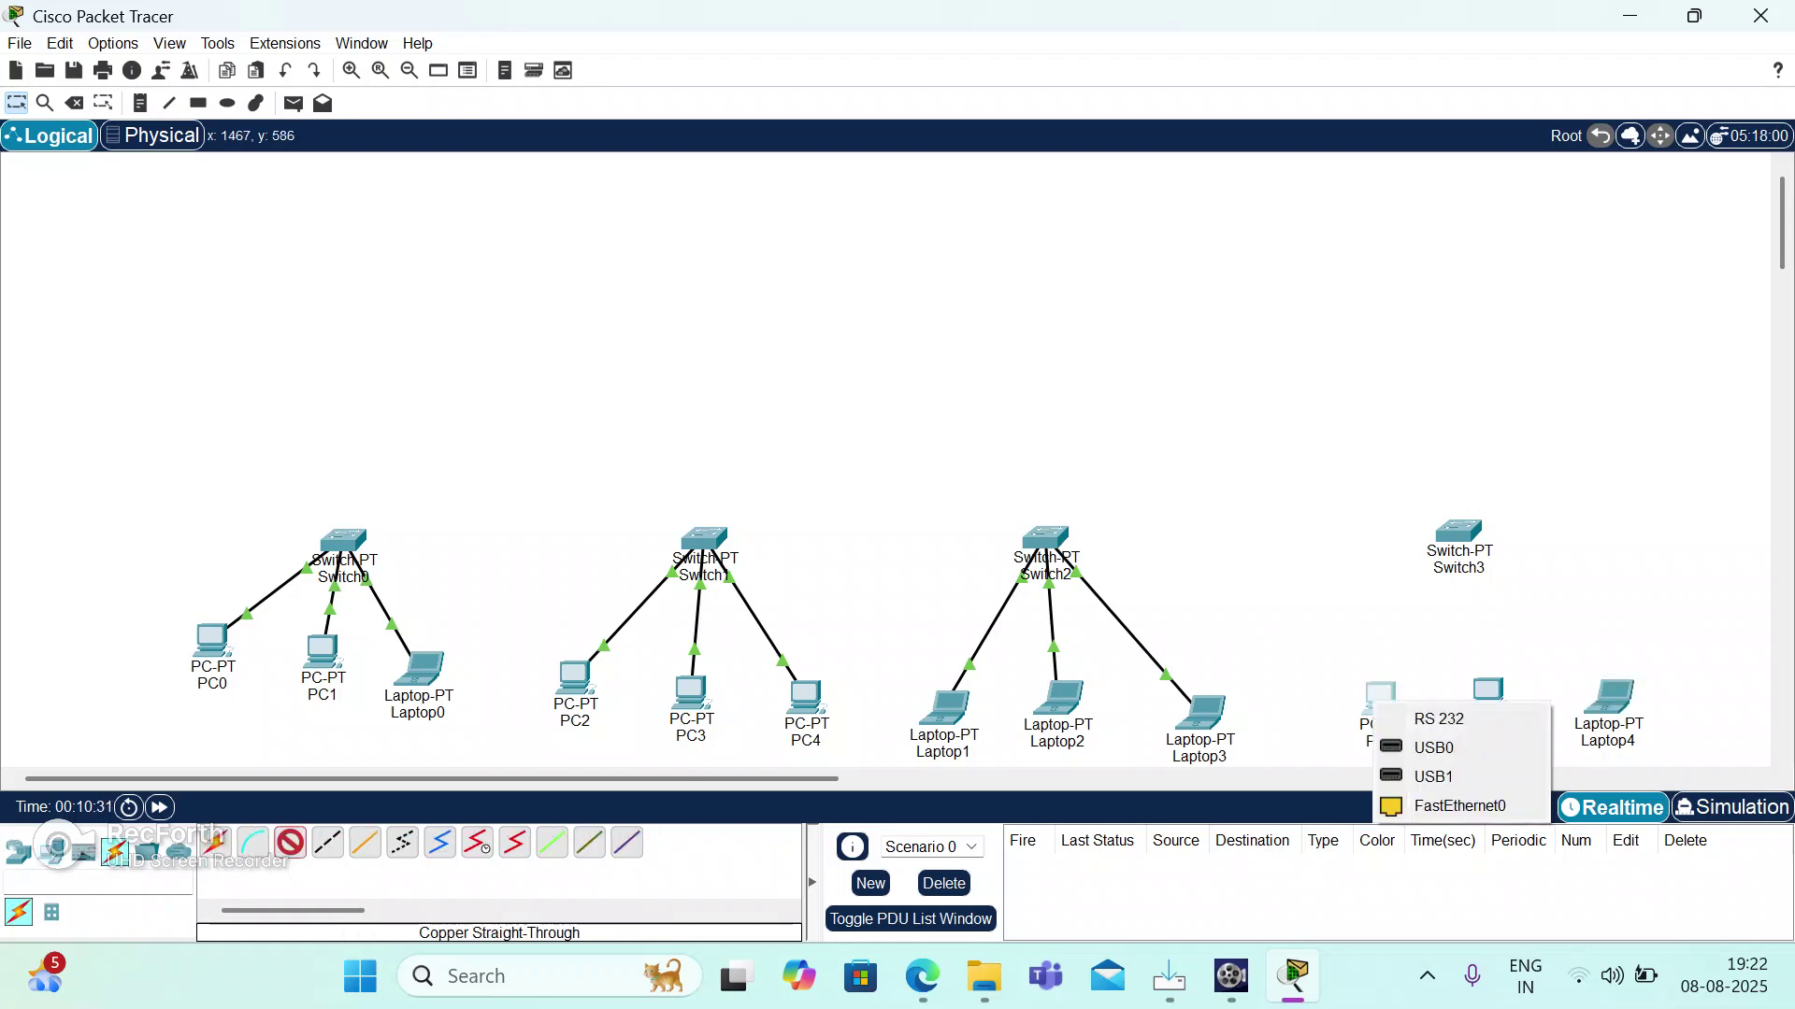
{"action": "left_click", "coordinate": [1458, 806]}
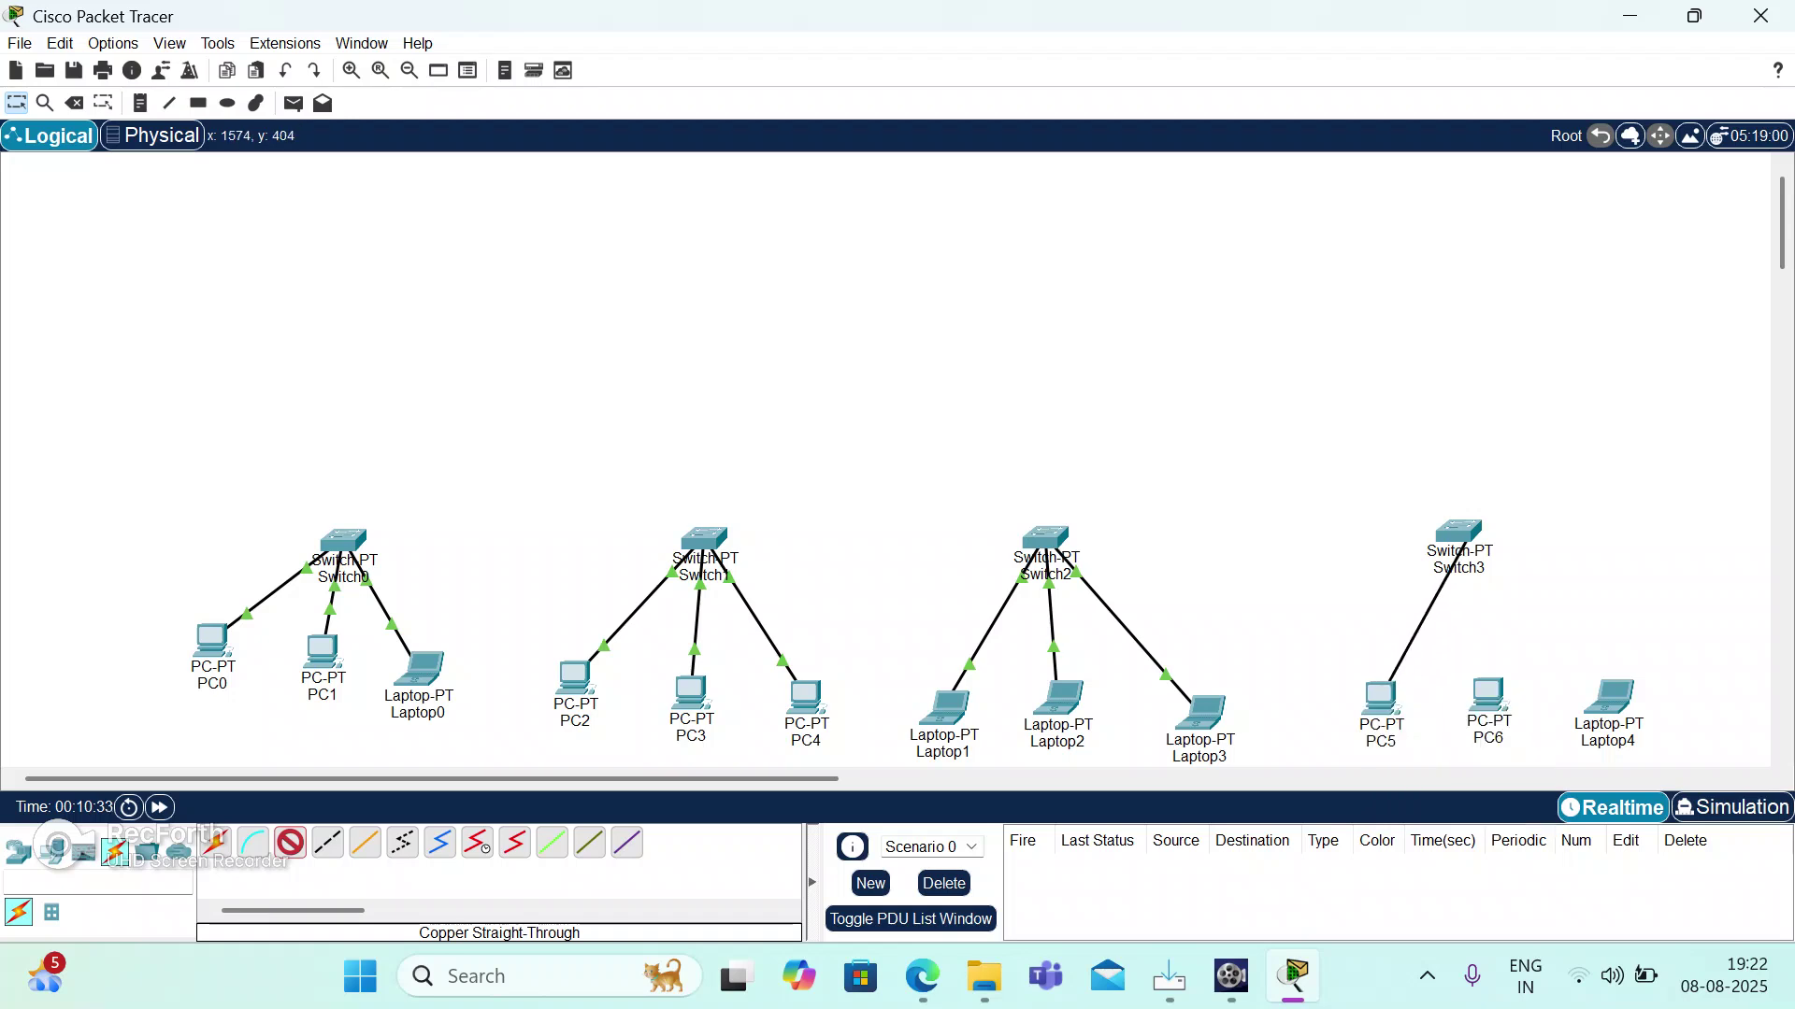
{"action": "left_click", "coordinate": [1459, 532]}
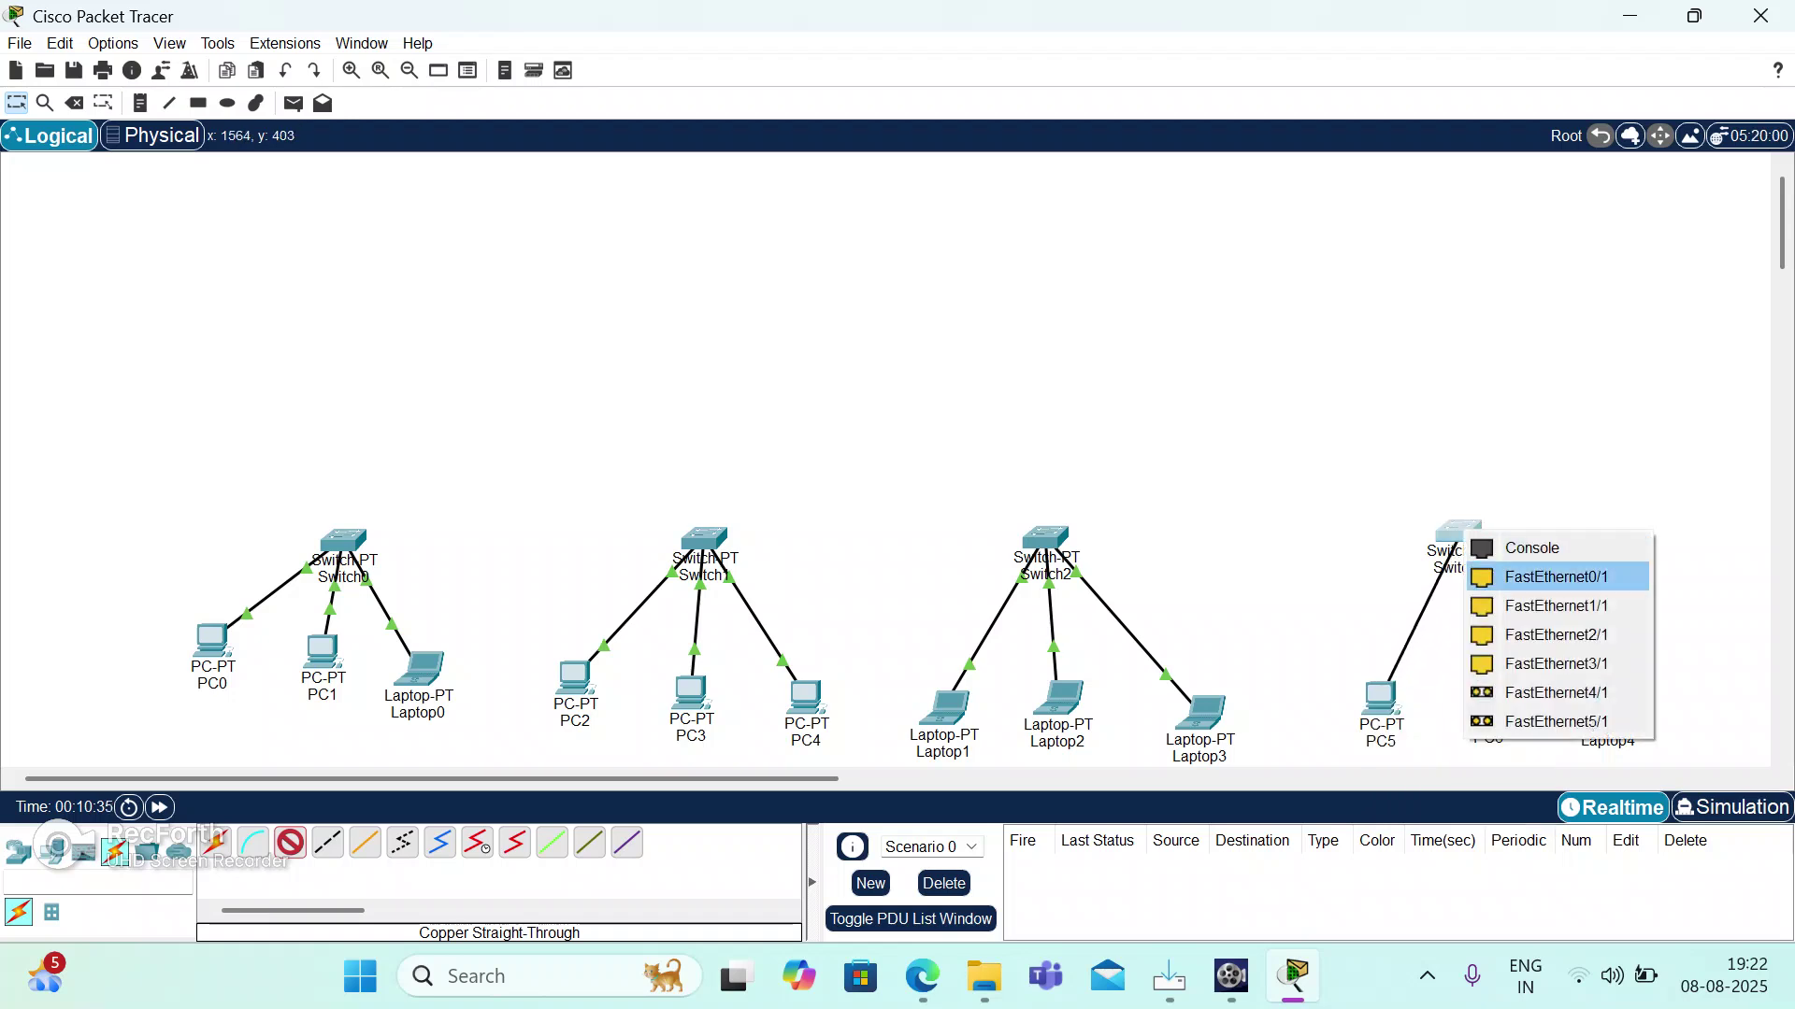
{"action": "left_click", "coordinate": [1556, 577]}
Connect PC6's FastEthernet0 port to Switch3's FastEthernet1/1 port with a Copper Straight-Through cable.
{"action": "left_click", "coordinate": [289, 842]}
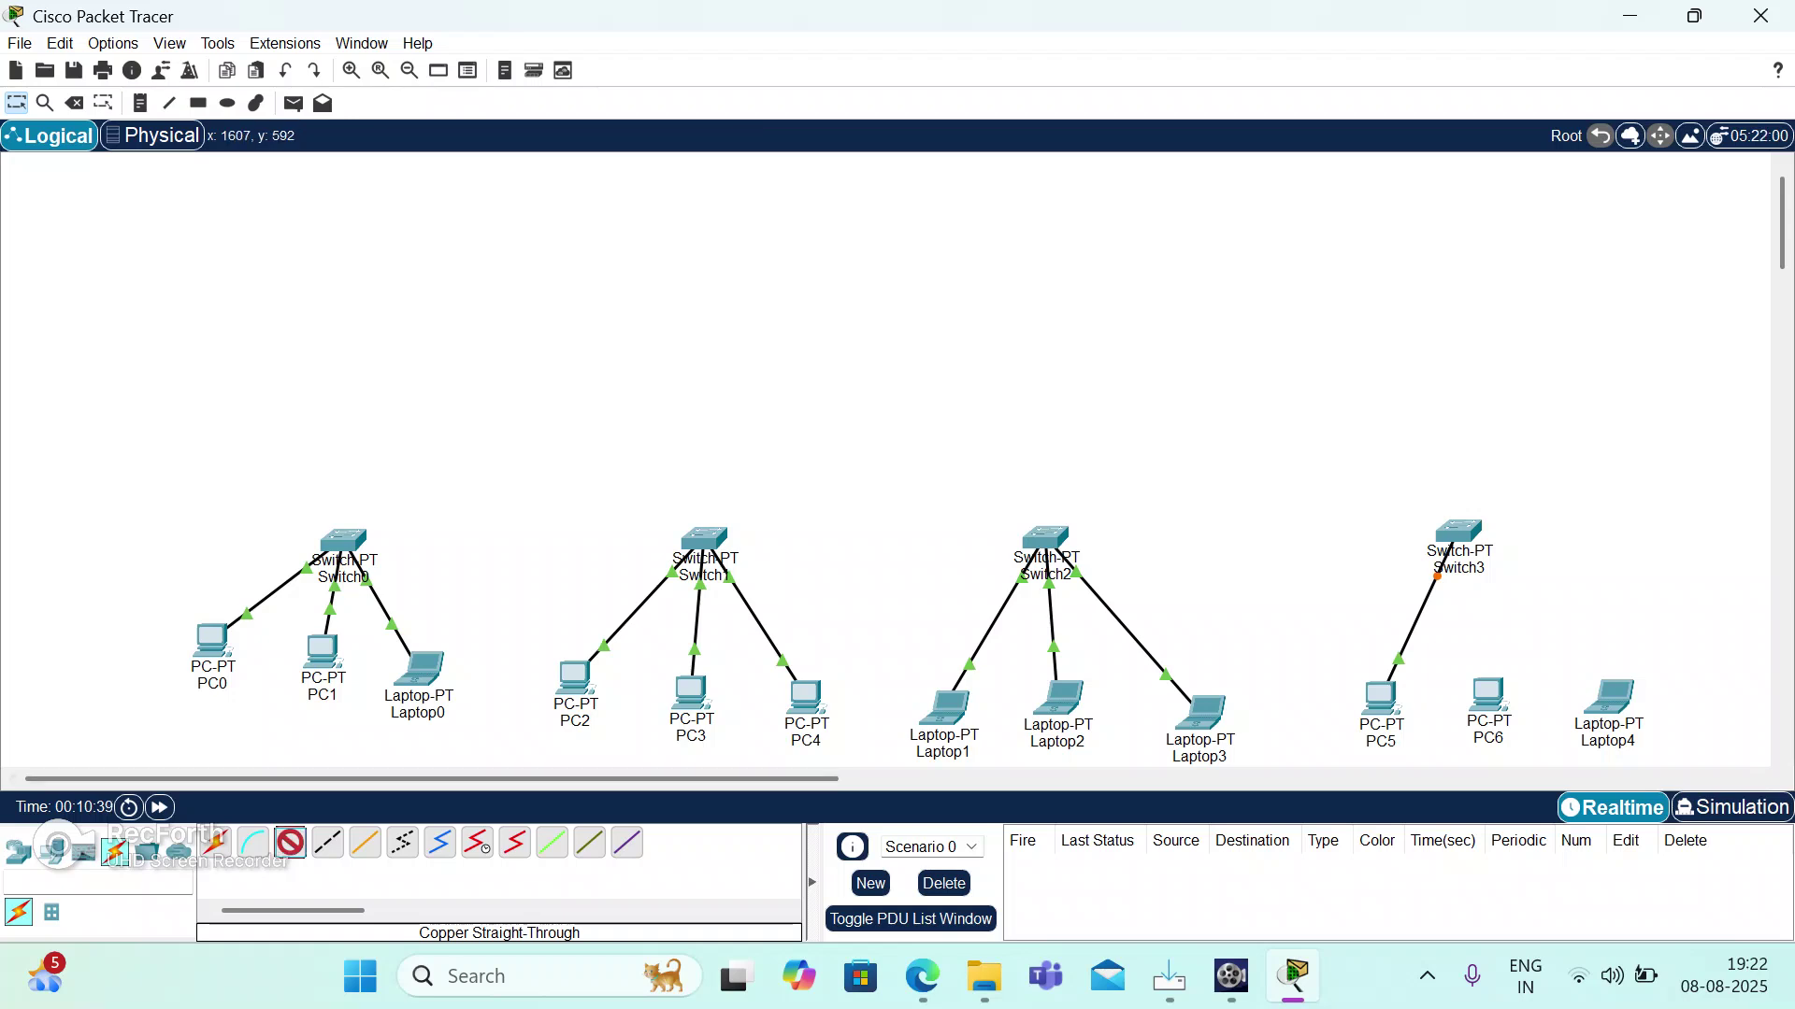
{"action": "left_click", "coordinate": [1492, 697]}
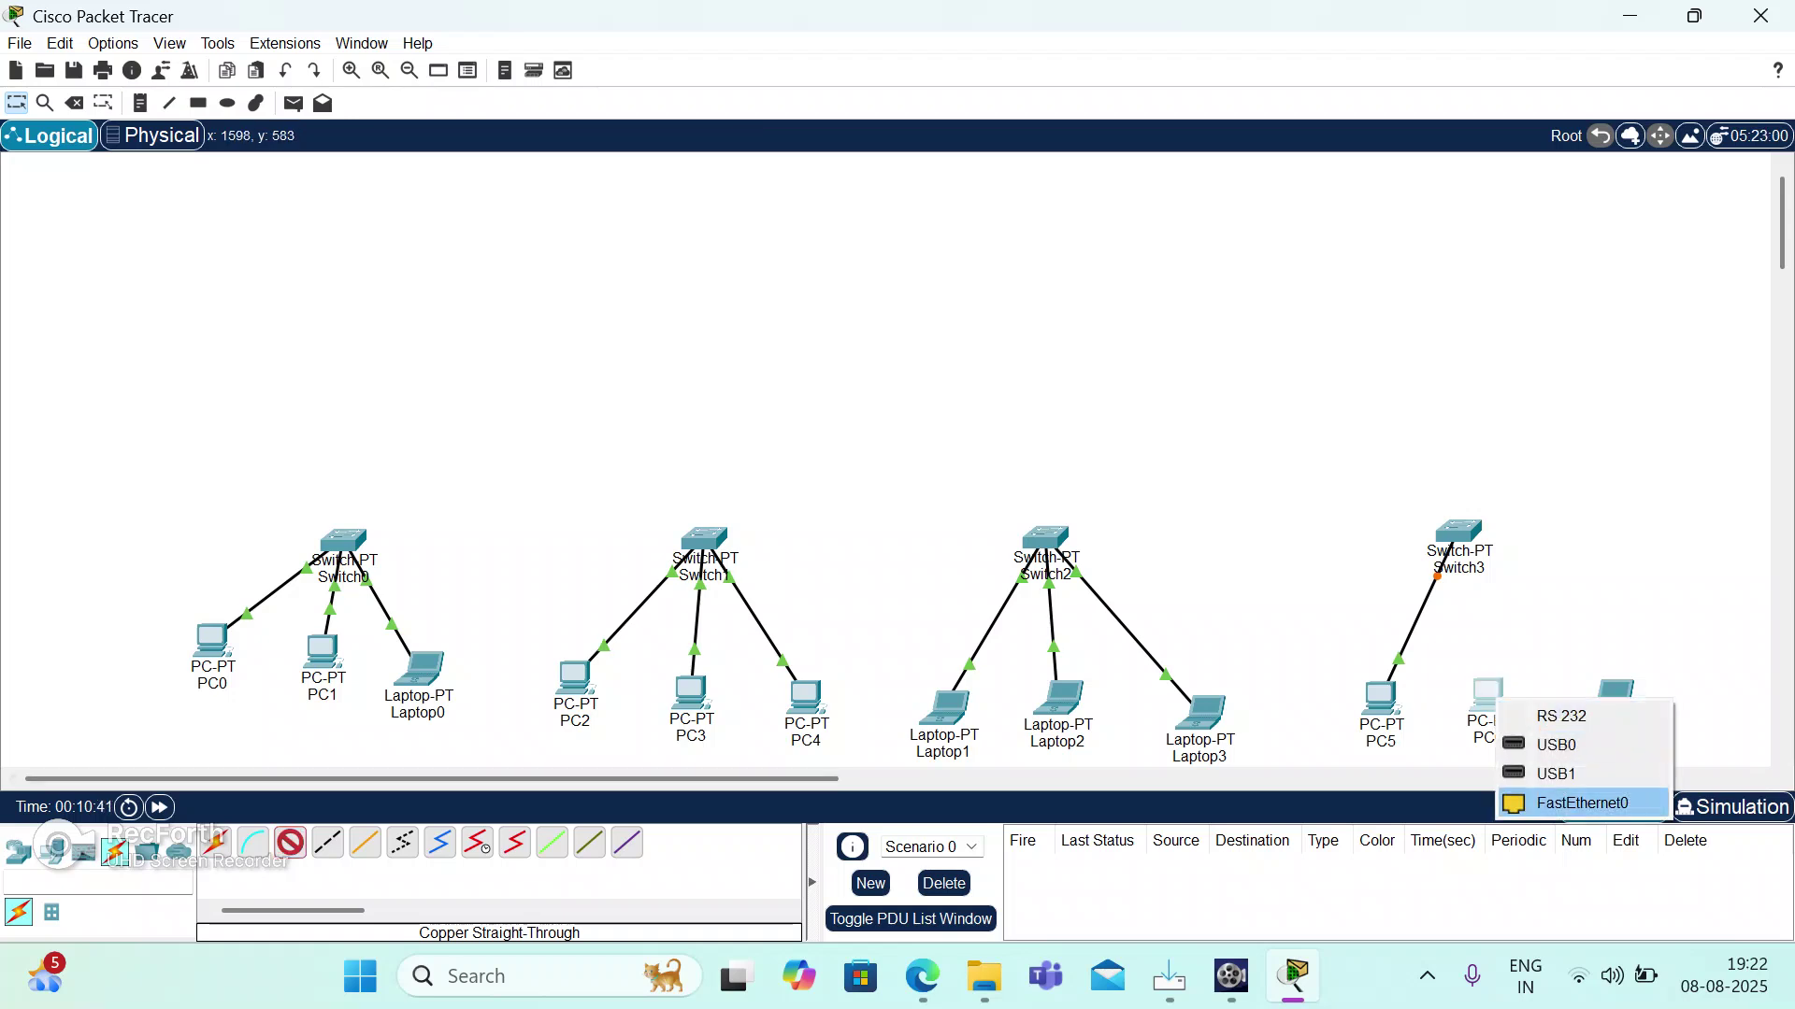
{"action": "left_click", "coordinate": [1582, 803]}
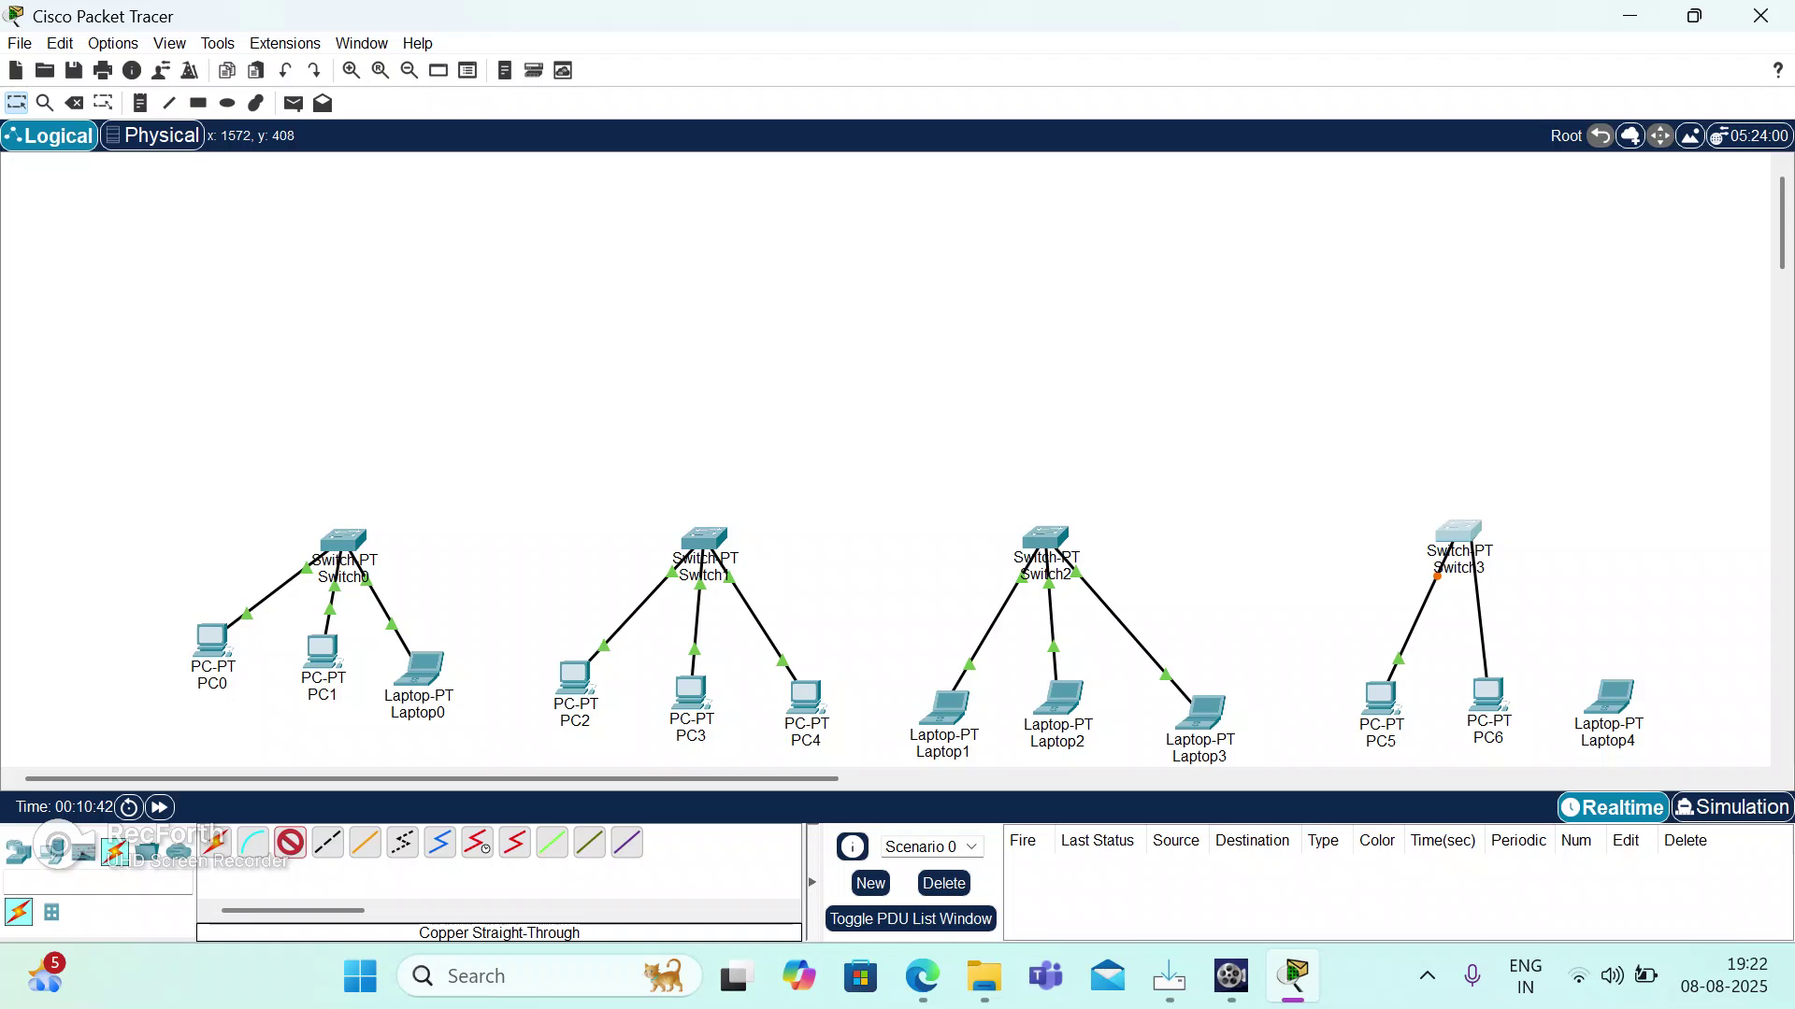
{"action": "left_click", "coordinate": [1472, 538]}
{"action": "left_click", "coordinate": [1542, 582]}
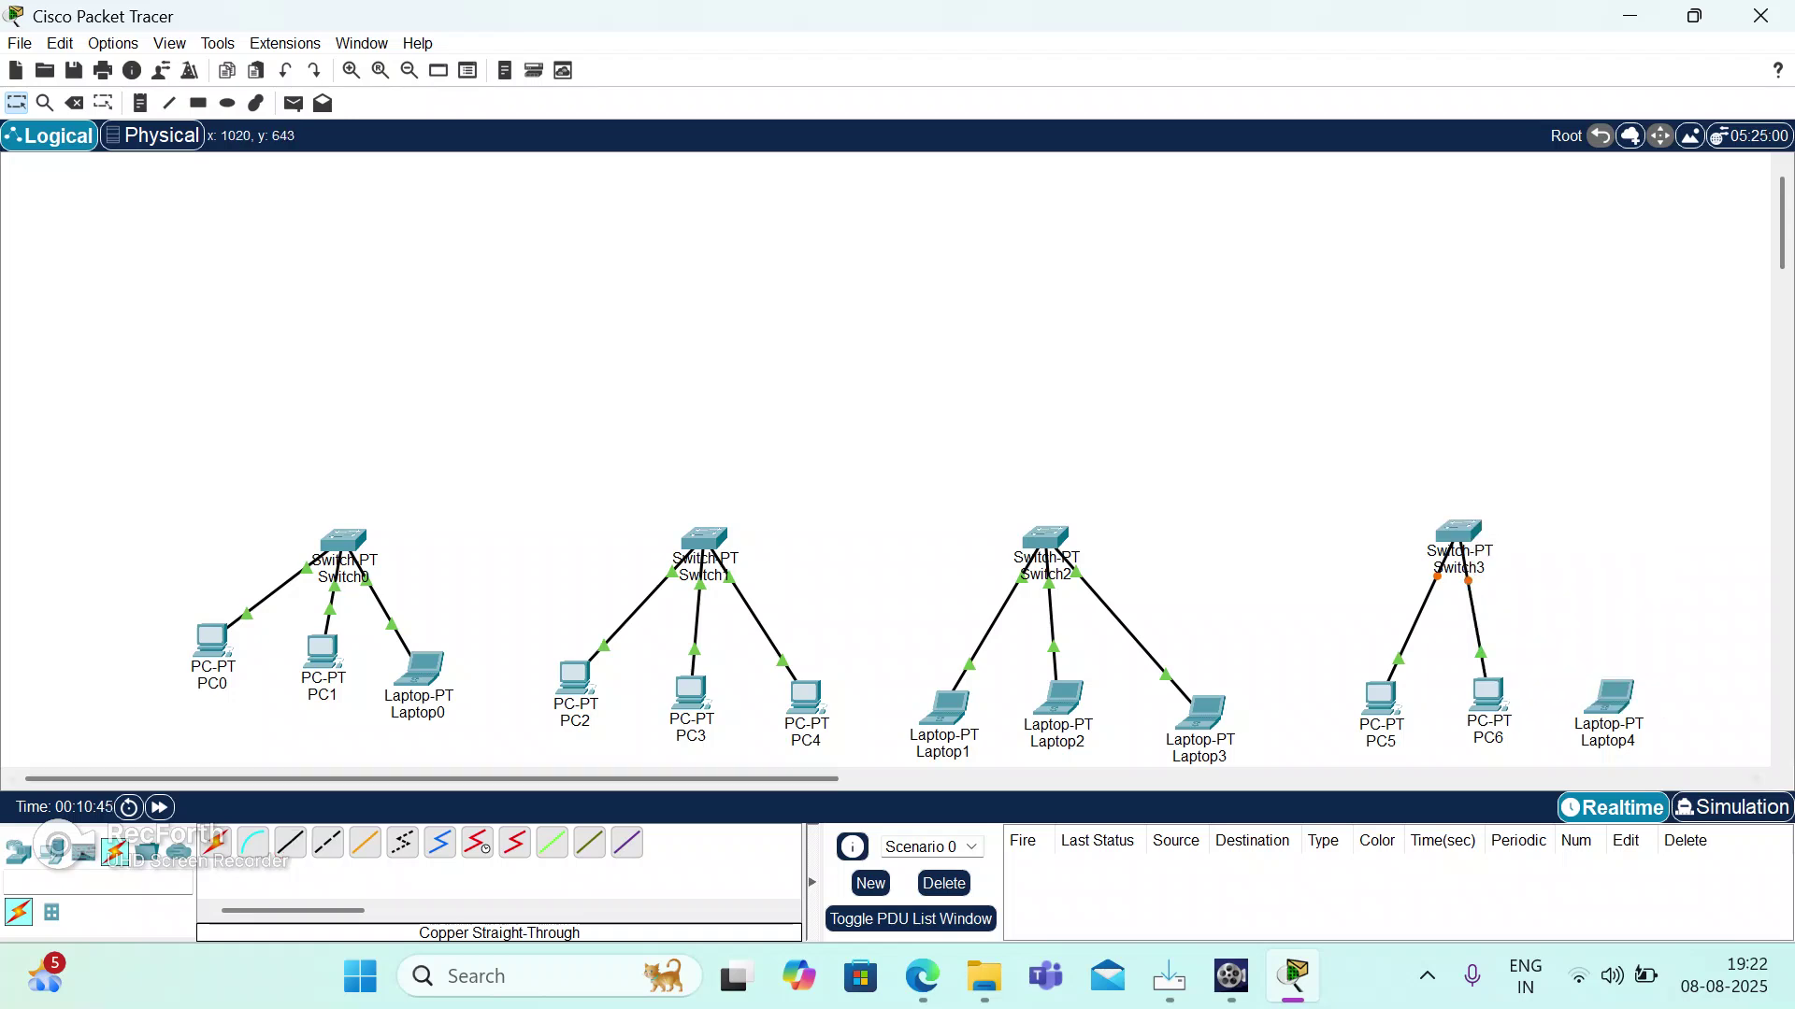
Connect Laptop4's FastEthernet0 port to Switch3's FastEthernet2/1 port with a Copper Straight-Through cable.
{"action": "left_click", "coordinate": [290, 842]}
{"action": "left_click", "coordinate": [1612, 706]}
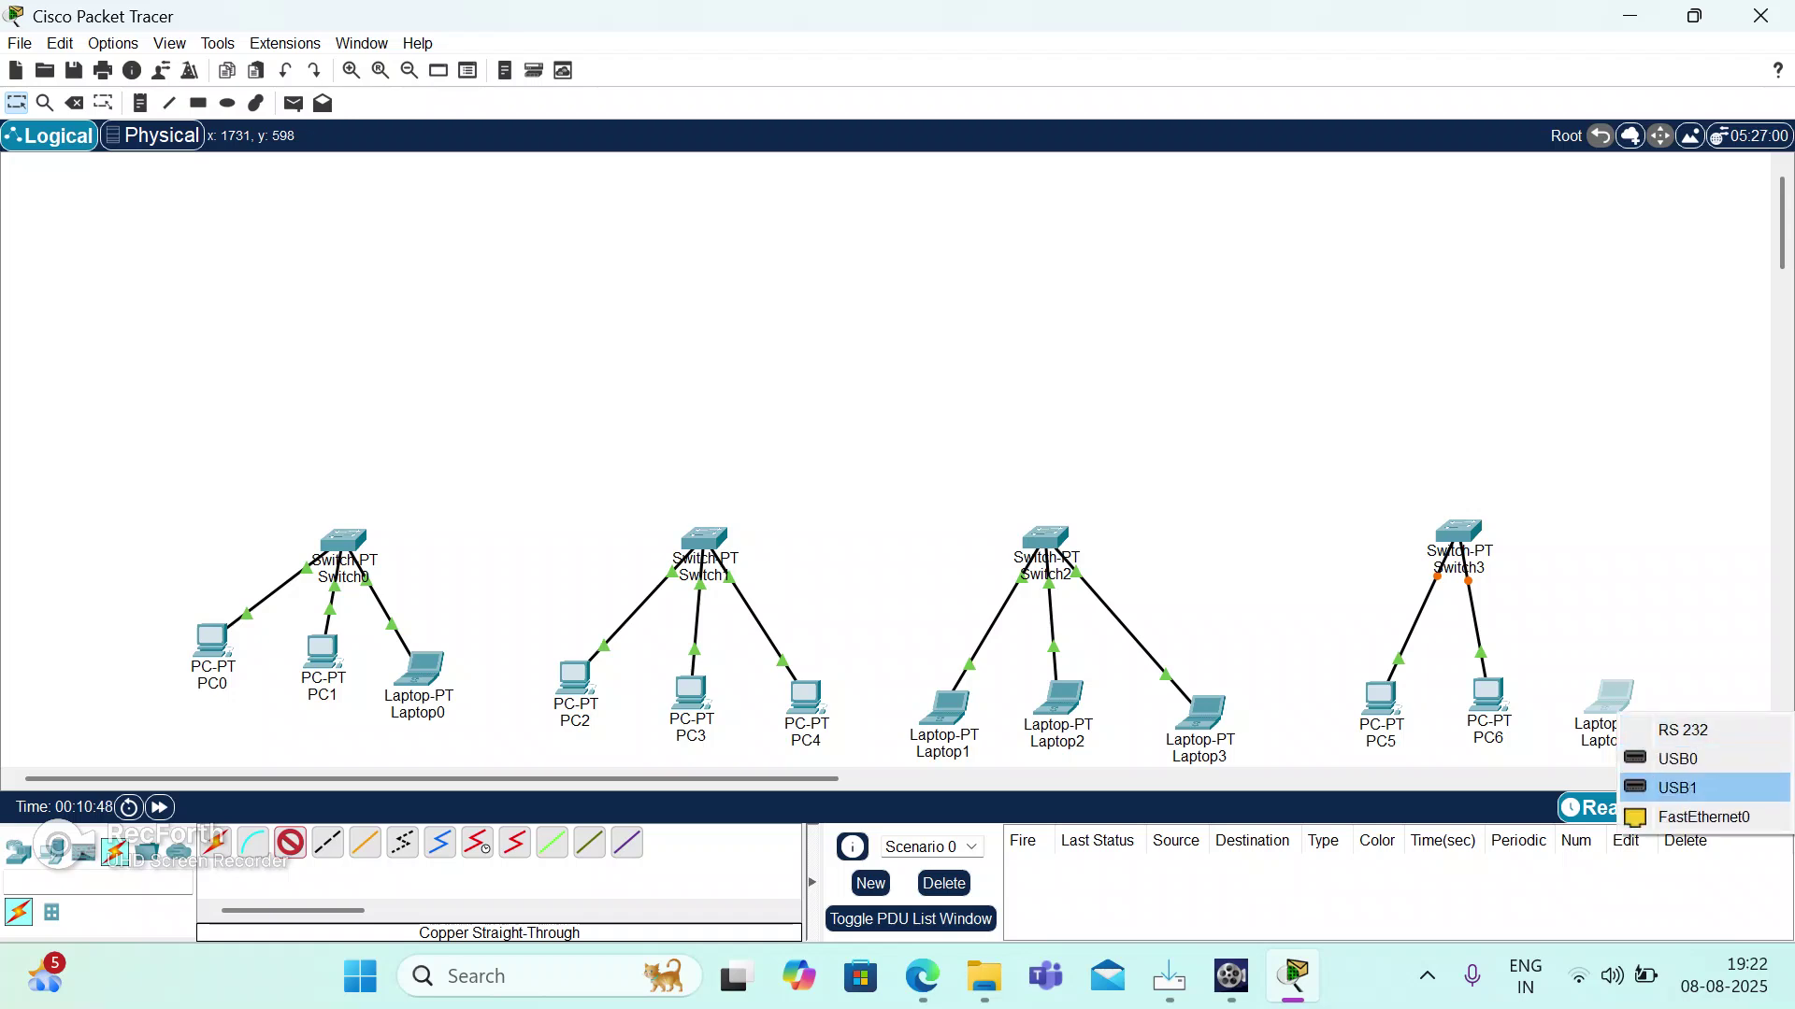
{"action": "left_click", "coordinate": [1701, 817]}
{"action": "left_click", "coordinate": [1460, 532]}
{"action": "left_click", "coordinate": [1541, 577]}
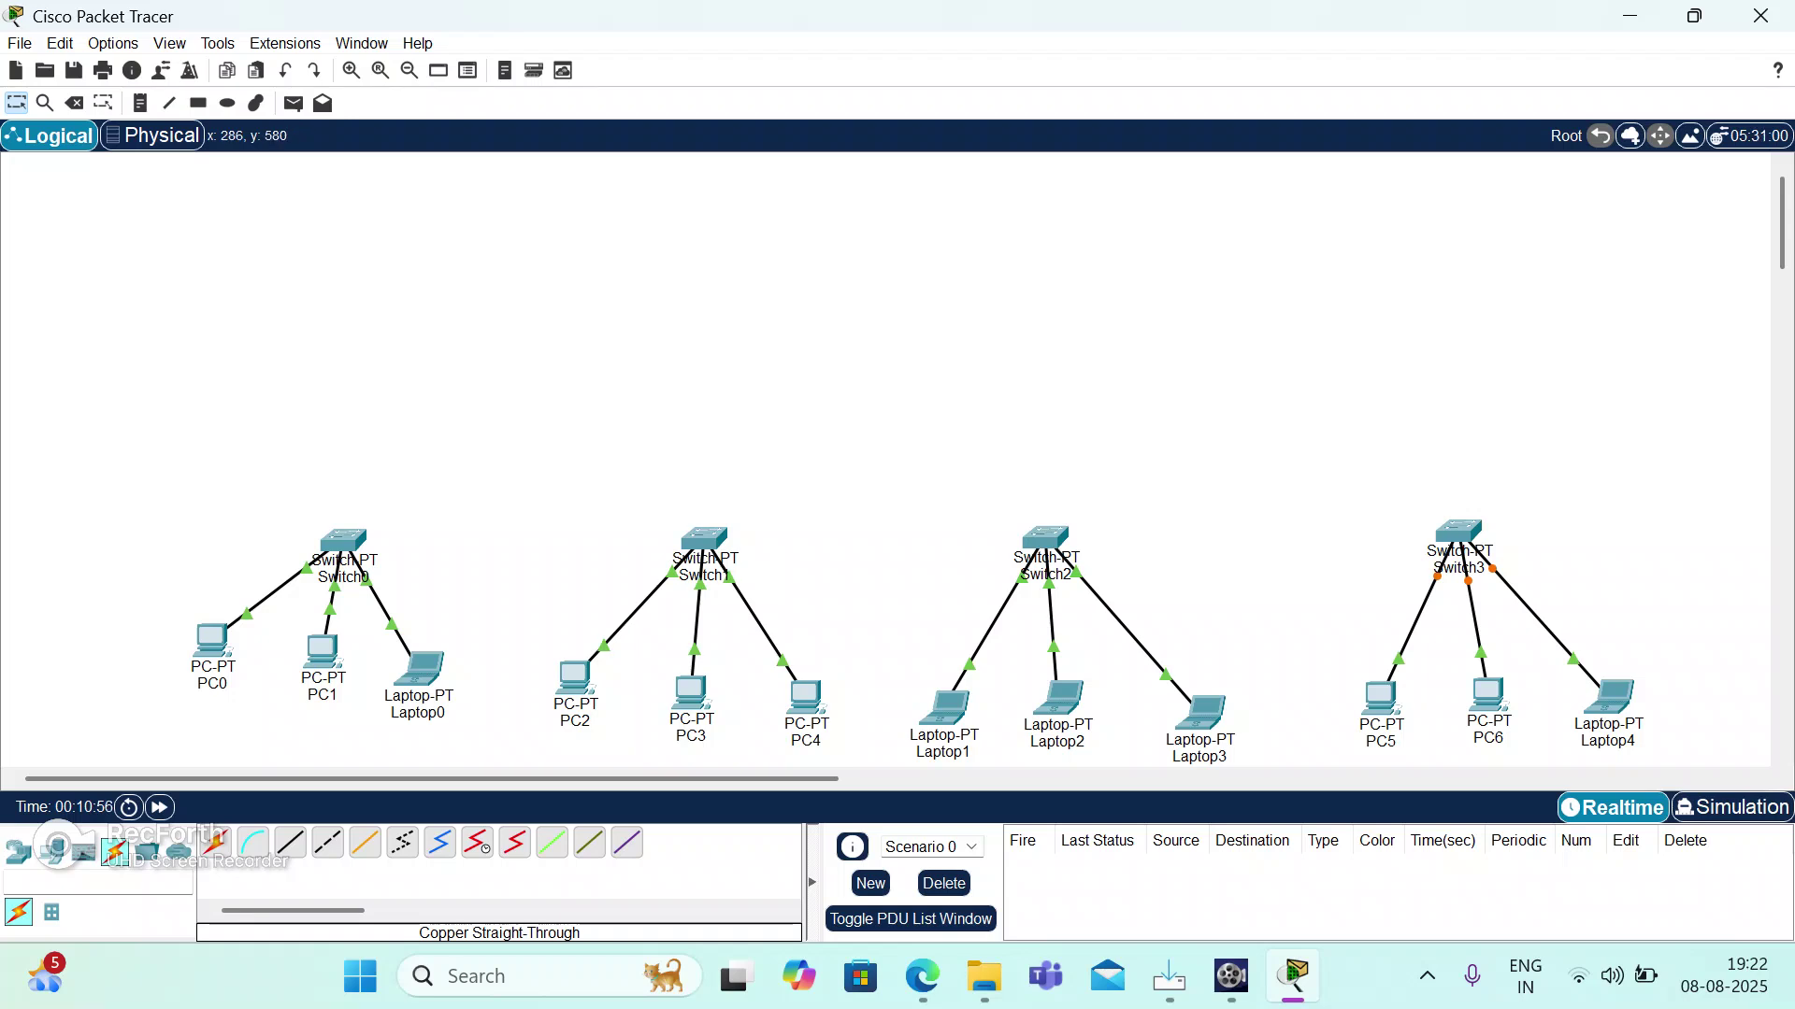
Add an 819HGW router centrally above the row of switches and check the interfaces in its configuration.
{"action": "left_click", "coordinate": [18, 851]}
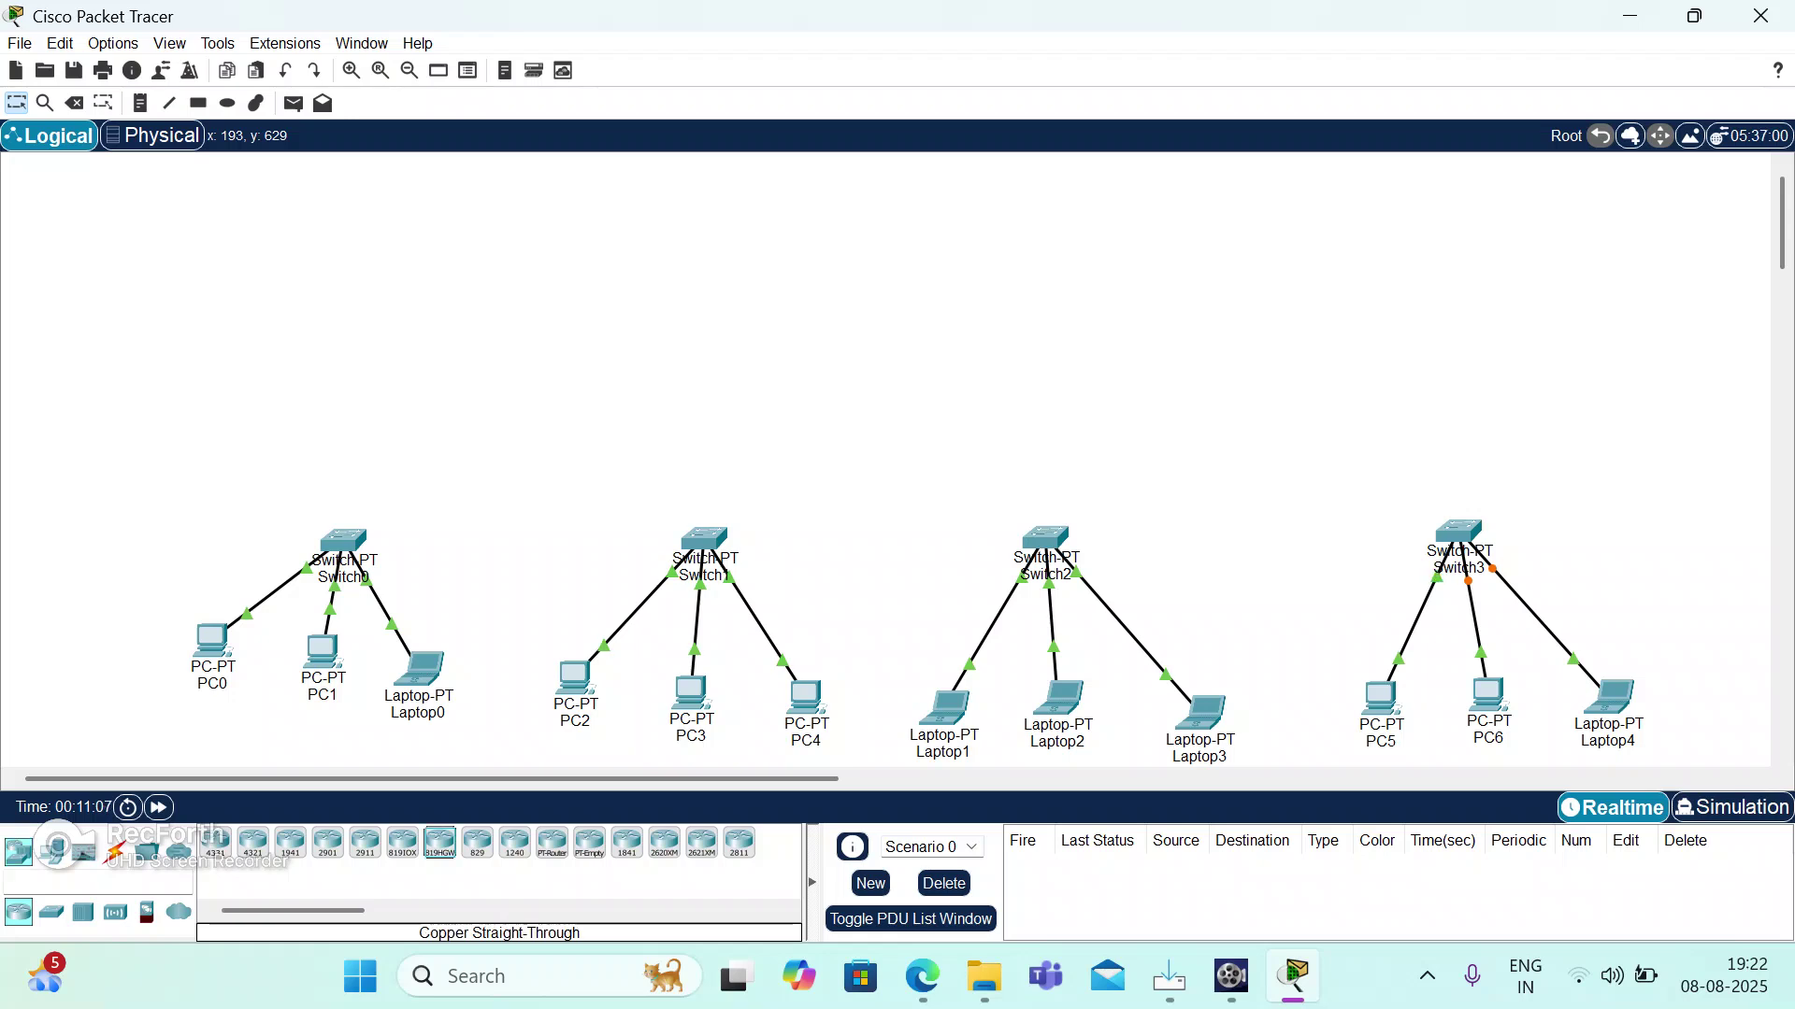
{"action": "left_click", "coordinate": [864, 281]}
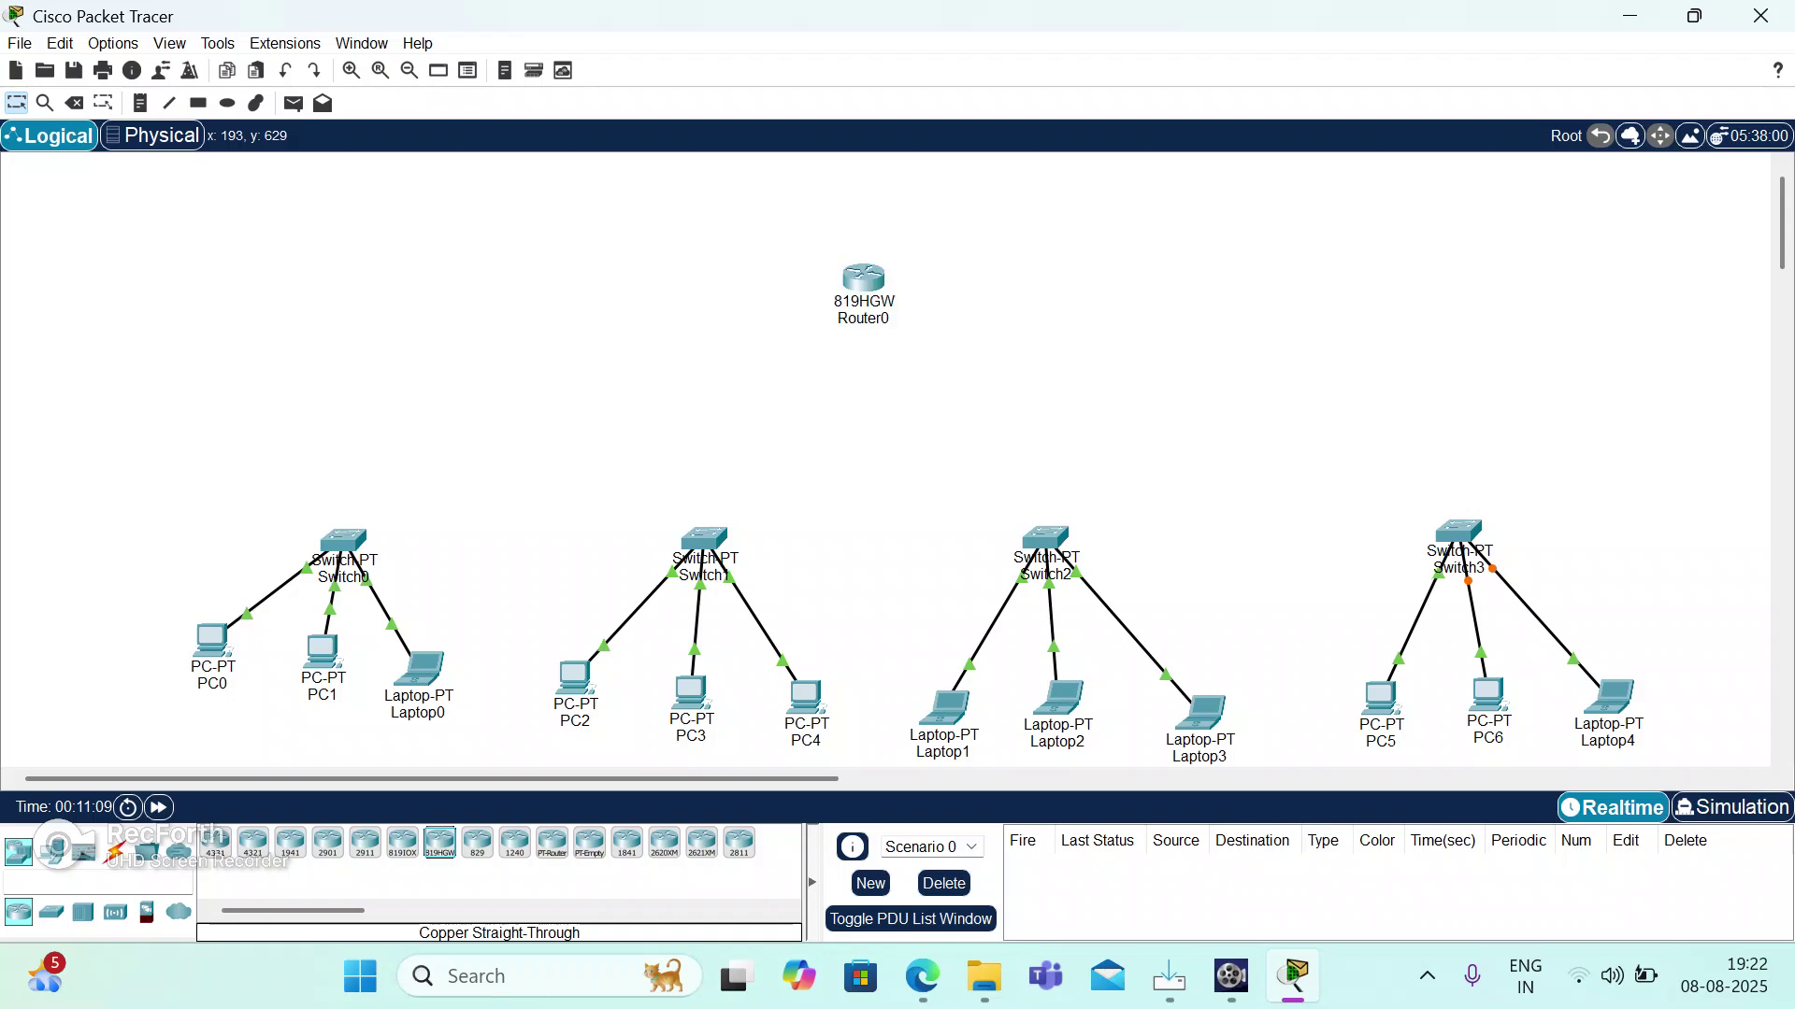
{"action": "left_click", "coordinate": [863, 280]}
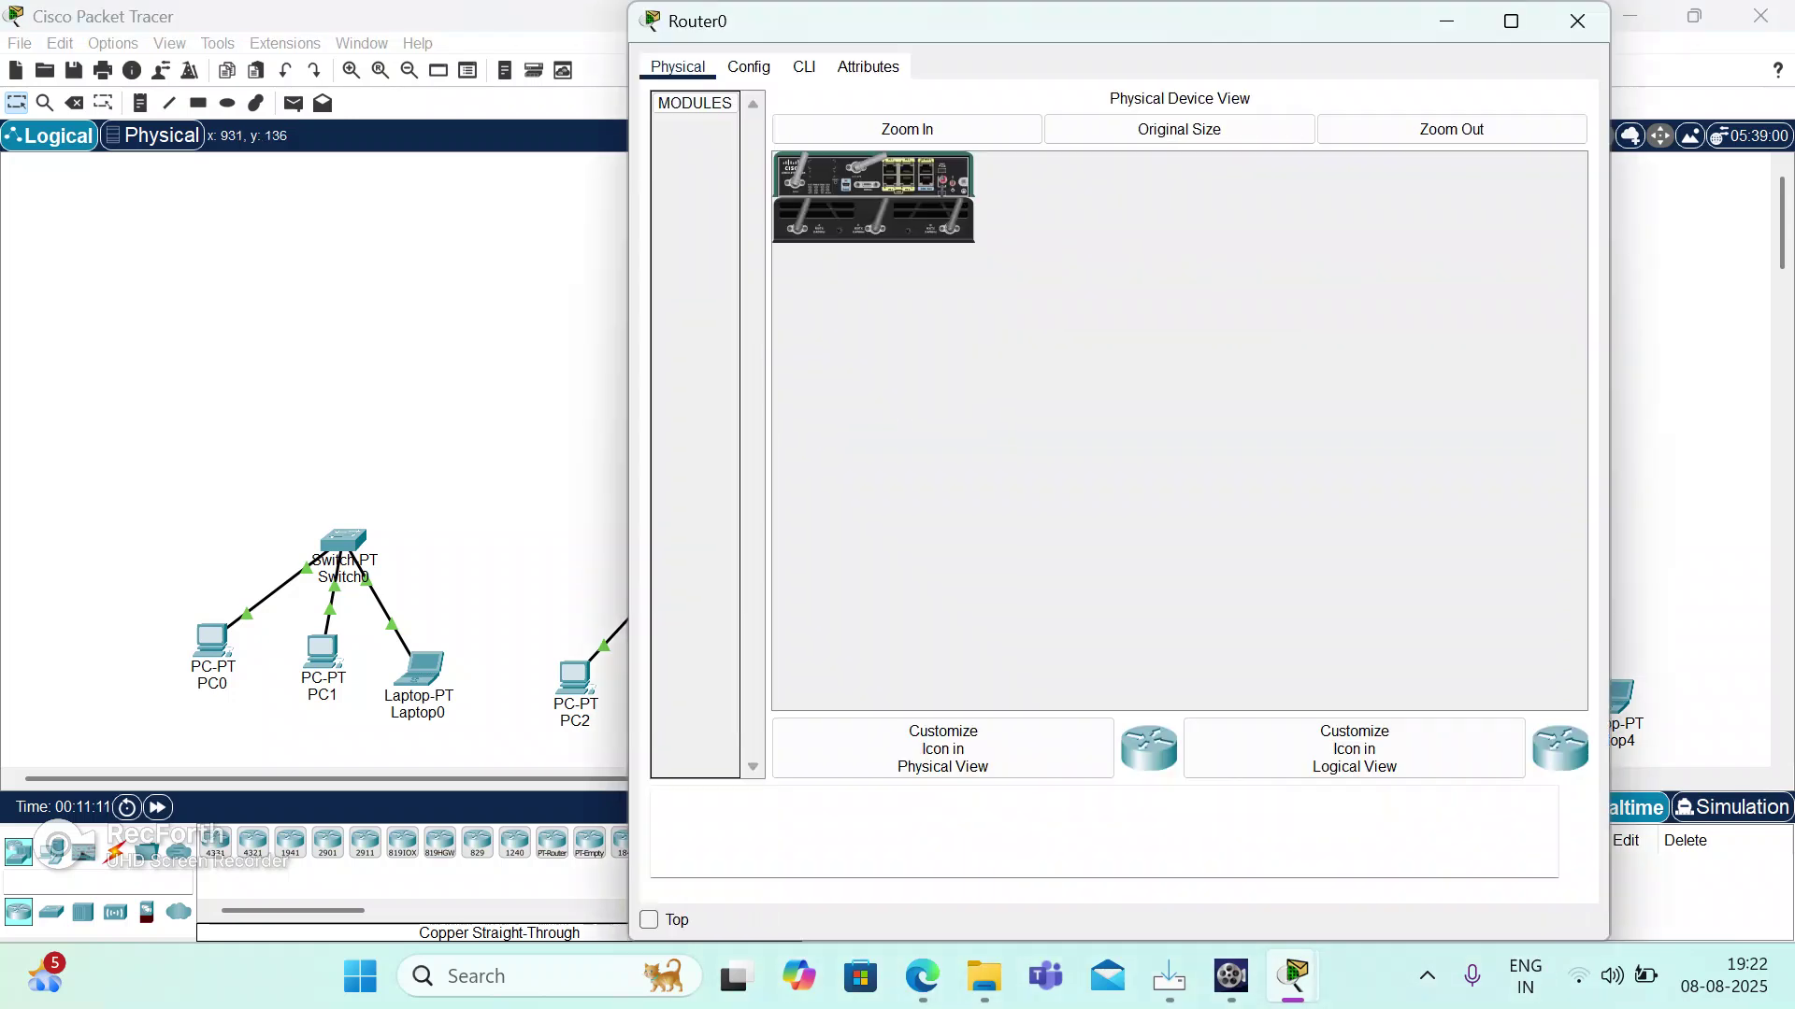
{"action": "left_click", "coordinate": [749, 67]}
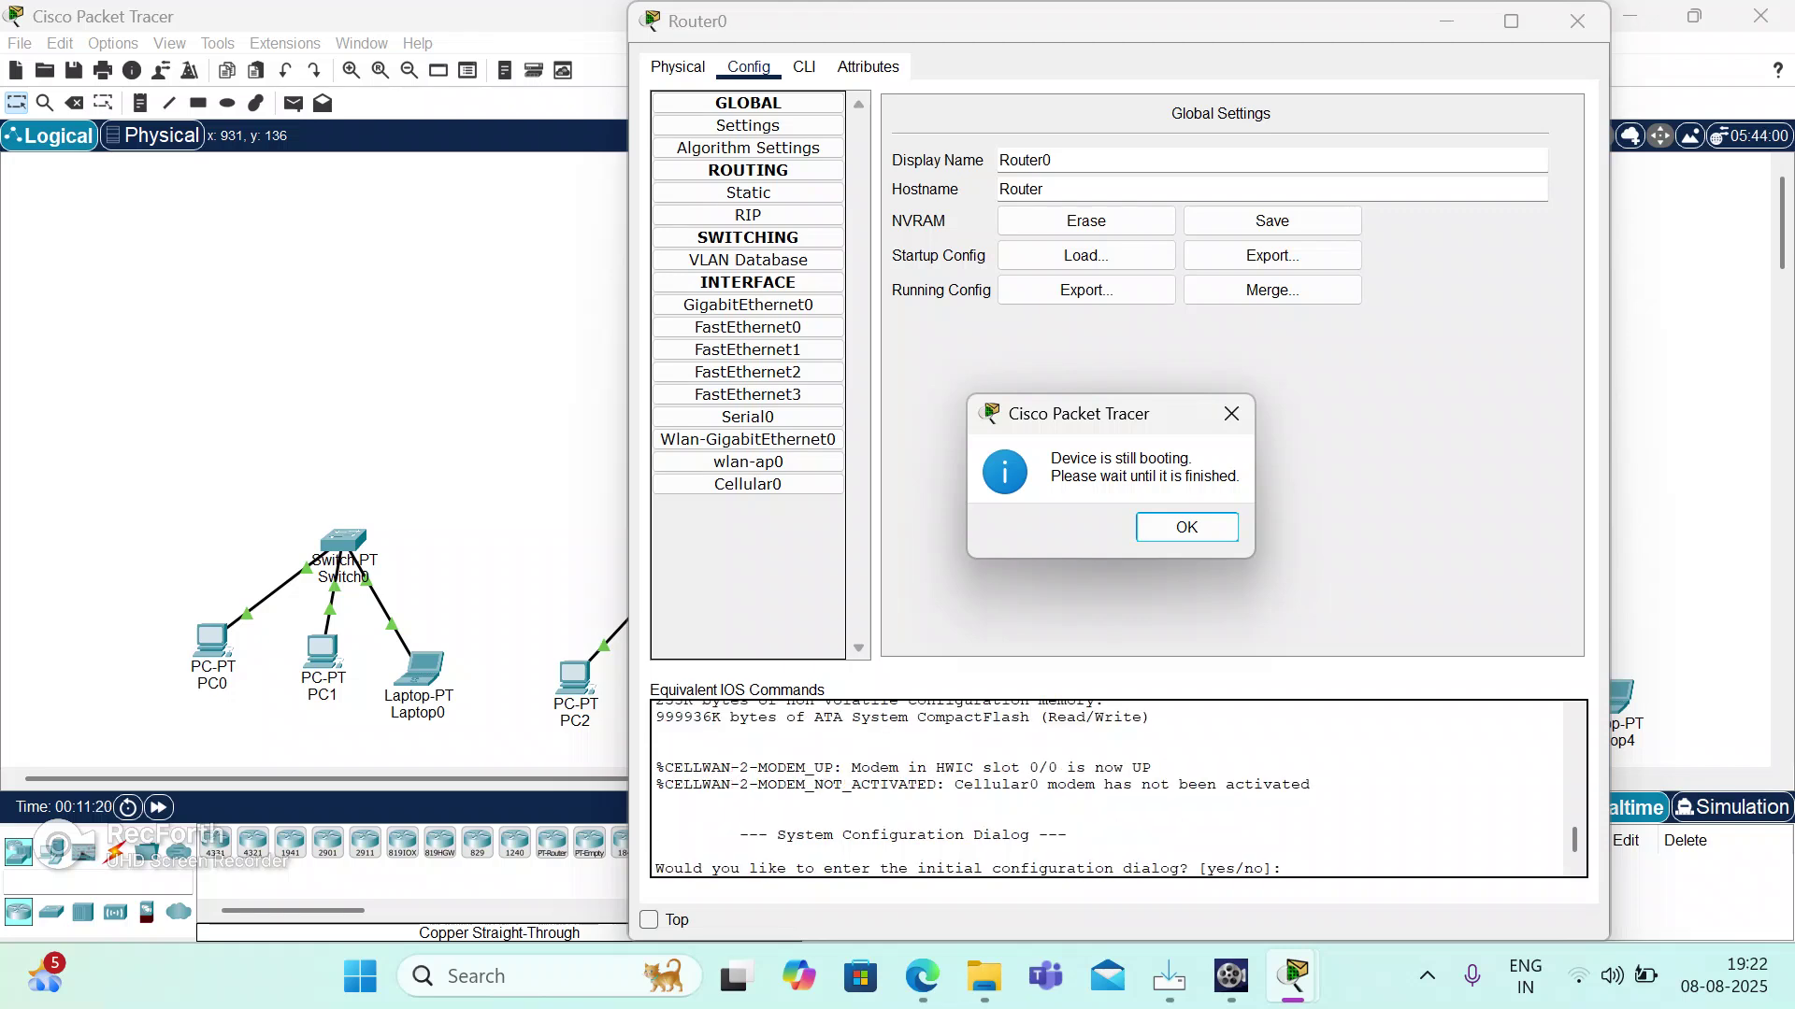
{"action": "left_click", "coordinate": [1231, 414]}
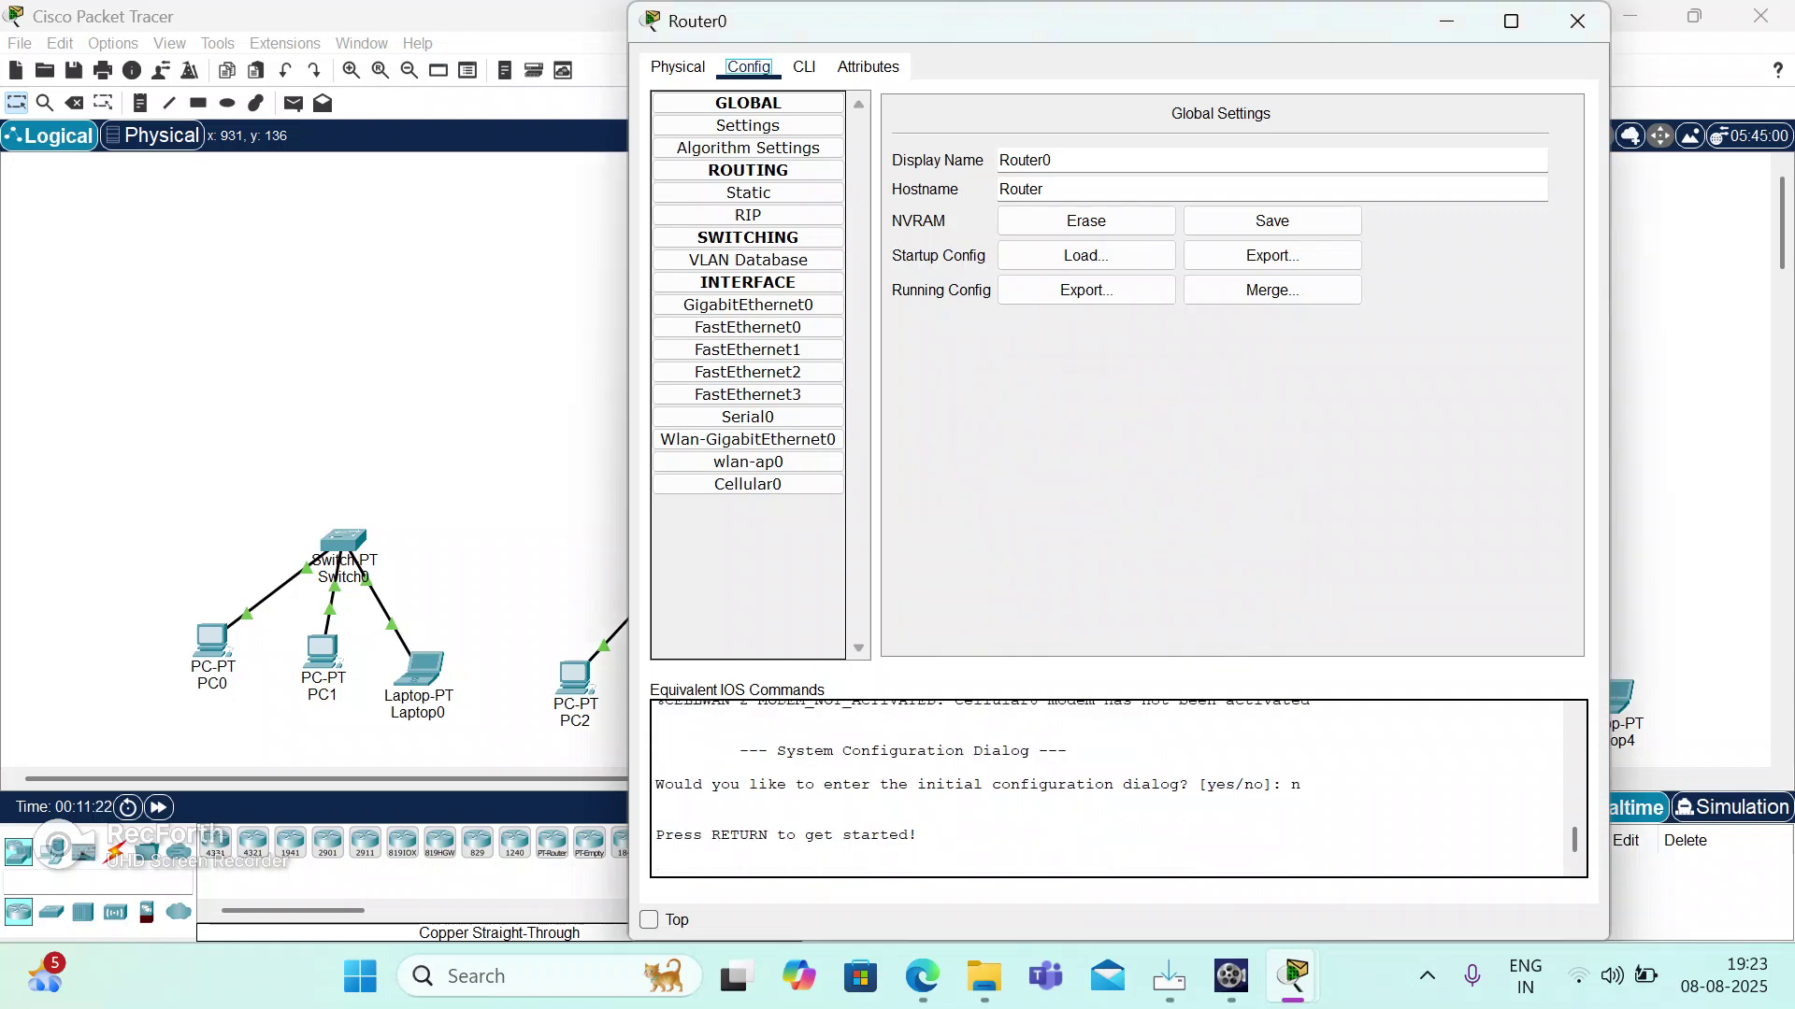
{"action": "left_click", "coordinate": [1577, 20]}
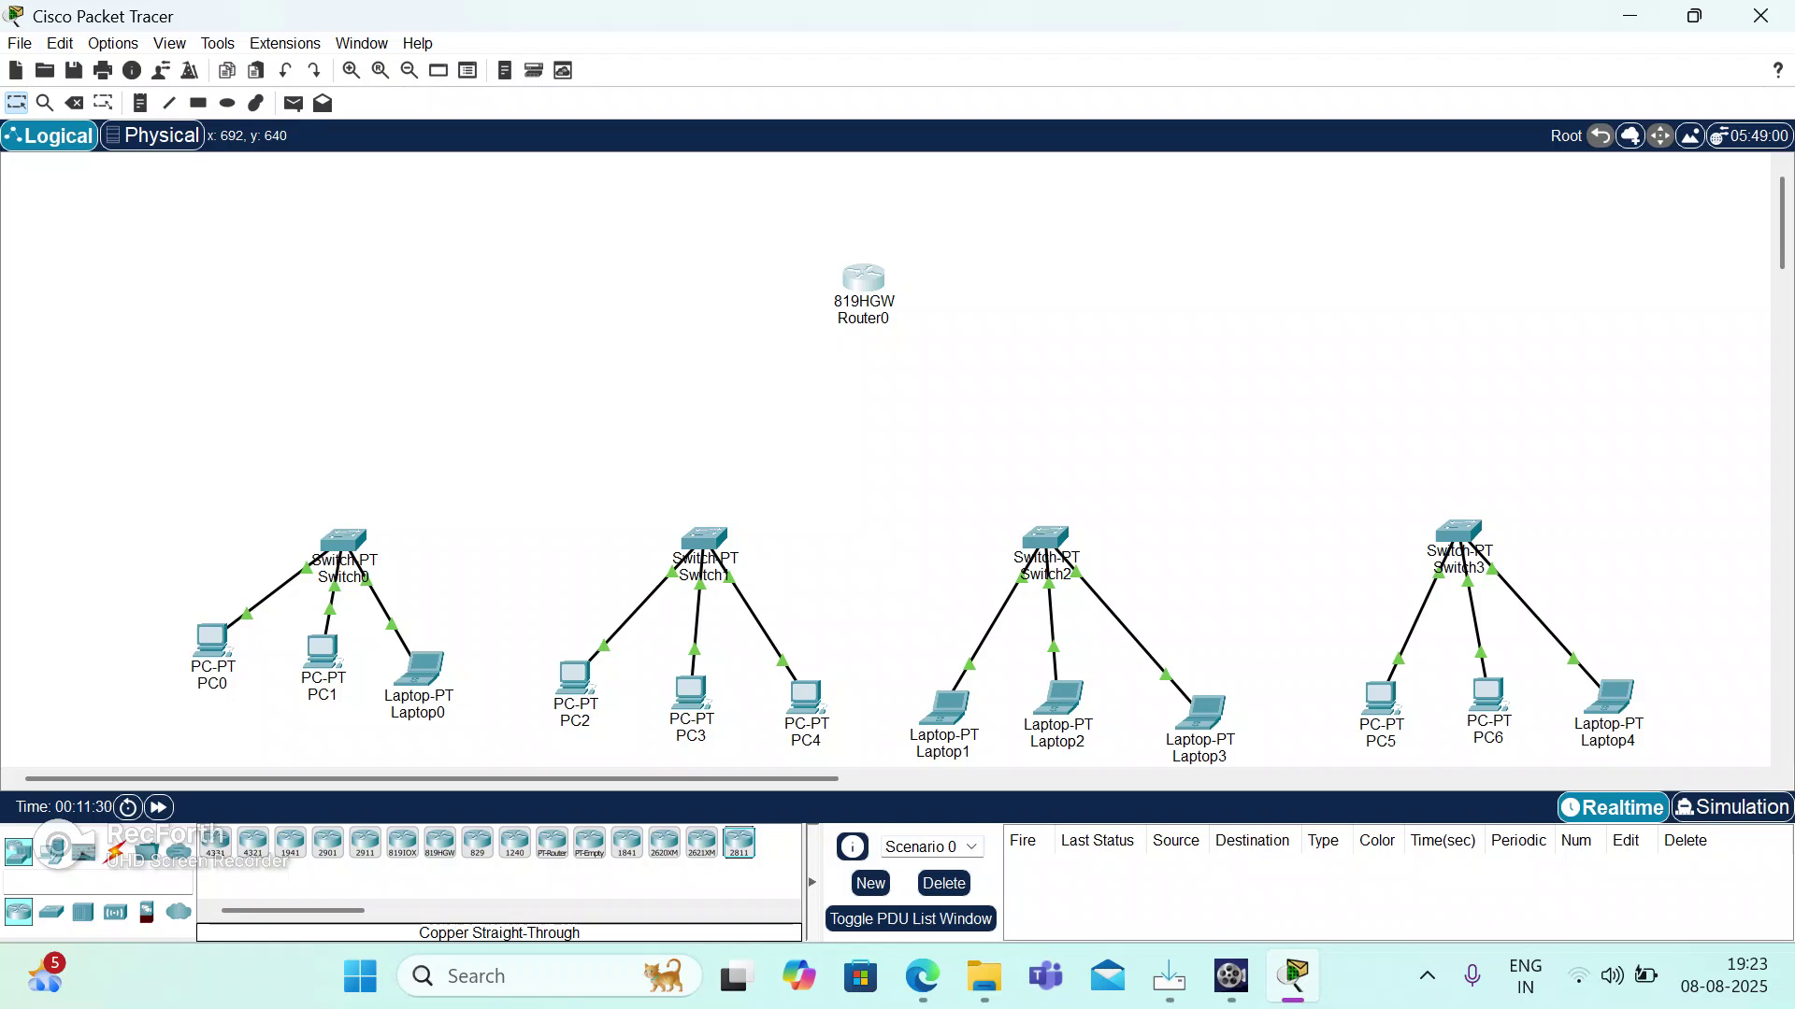
{"action": "left_click", "coordinate": [756, 292]}
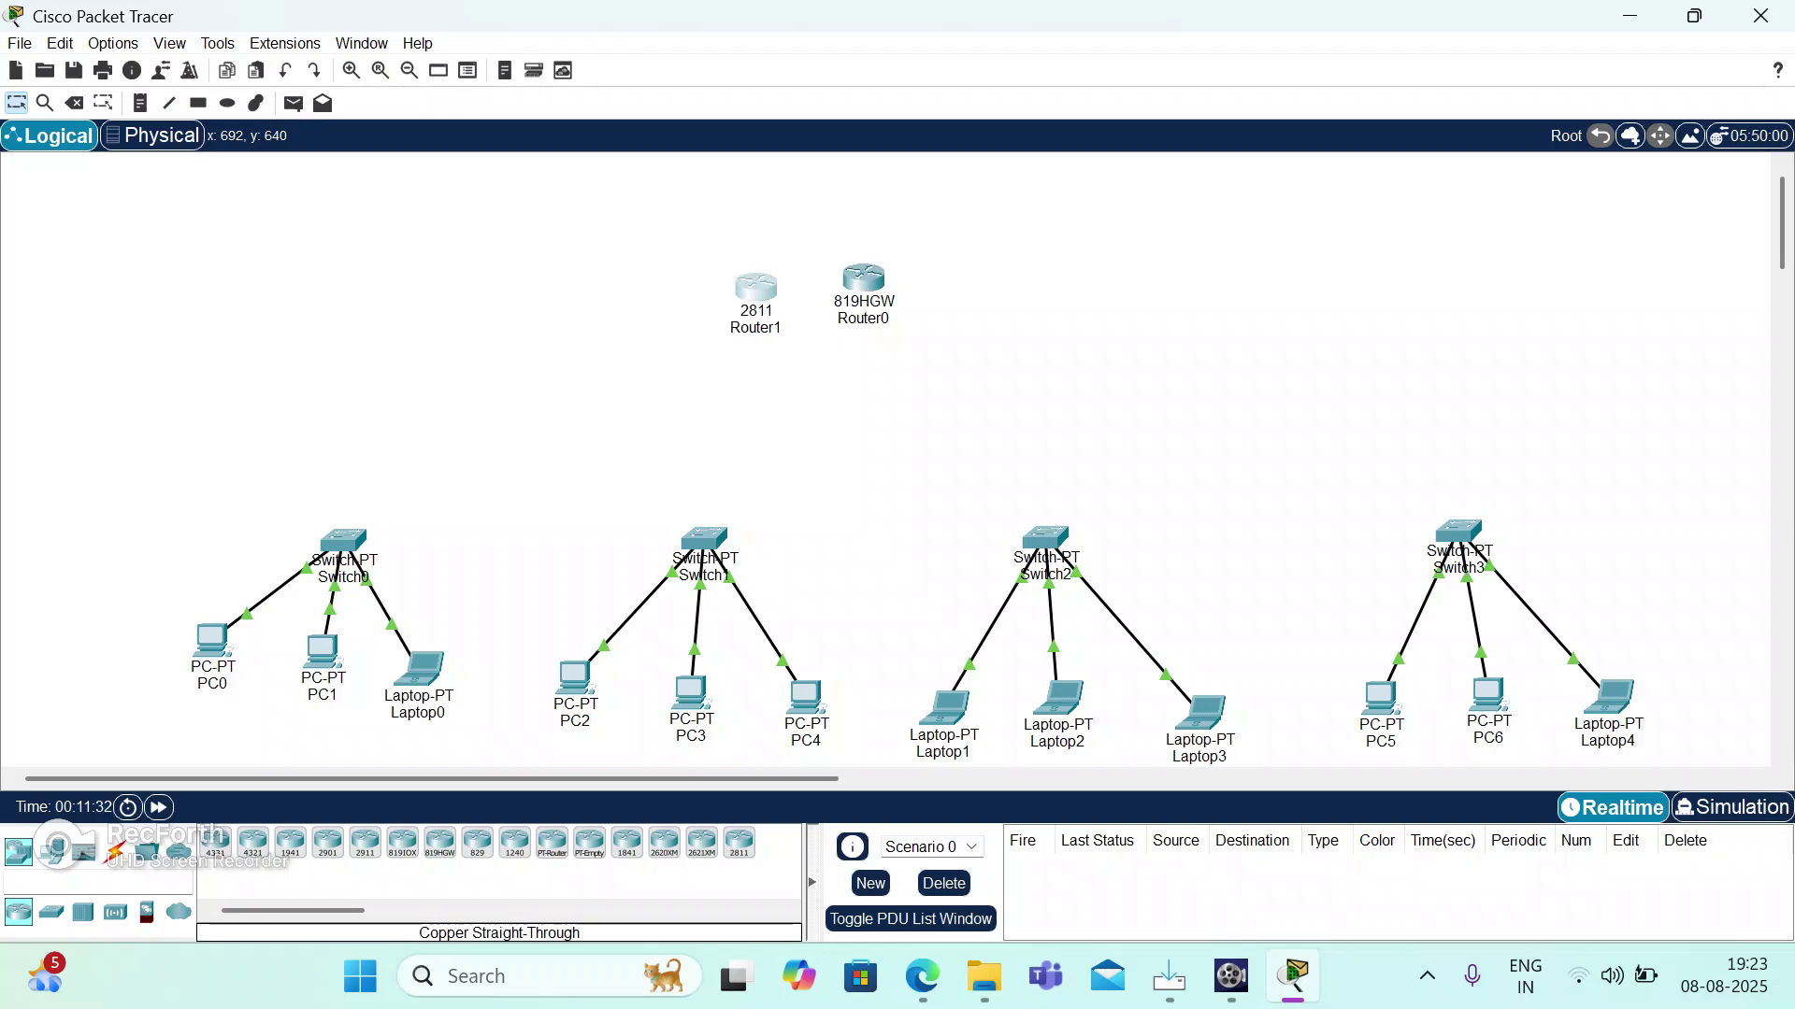
{"action": "left_click", "coordinate": [756, 285]}
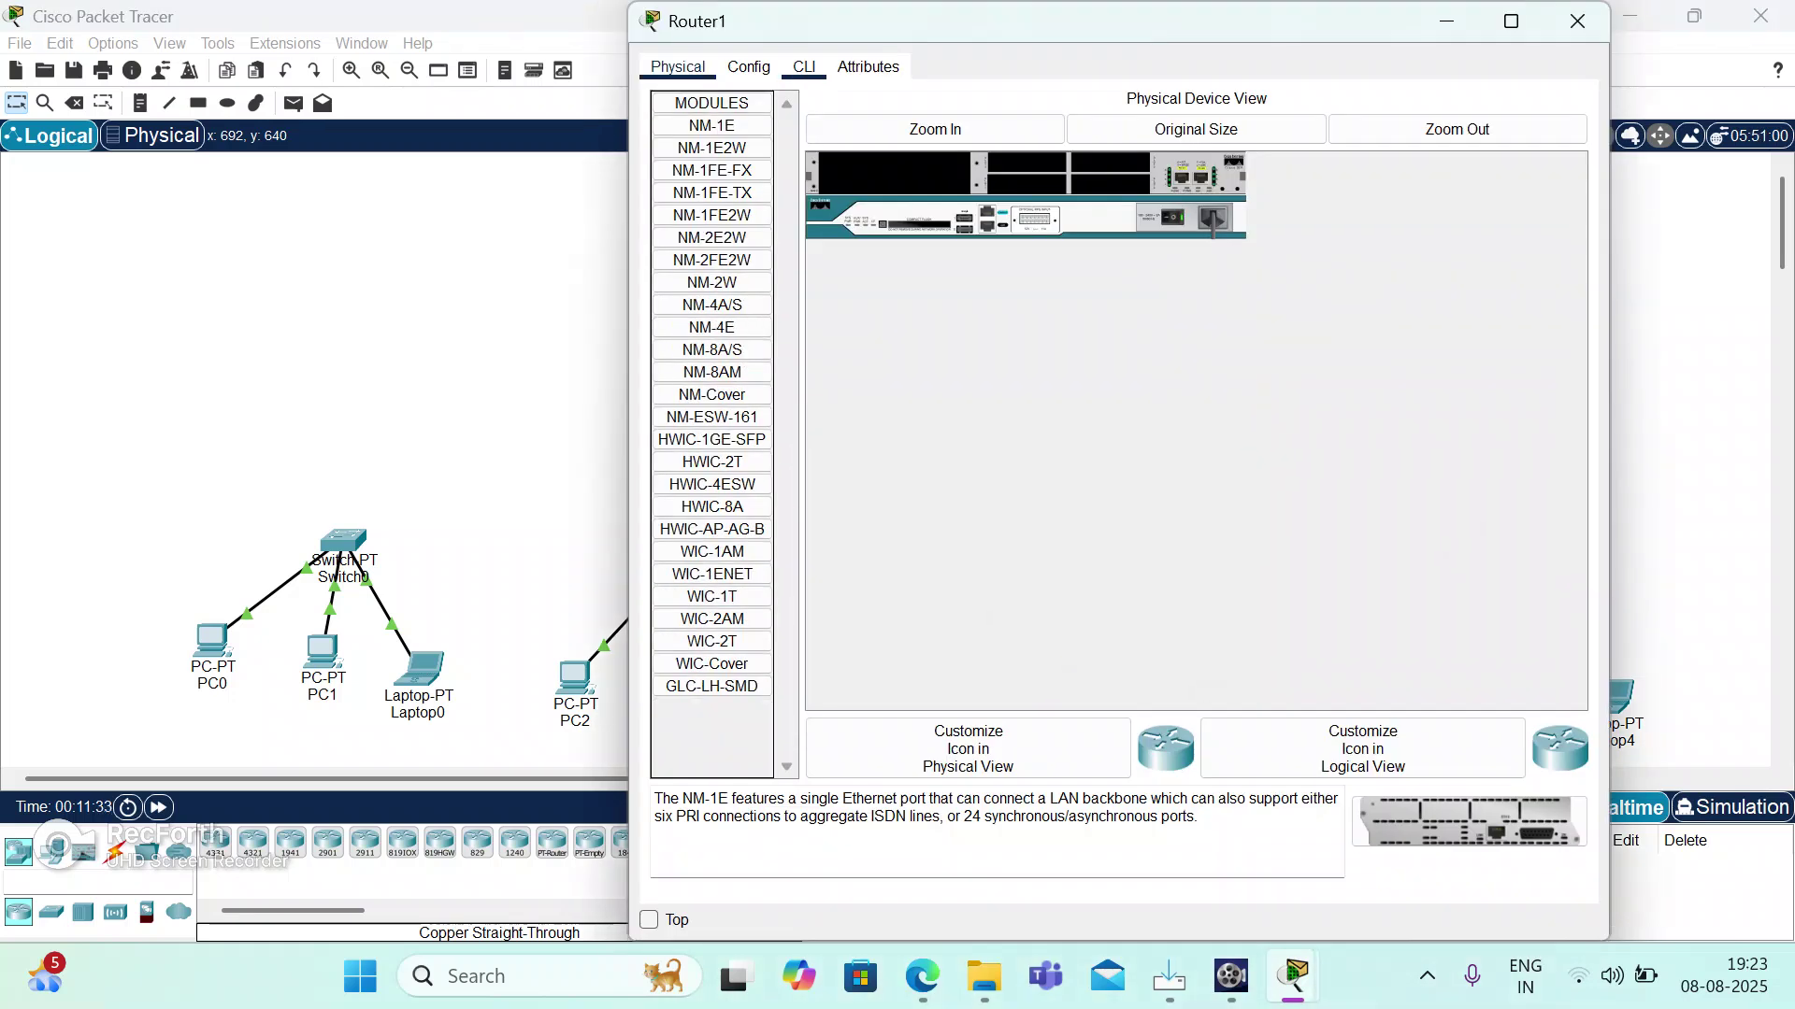
{"action": "left_click", "coordinate": [749, 66]}
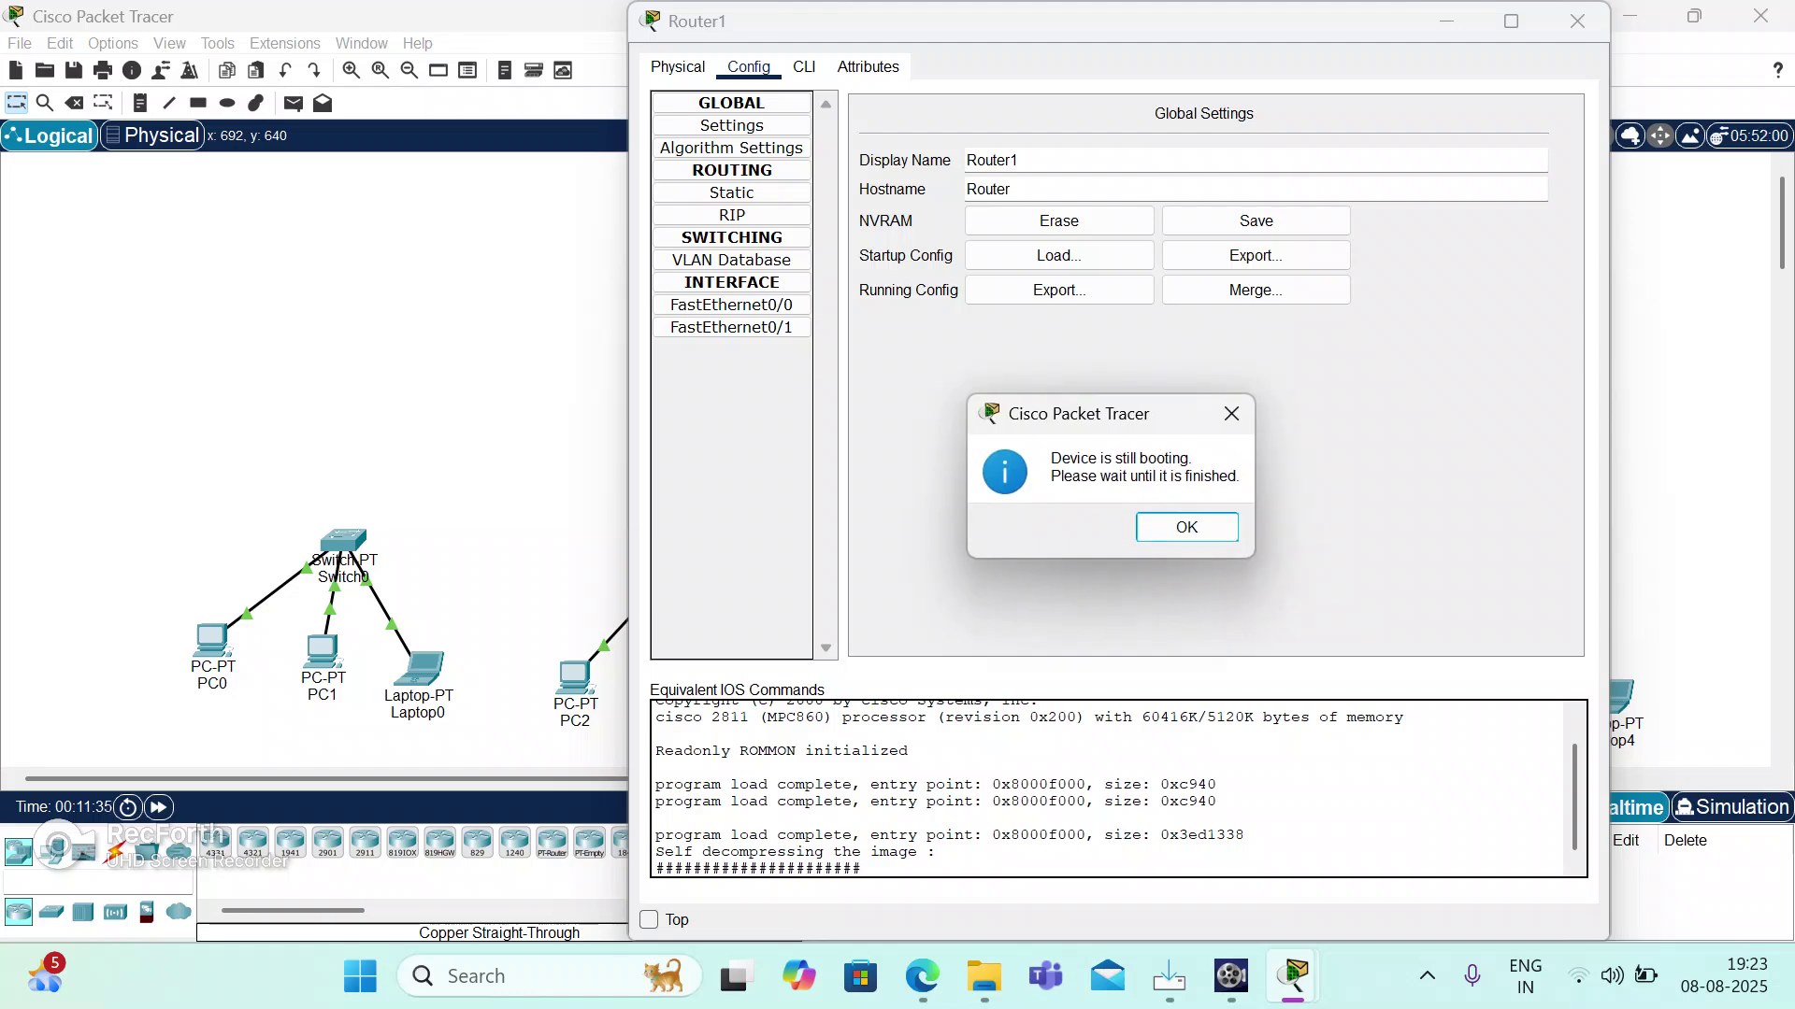
{"action": "left_click", "coordinate": [1231, 413]}
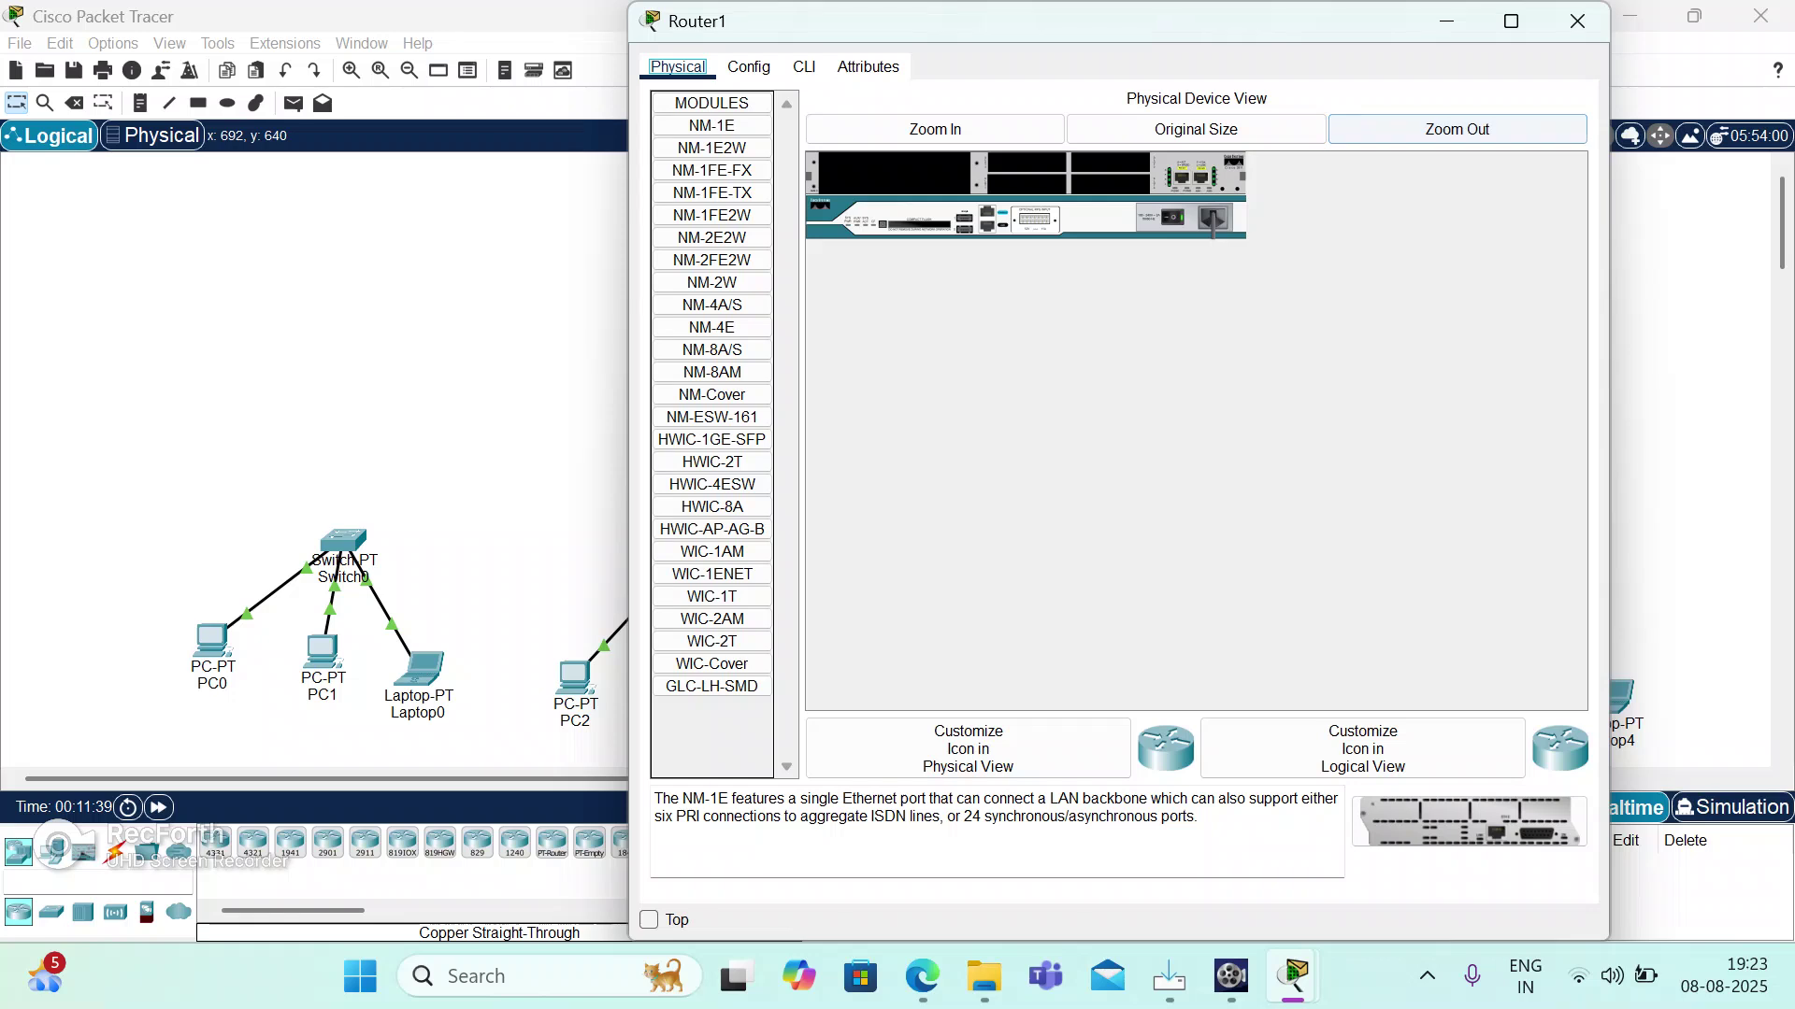
{"action": "left_click", "coordinate": [1577, 21]}
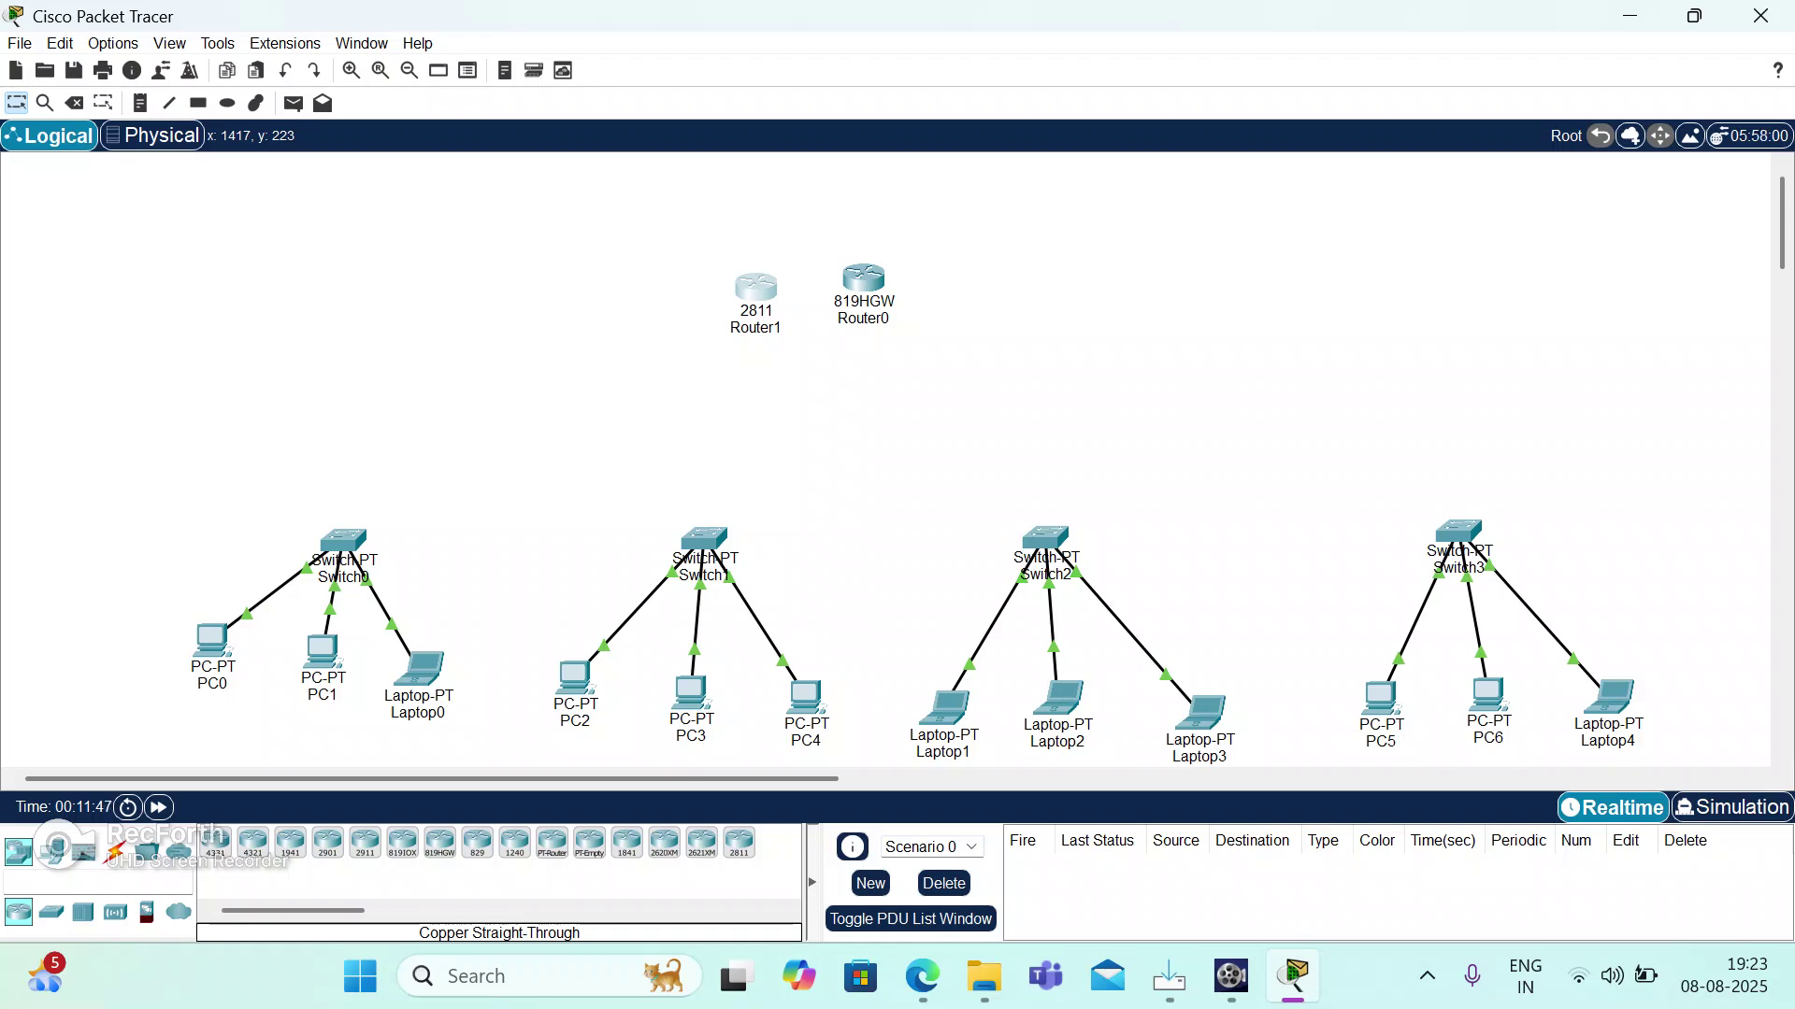
{"action": "key", "text": "Delete"}
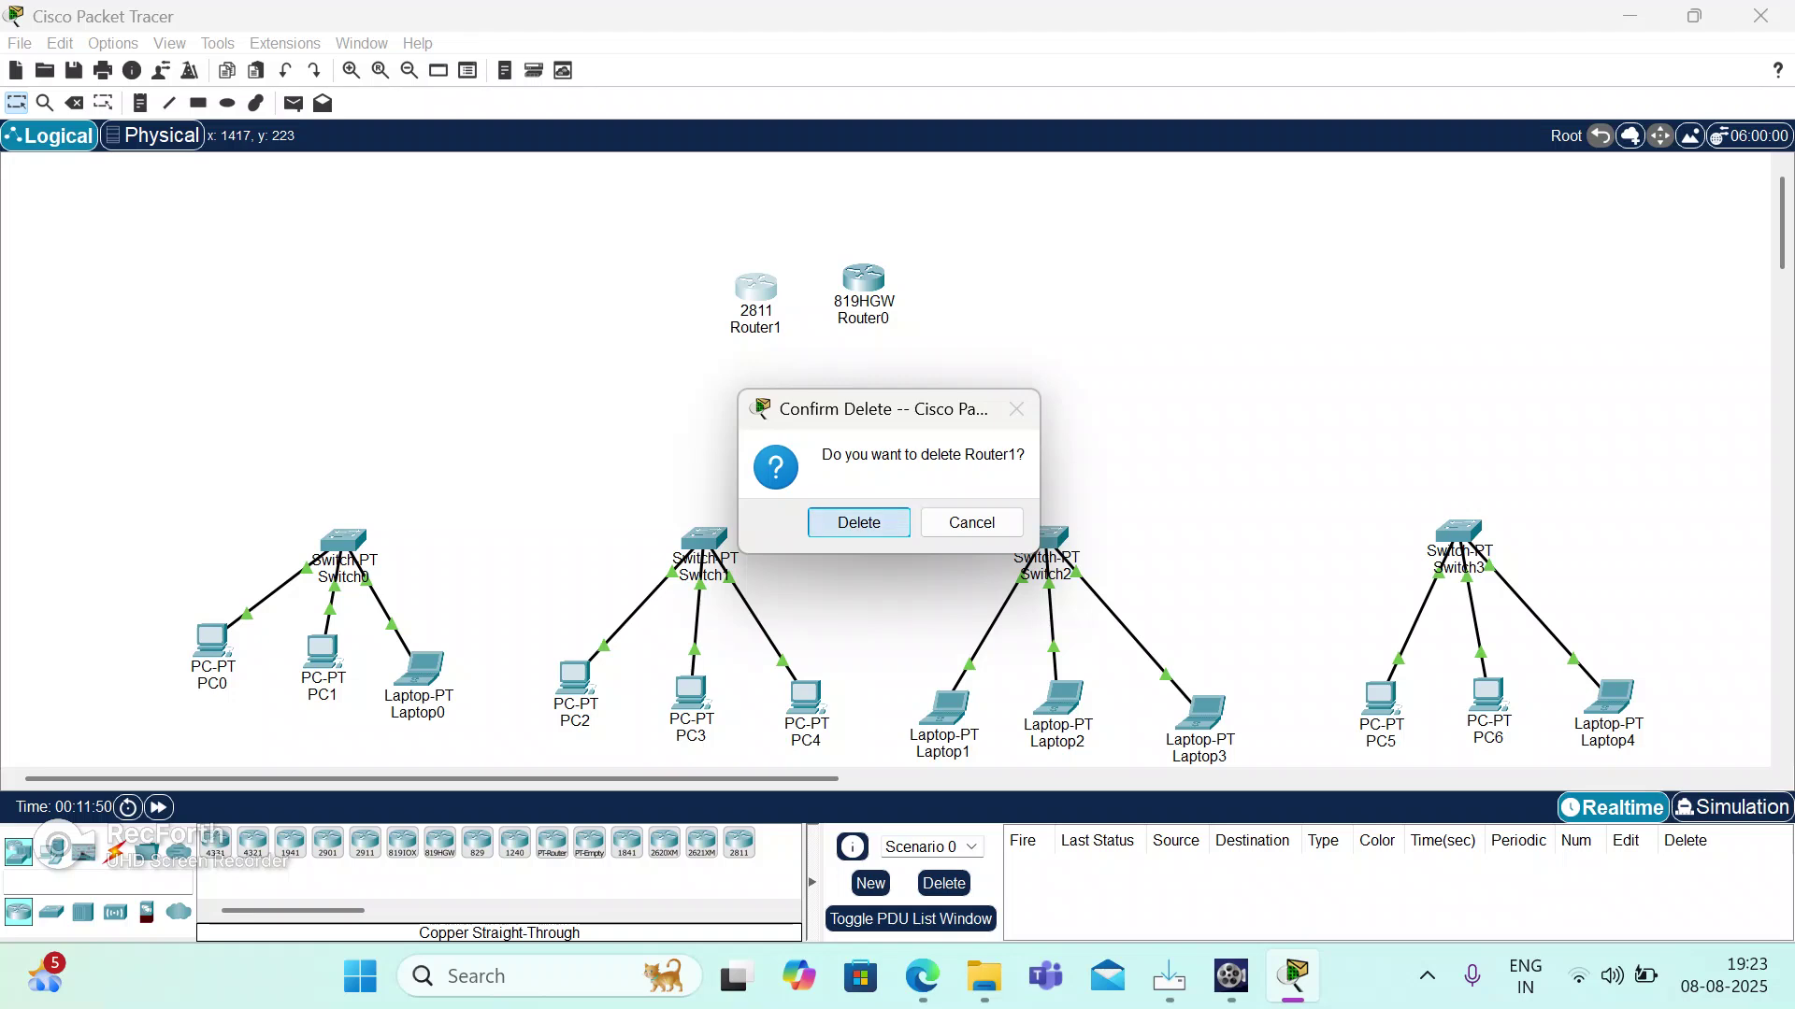
{"action": "key", "text": "Return"}
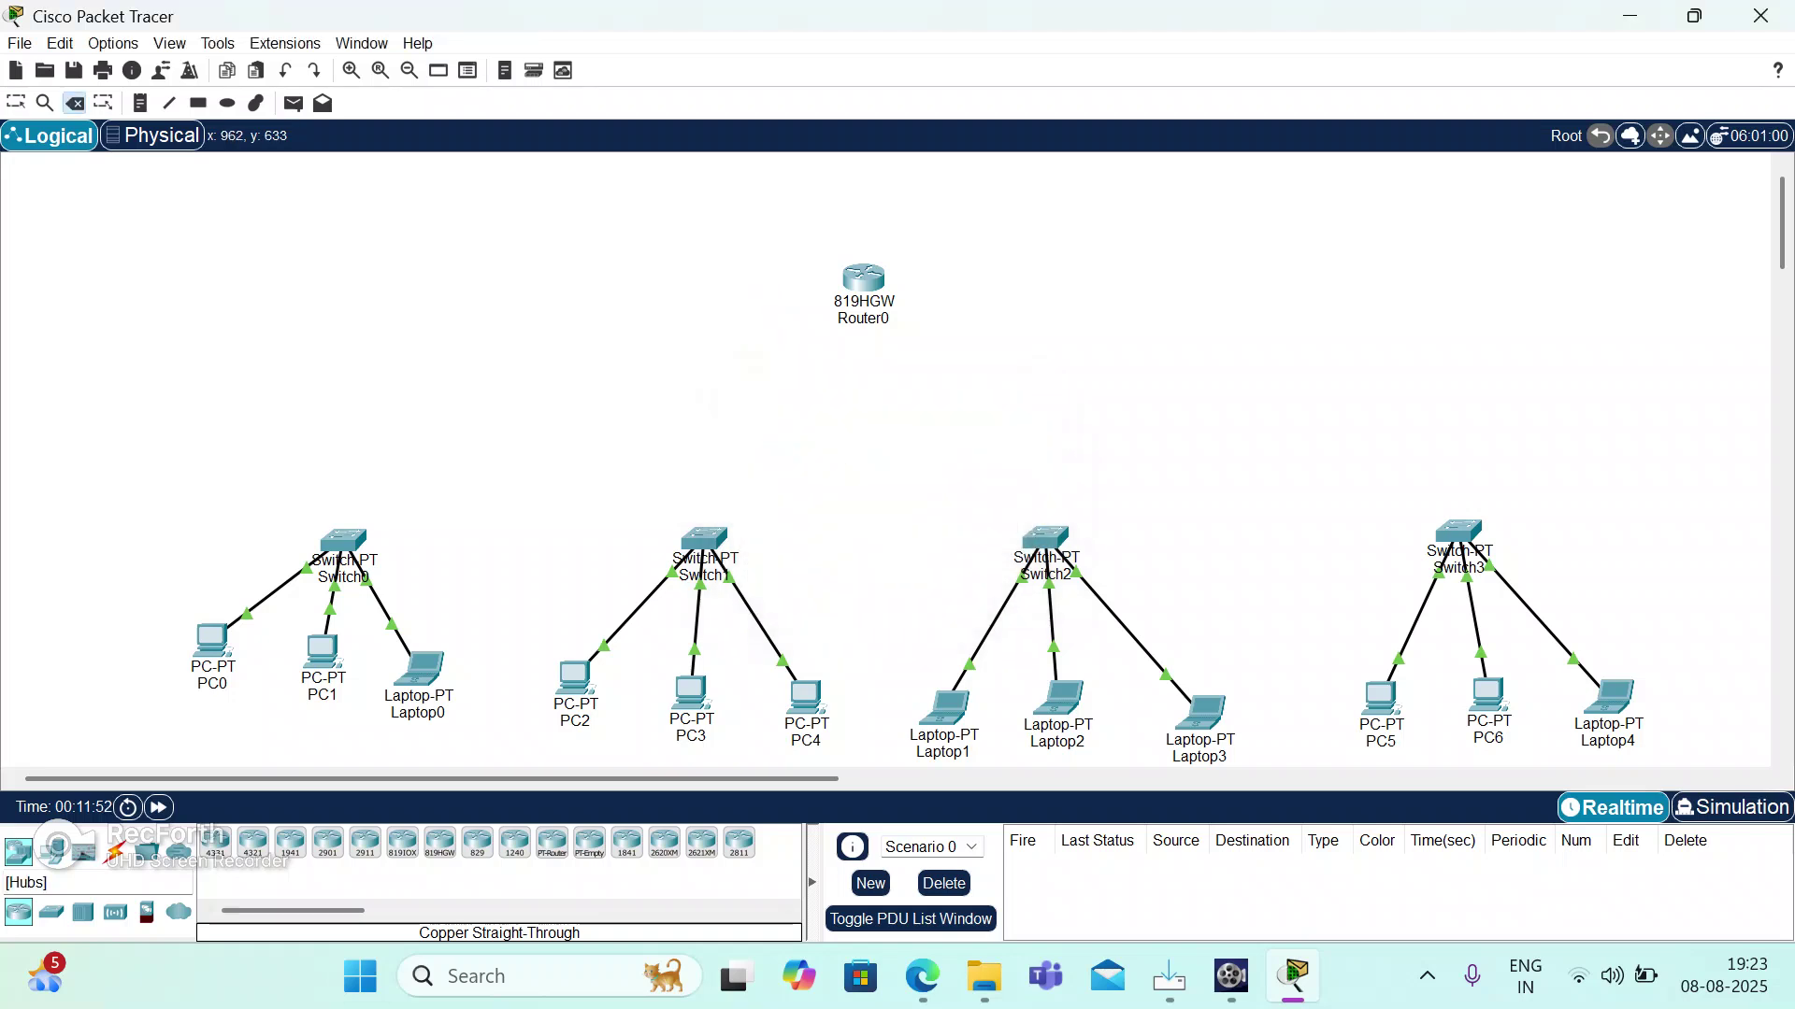
Connect Switch0 to Router0 with an automatically chosen connection type.
{"action": "left_click", "coordinate": [115, 851]}
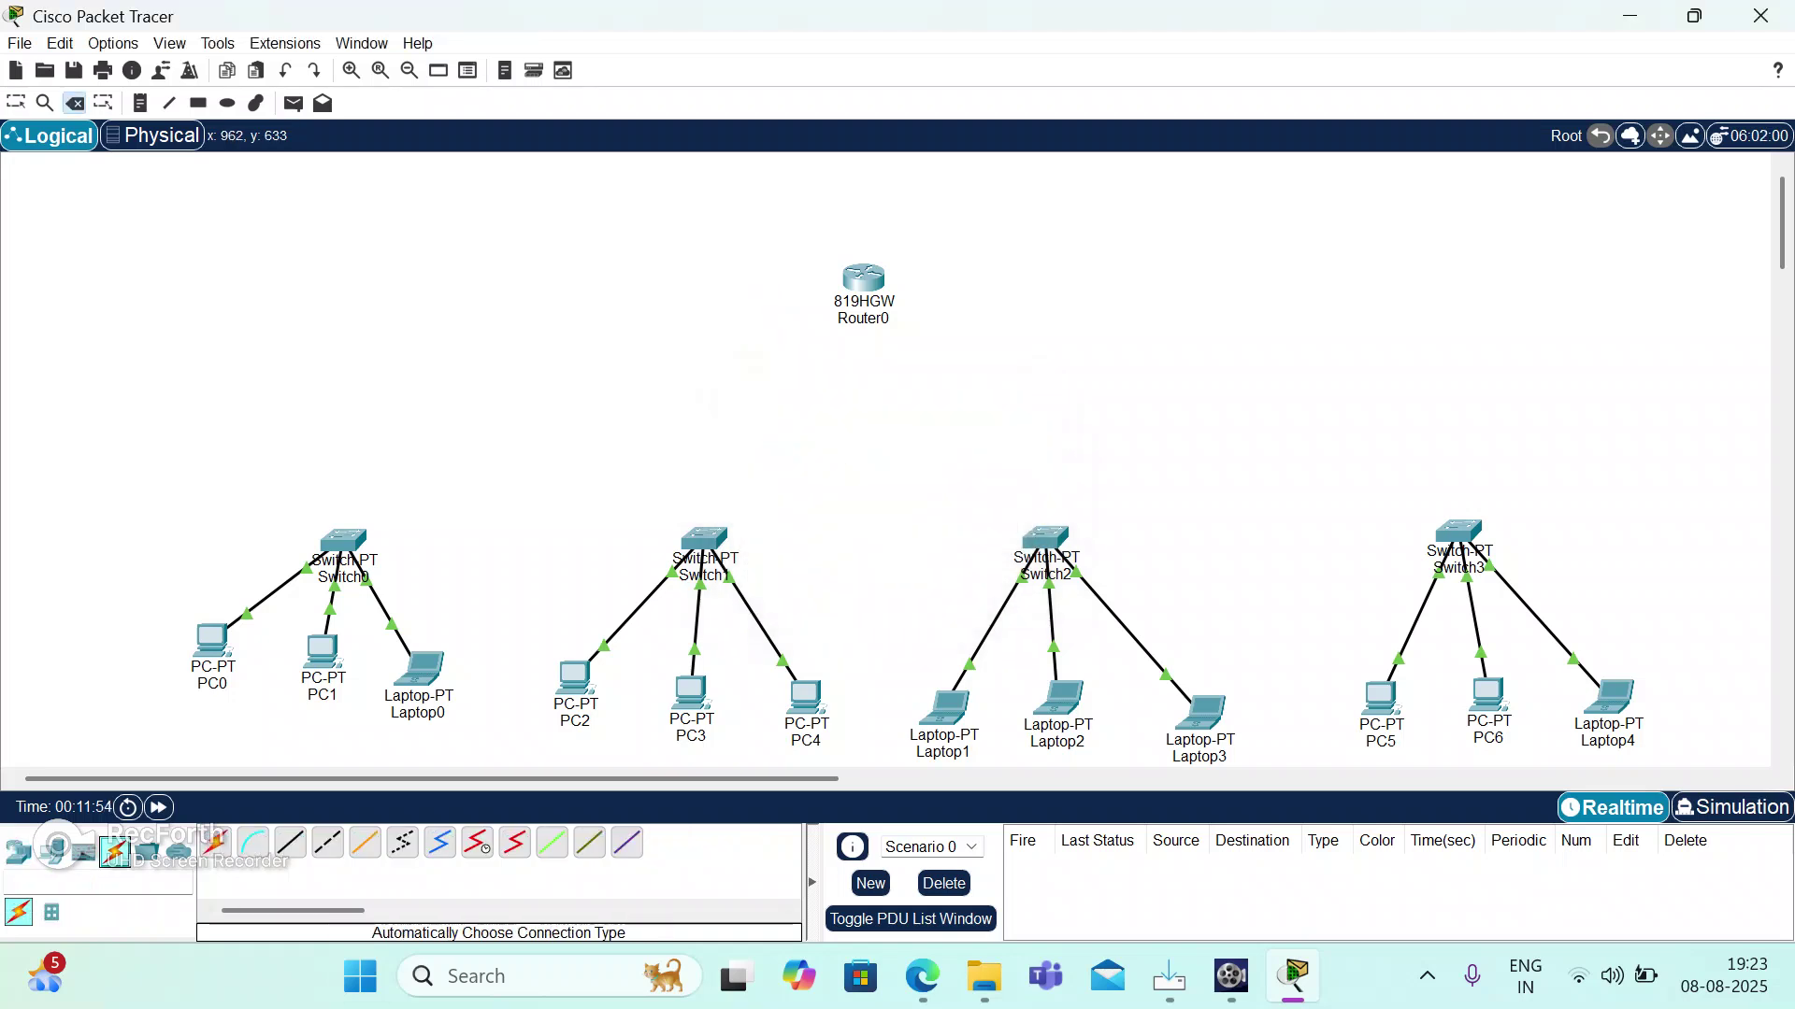
{"action": "left_click", "coordinate": [215, 842]}
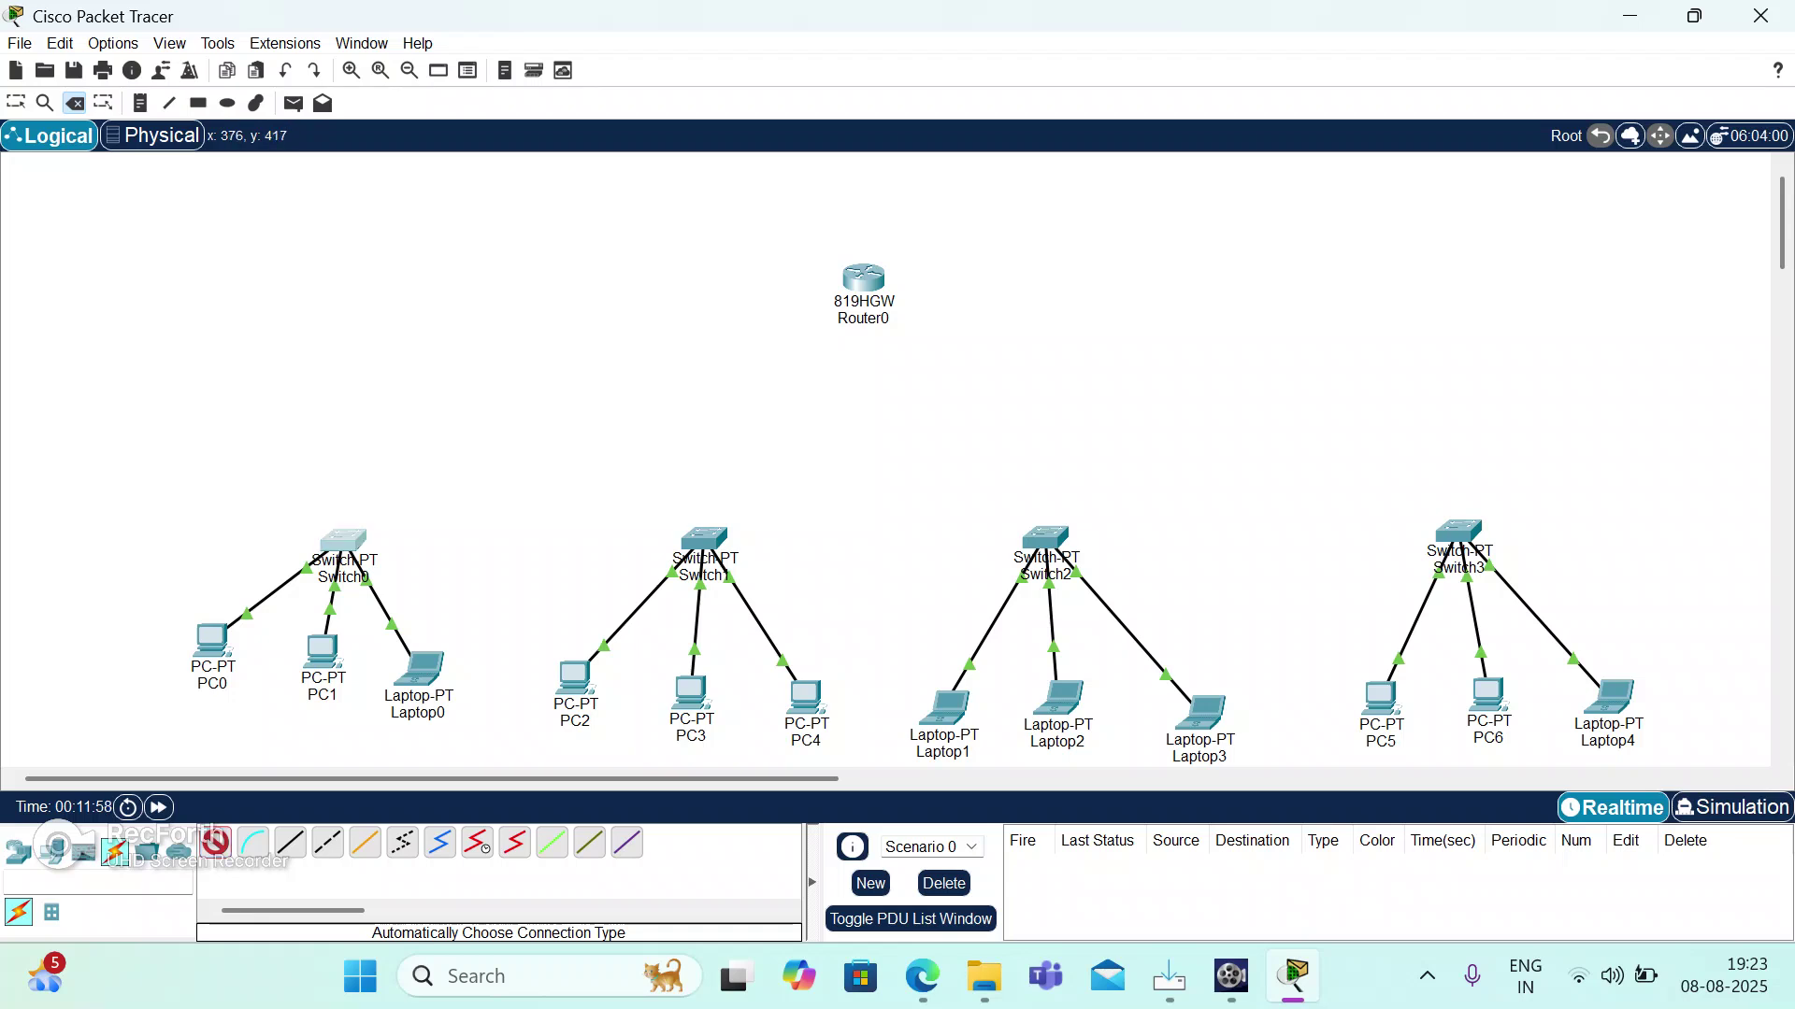
{"action": "left_click", "coordinate": [343, 542]}
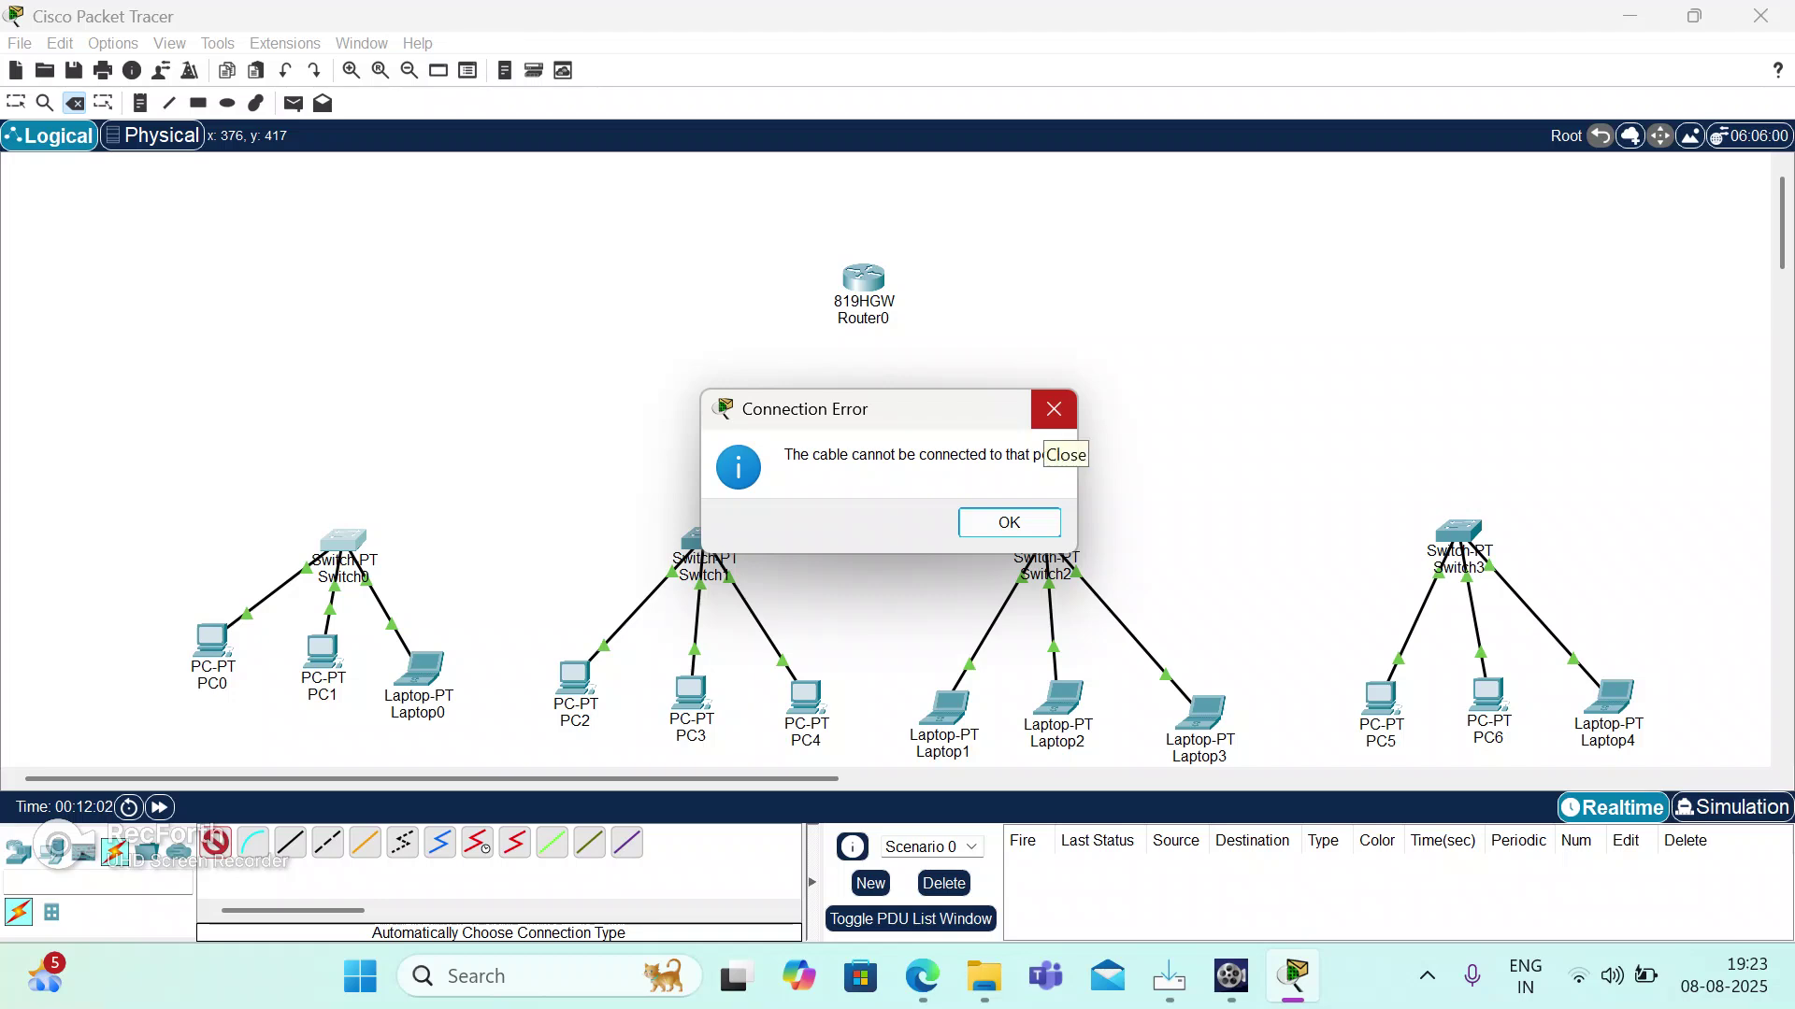
{"action": "left_click", "coordinate": [1054, 409]}
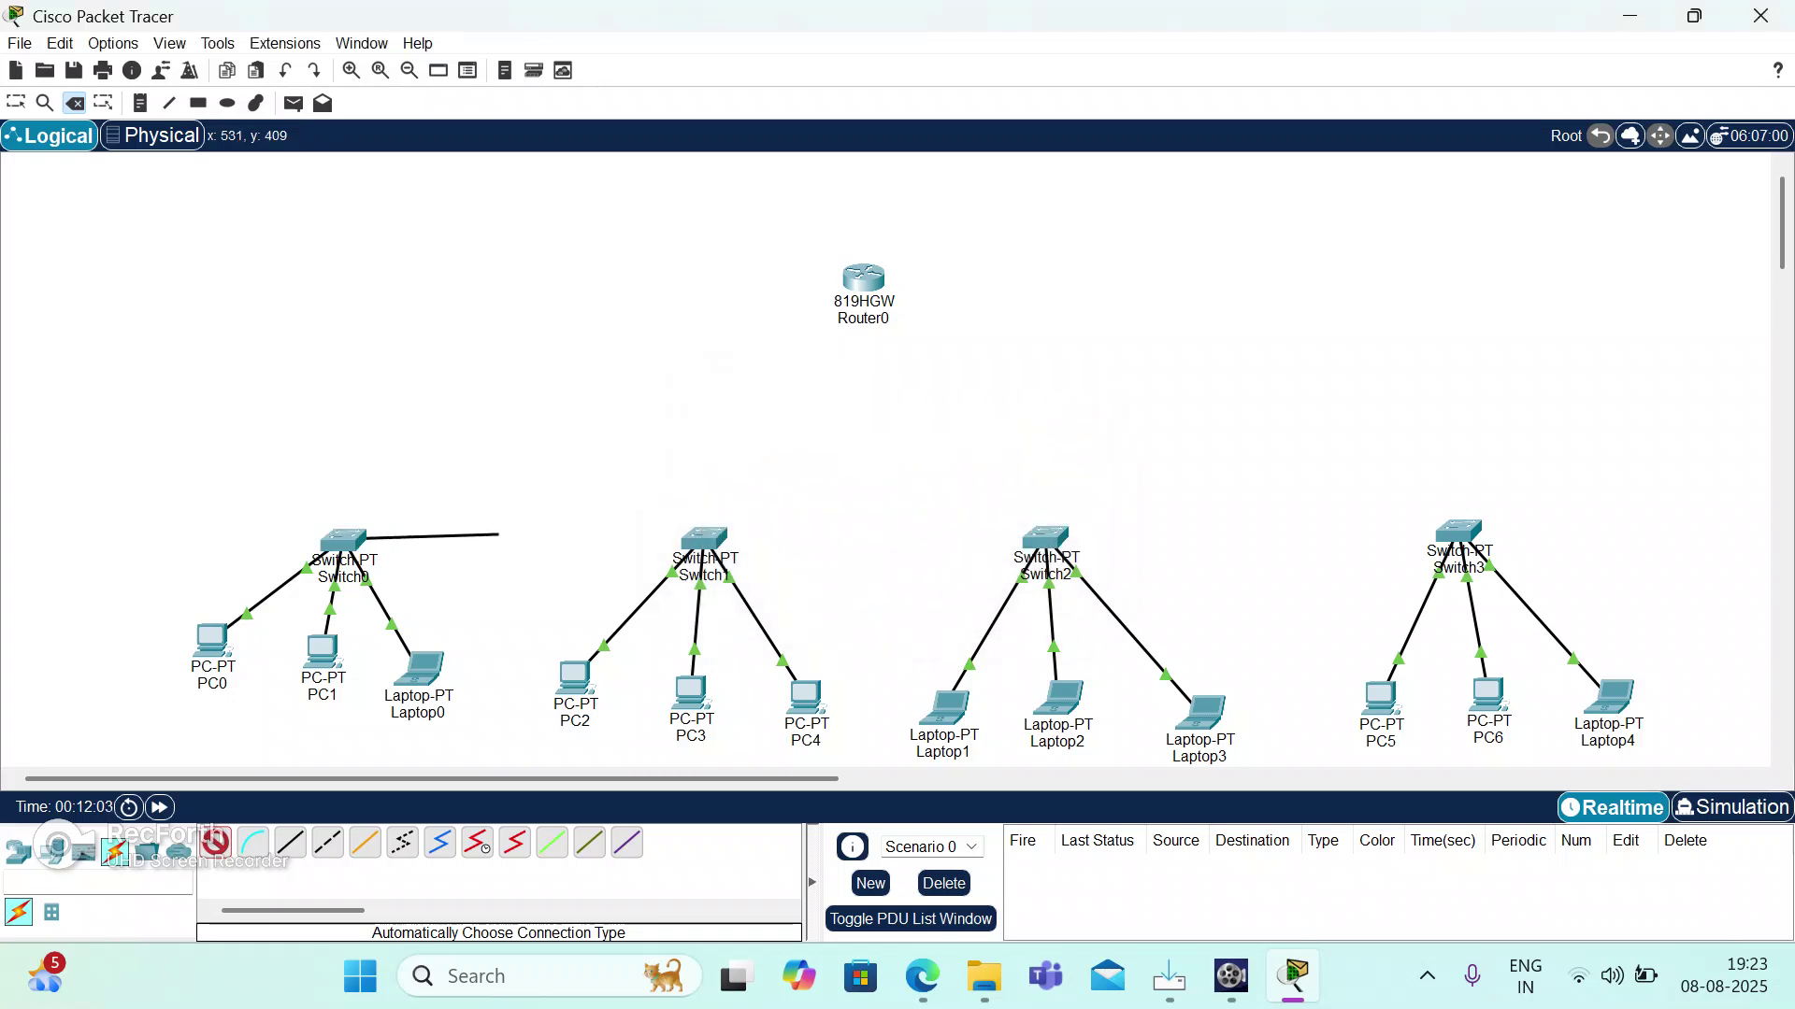
{"action": "left_click", "coordinate": [870, 278]}
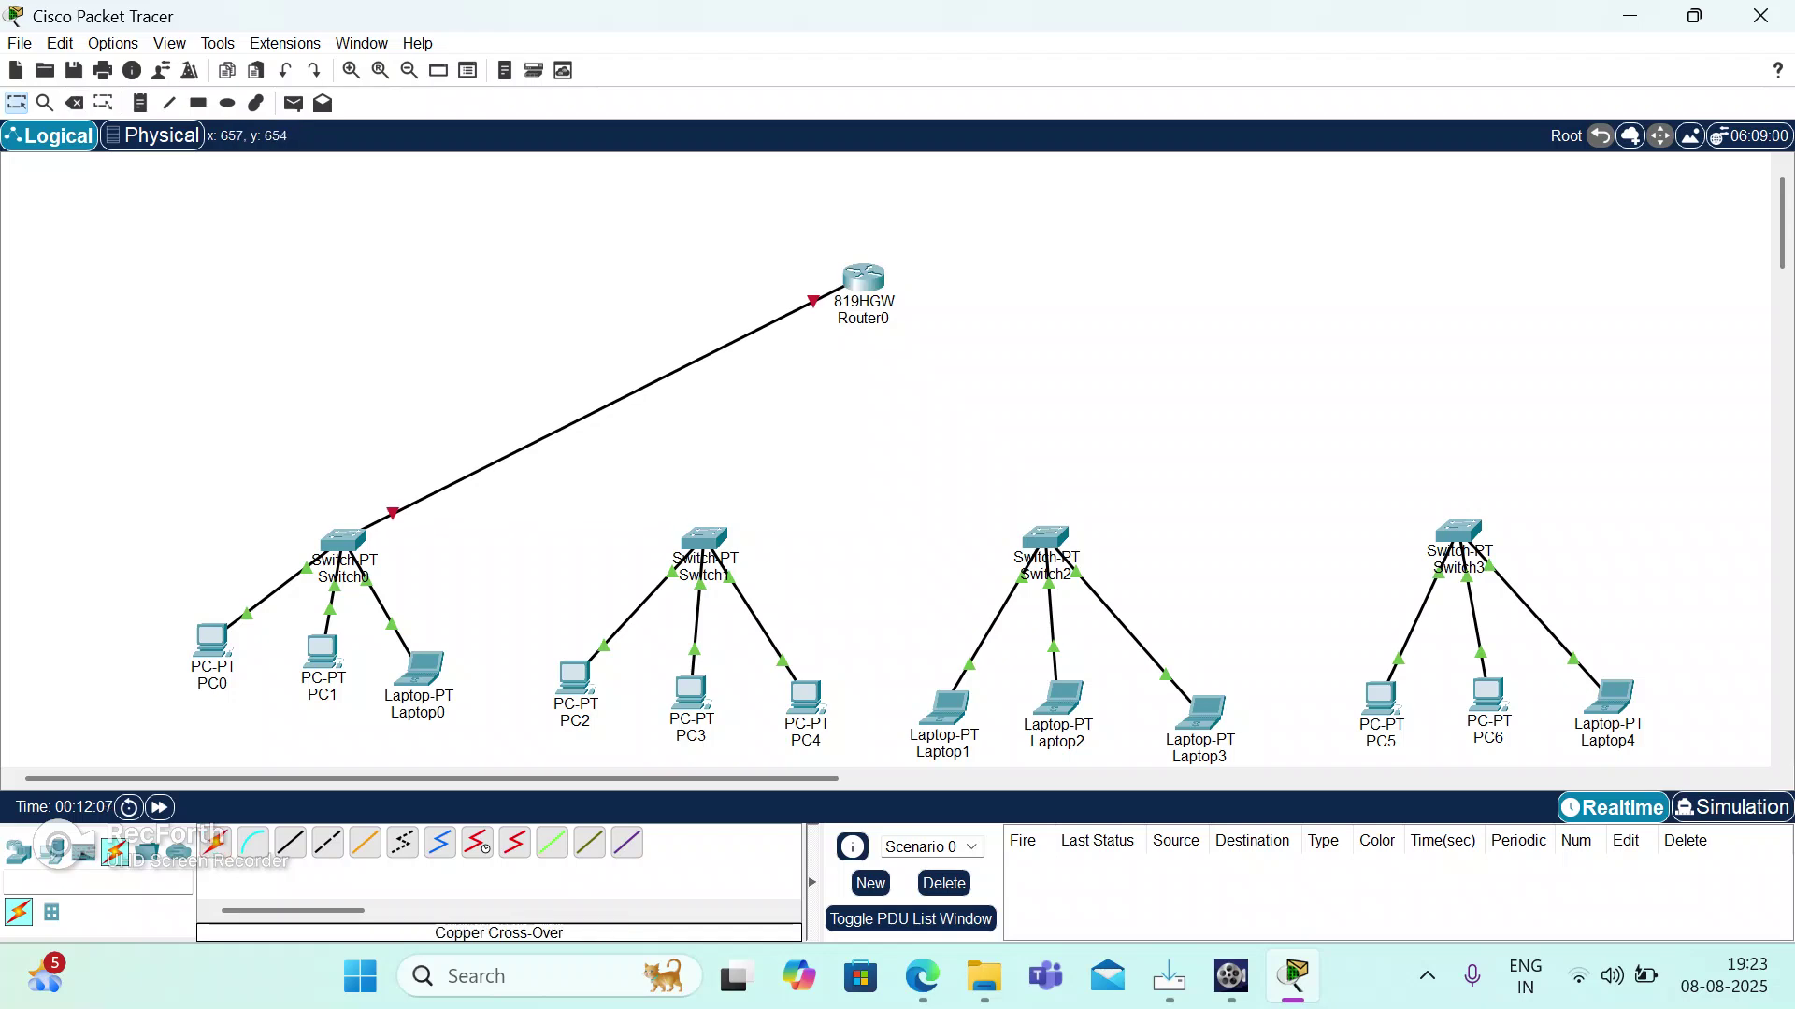
Connect Switch1 to Router0's FastEthernet0 port with a Copper Straight-Through cable.
{"action": "left_click", "coordinate": [289, 842]}
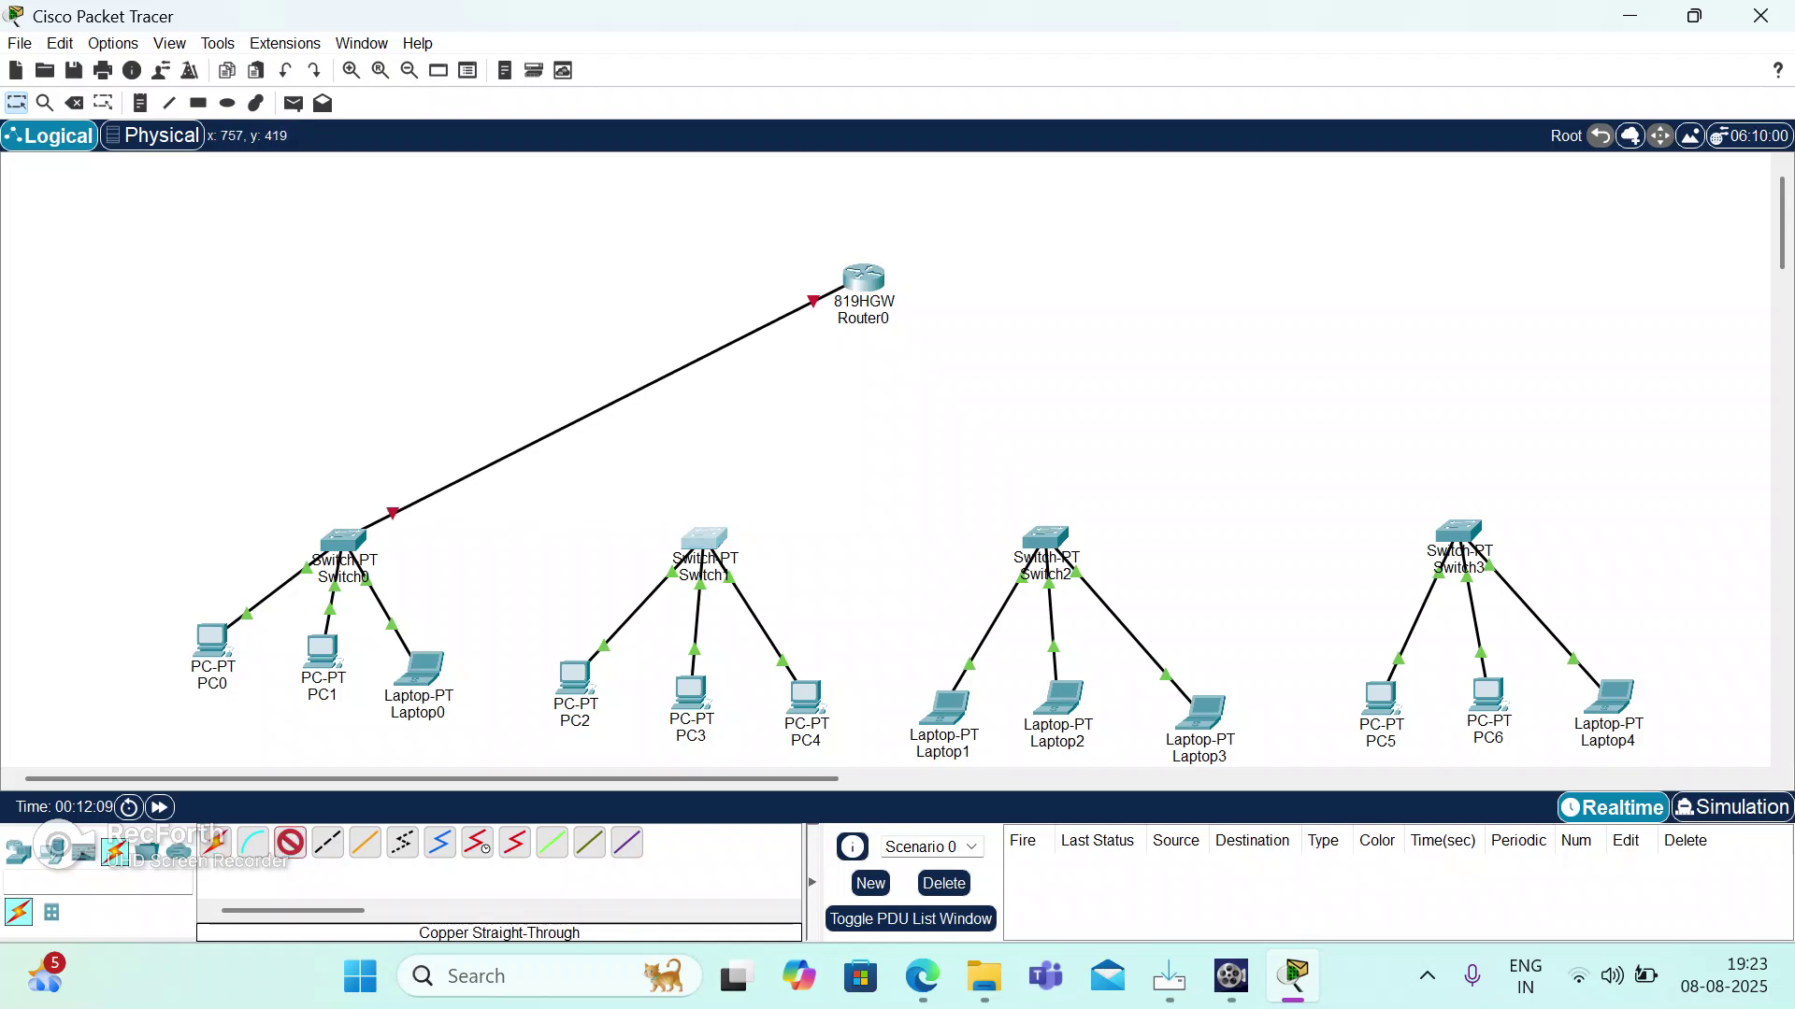
{"action": "left_click", "coordinate": [706, 540]}
{"action": "left_click", "coordinate": [801, 592]}
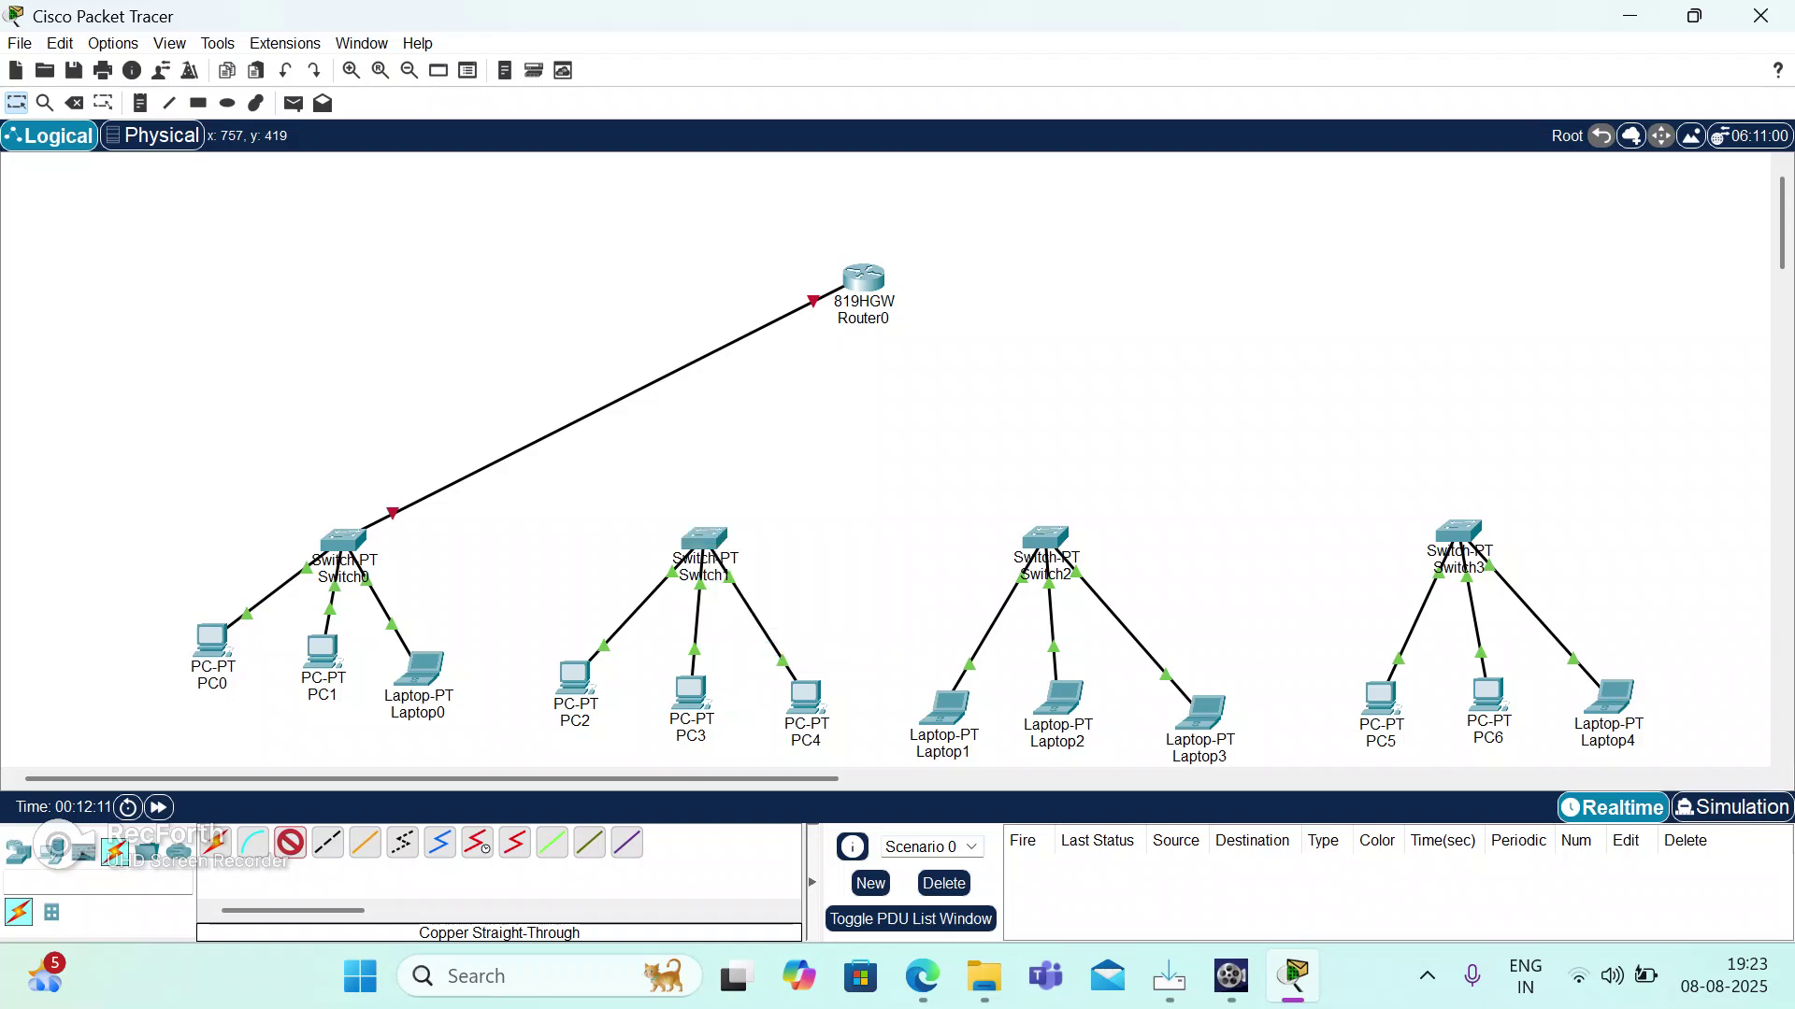
{"action": "left_click", "coordinate": [860, 278]}
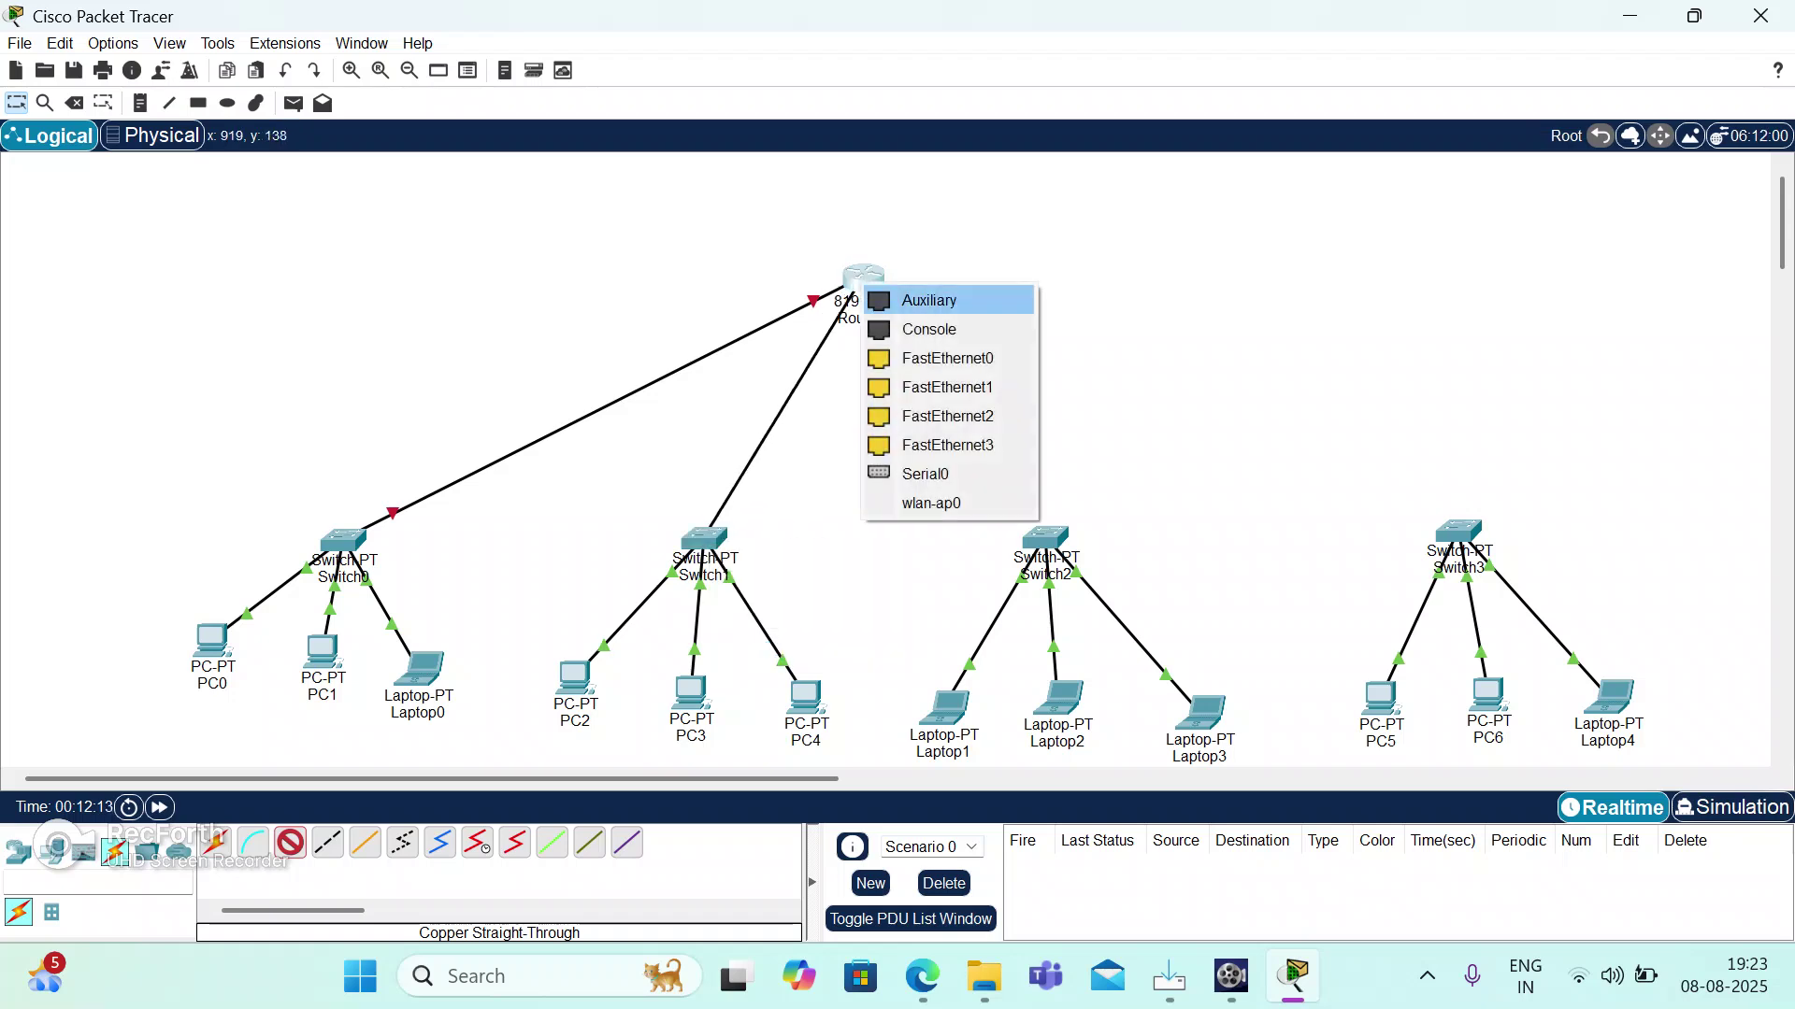
{"action": "left_click", "coordinate": [947, 358]}
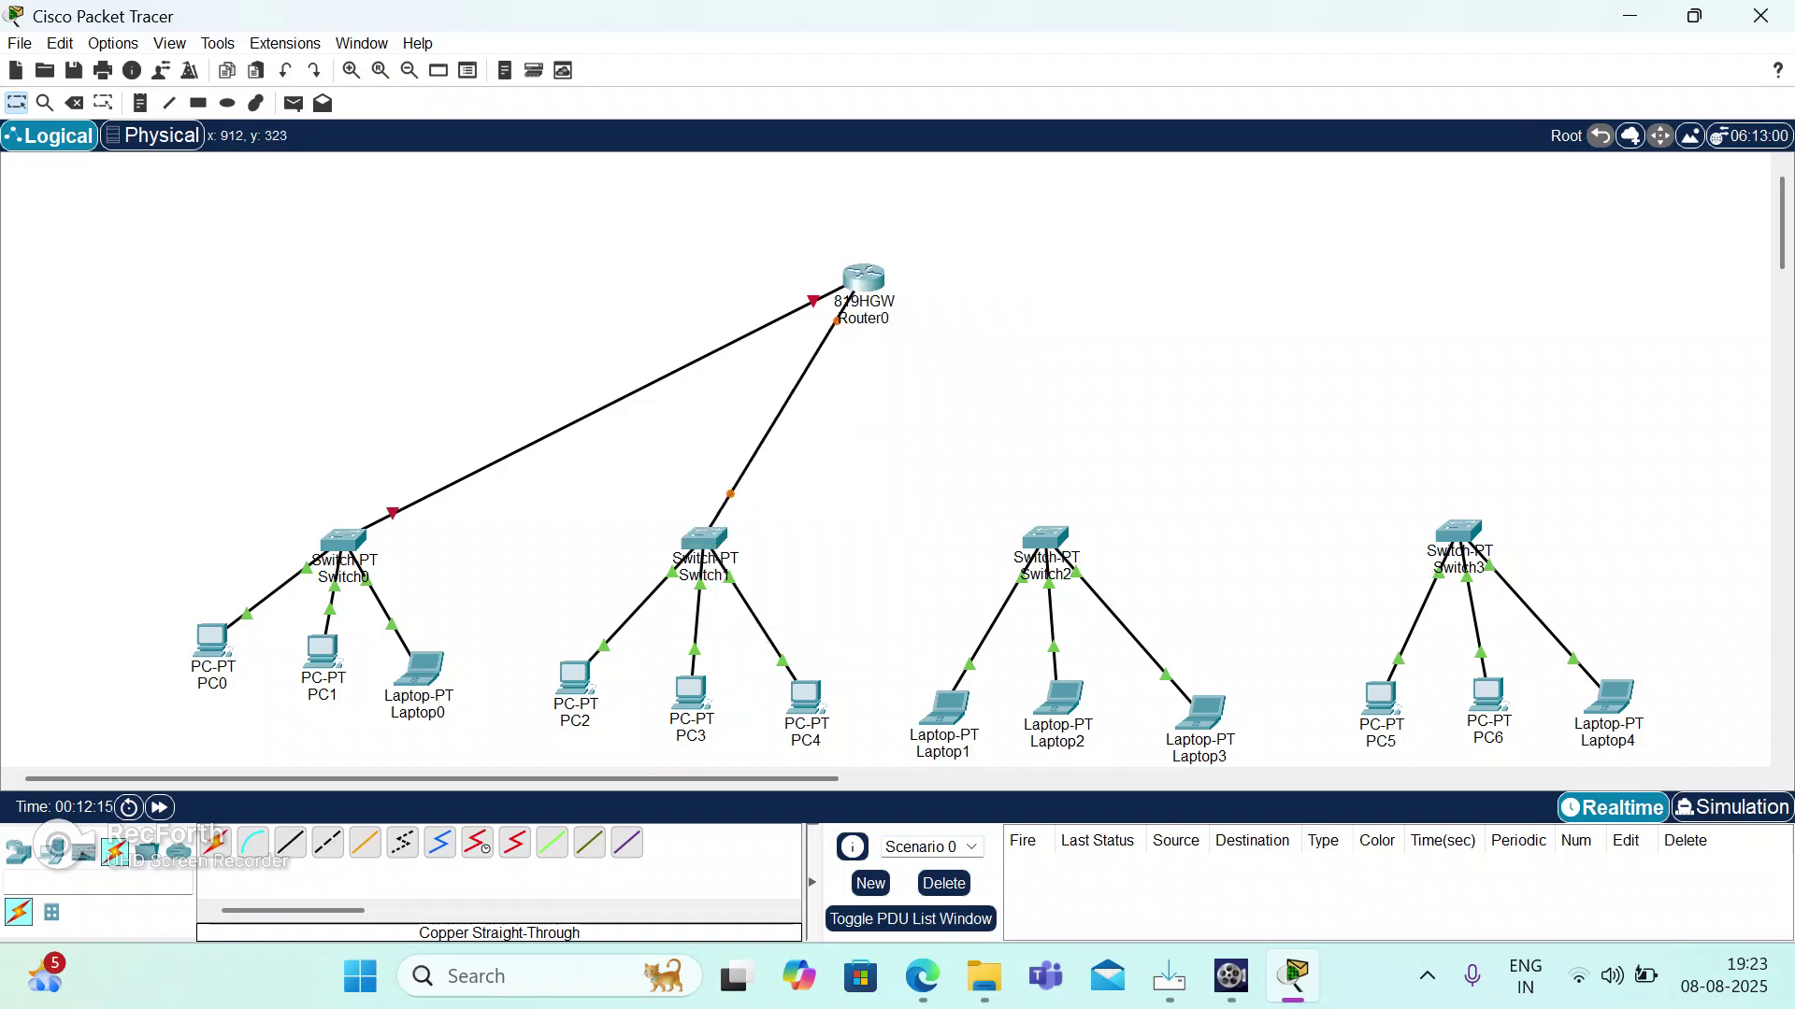
Connect Switch2 to Router0's FastEthernet1 port with a Copper Straight-Through cable.
{"action": "left_click", "coordinate": [289, 843]}
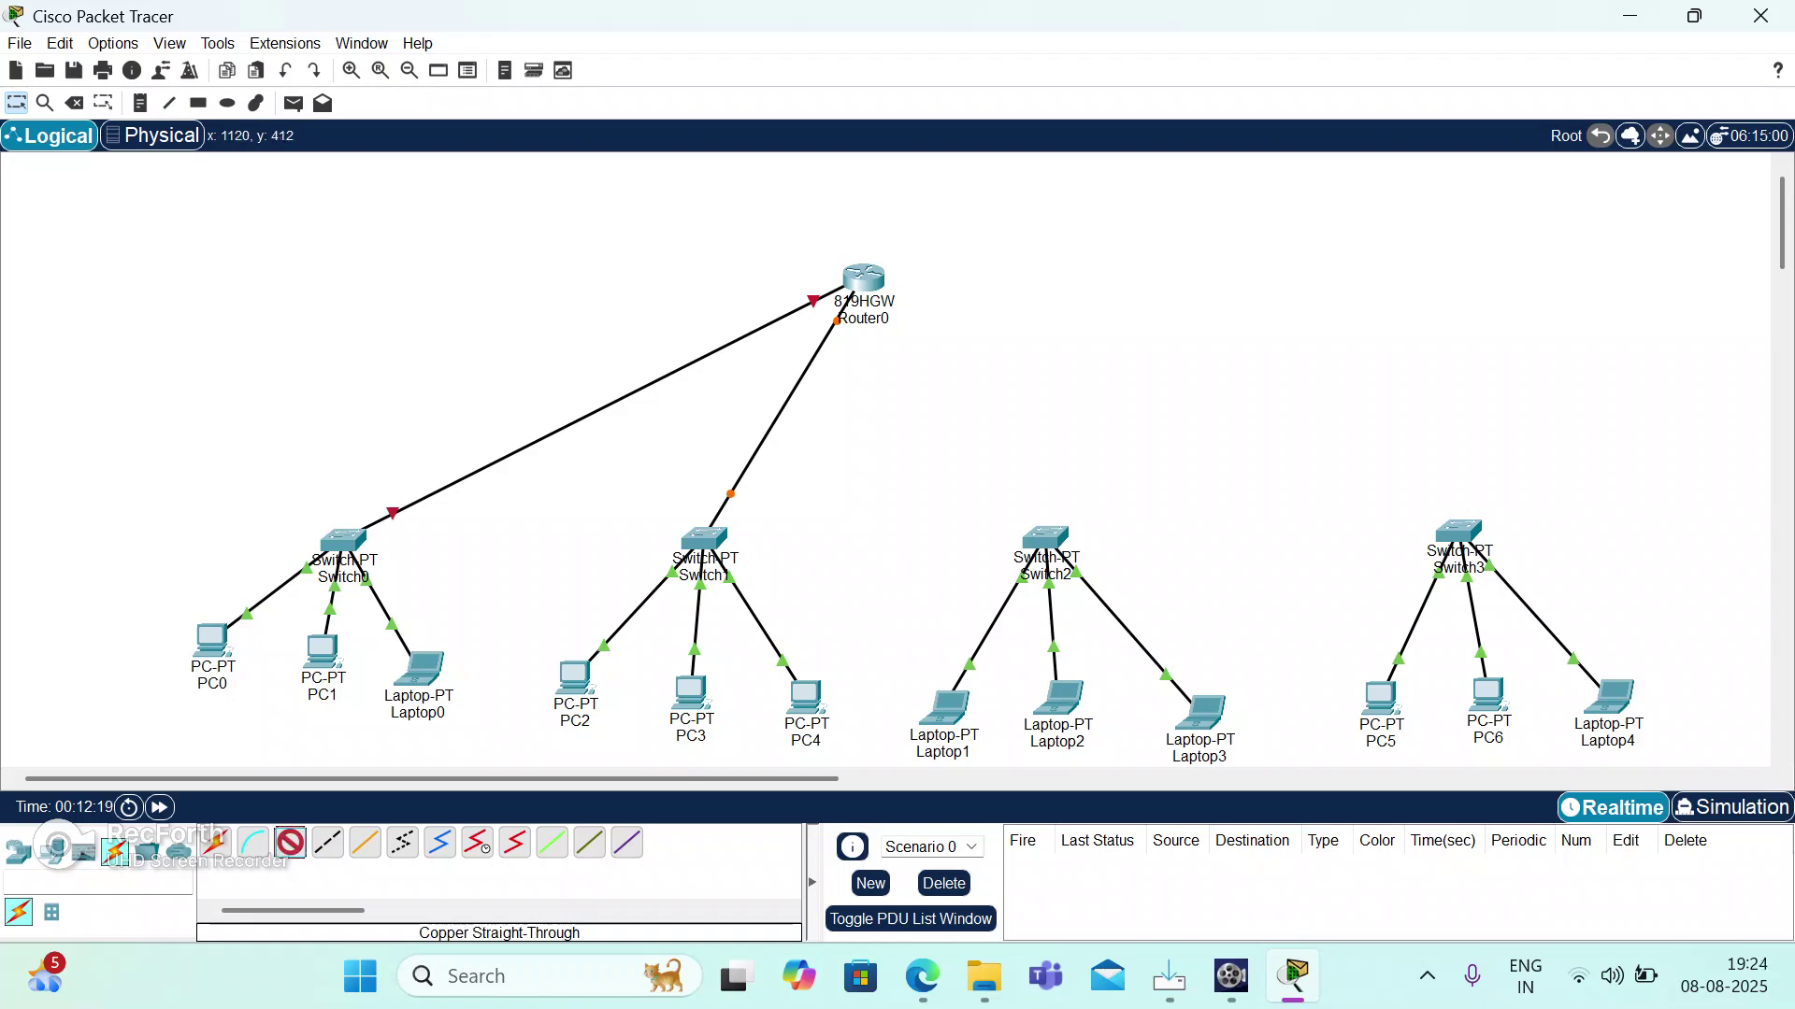
{"action": "left_click", "coordinate": [1044, 538]}
{"action": "left_click", "coordinate": [1103, 585]}
{"action": "left_click", "coordinate": [861, 278]}
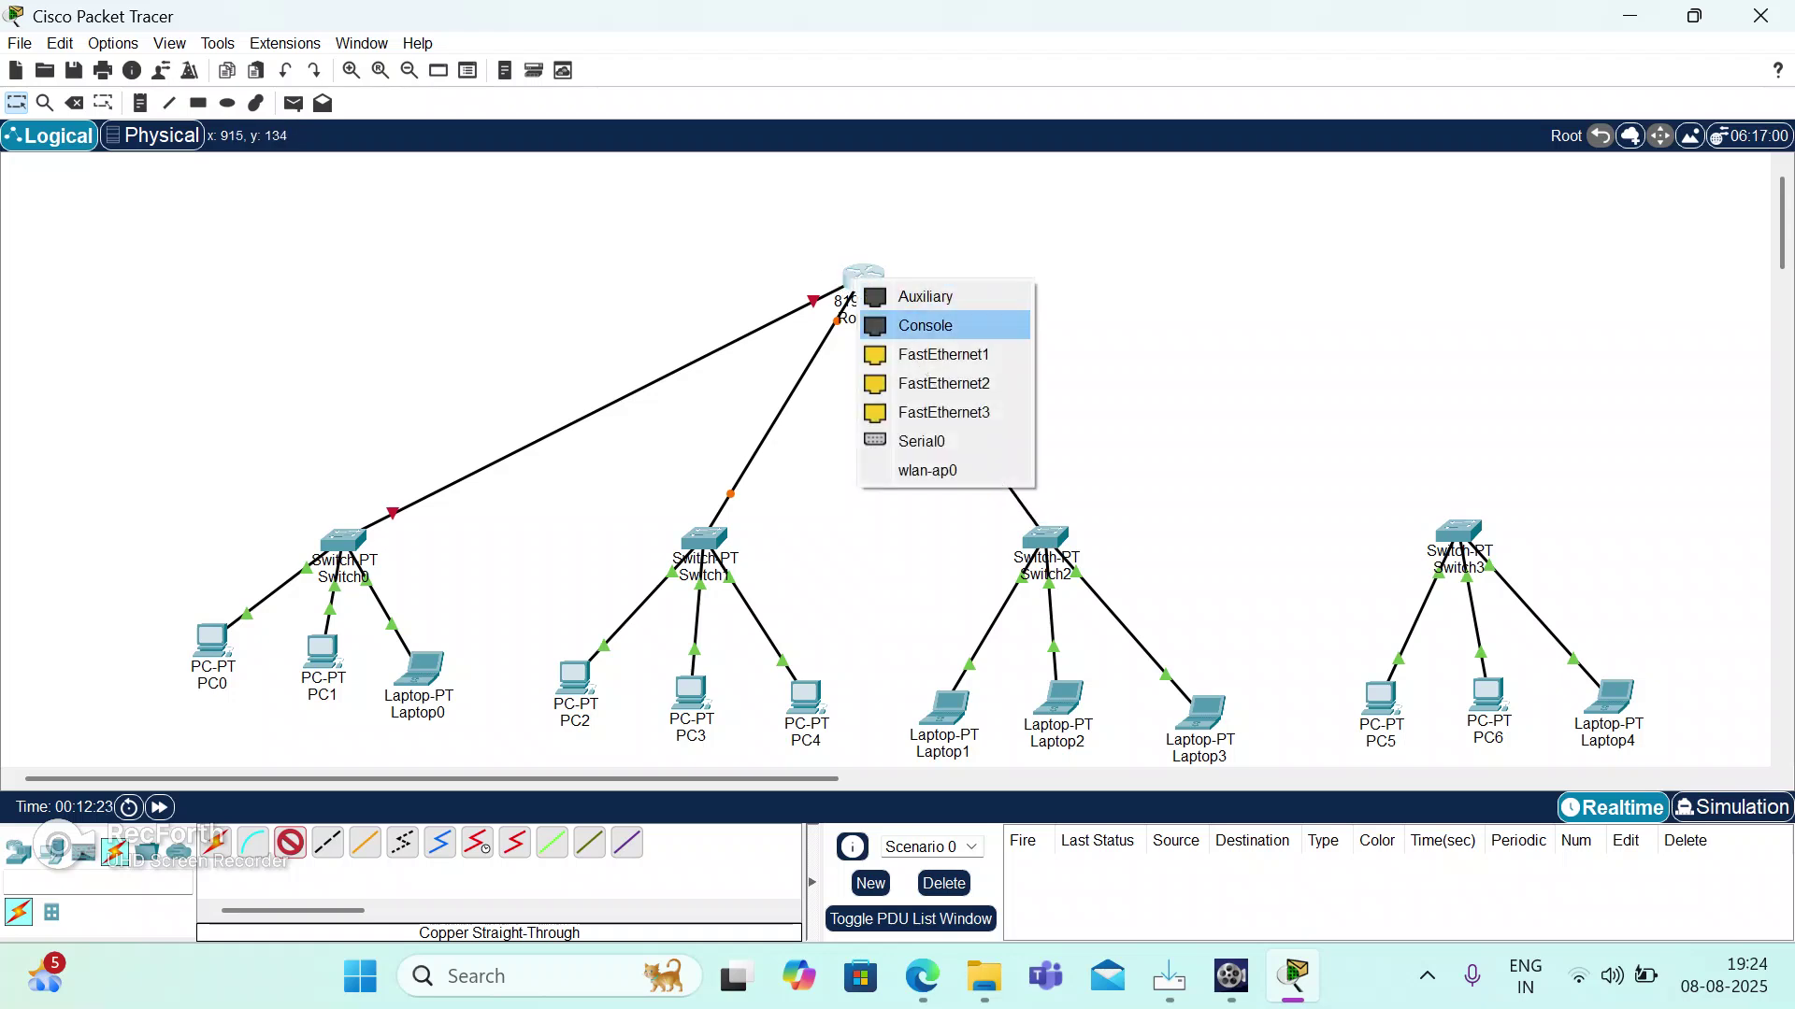
{"action": "left_click", "coordinate": [943, 354]}
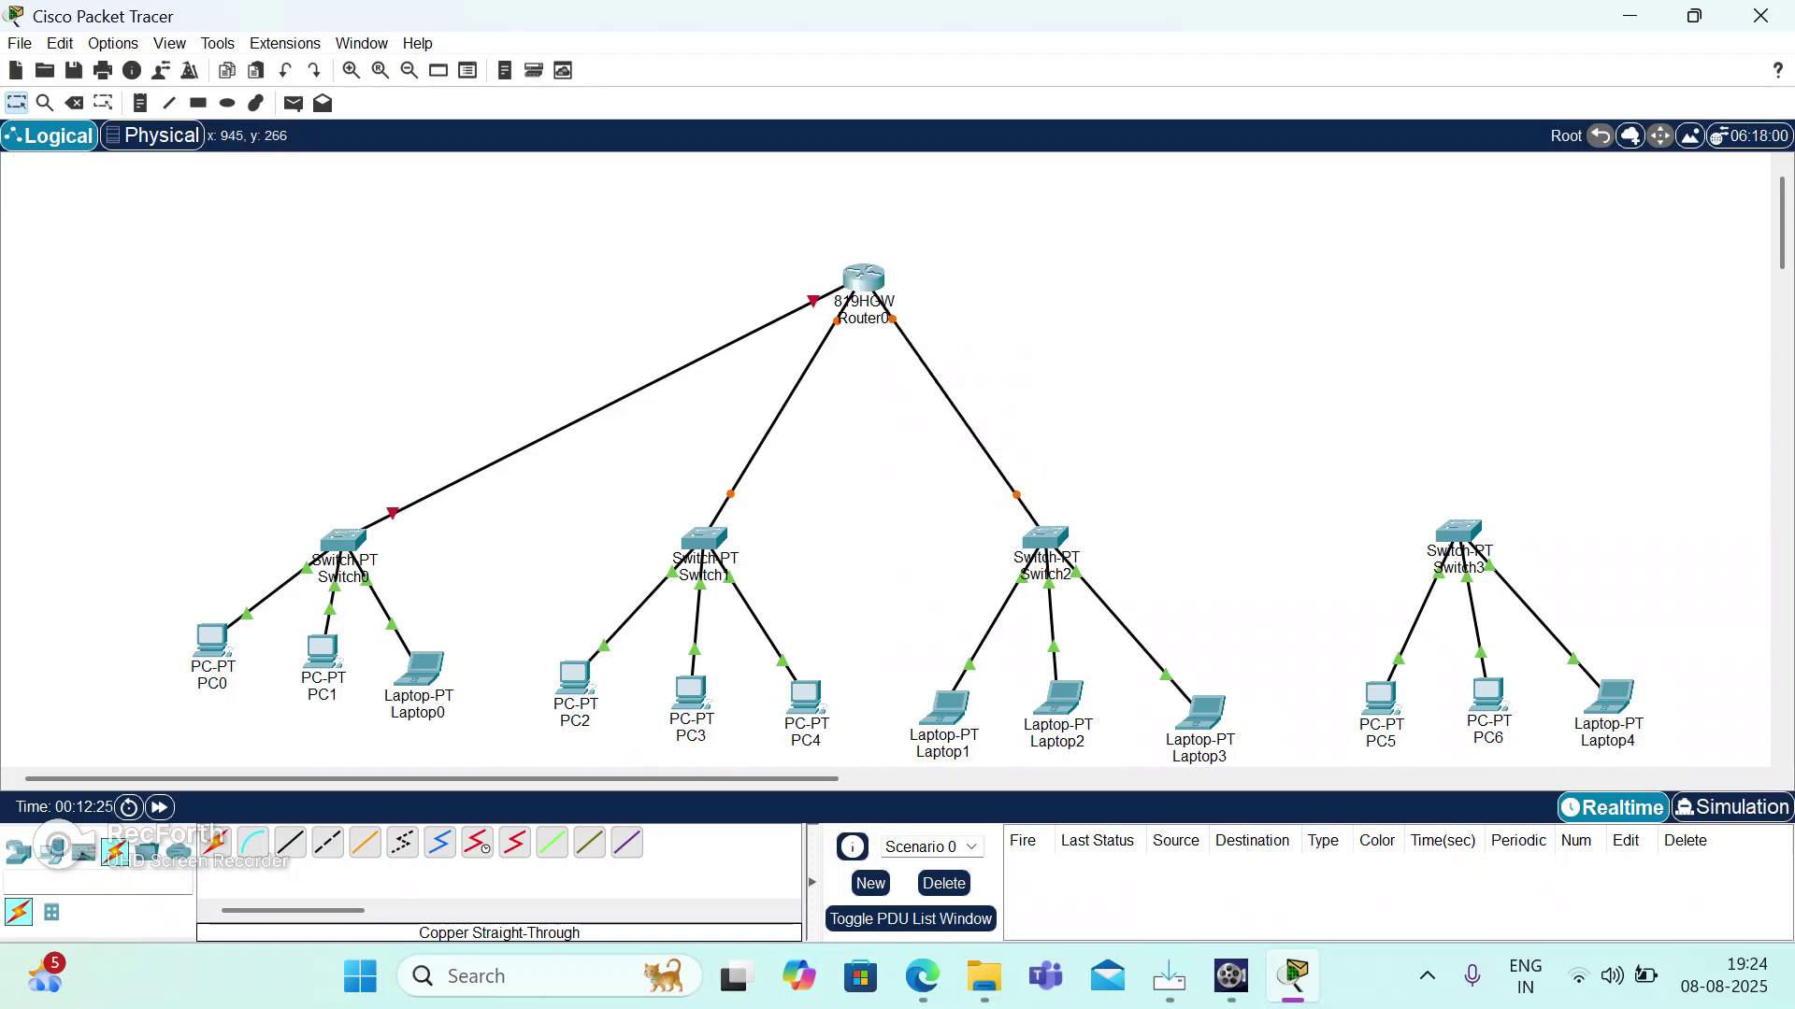
Connect Switch3's FastEthernet3/1 port to Router0's FastEthernet2 port with a Copper Straight-Through cable.
{"action": "left_click", "coordinate": [290, 842]}
{"action": "left_click", "coordinate": [1455, 537]}
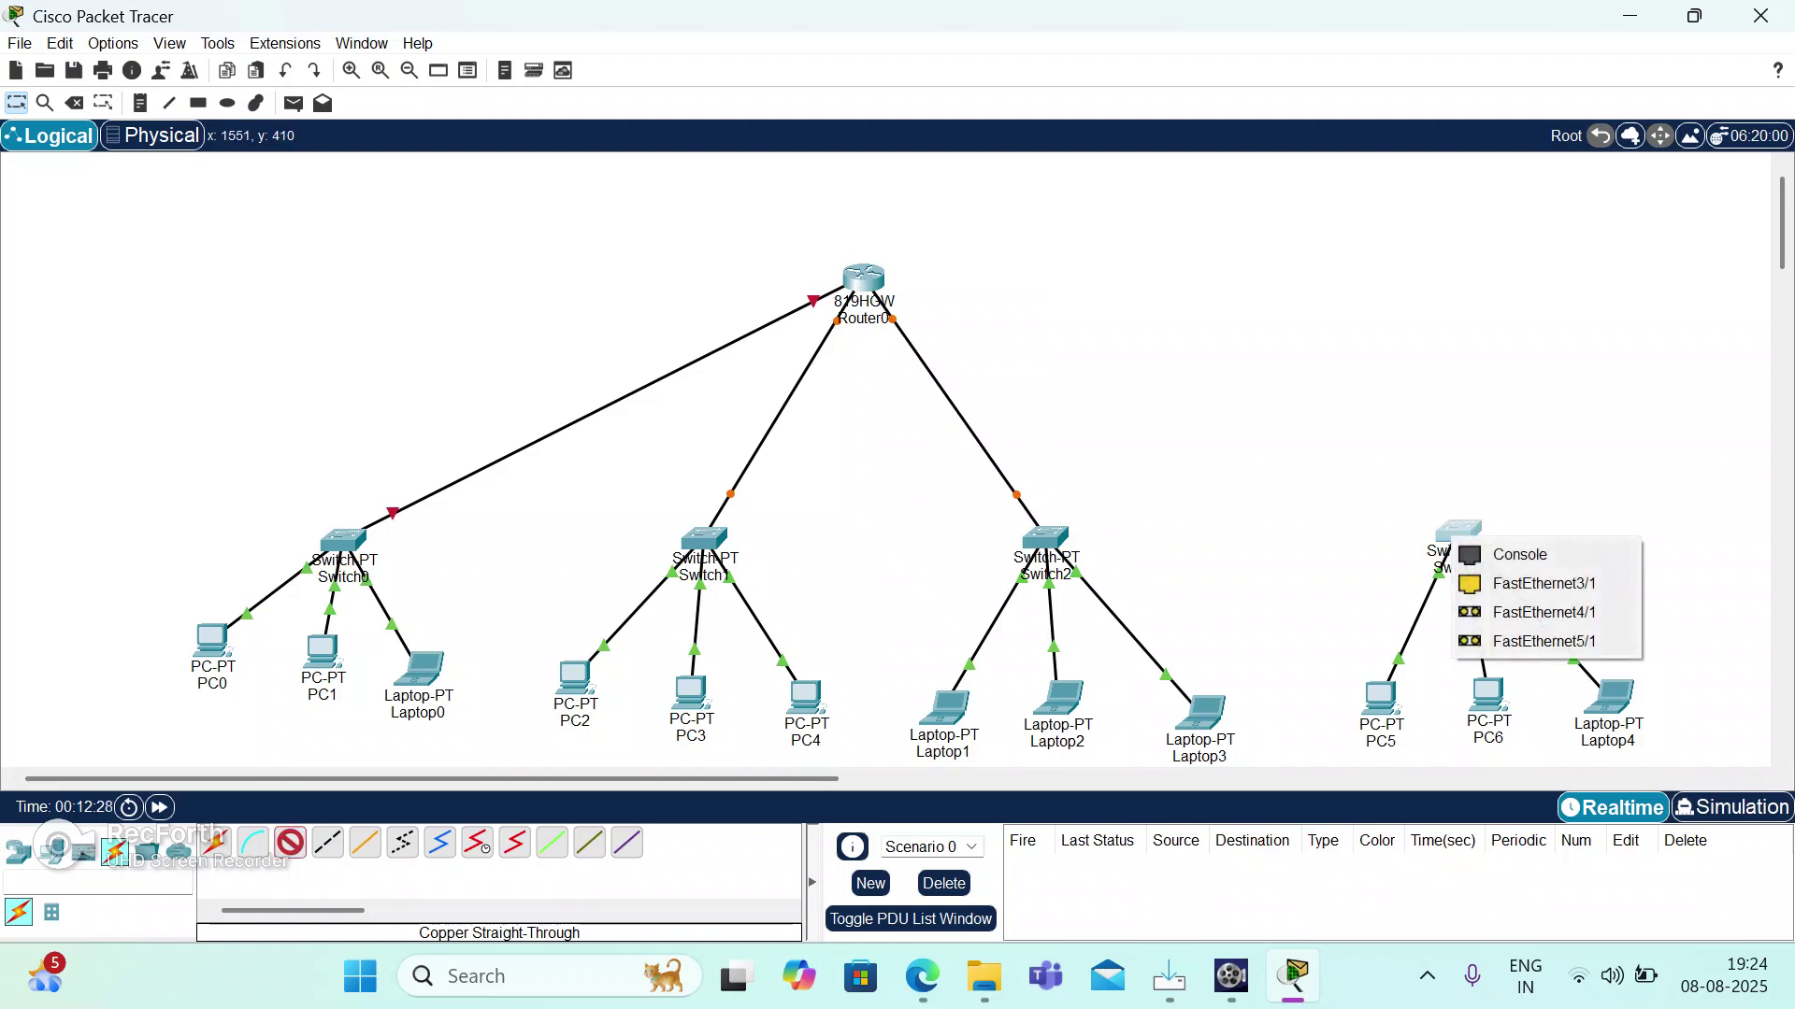
{"action": "left_click", "coordinate": [1543, 583]}
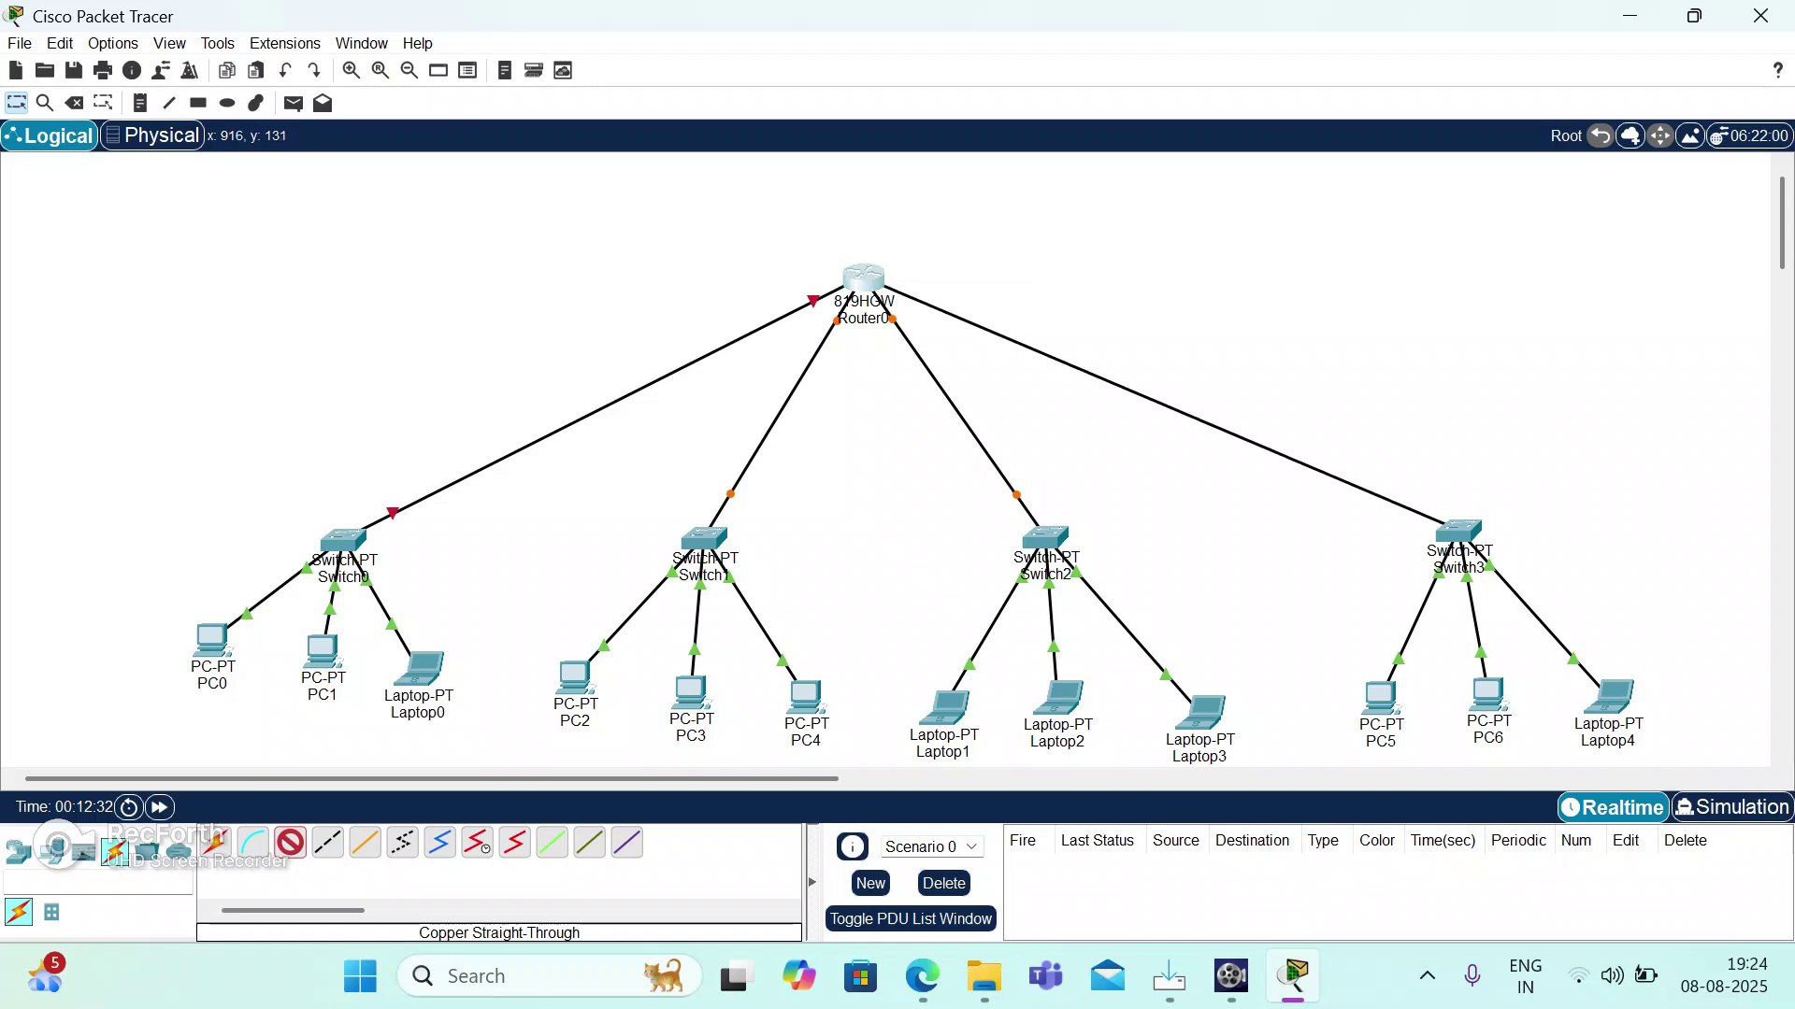
{"action": "left_click", "coordinate": [856, 275]}
{"action": "left_click", "coordinate": [944, 351]}
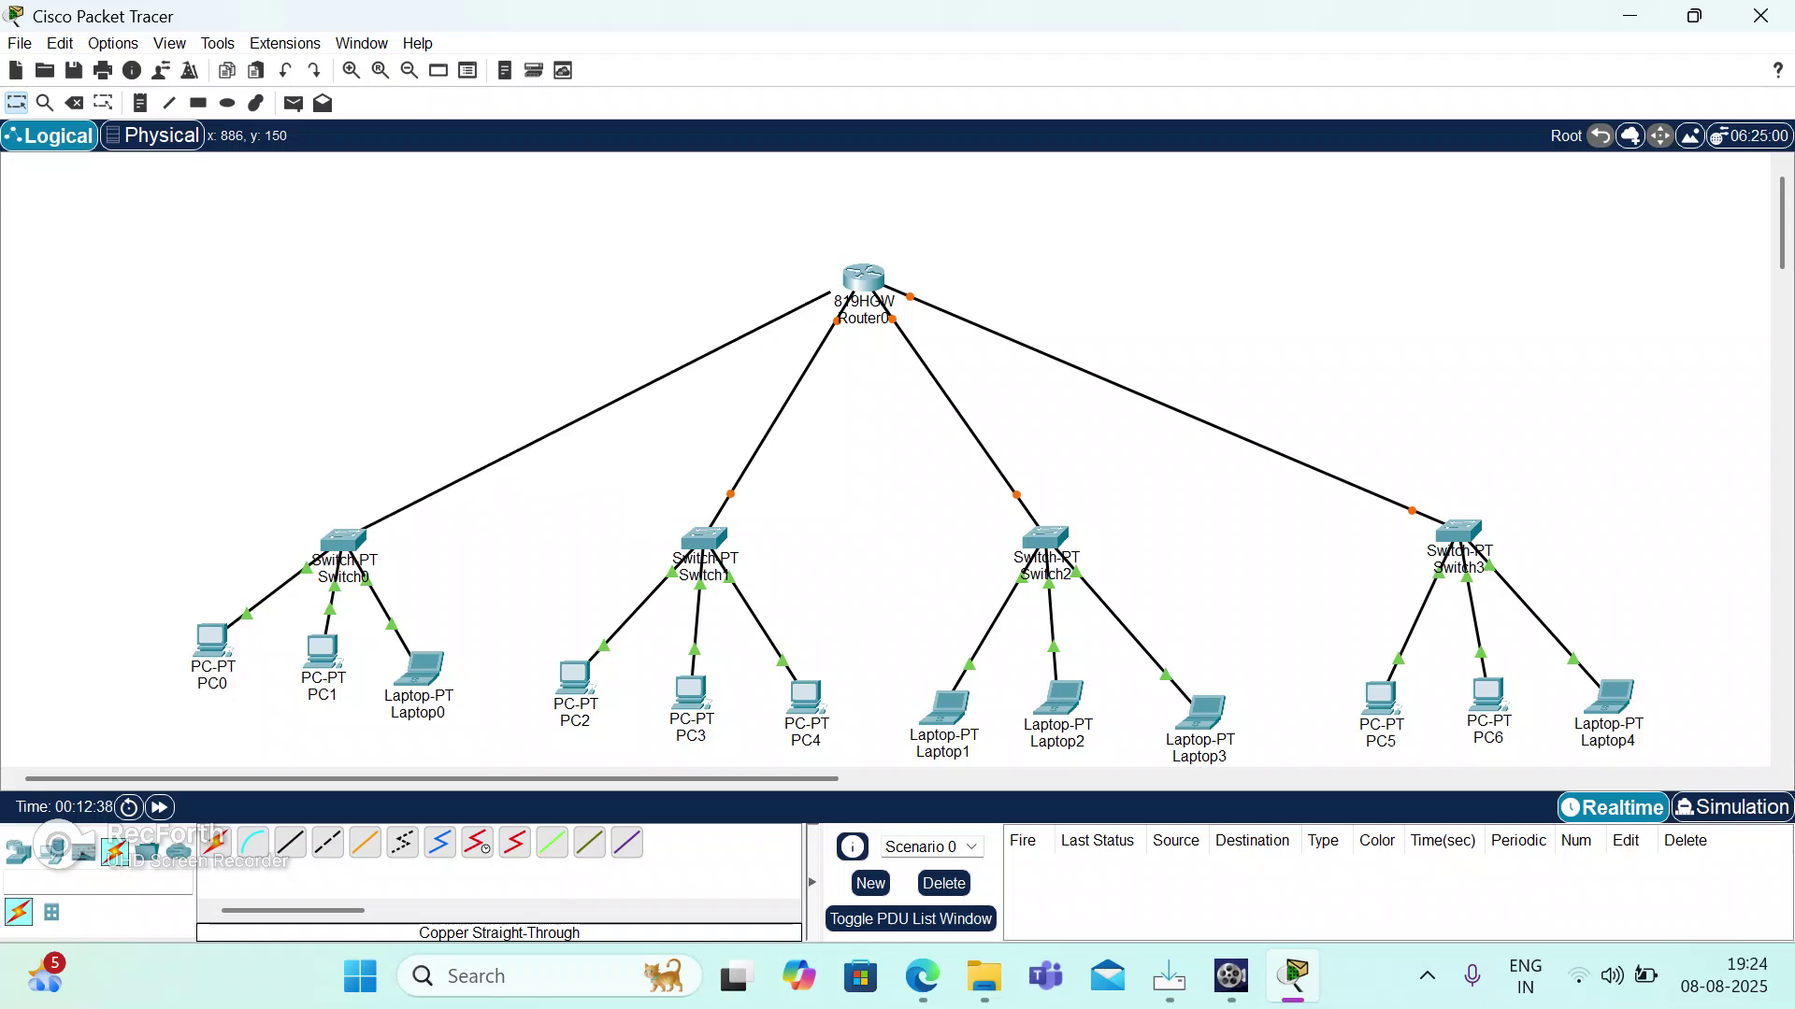
Reattach Switch0's link to Router0's FastEthernet3 port and check the router's FastEthernet0 to FastEthernet3 interface settings.
{"action": "left_click", "coordinate": [857, 276]}
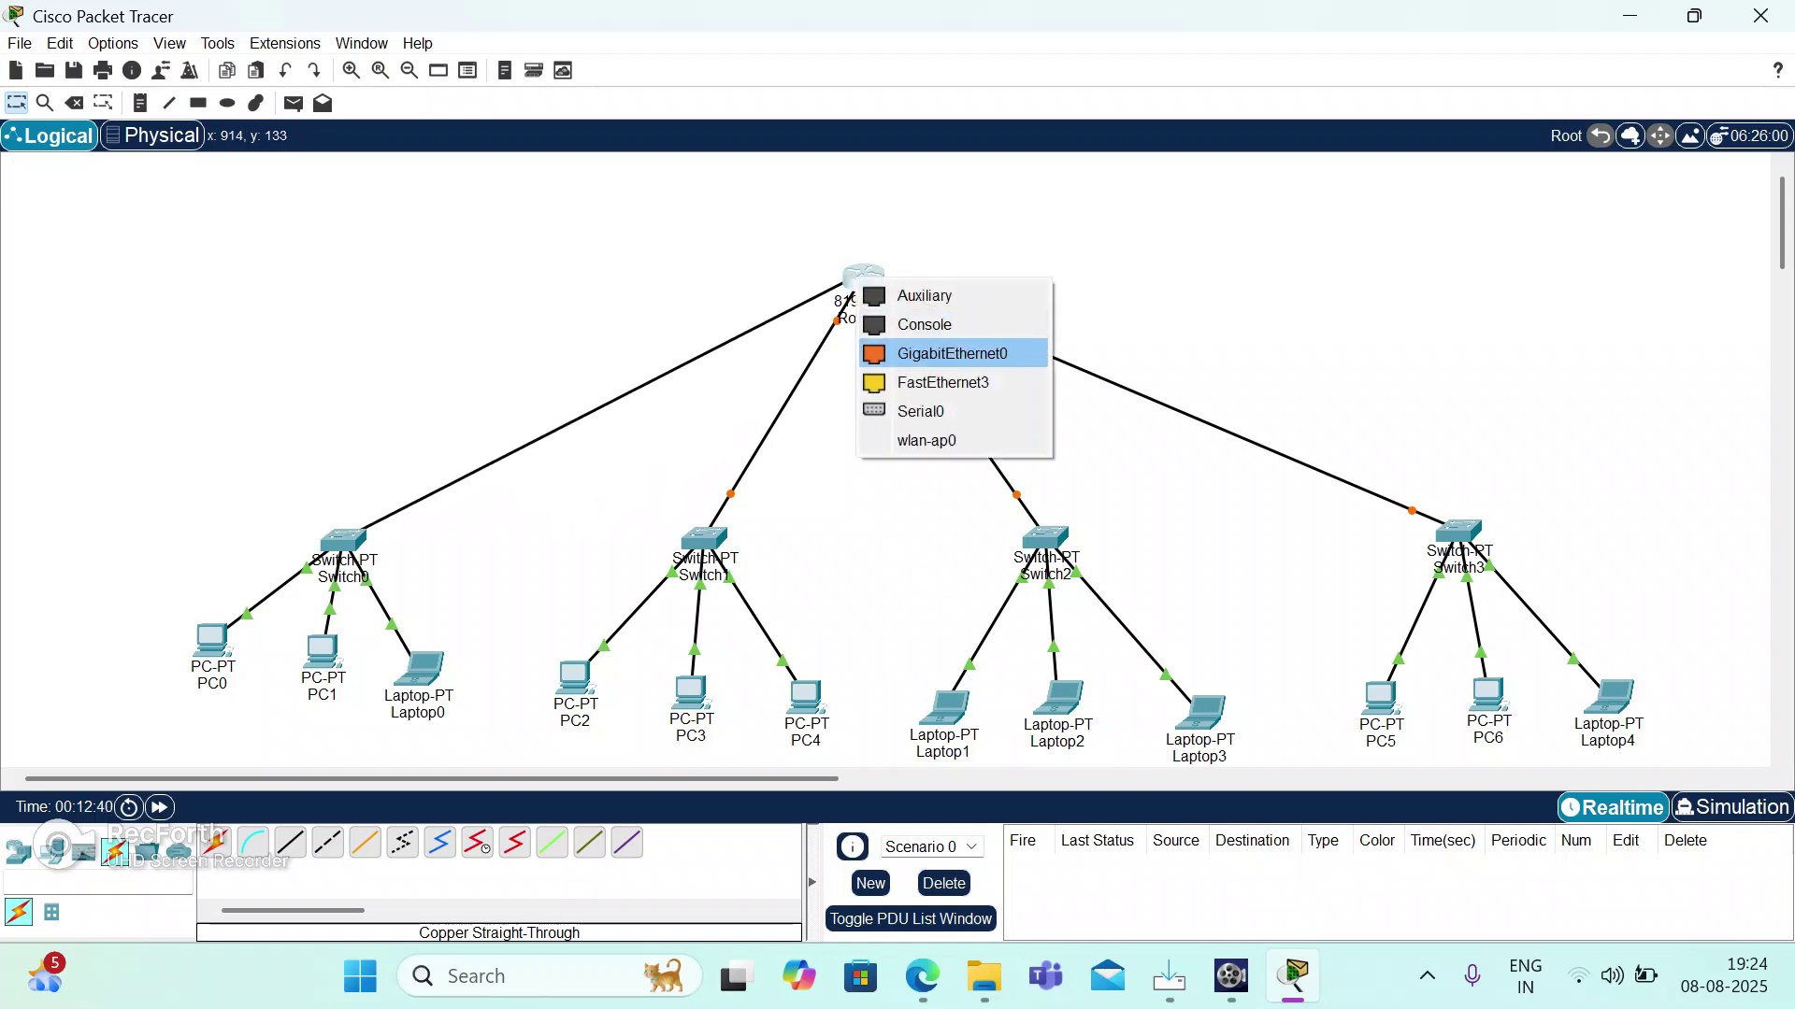
{"action": "left_click", "coordinate": [942, 382]}
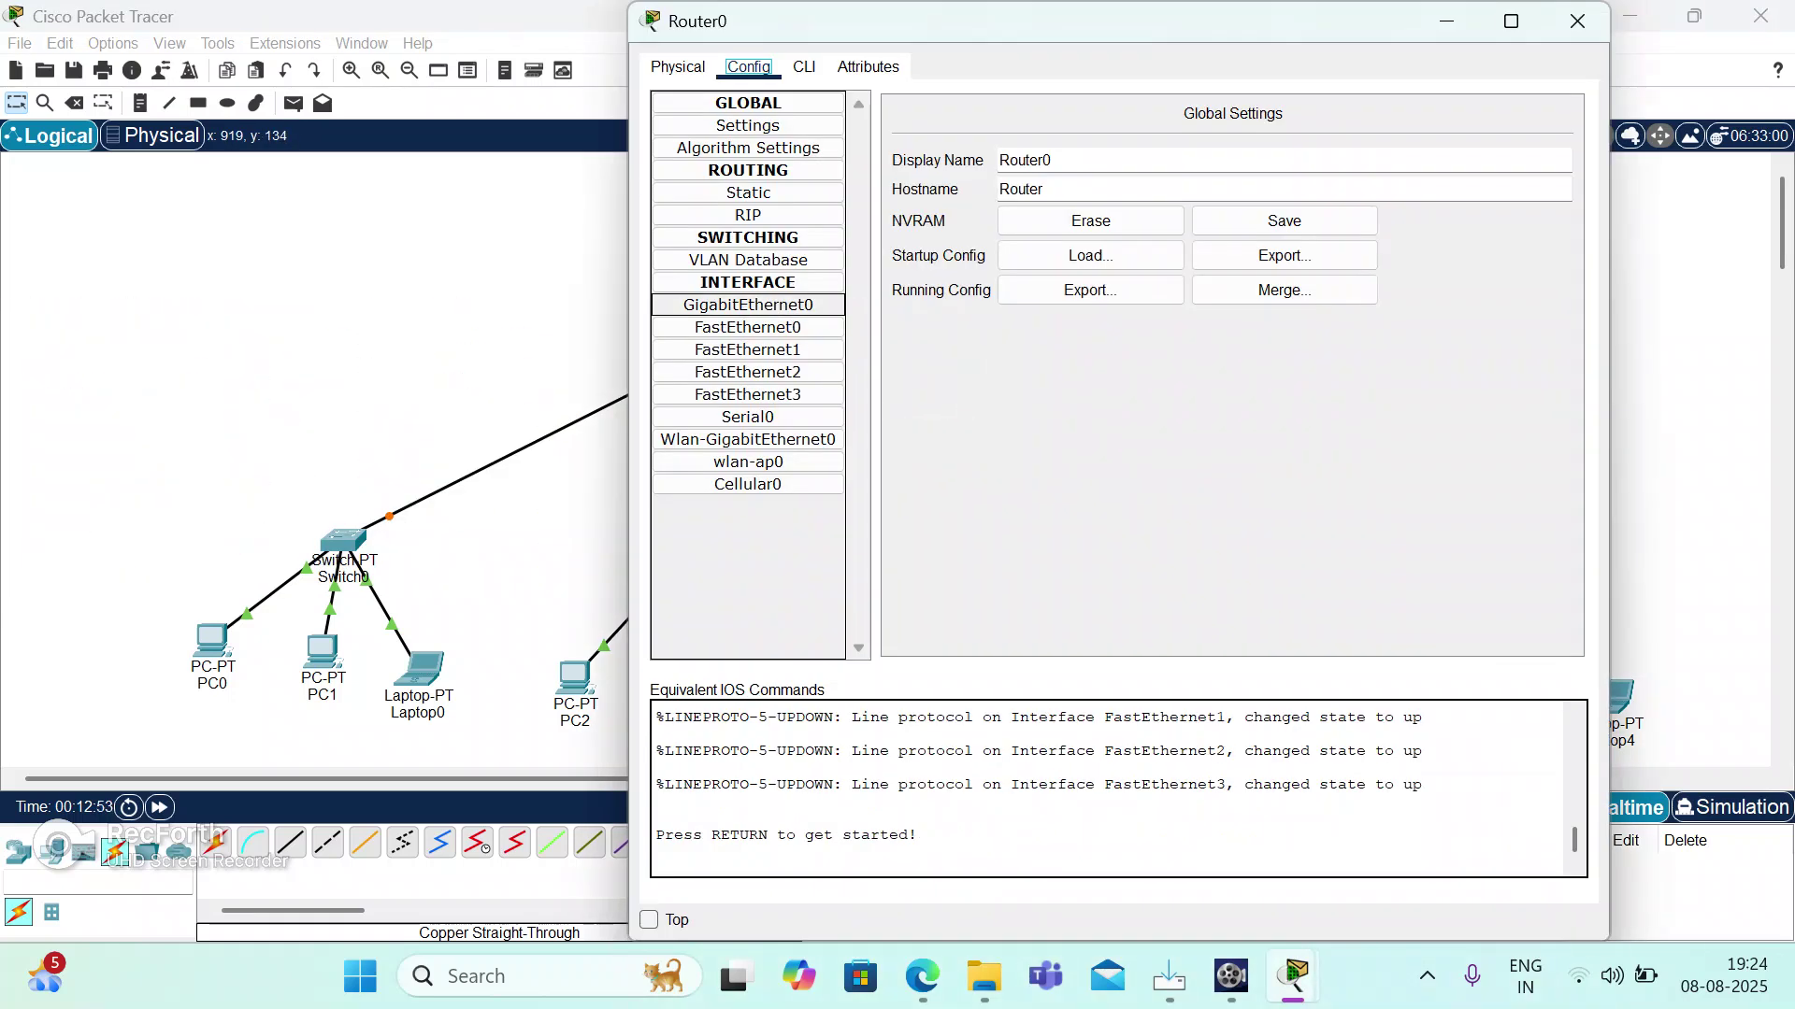
{"action": "left_click", "coordinate": [748, 328]}
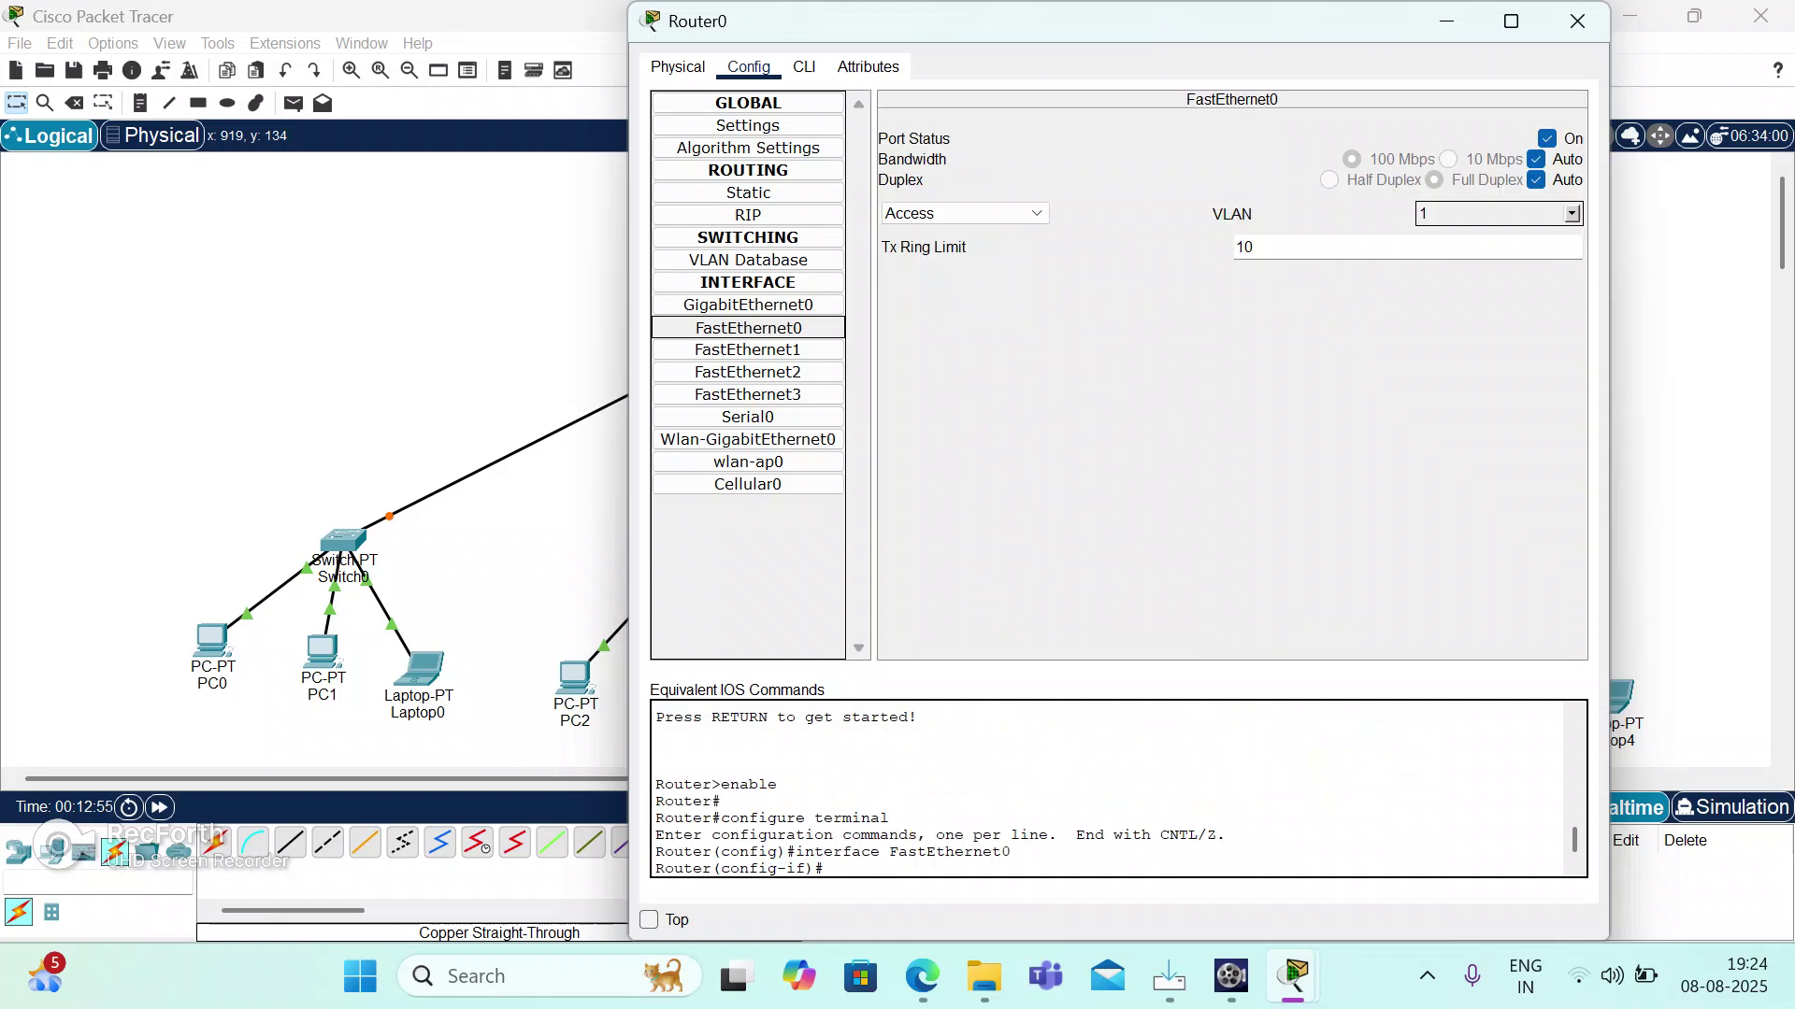
{"action": "left_click", "coordinate": [748, 351]}
{"action": "left_click", "coordinate": [748, 373]}
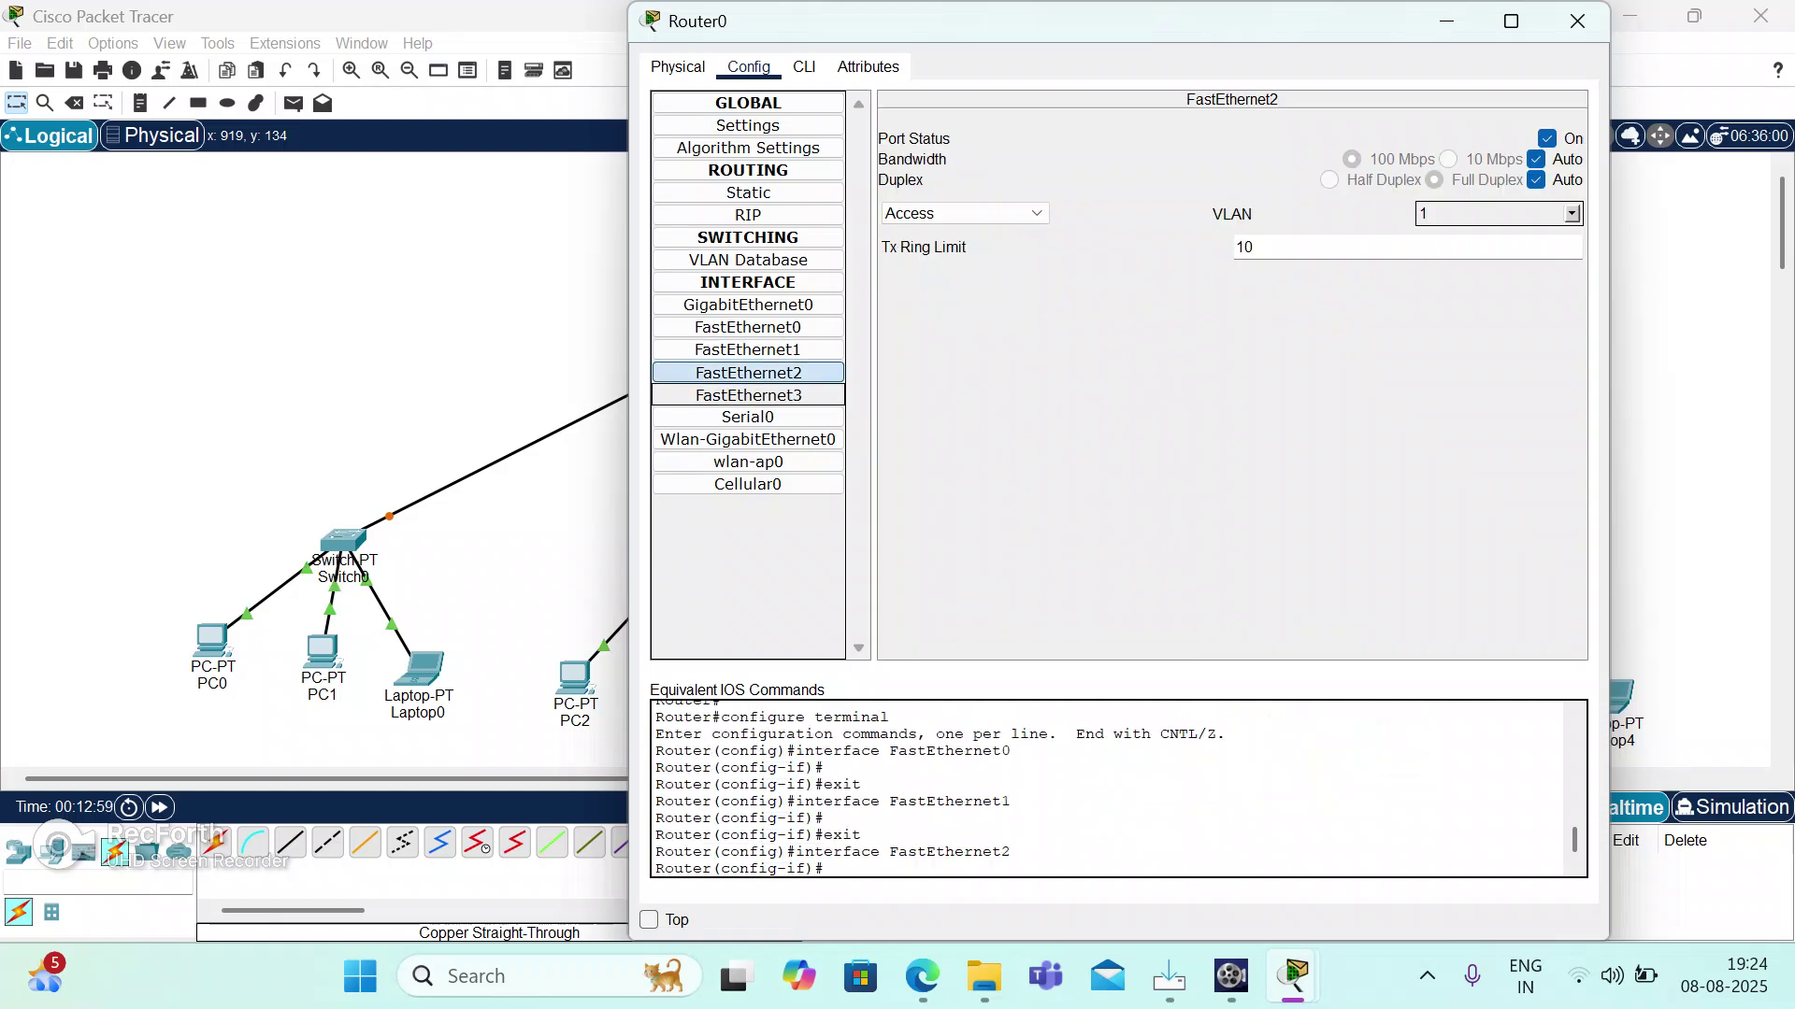
{"action": "left_click", "coordinate": [748, 395]}
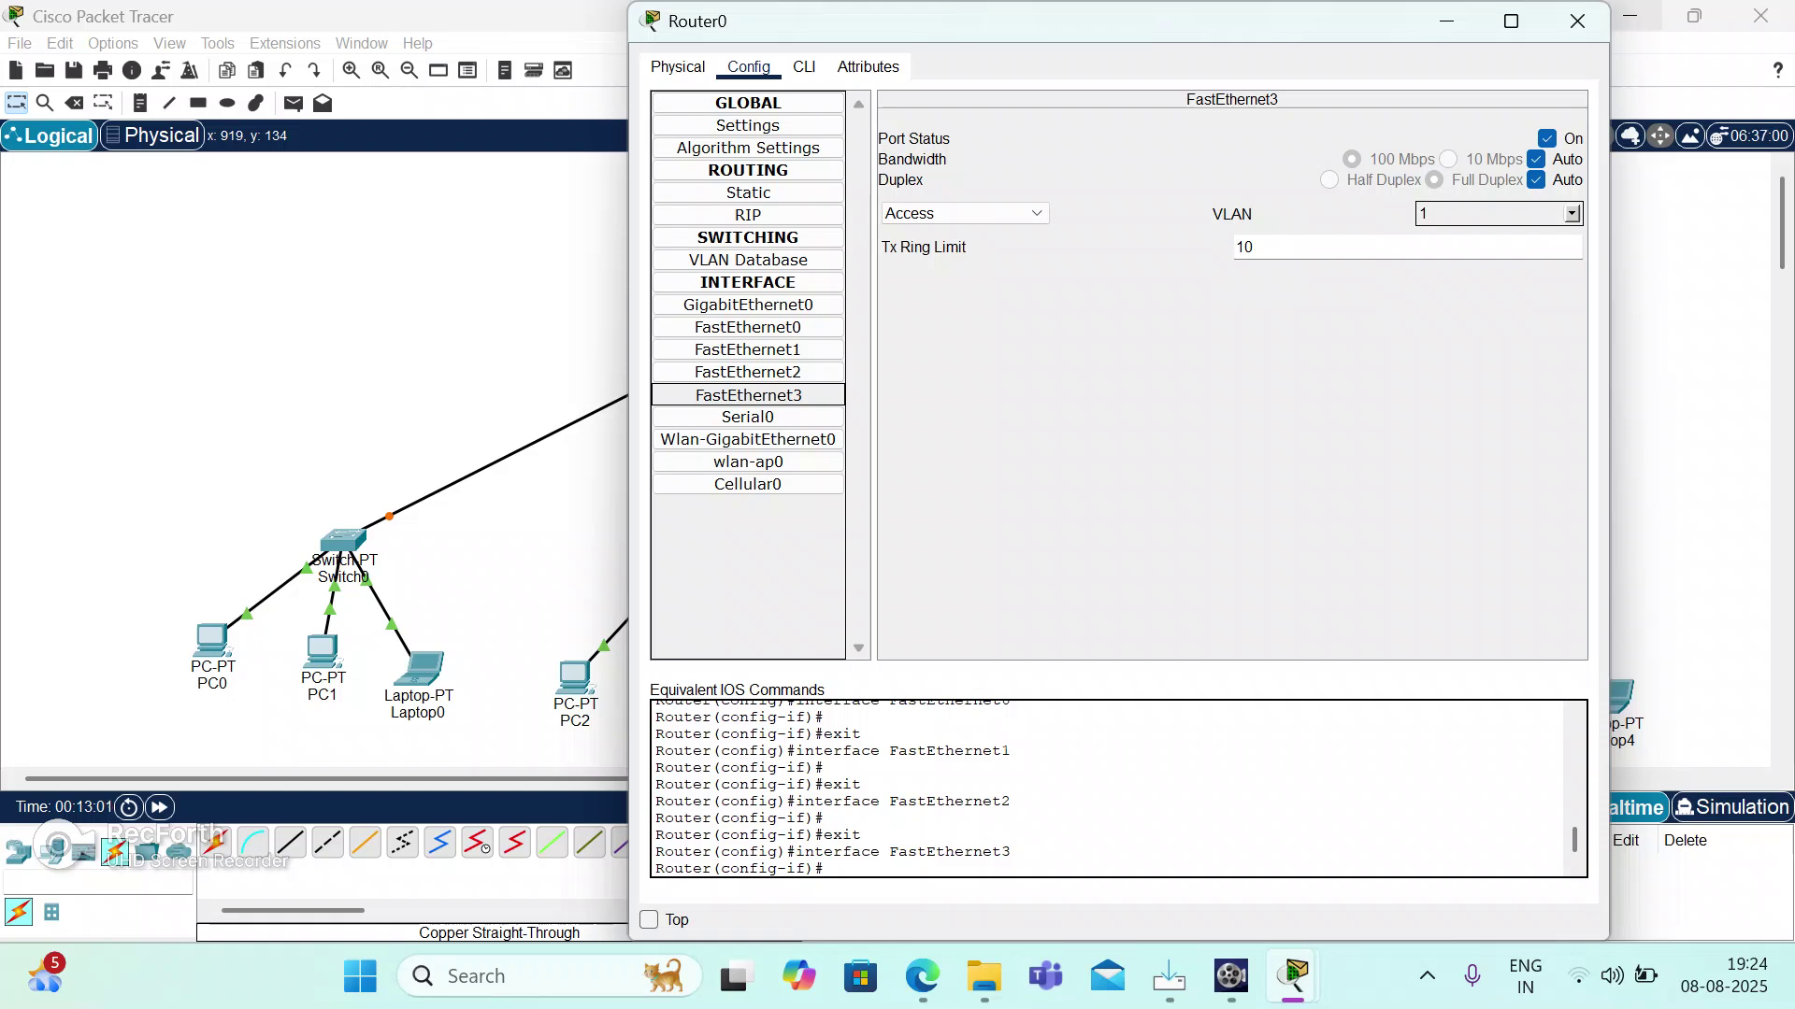
{"action": "left_click", "coordinate": [1576, 21]}
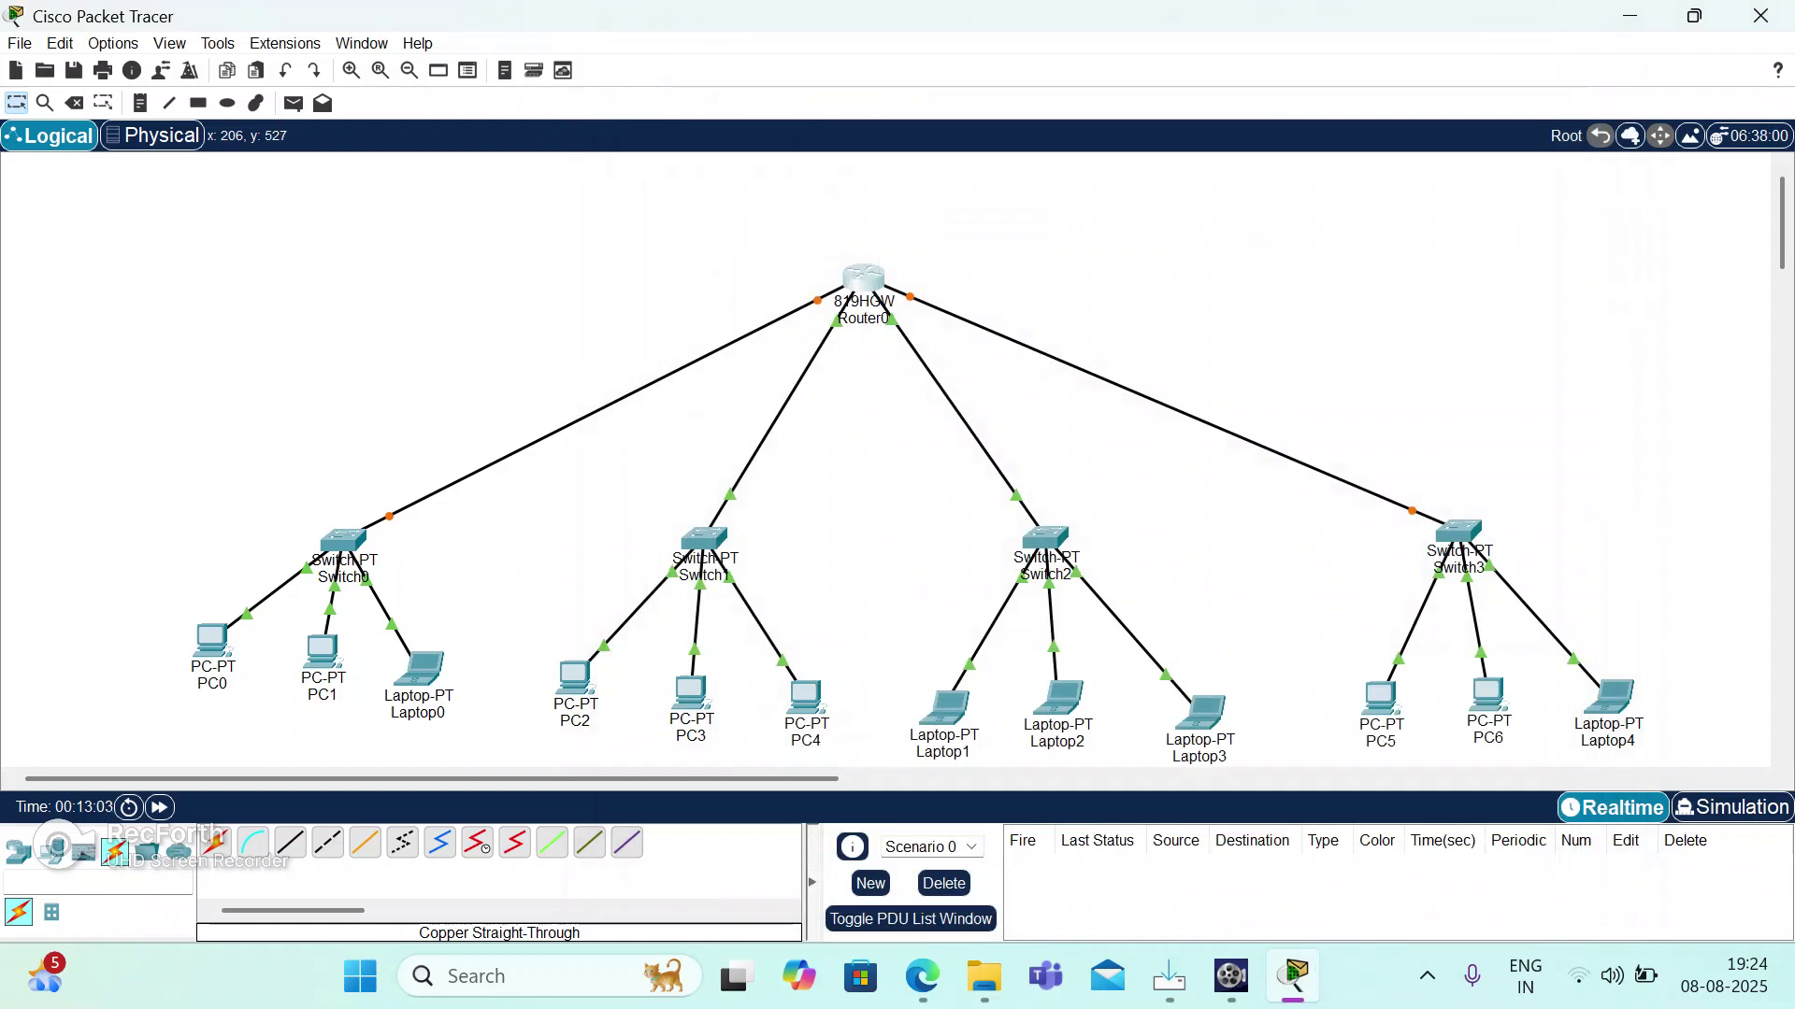
Give PC0 the static IPv4 address 192.168.10.1 with subnet mask 255.255.255.0.
{"action": "left_click", "coordinate": [212, 643]}
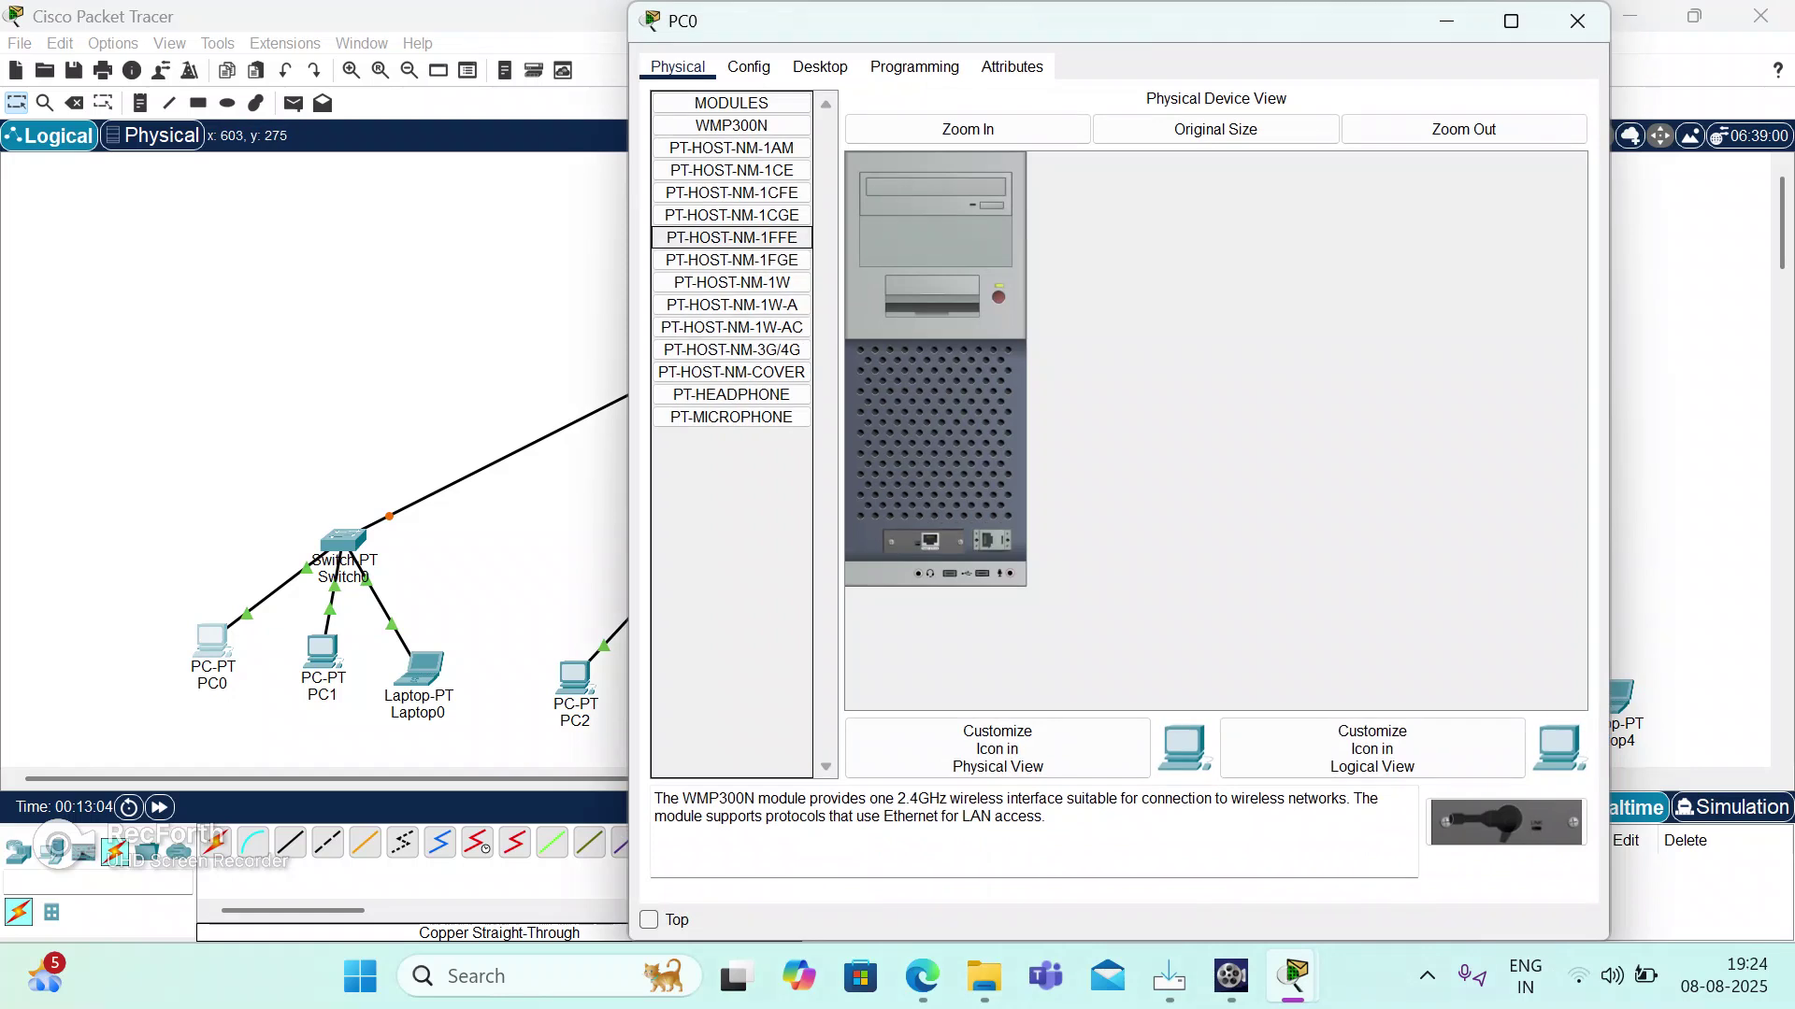
{"action": "left_click", "coordinate": [820, 66]}
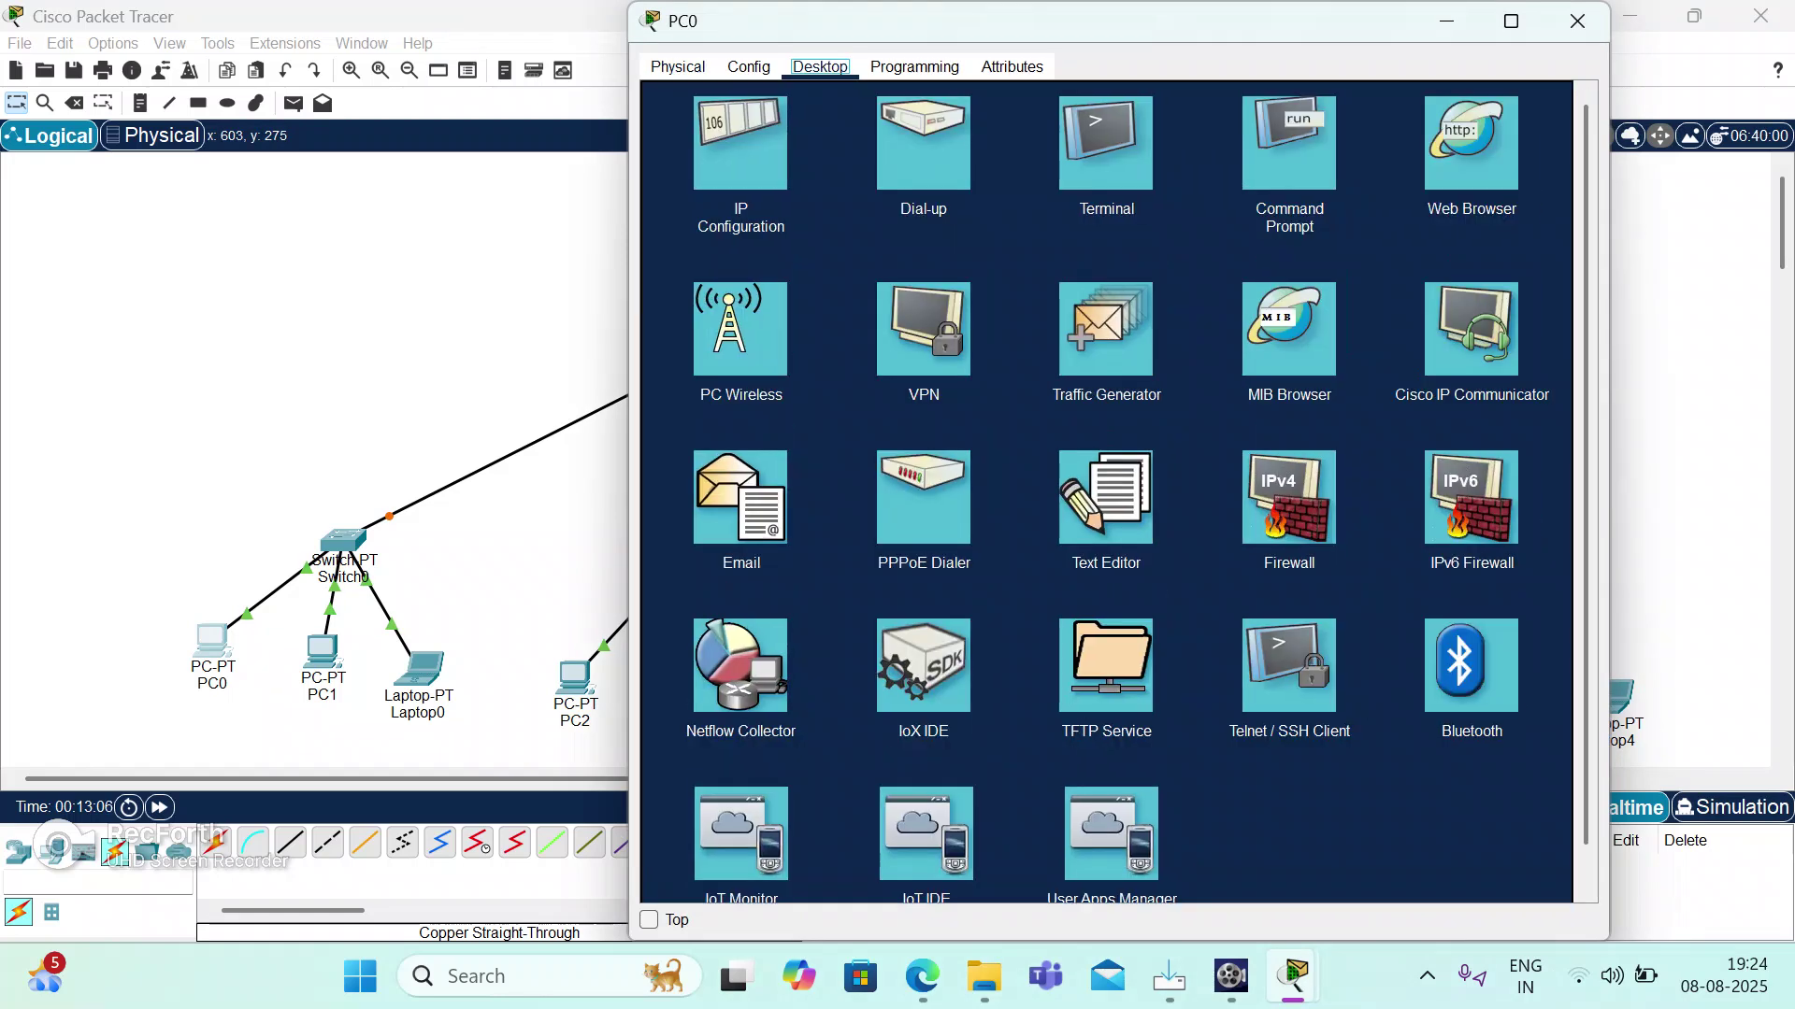
{"action": "left_click", "coordinate": [738, 140]}
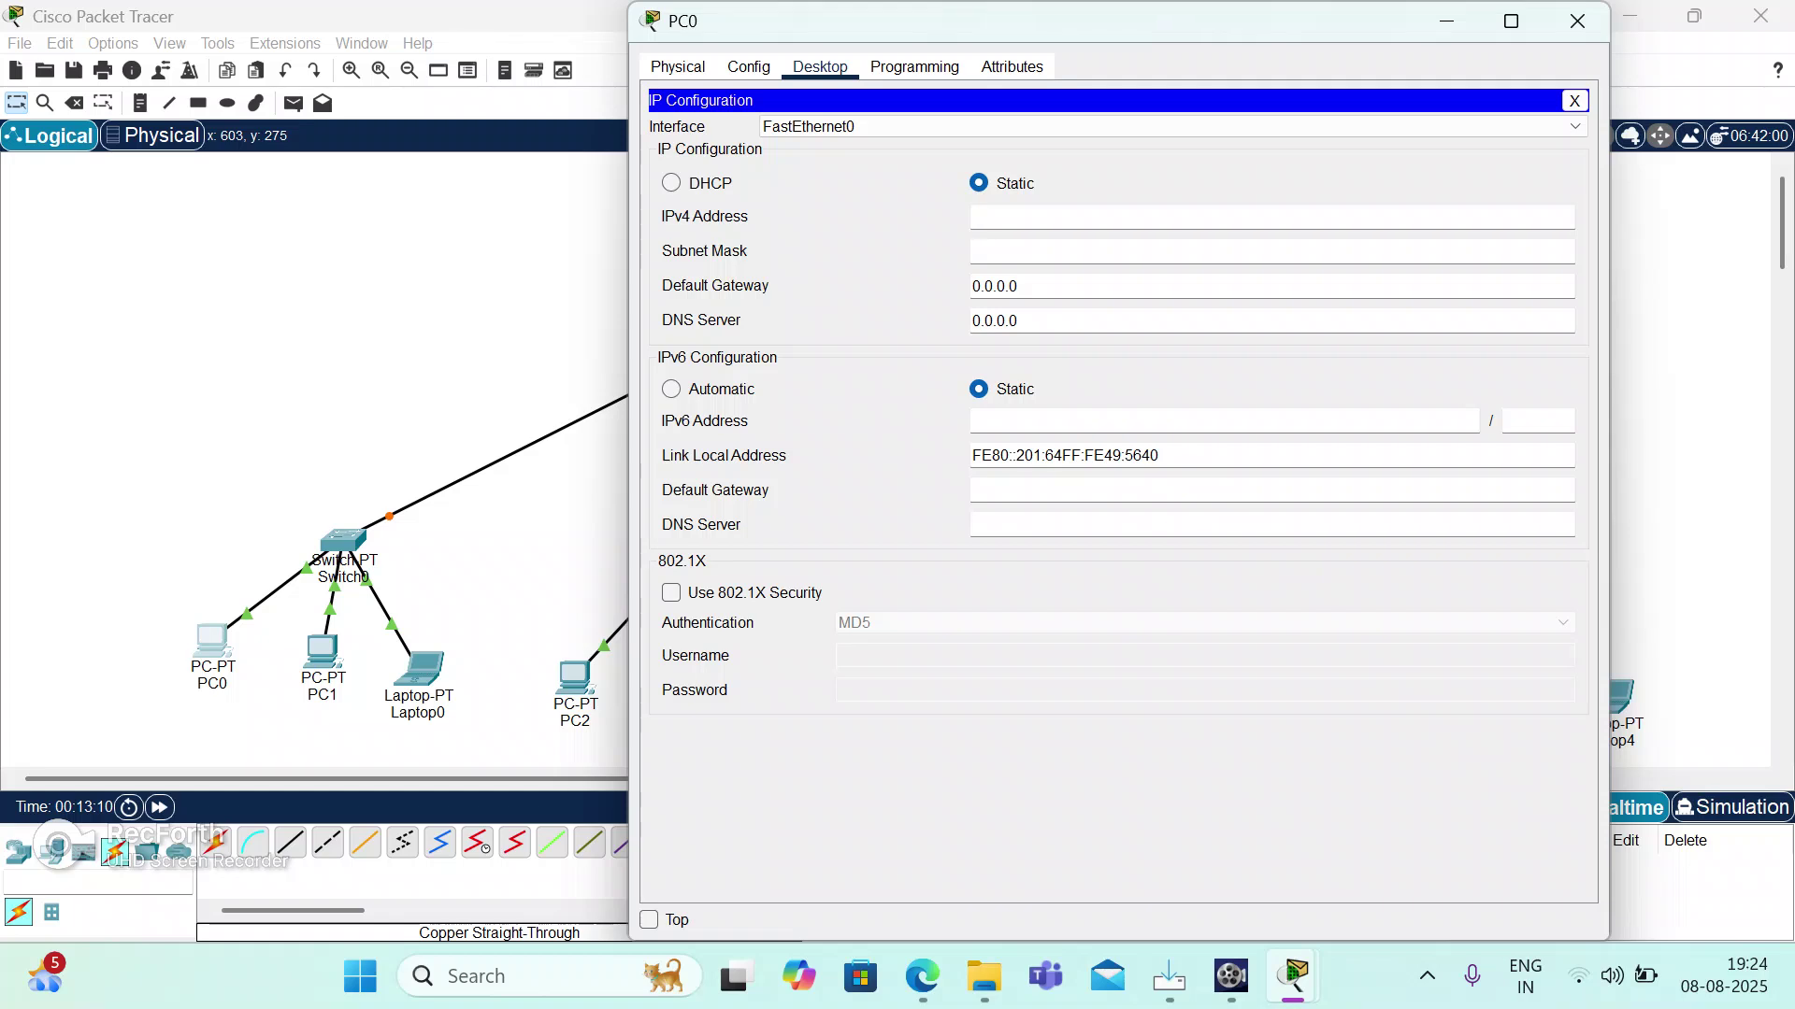
{"action": "type", "text": "192.168.10.1"}
{"action": "key", "text": "Tab"}
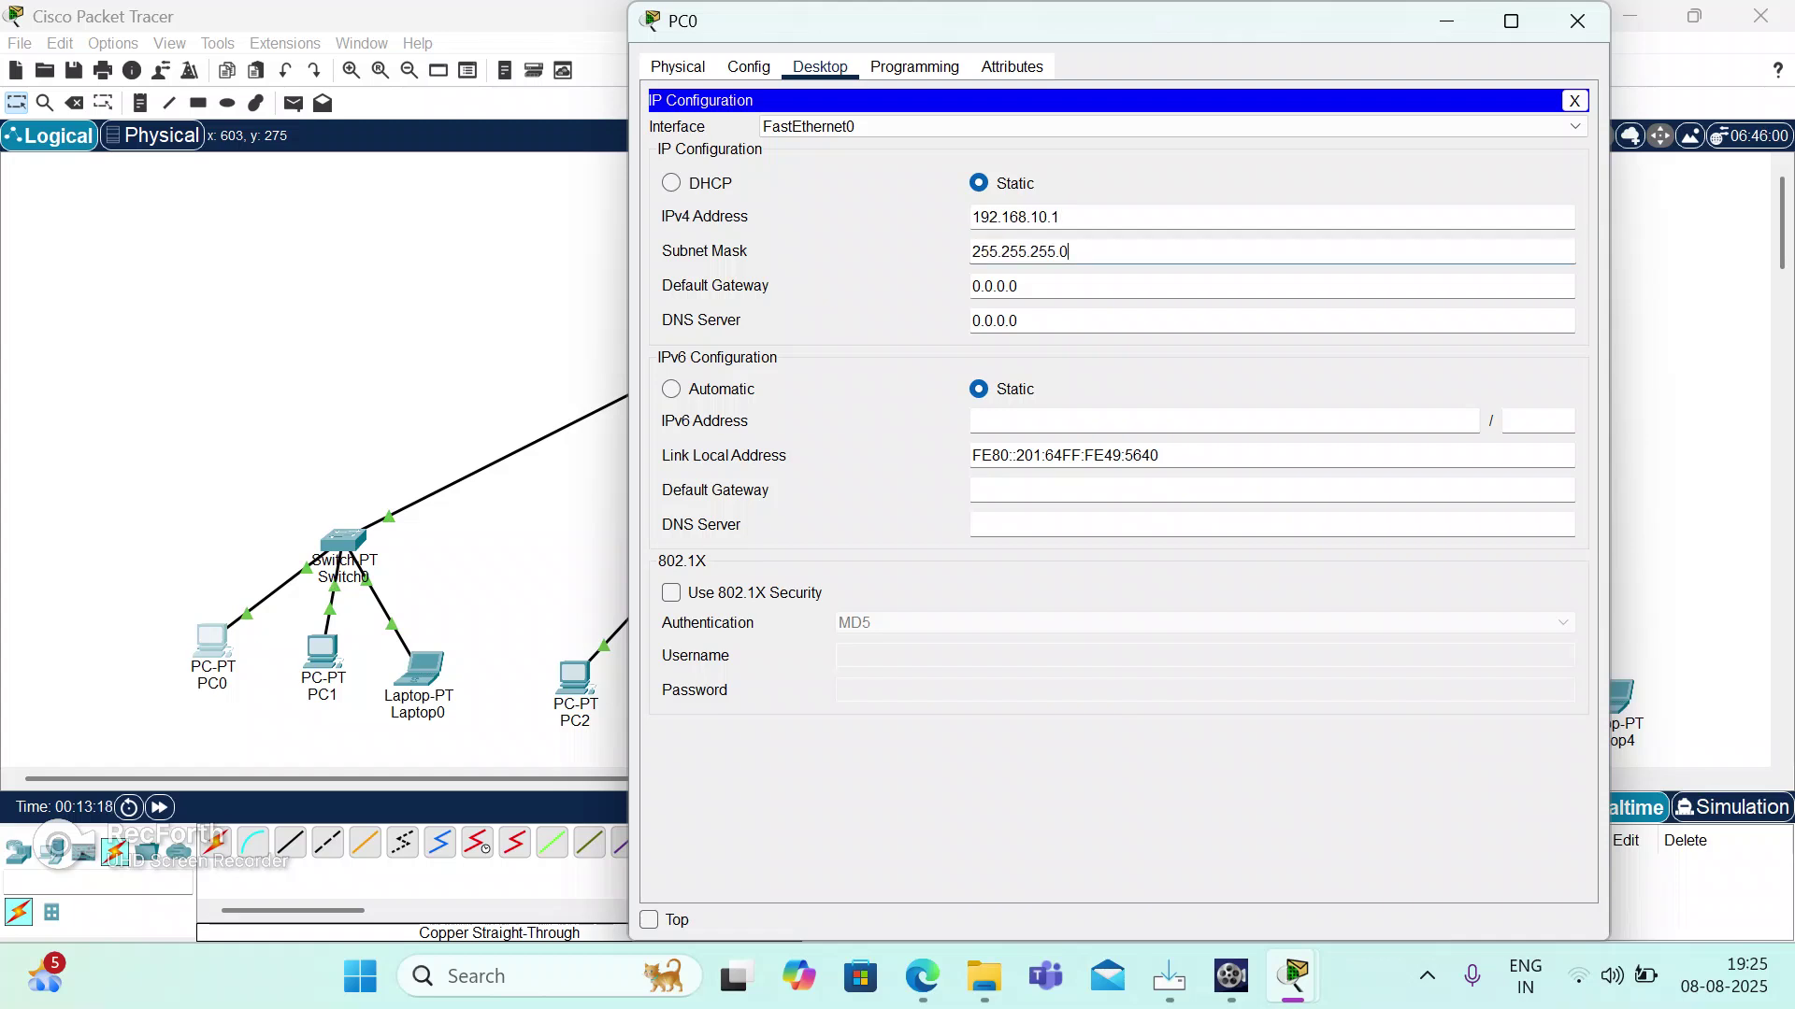
{"action": "left_click", "coordinate": [1577, 20]}
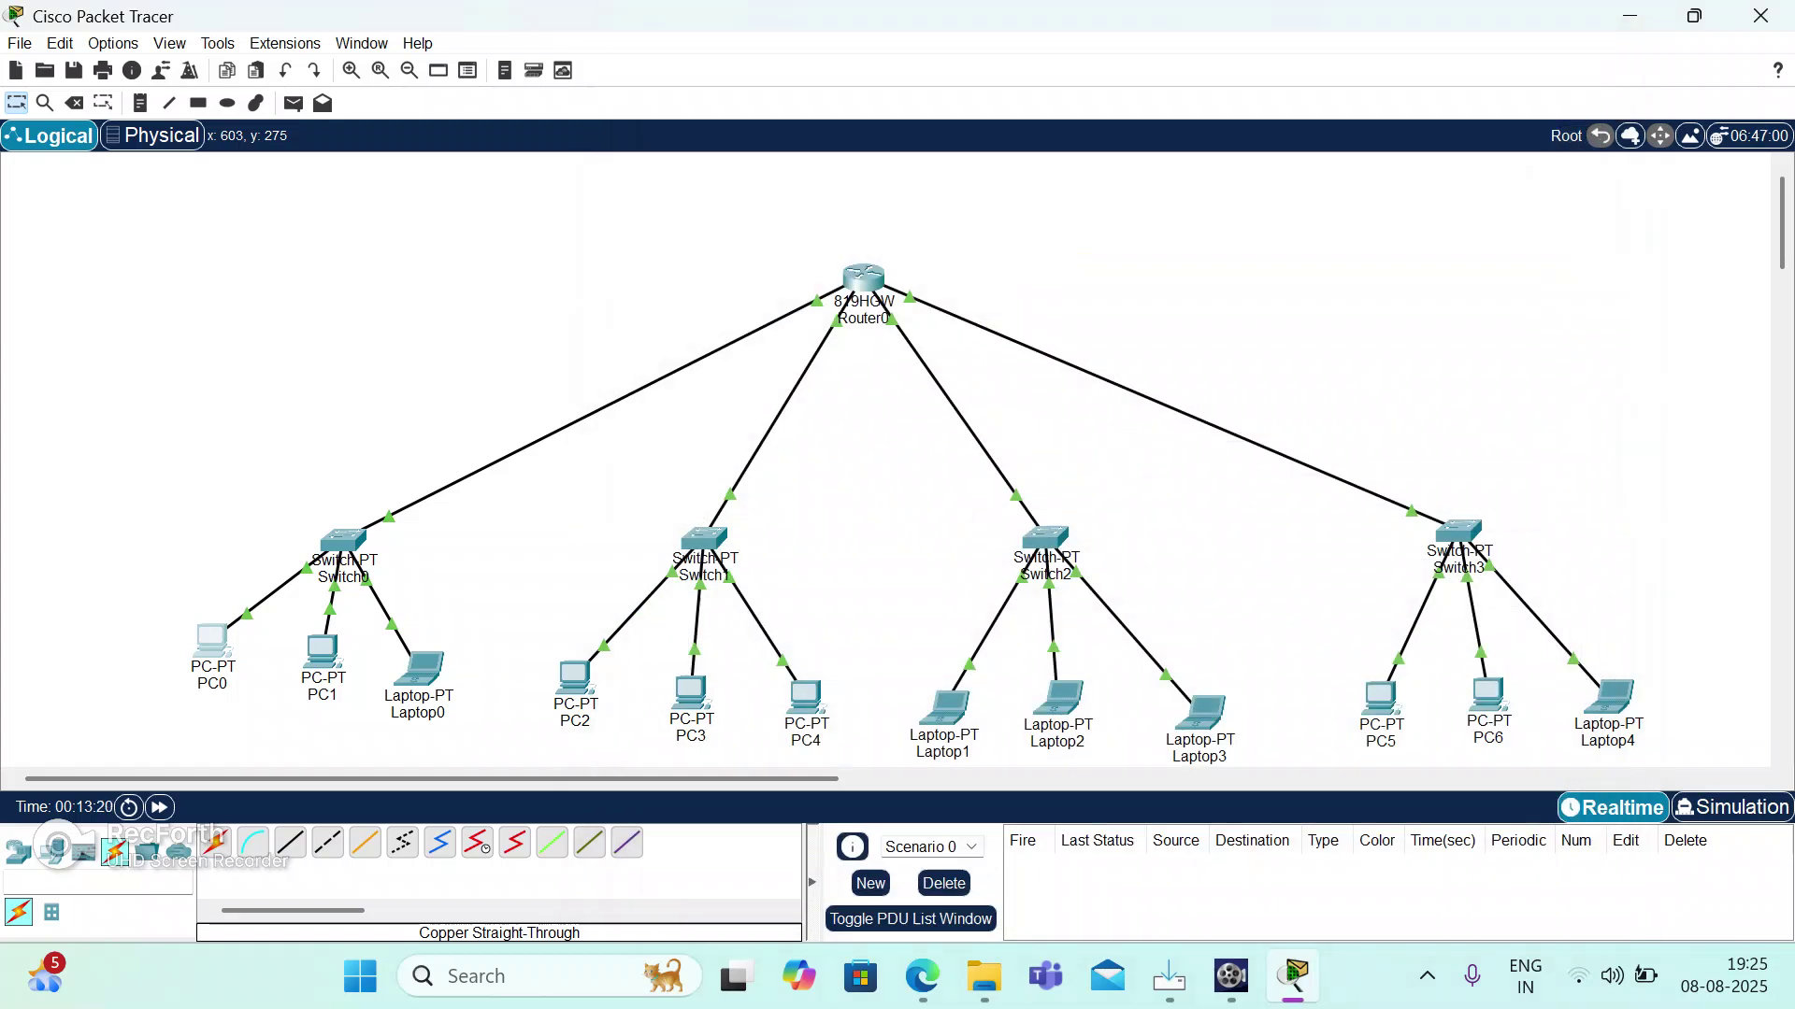
Give PC1 the static IPv4 address 192.168.10.2 with subnet mask 255.255.255.0.
{"action": "left_click", "coordinate": [321, 650]}
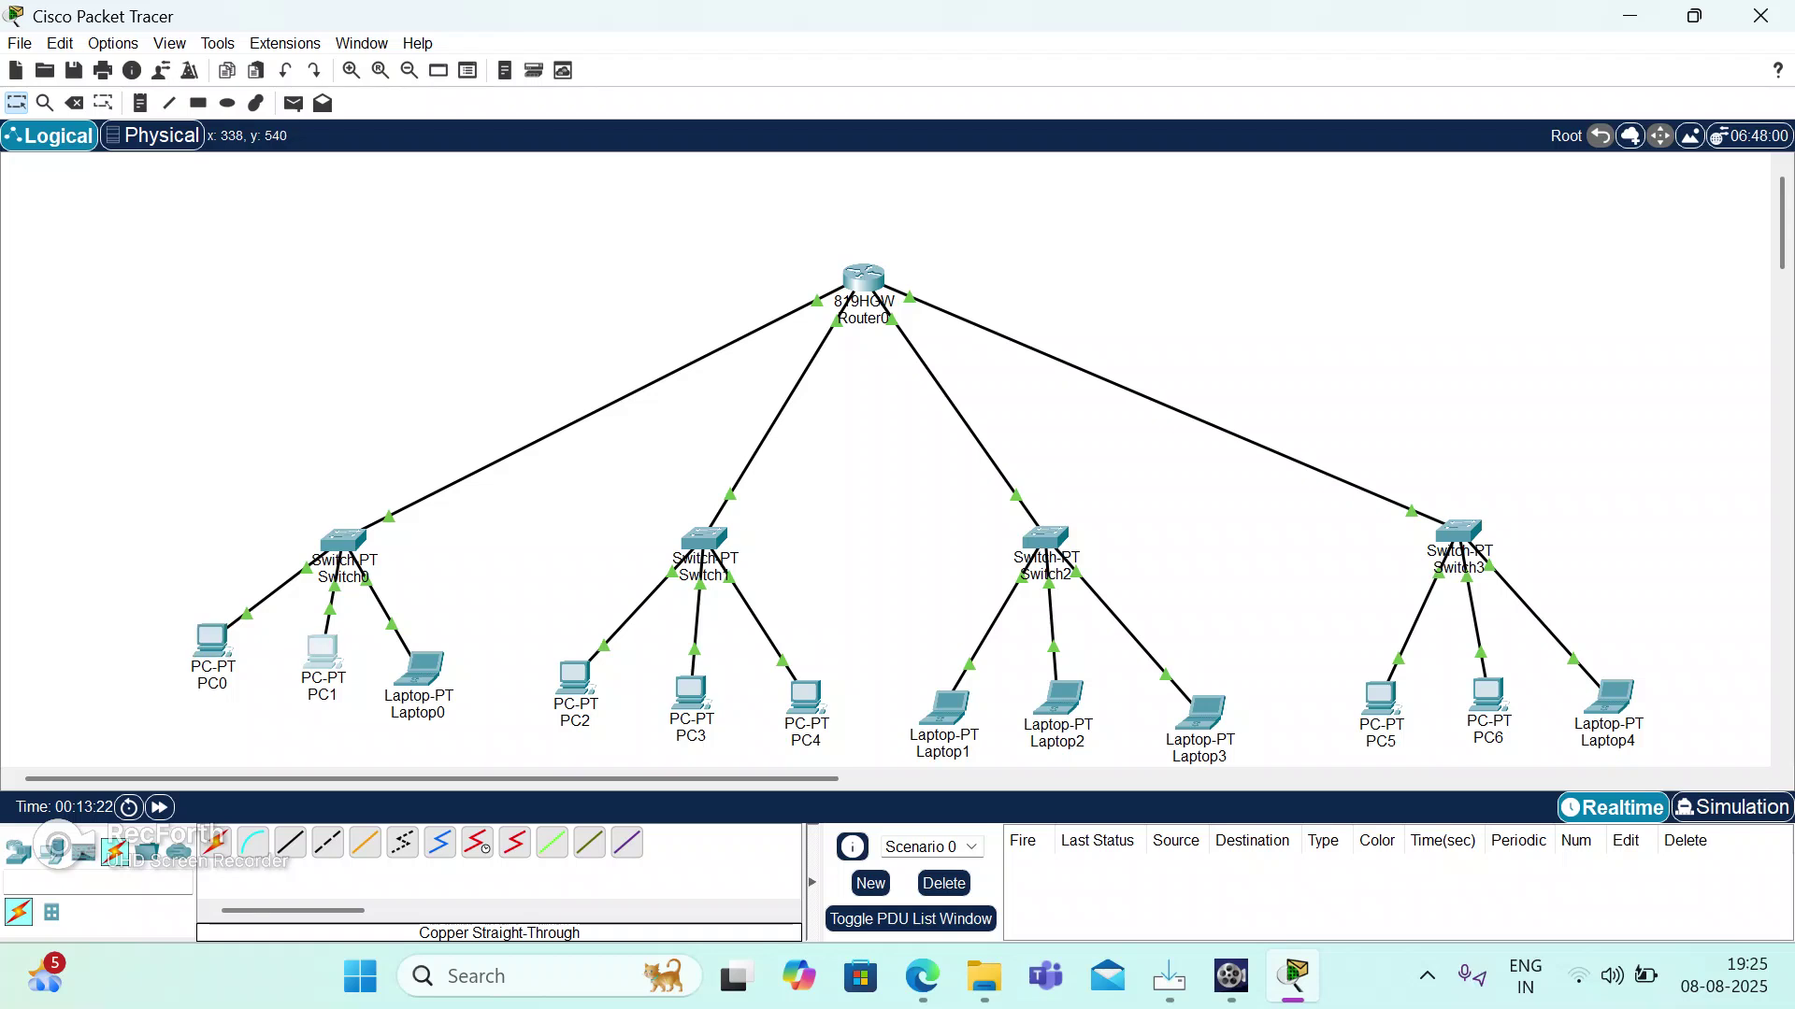
{"action": "left_click", "coordinate": [820, 239]}
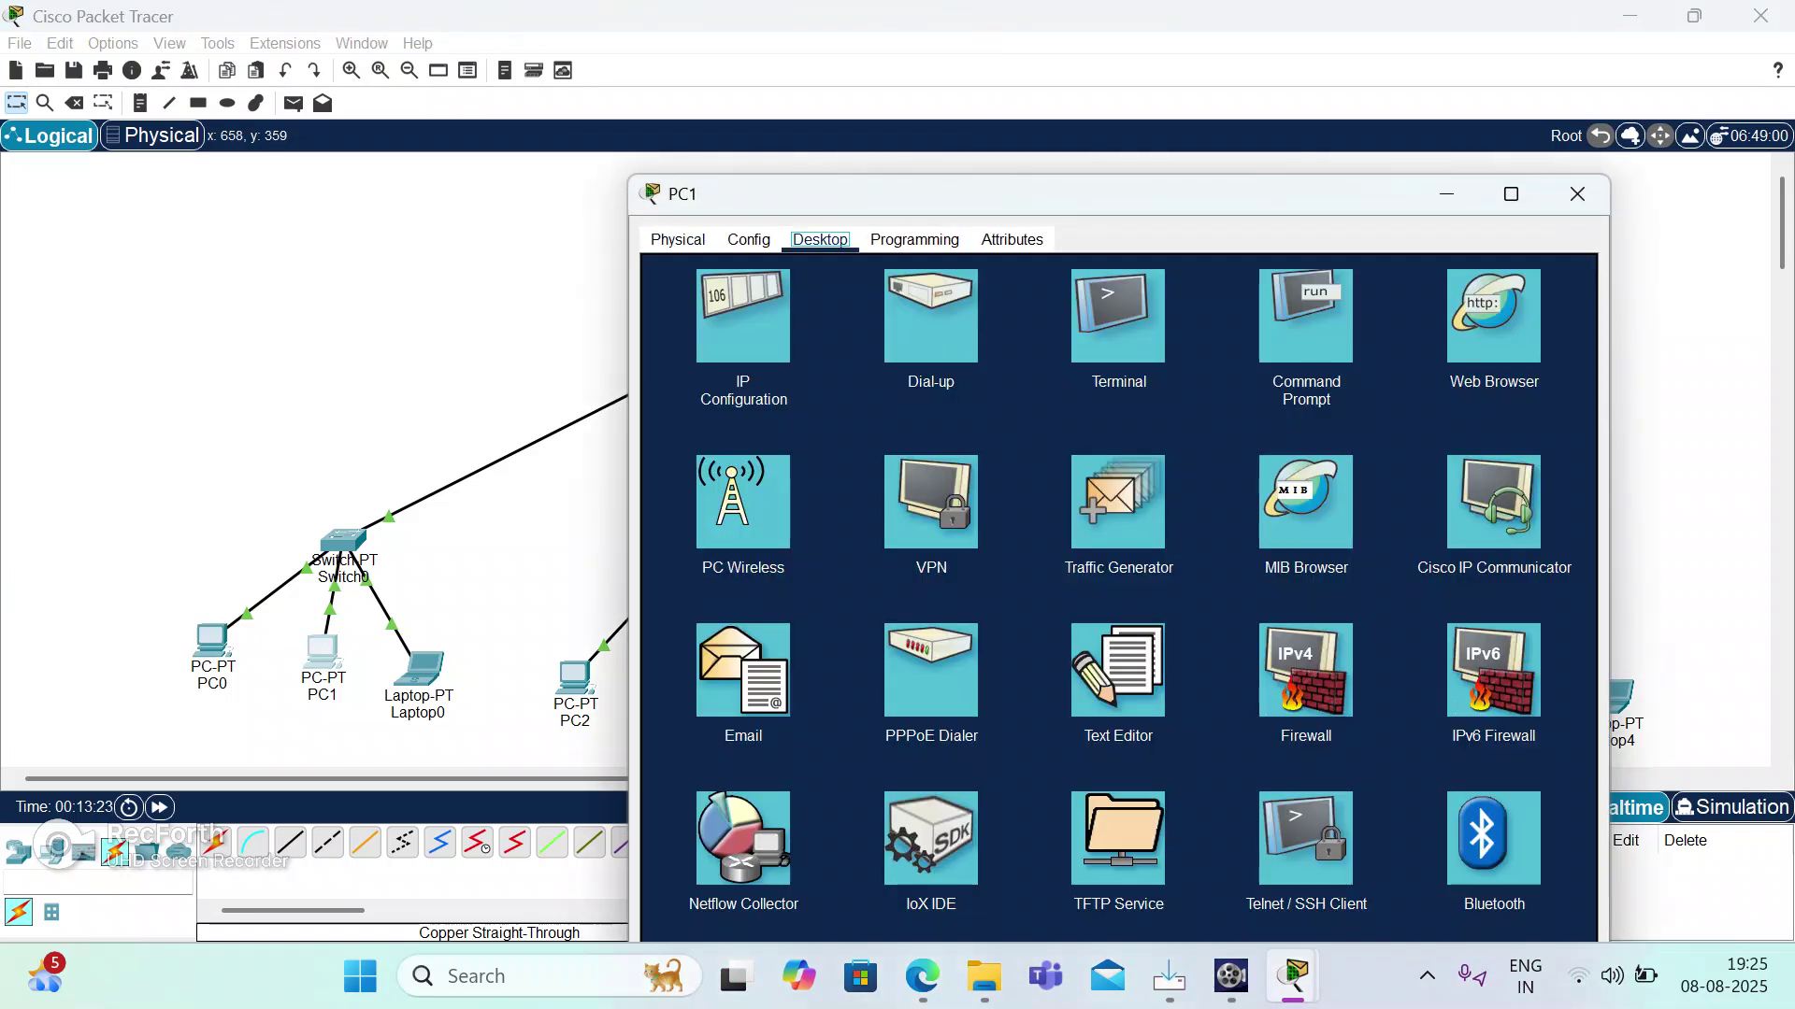
{"action": "left_click", "coordinate": [743, 316]}
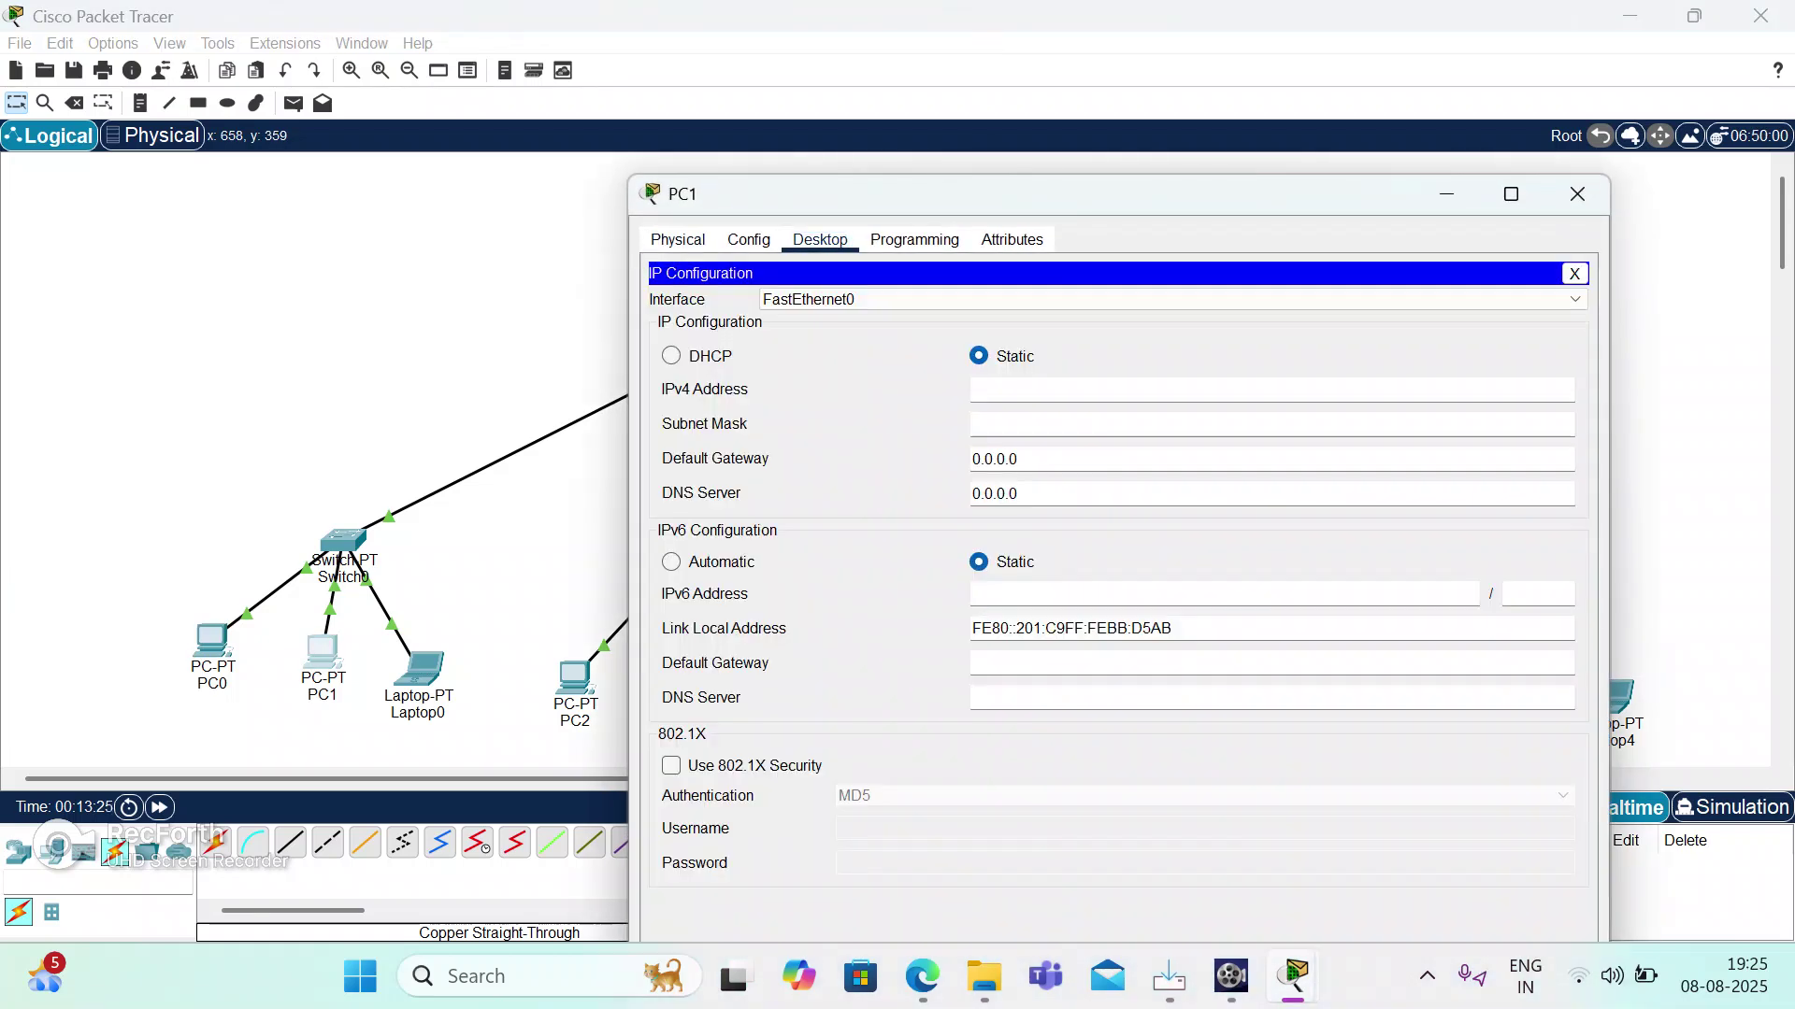
{"action": "left_click", "coordinate": [977, 390]}
{"action": "type", "text": "192.168.10.2"}
{"action": "left_click", "coordinate": [1271, 424]}
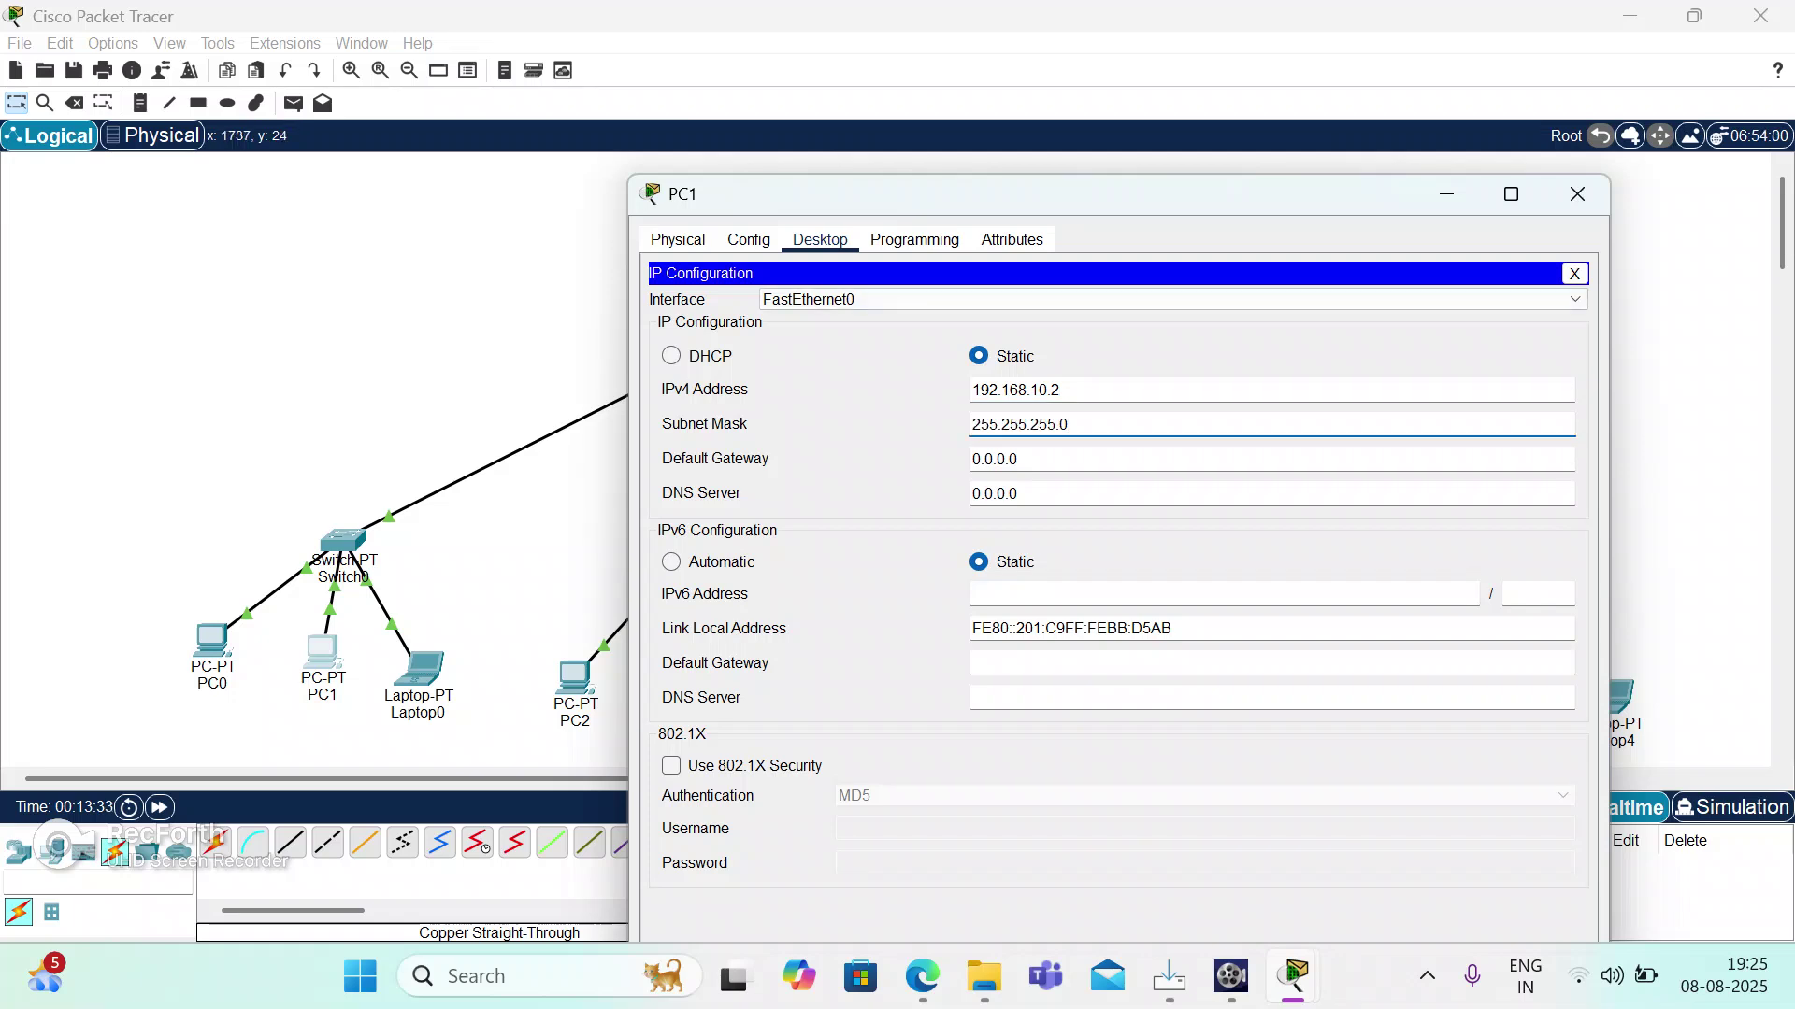
{"action": "left_click", "coordinate": [1577, 193]}
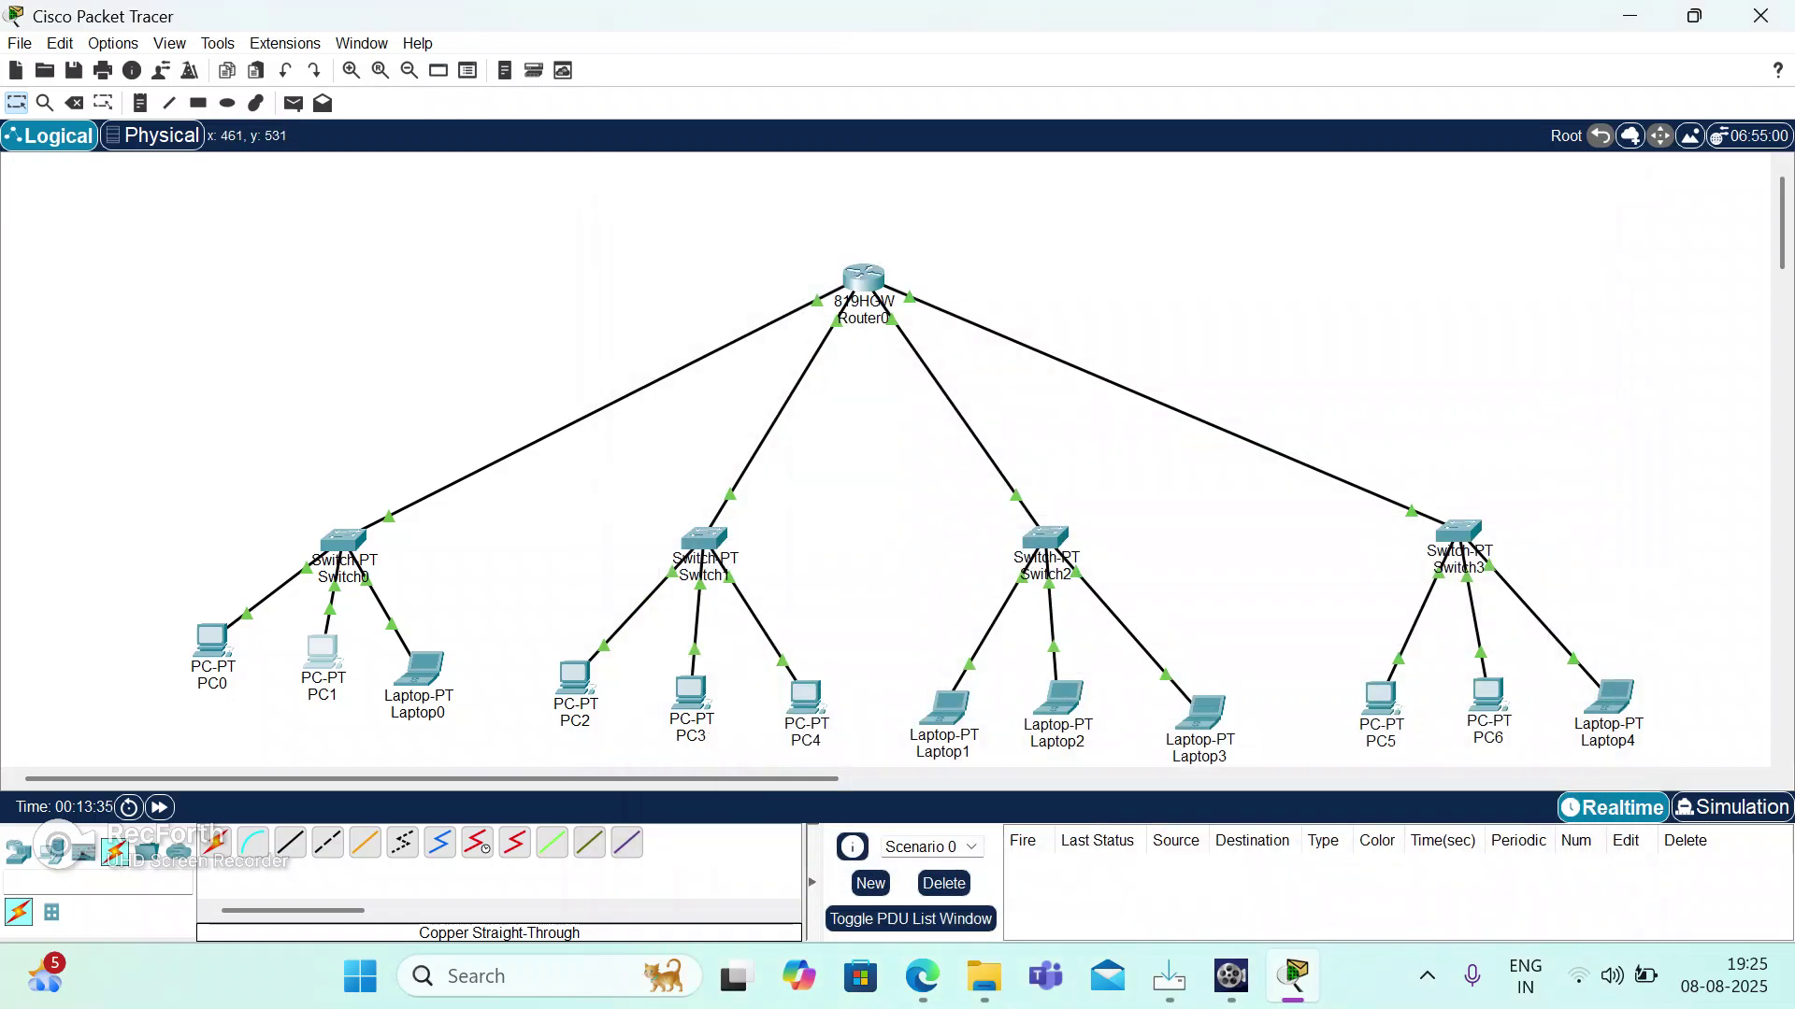
Give Laptop0 the static IPv4 address 192.168.10.2 with the default subnet mask.
{"action": "left_click", "coordinate": [418, 671]}
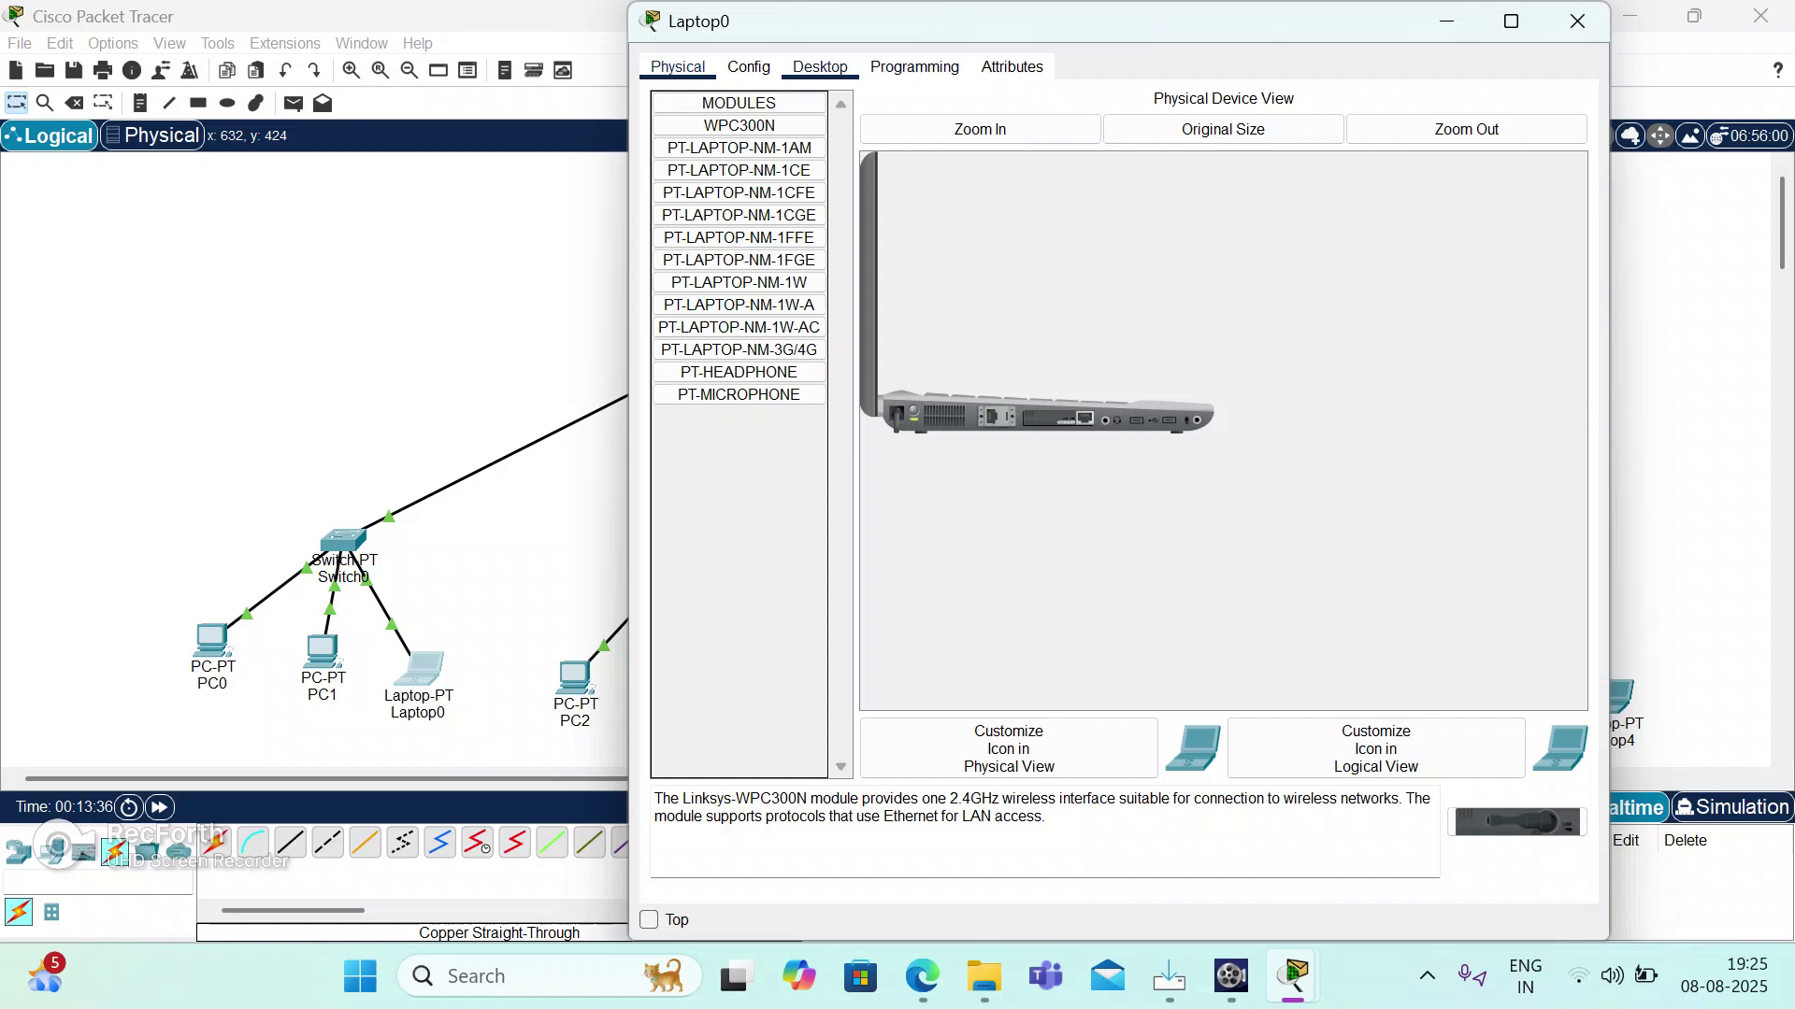
{"action": "left_click", "coordinate": [820, 67]}
{"action": "left_click", "coordinate": [740, 144]}
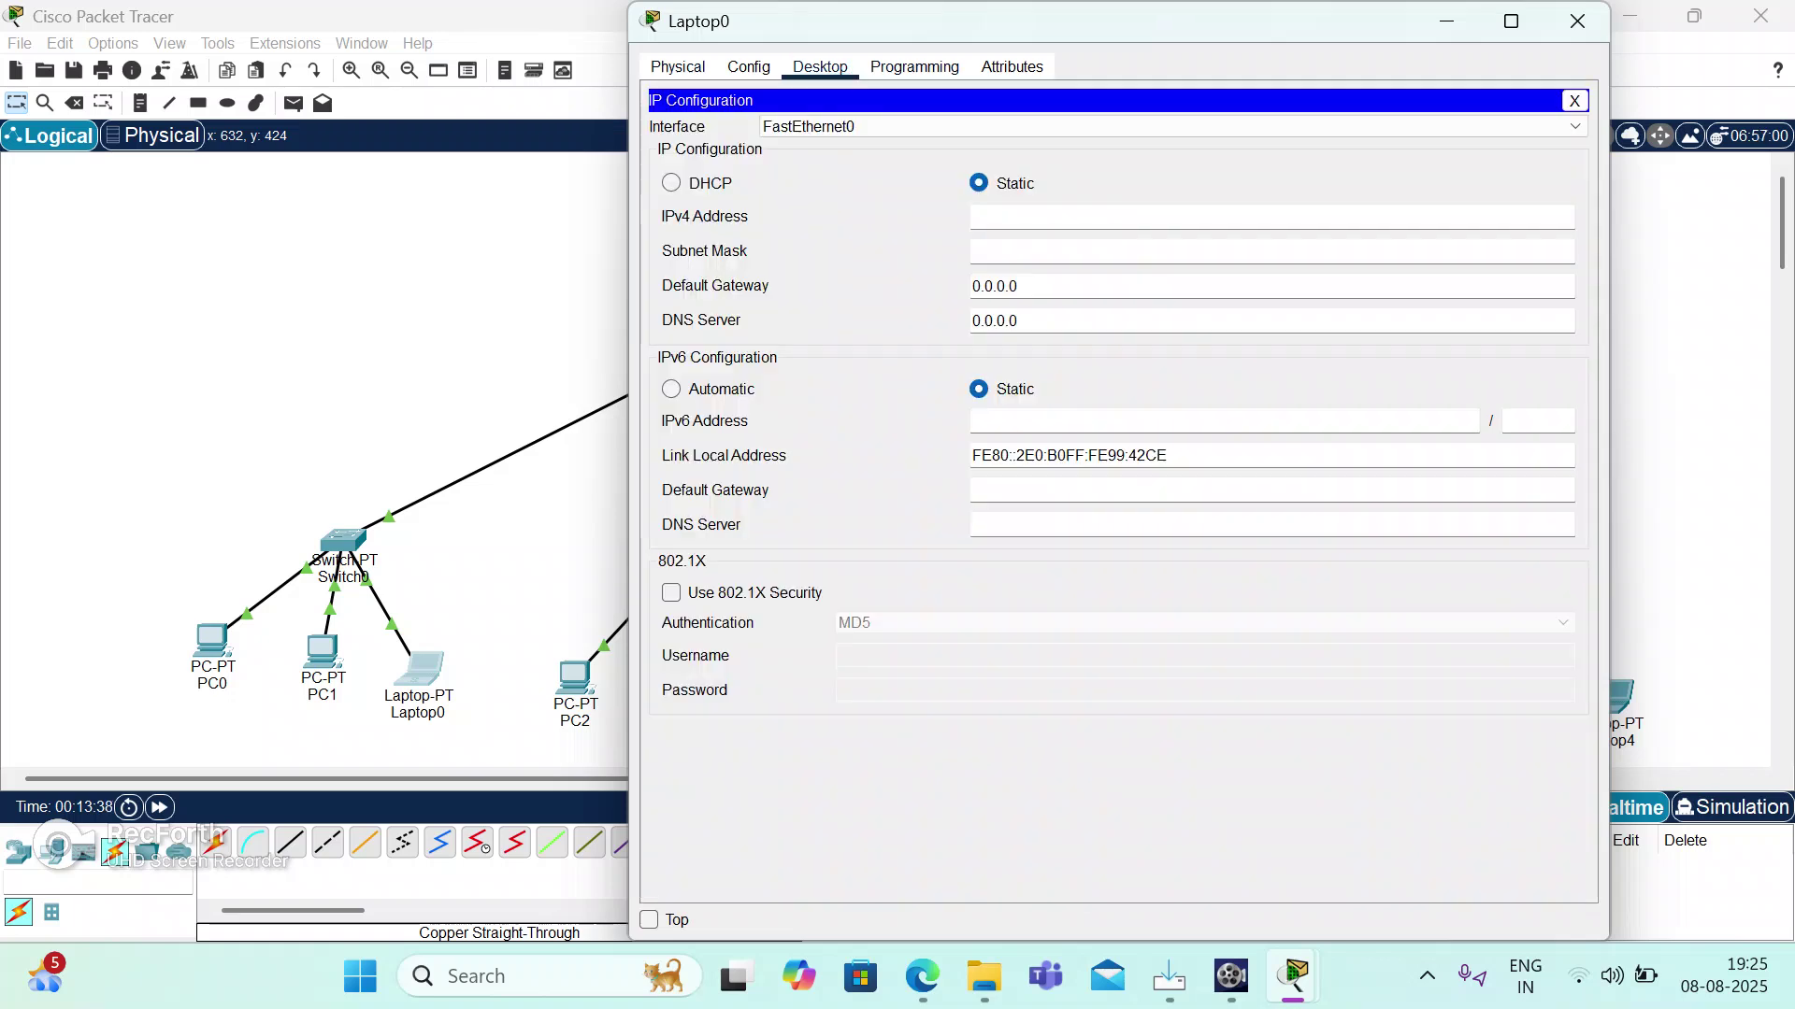
{"action": "type", "text": "192.16"}
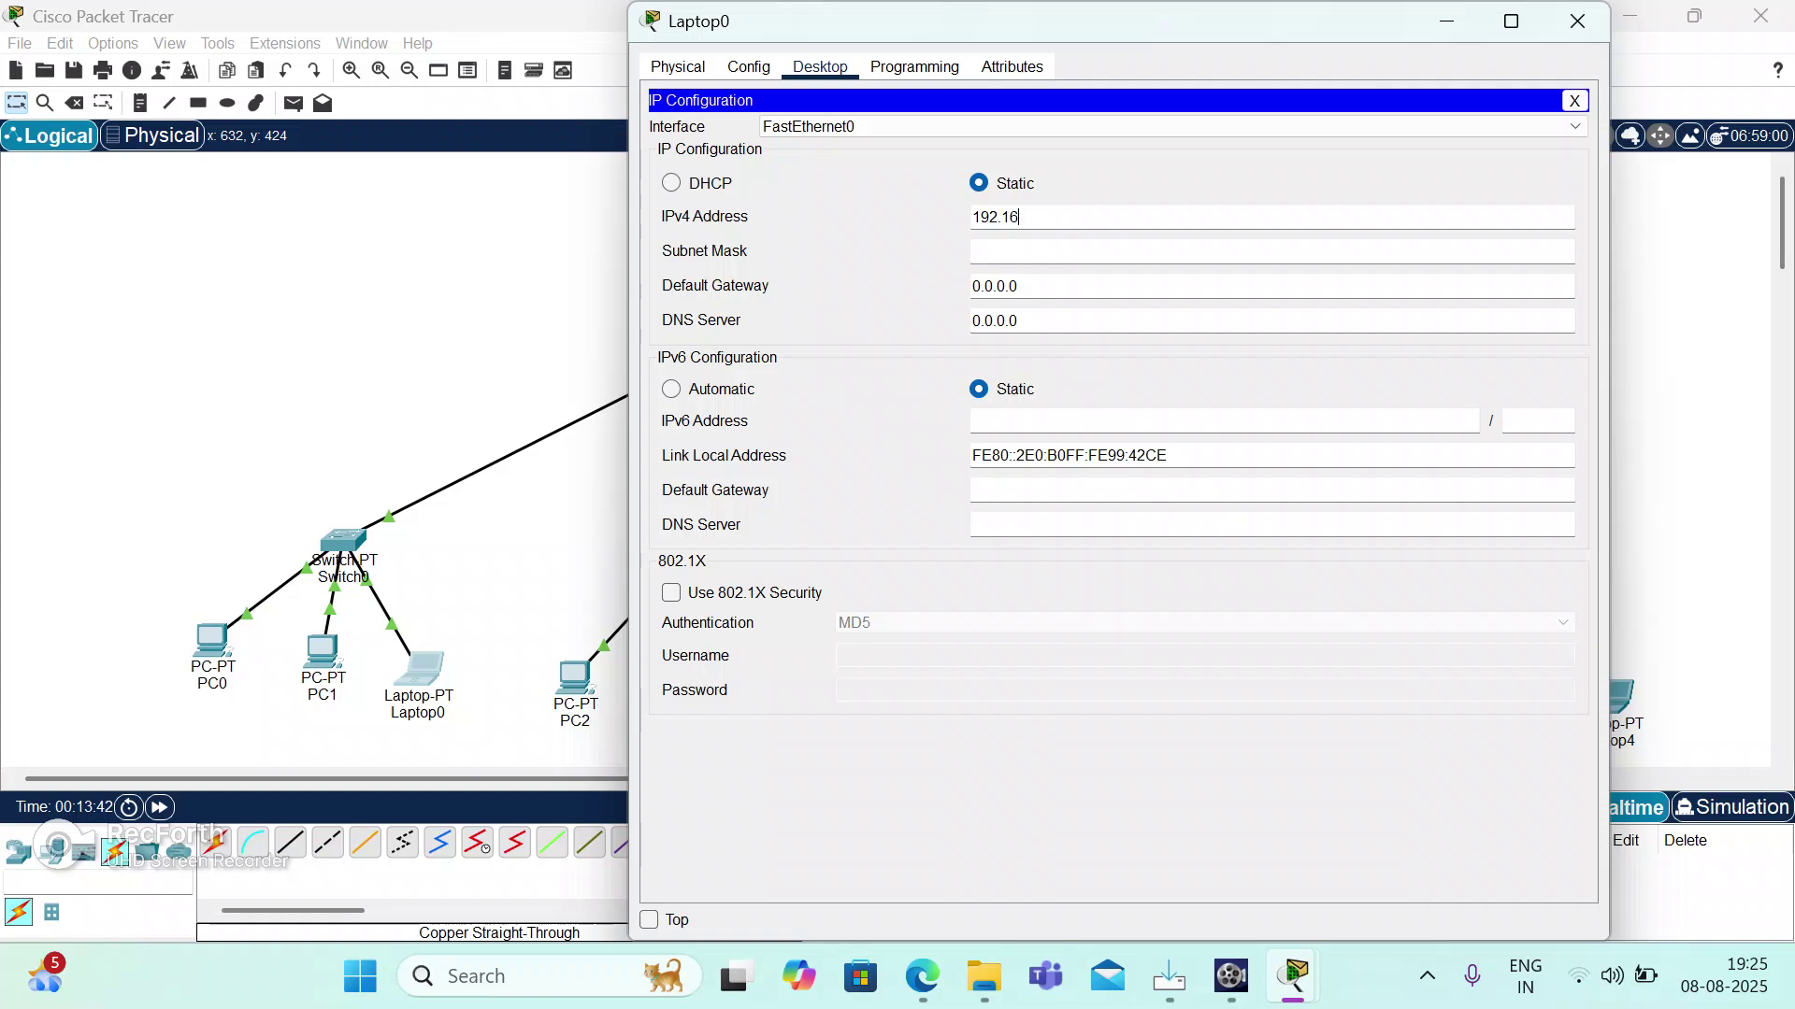
{"action": "type", "text": "8.10.2"}
{"action": "key", "text": "Tab"}
{"action": "left_click", "coordinate": [1577, 20]}
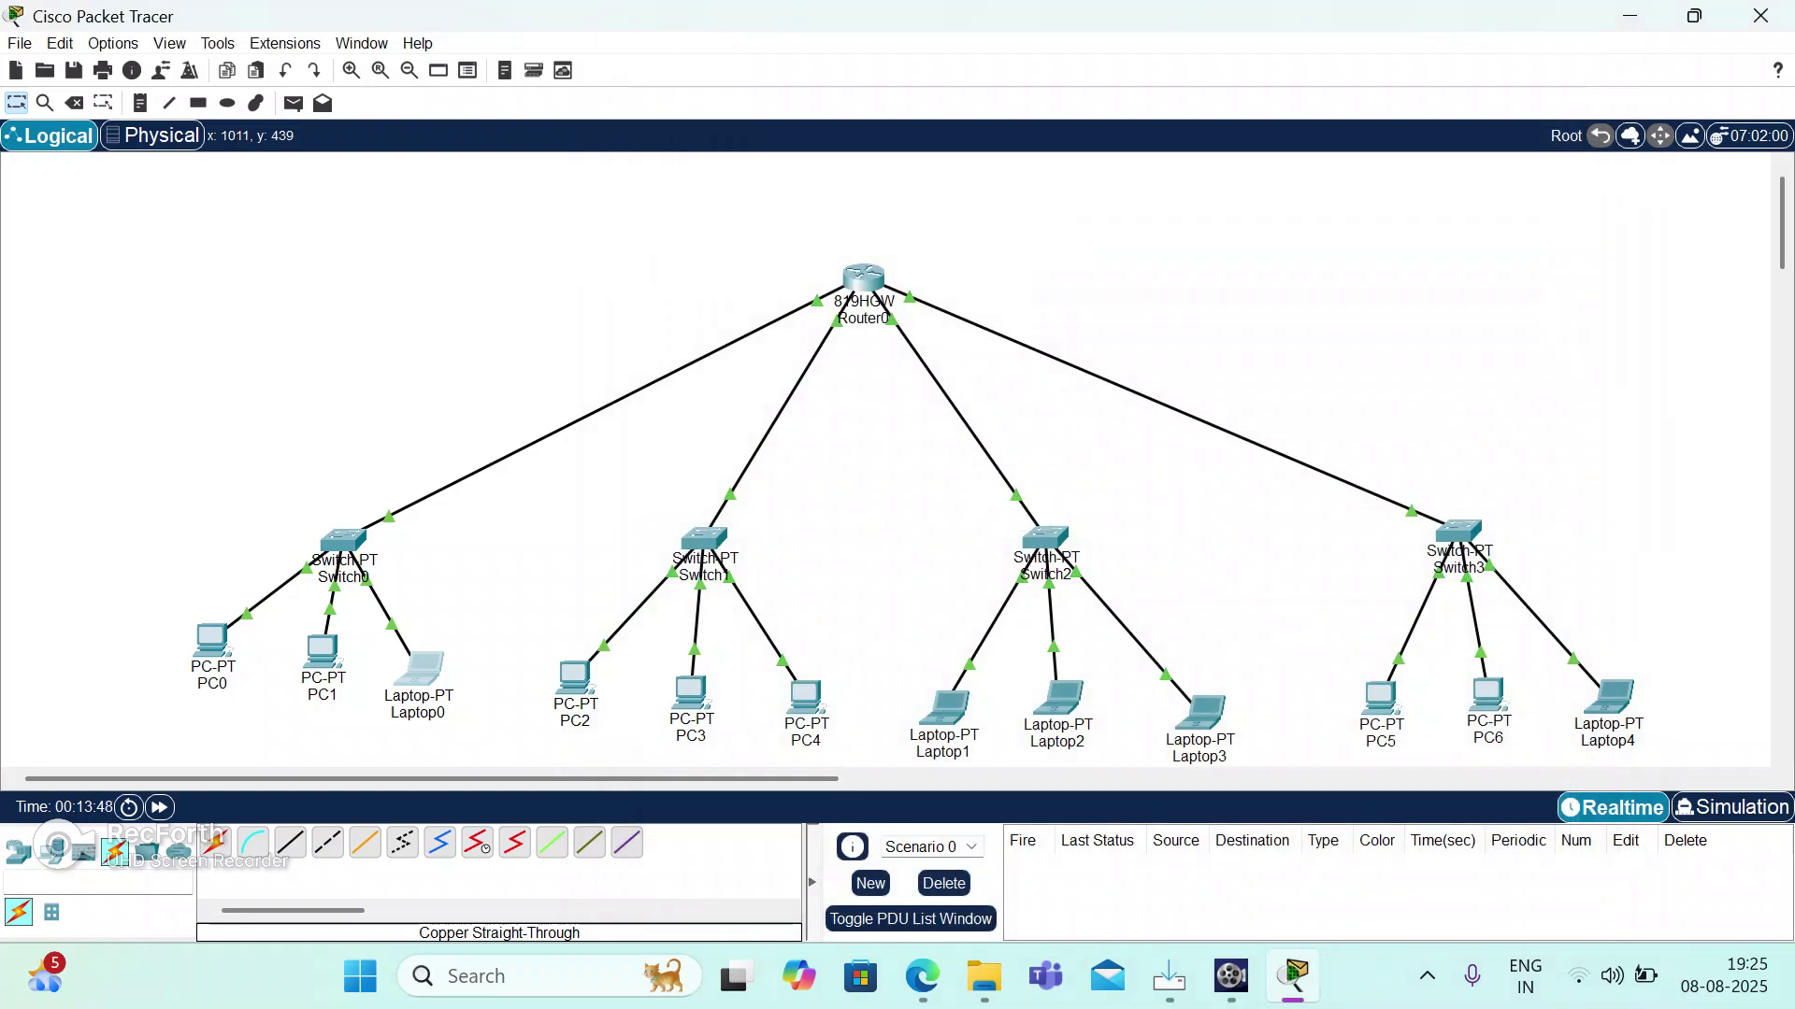
Give PC2 the static IPv4 address 192.168.20.1 with subnet mask 255.255.255.0.
{"action": "mouse_move", "coordinate": [575, 678]}
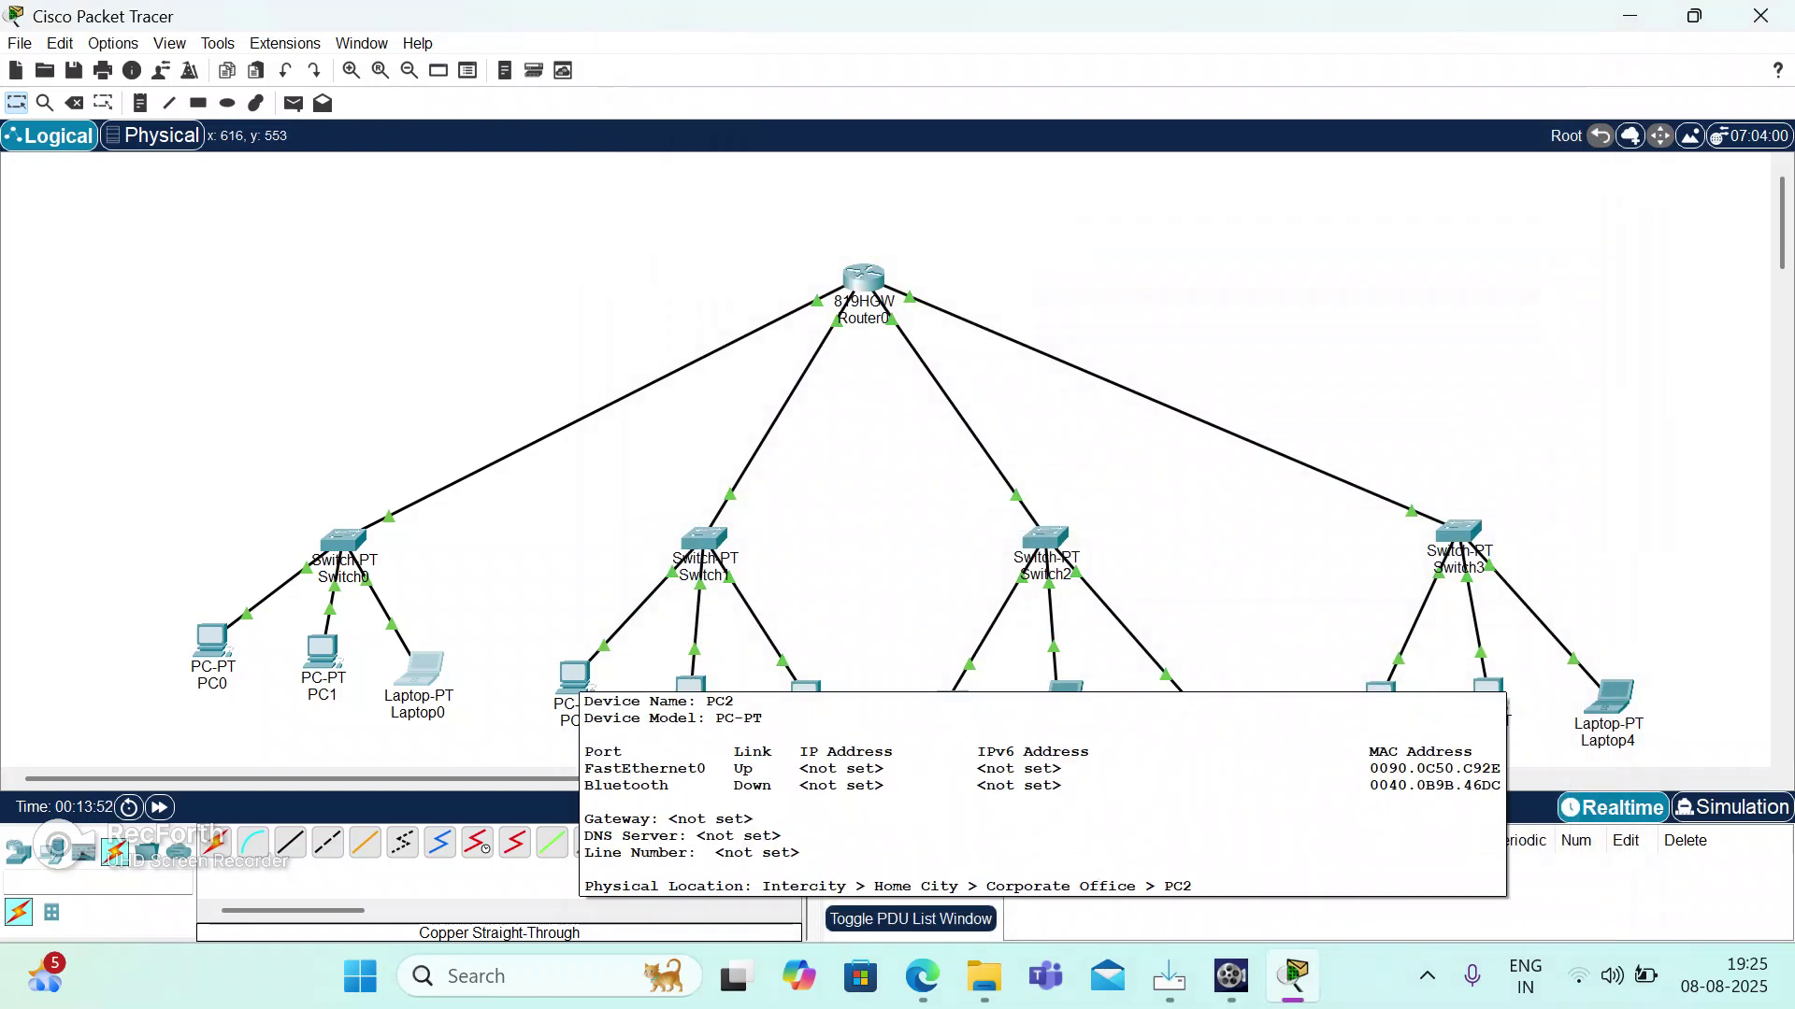
{"action": "left_click", "coordinate": [575, 674]}
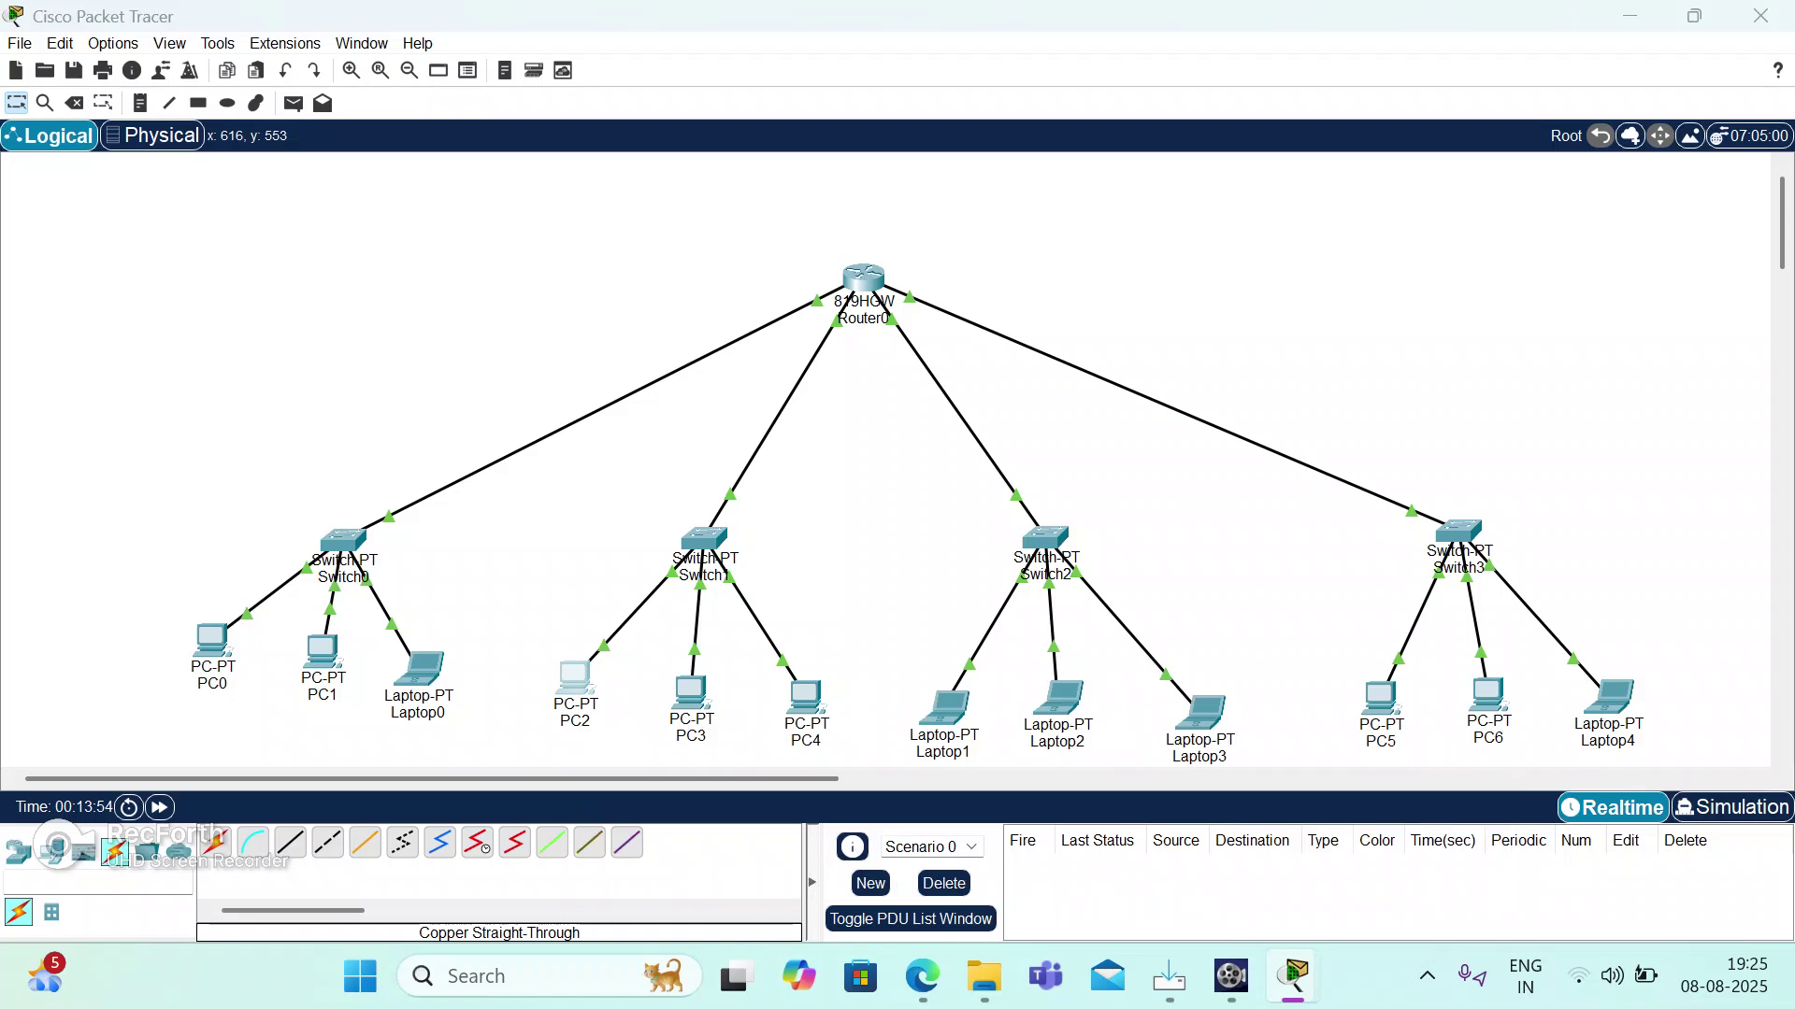
{"action": "left_click", "coordinate": [820, 66]}
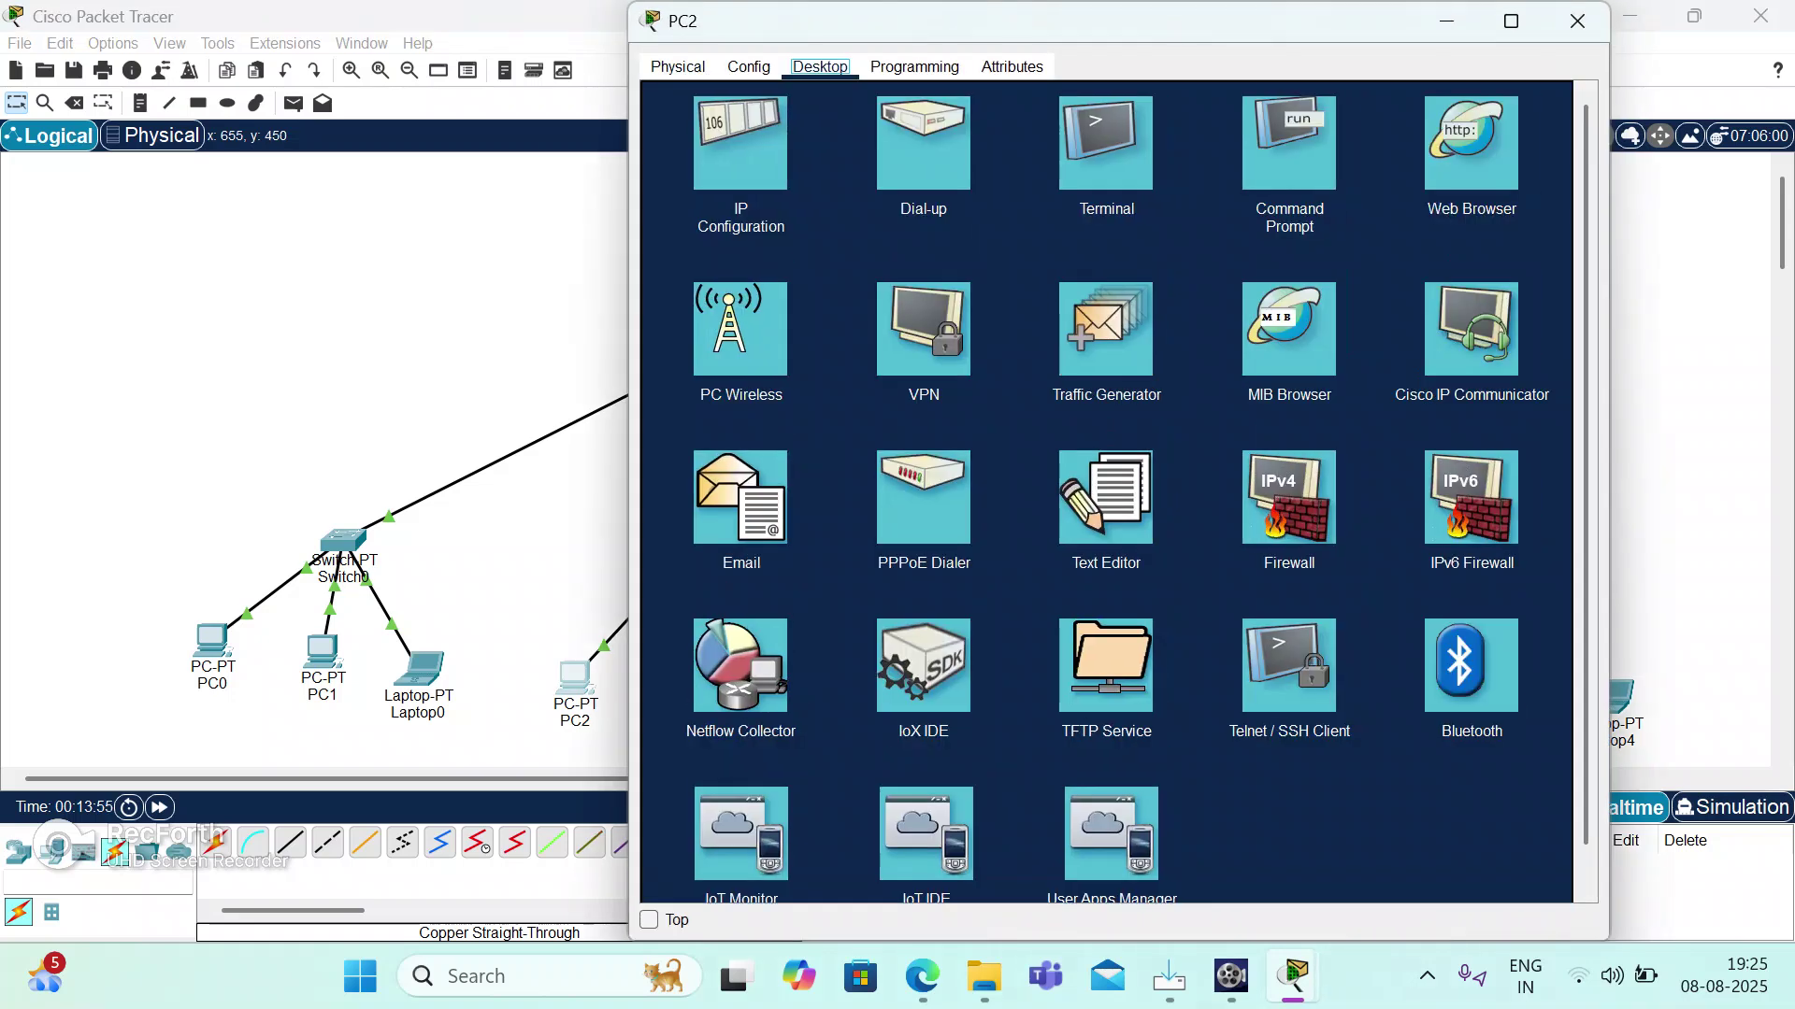
{"action": "left_click", "coordinate": [733, 149]}
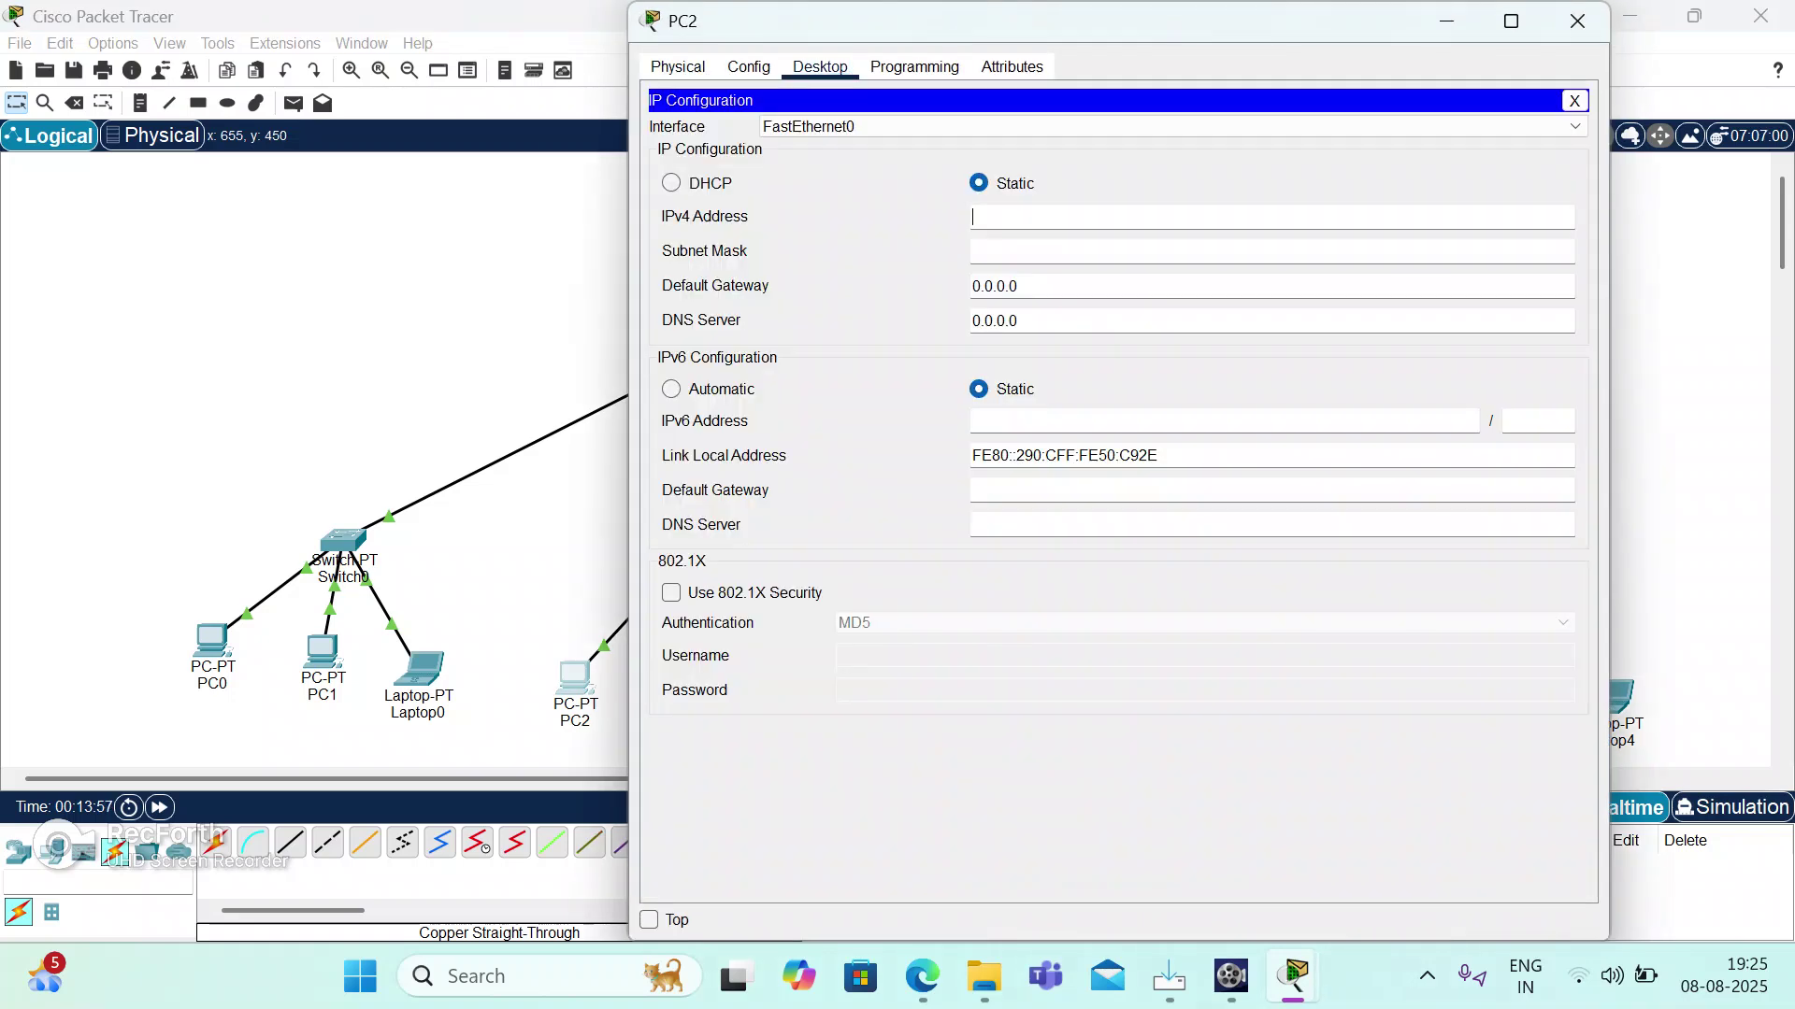
{"action": "type", "text": "192.168.20.1"}
{"action": "left_click", "coordinate": [1047, 251]}
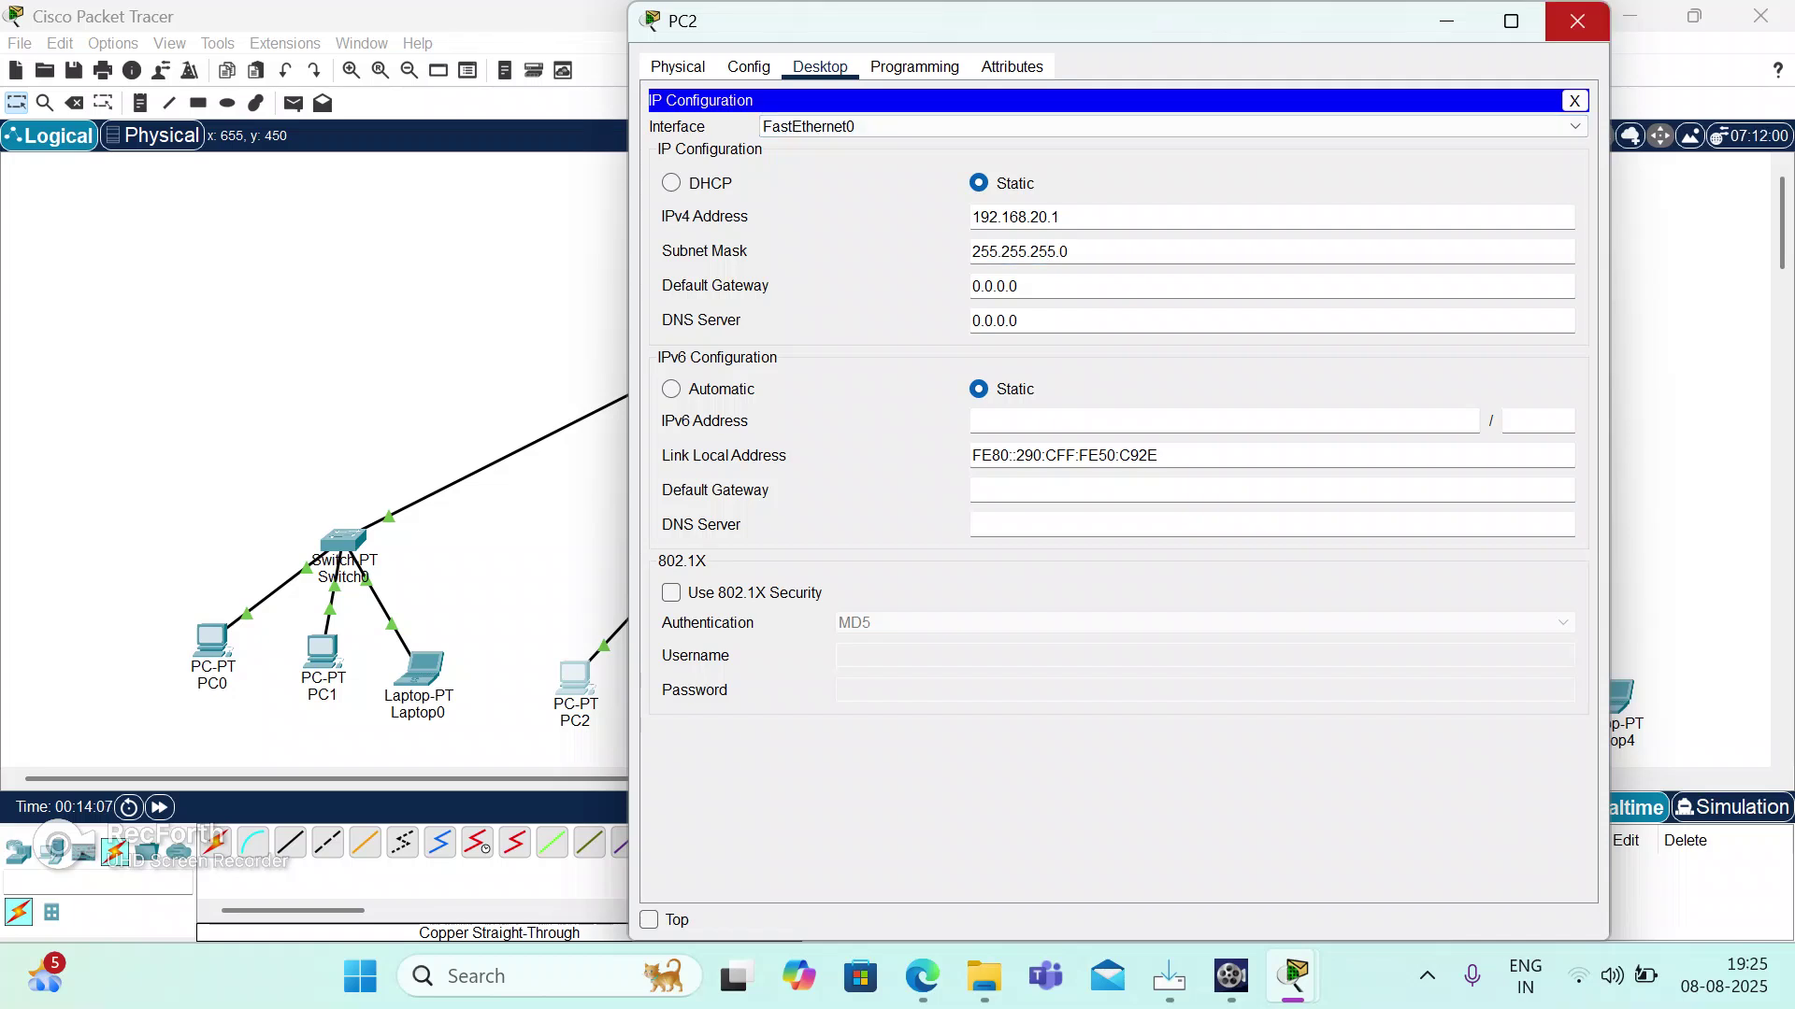
Give PC3 the static IPv4 address 192.168.20.2 with subnet mask 255.255.255.0.
{"action": "left_click", "coordinate": [1577, 21]}
{"action": "left_click", "coordinate": [692, 690]}
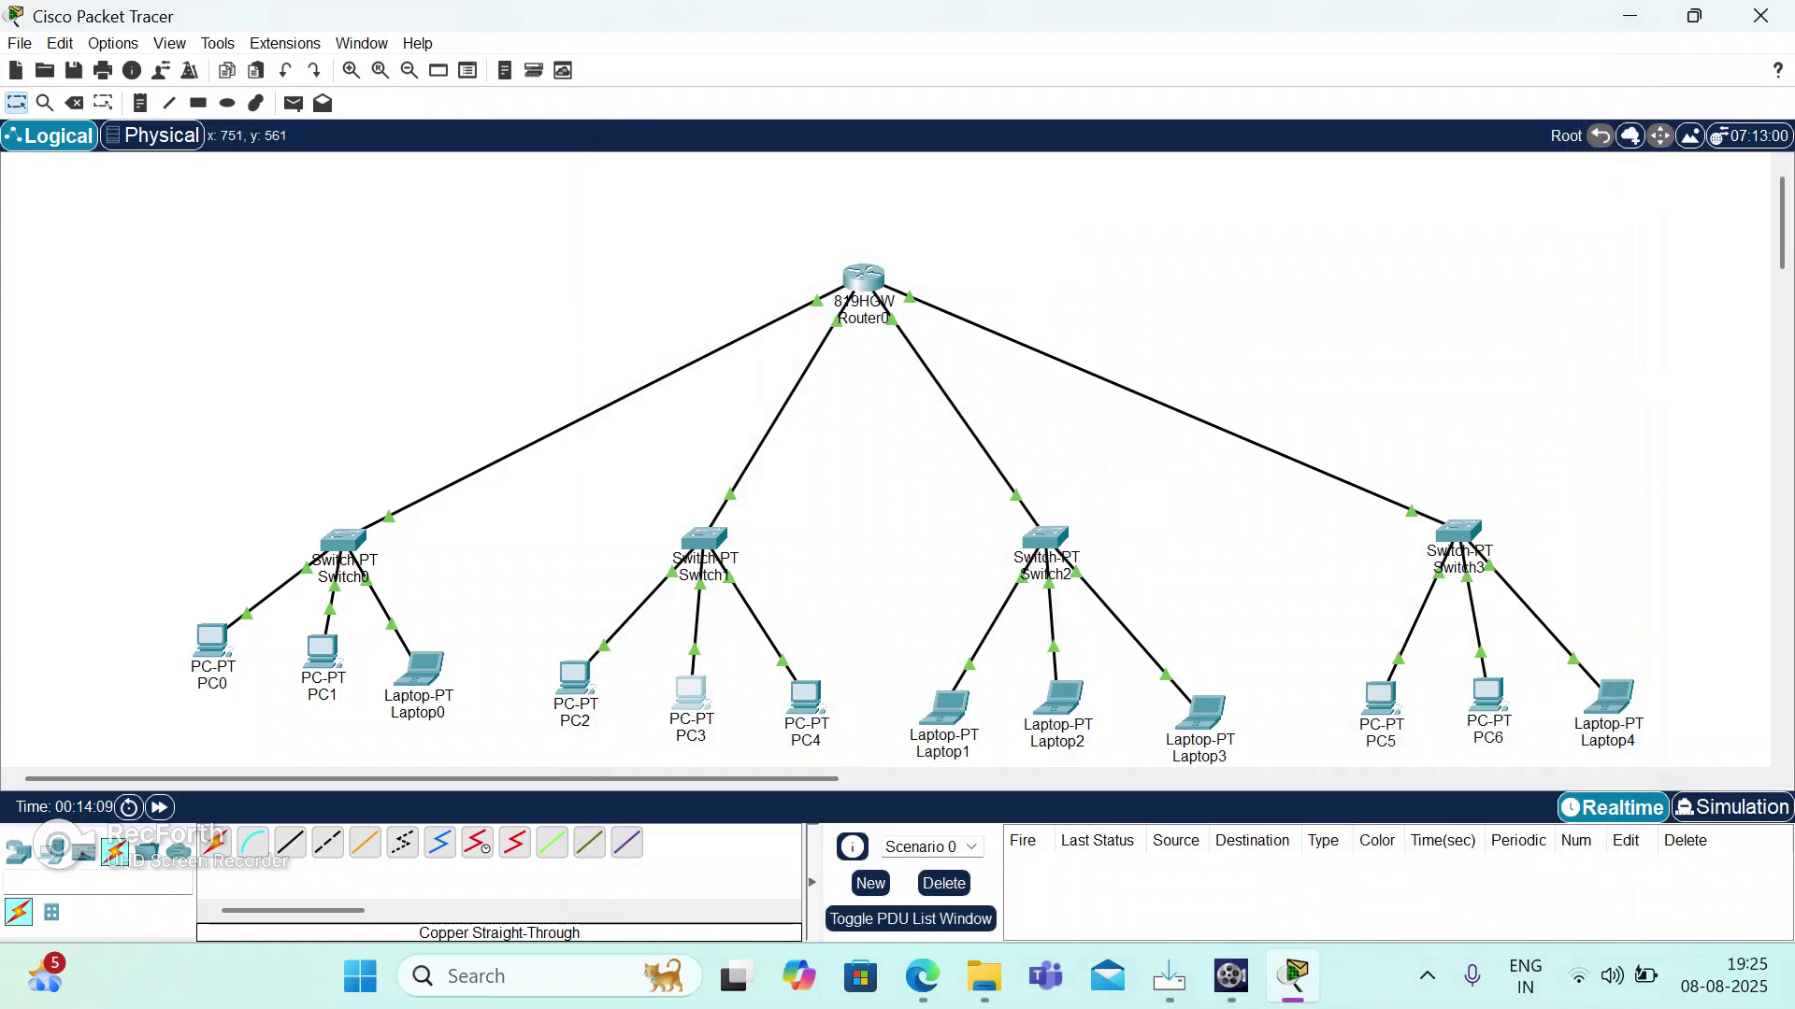
{"action": "left_click", "coordinate": [820, 66]}
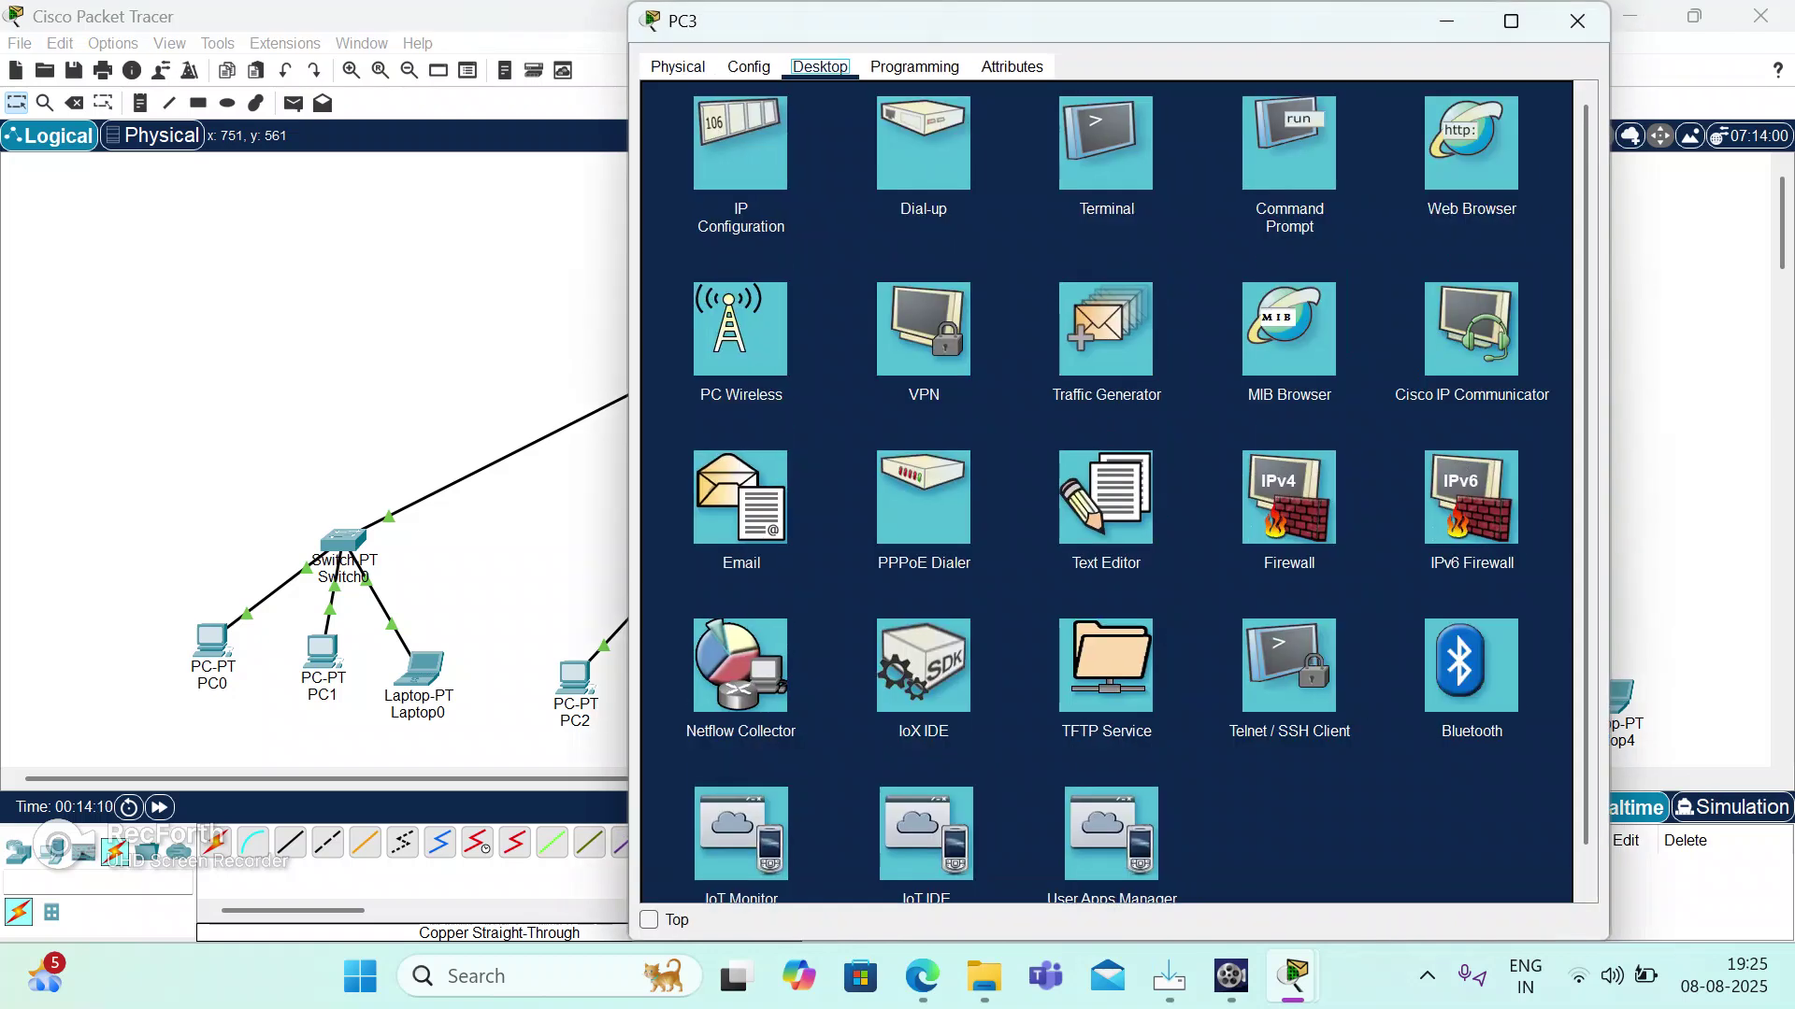
{"action": "left_click", "coordinate": [740, 142]}
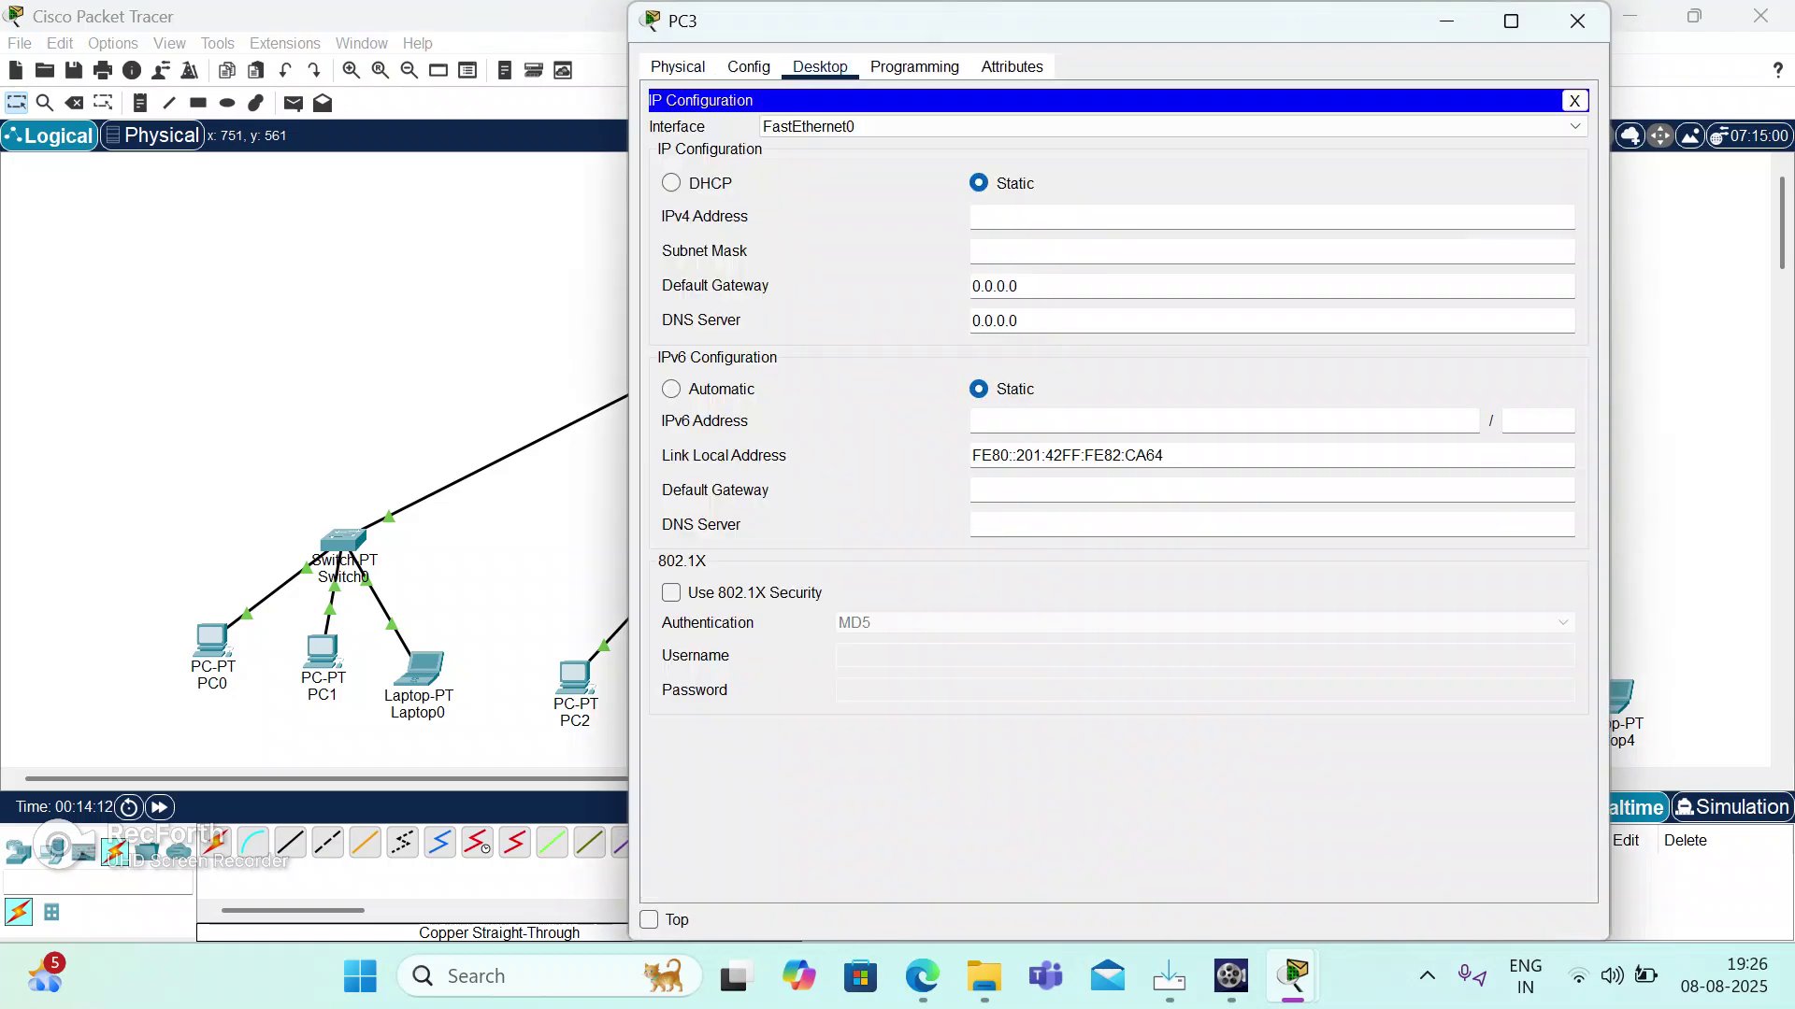
{"action": "type", "text": "192.168.20.2"}
{"action": "key", "text": "Tab"}
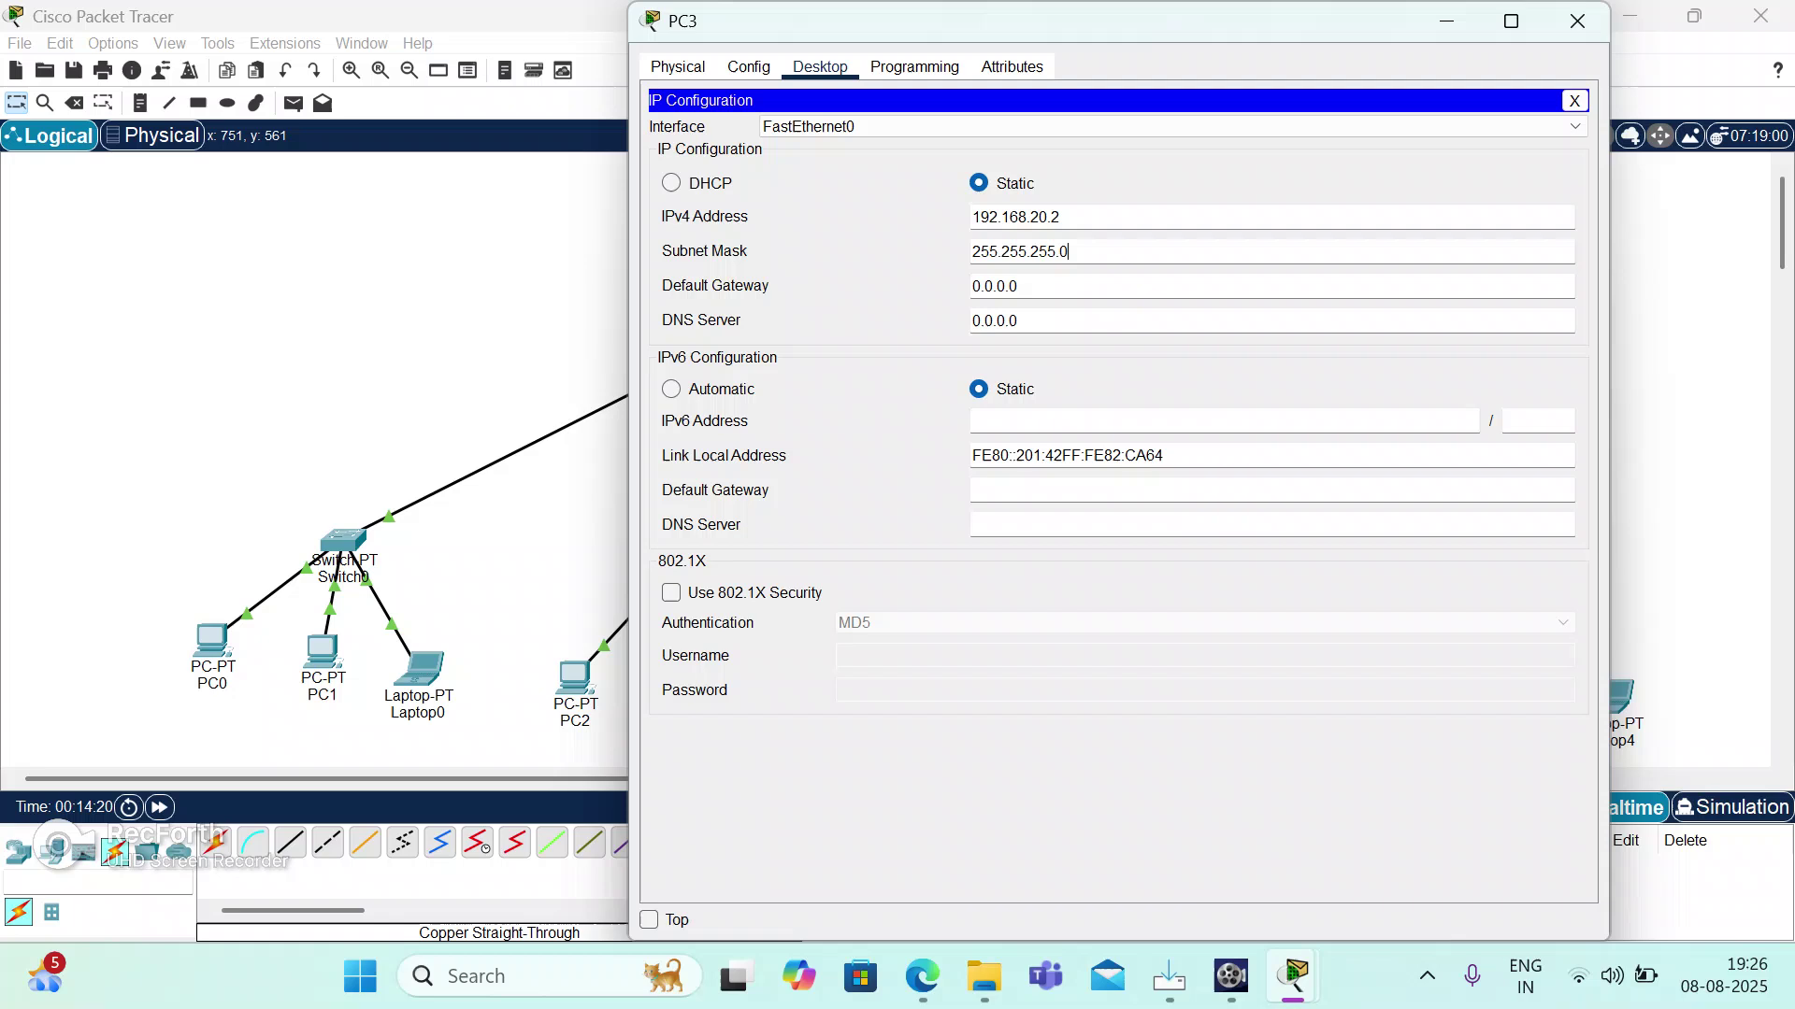
{"action": "left_click", "coordinate": [1577, 21]}
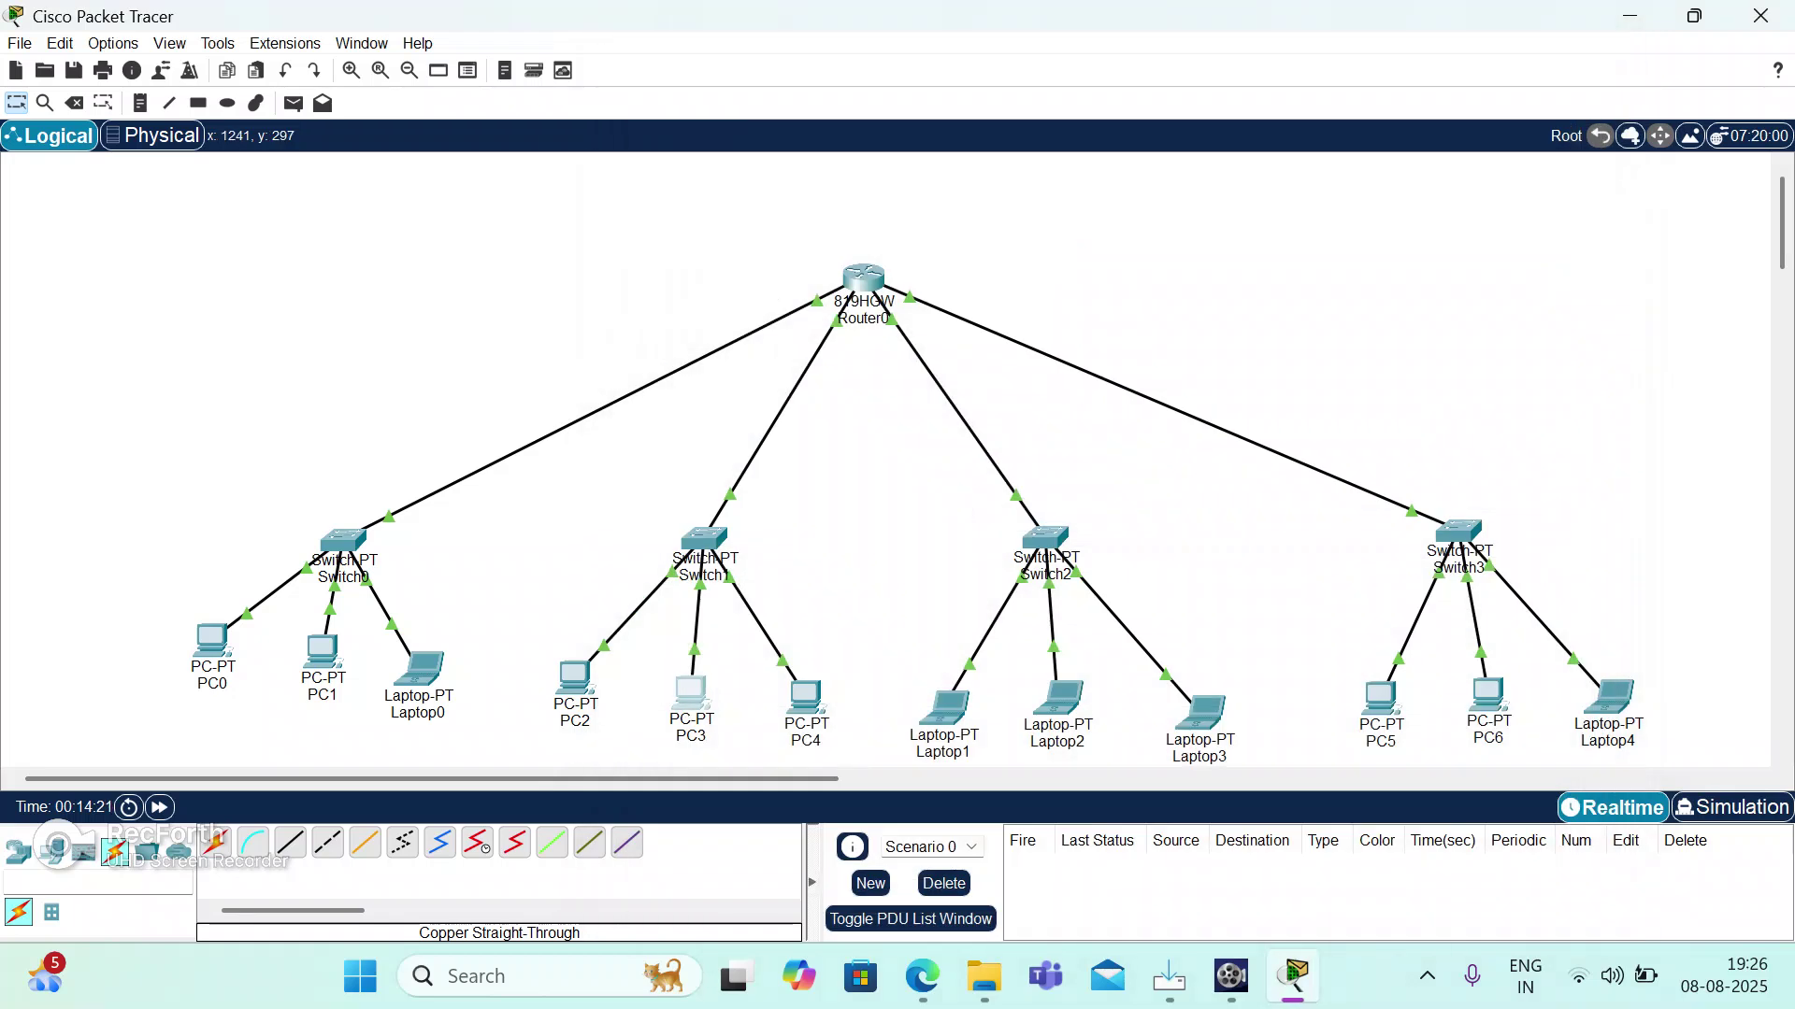
Give PC4 the static IPv4 address 192.168.20.3 with subnet mask 255.255.255.0.
{"action": "left_click", "coordinate": [806, 696]}
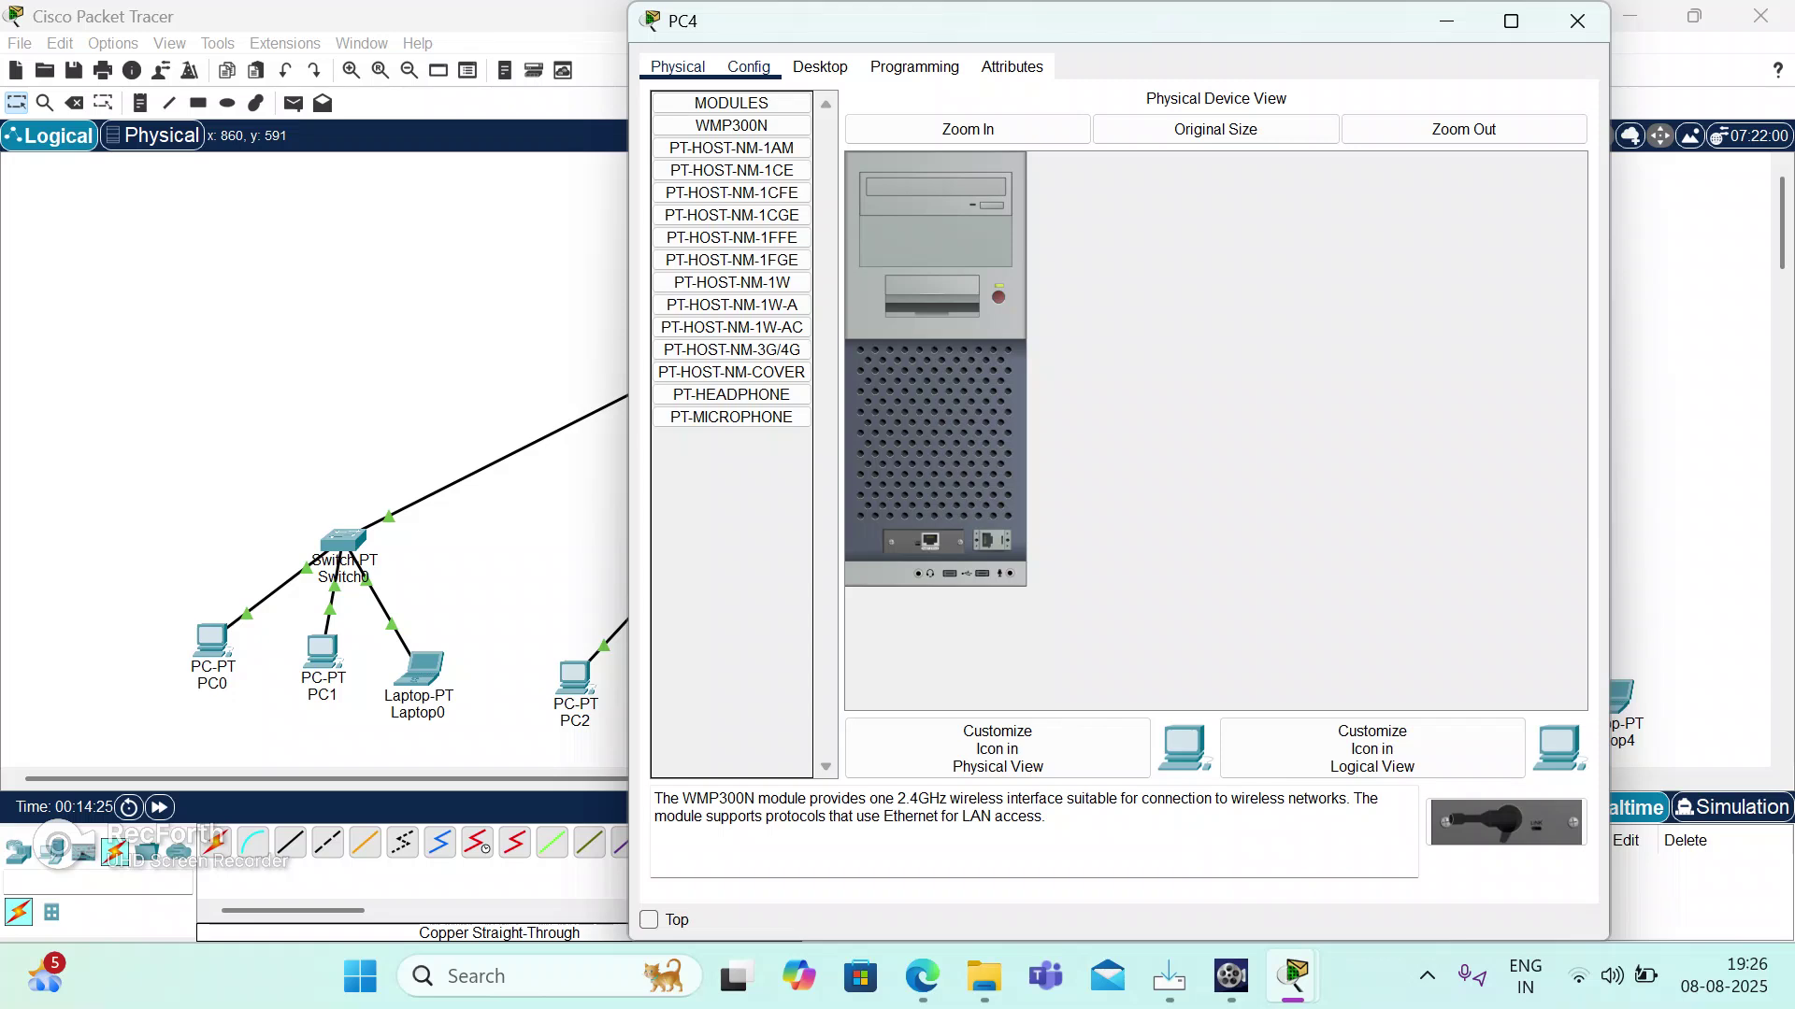
{"action": "left_click", "coordinate": [820, 66]}
{"action": "left_click", "coordinate": [740, 142]}
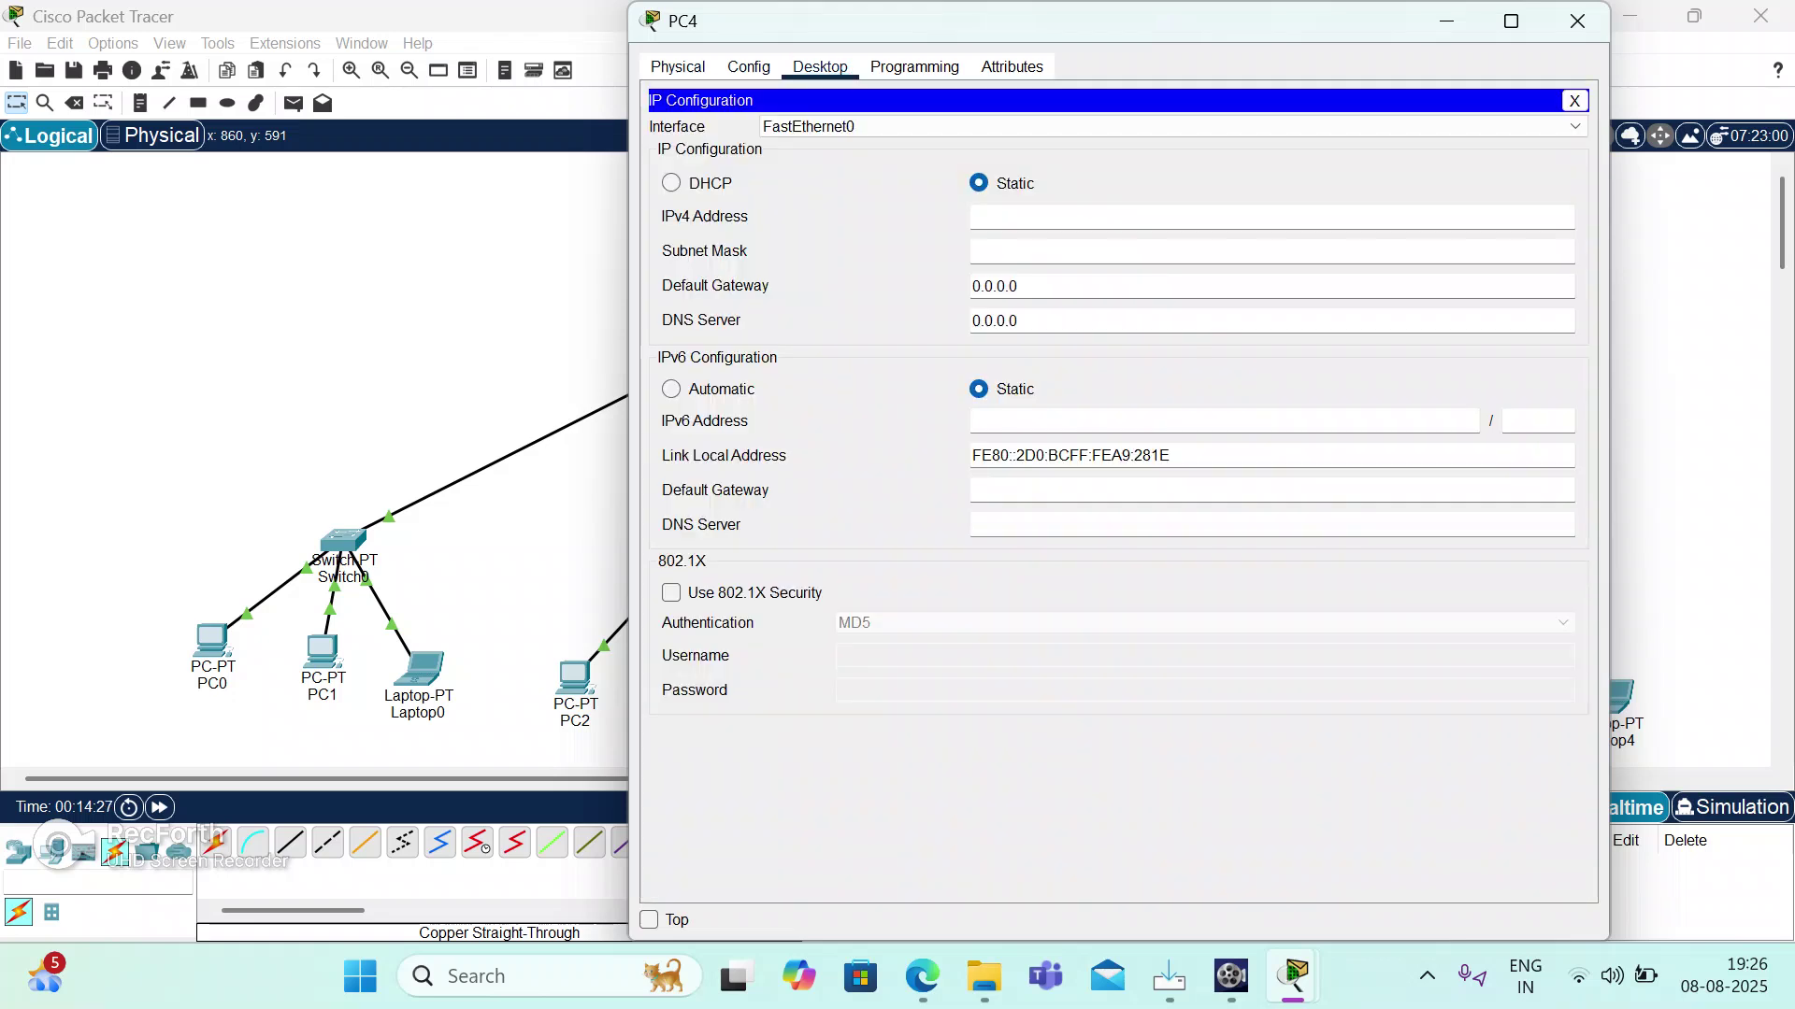
{"action": "type", "text": "192.168.20.3"}
{"action": "key", "text": "Tab"}
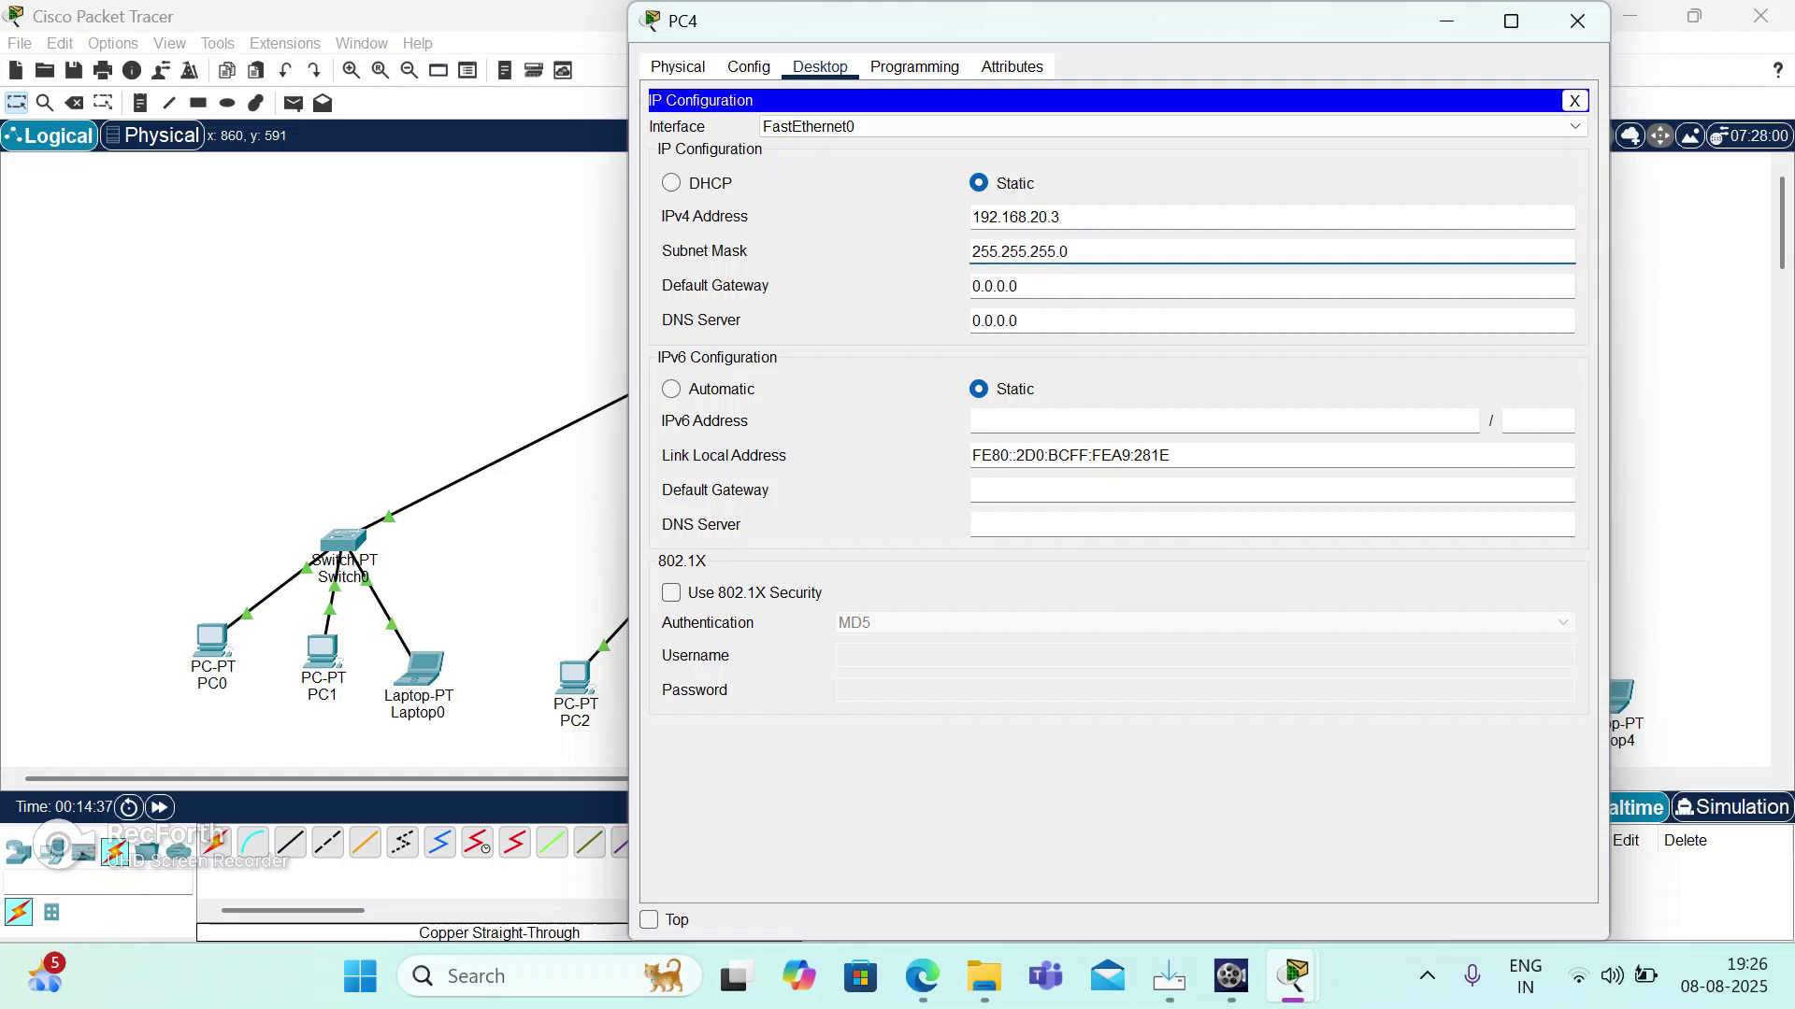
{"action": "key", "text": "alt+F4"}
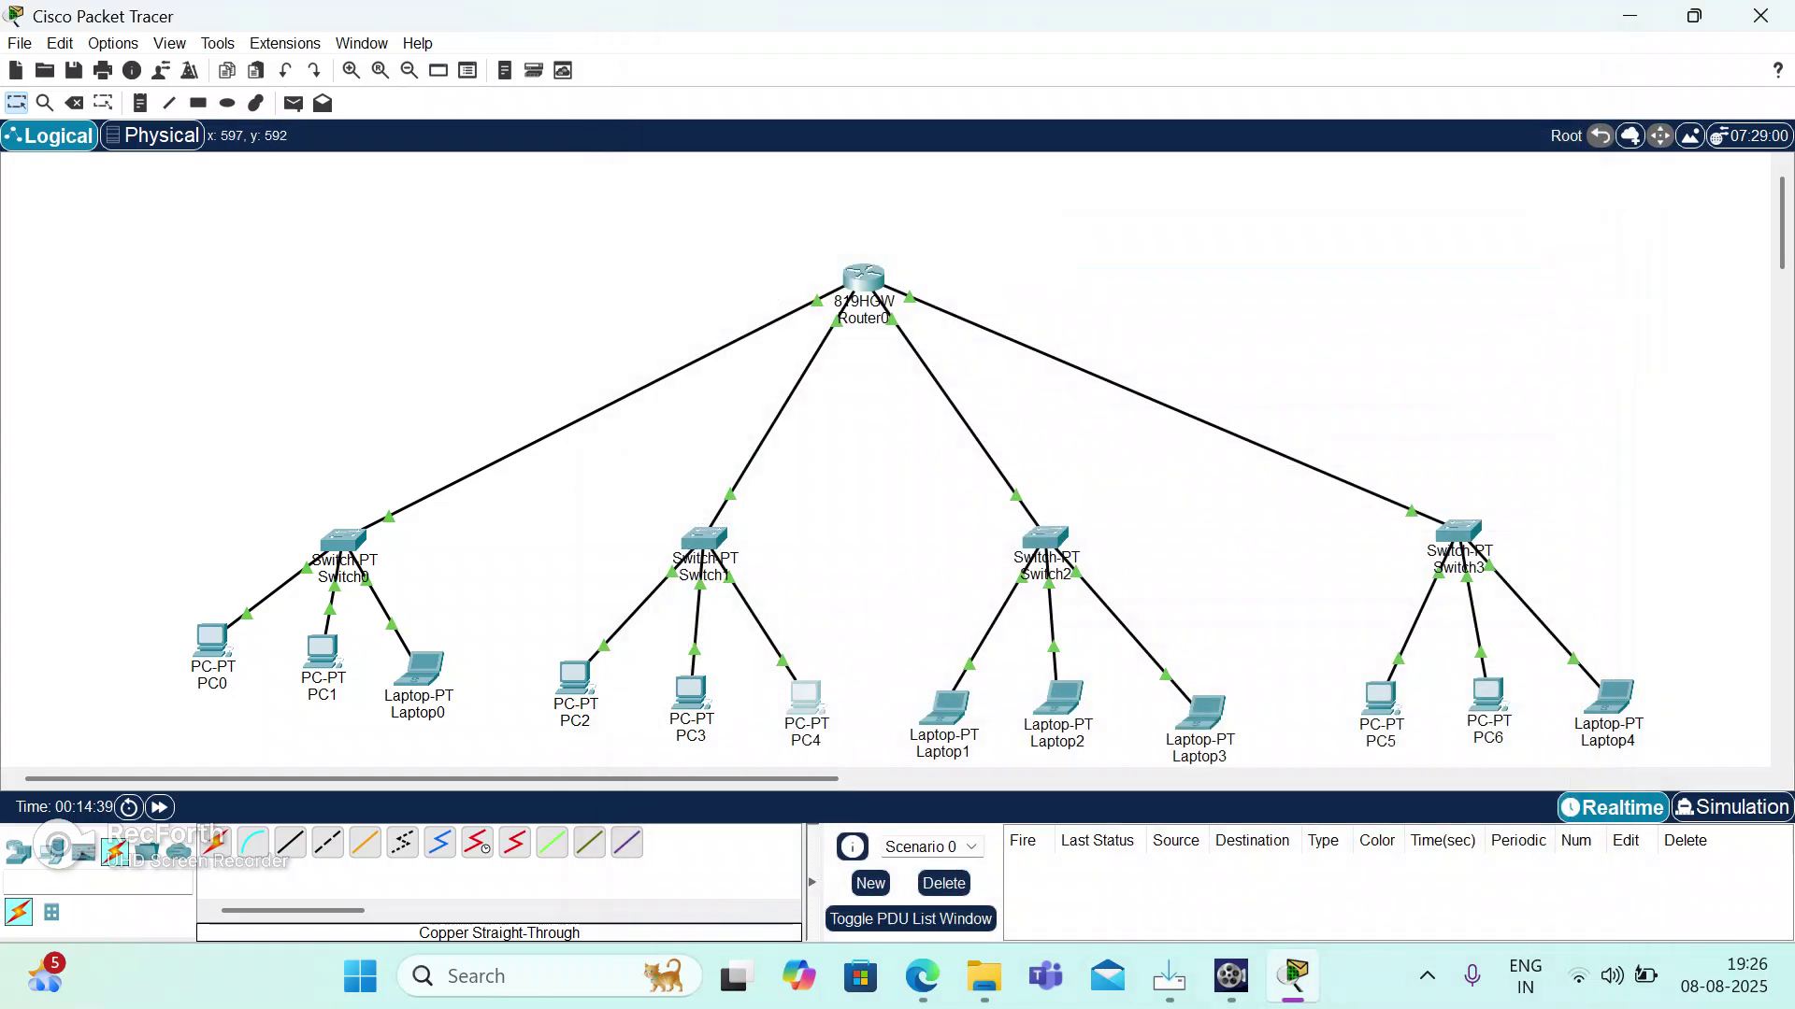
Review the IP configurations of PC2, PC3 and PC4 to check their addresses and subnet masks.
{"action": "left_click", "coordinate": [573, 675]}
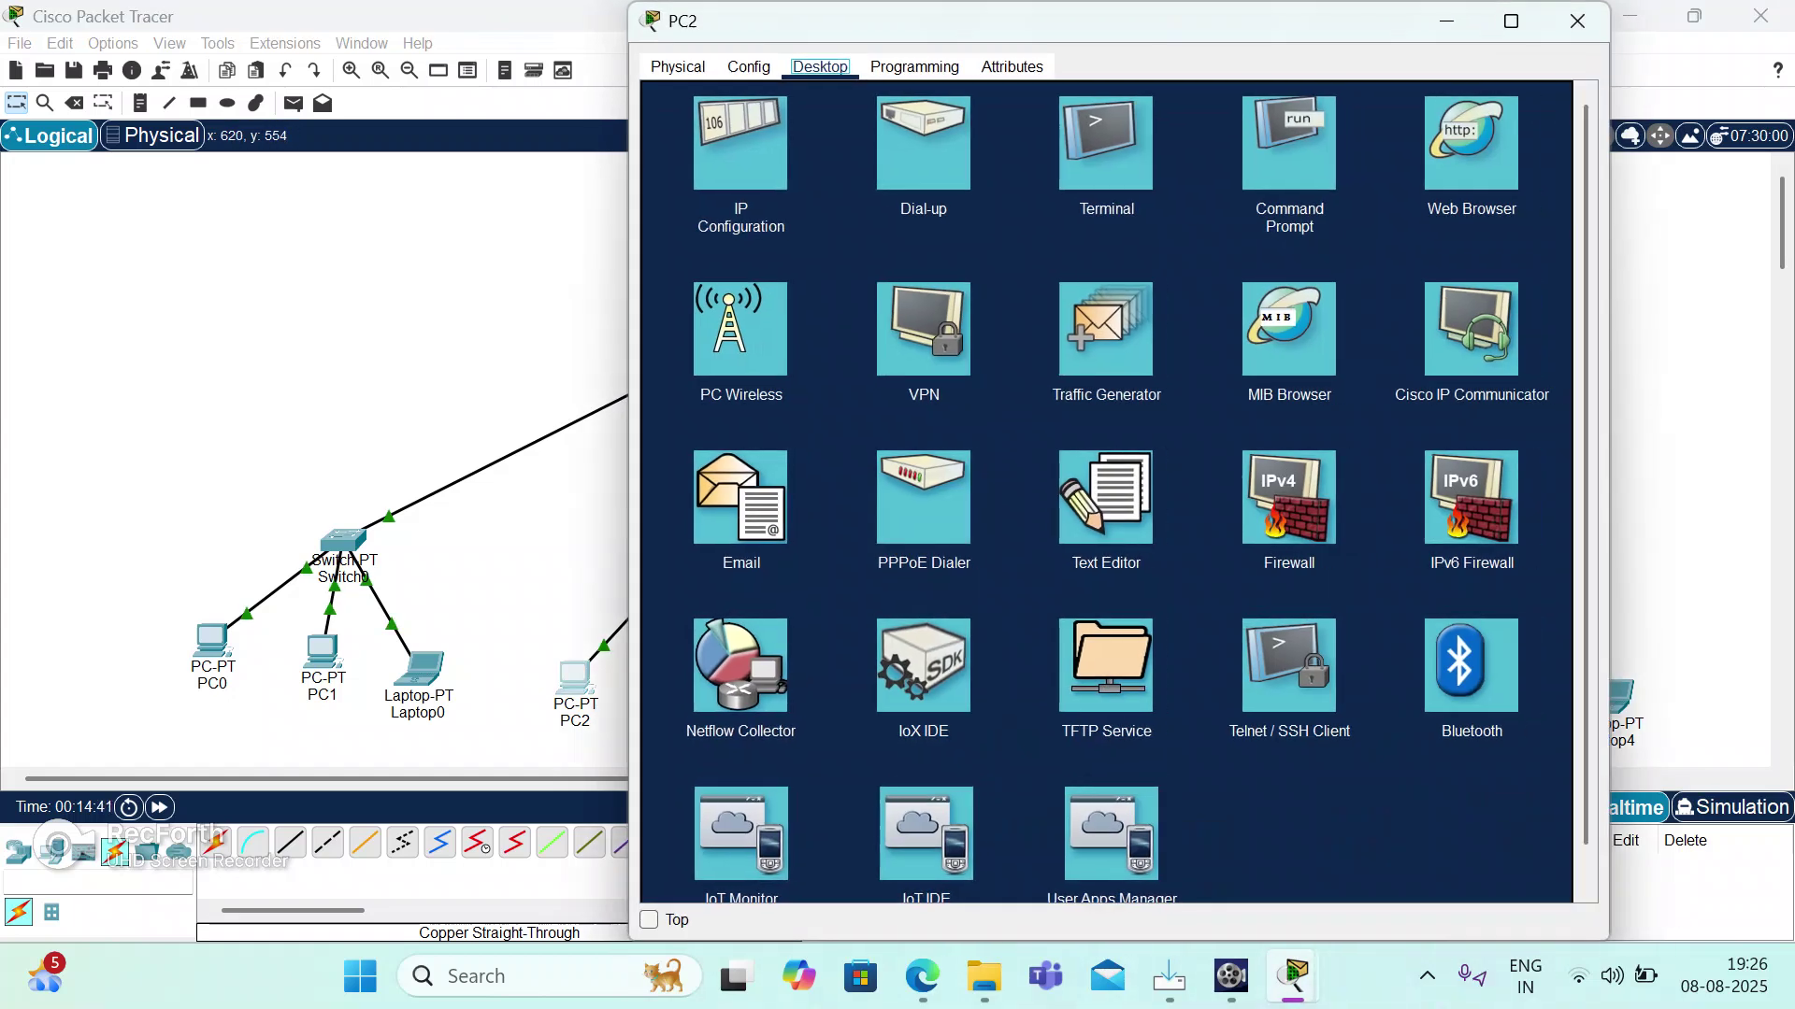
{"action": "left_click", "coordinate": [740, 143]}
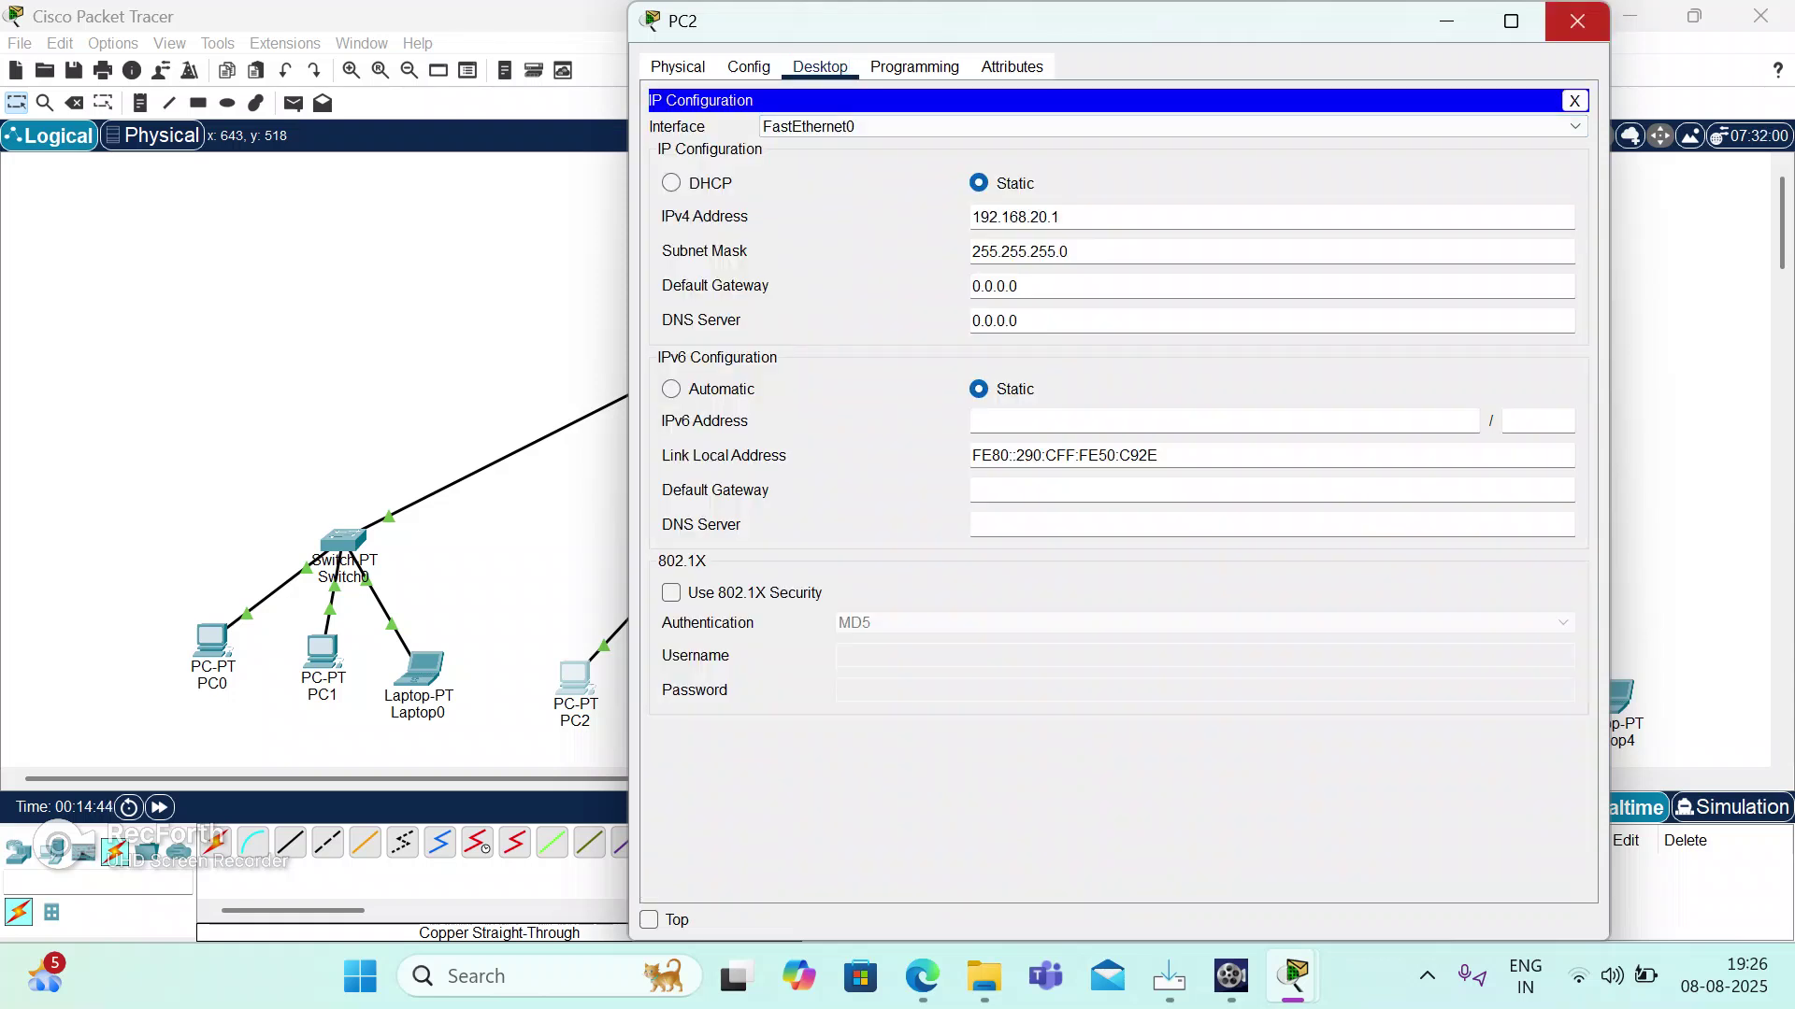
{"action": "left_click", "coordinate": [1577, 21]}
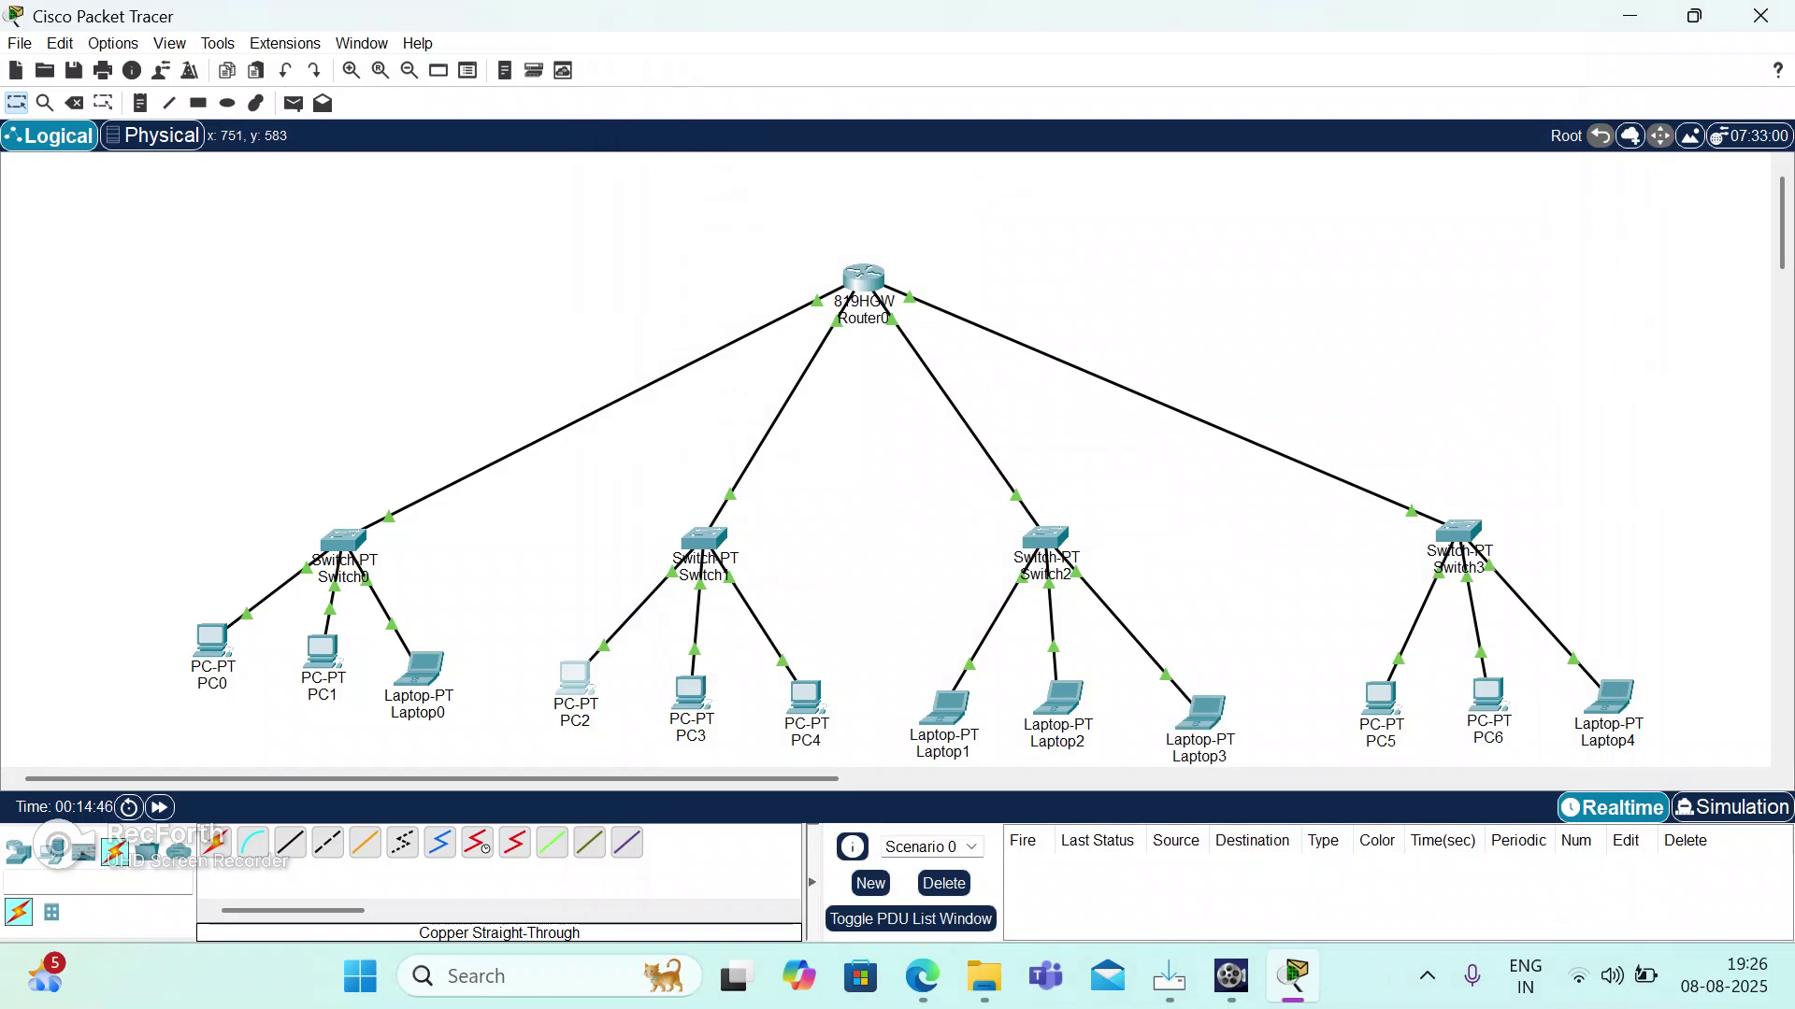
{"action": "left_click", "coordinate": [690, 691]}
{"action": "left_click", "coordinate": [739, 143]}
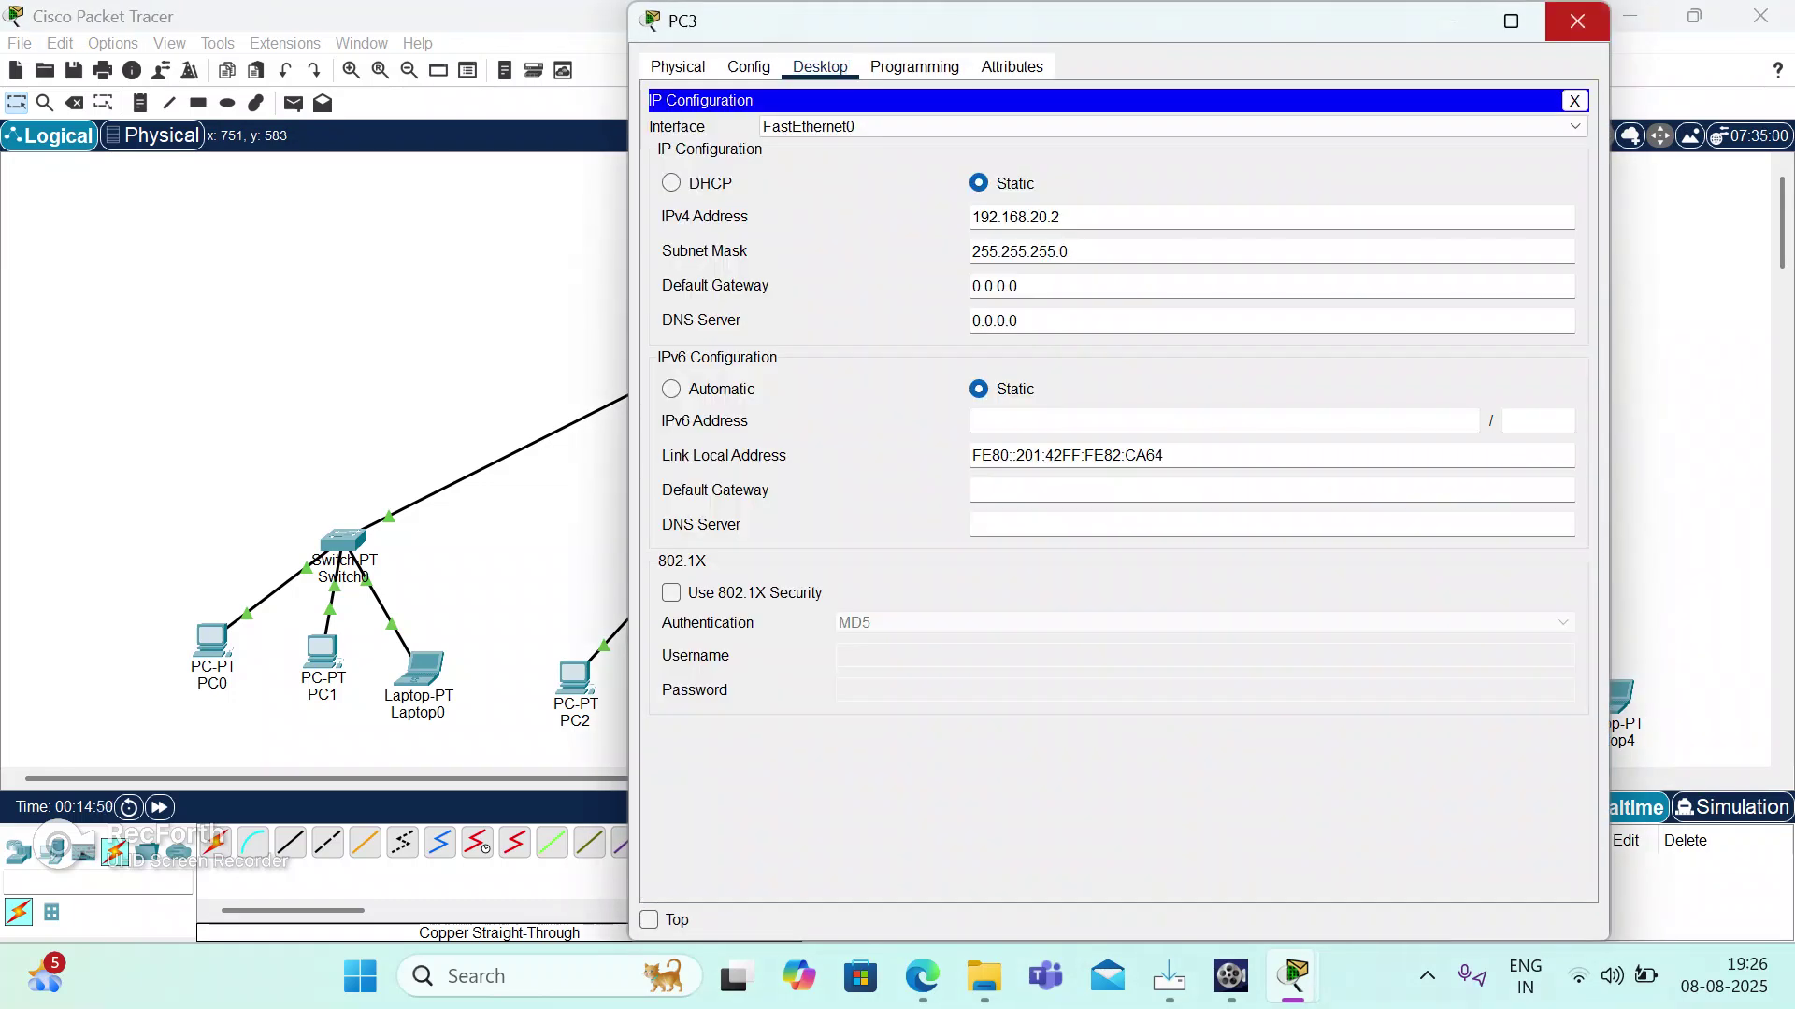
{"action": "left_click", "coordinate": [1577, 21]}
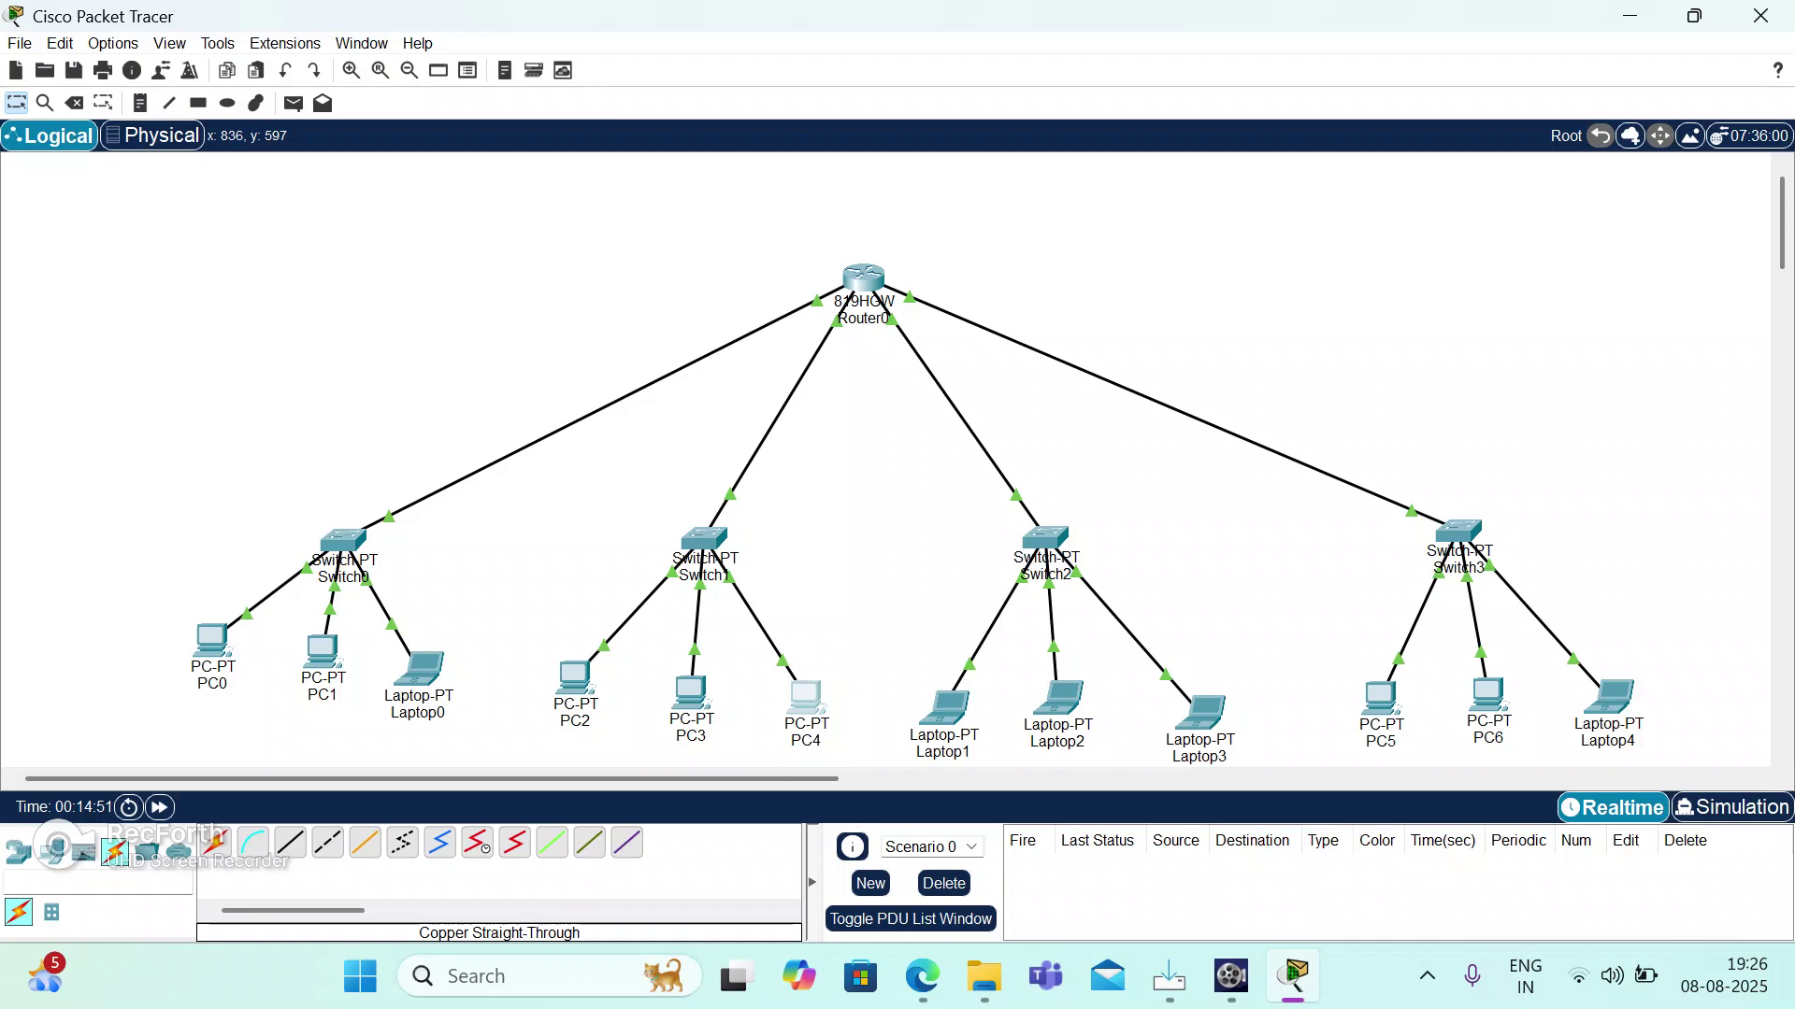
{"action": "left_click", "coordinate": [804, 696]}
{"action": "left_click", "coordinate": [740, 143]}
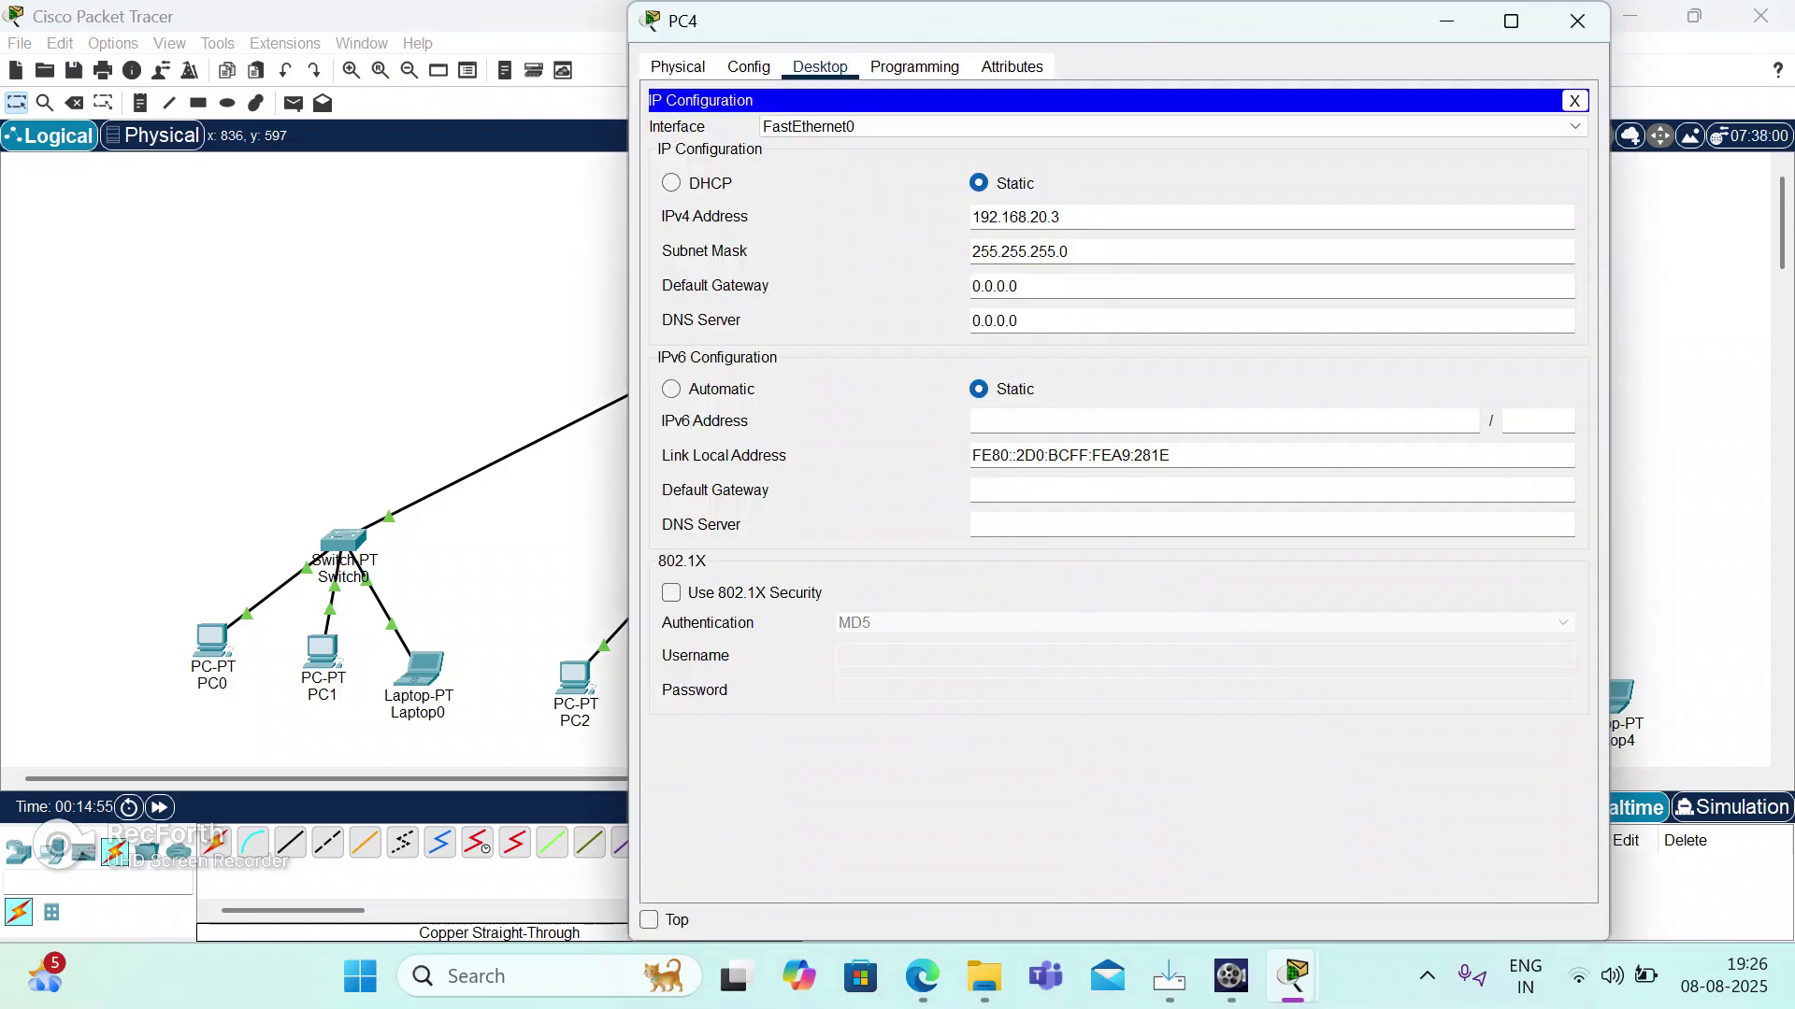
{"action": "left_click", "coordinate": [1577, 20]}
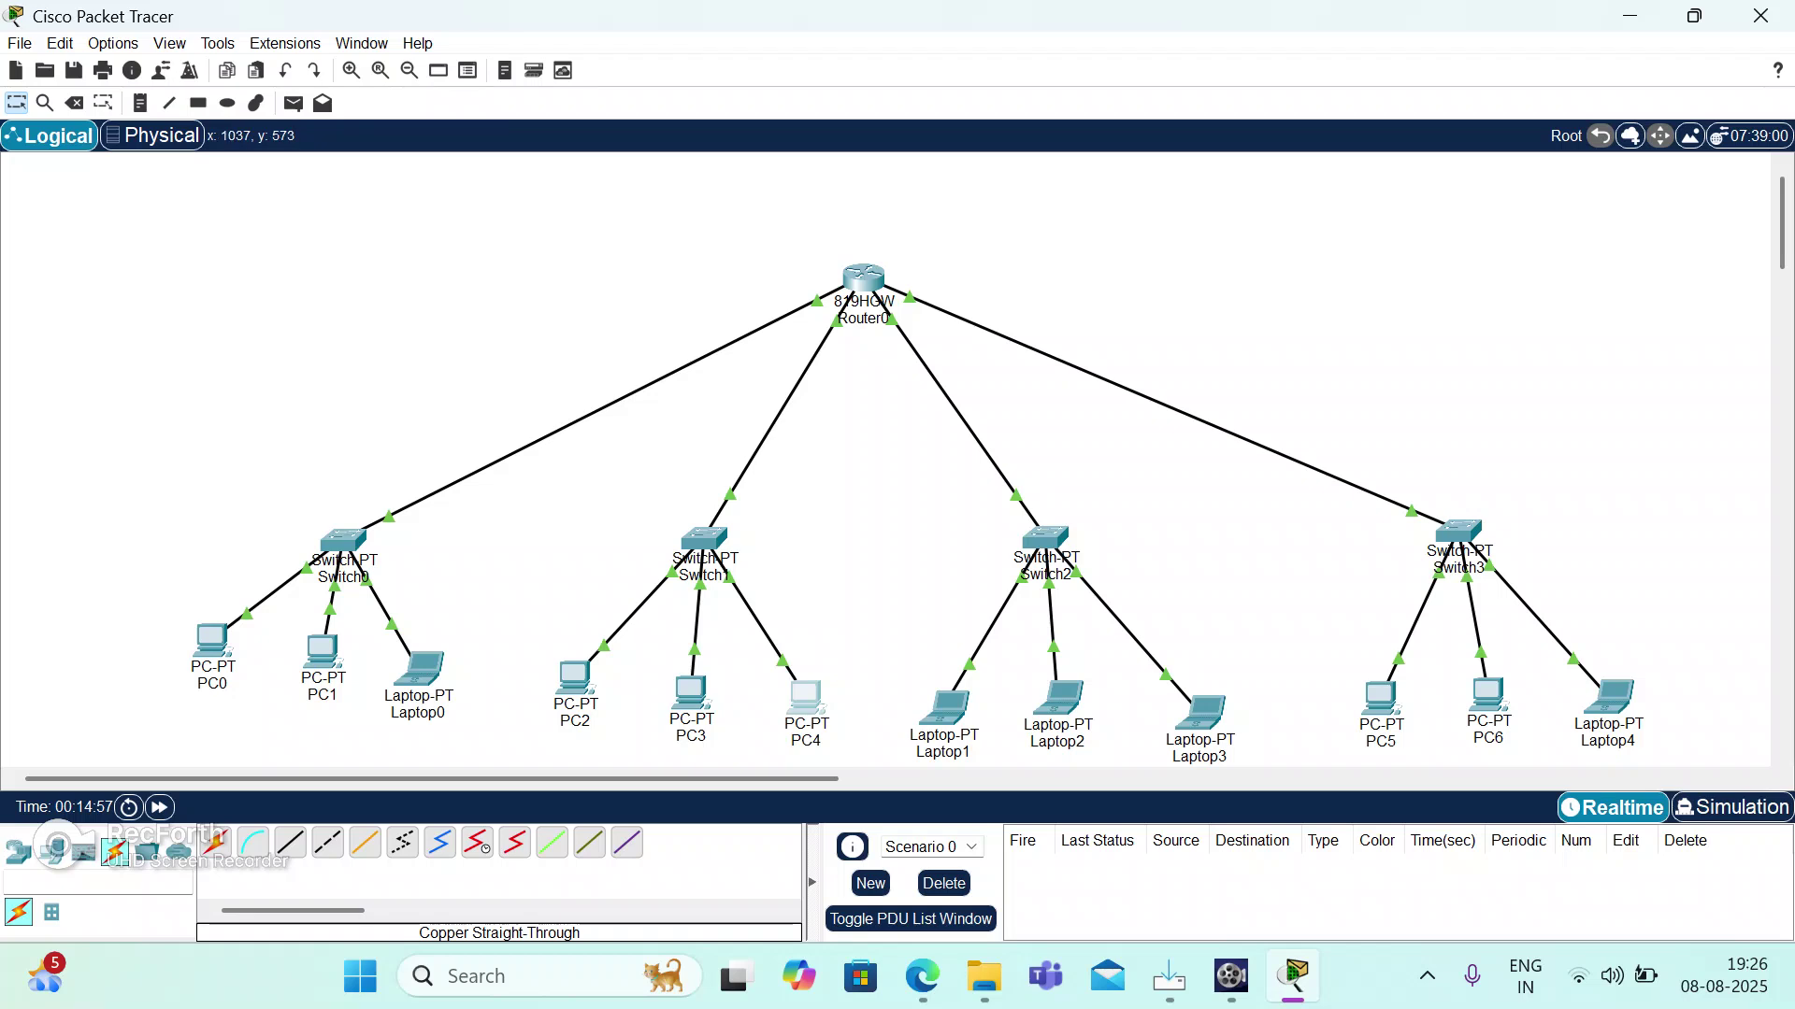
Give Laptop1 the static IPv4 address 192.168.30.1 with subnet mask 255.255.255.0.
{"action": "left_click", "coordinate": [946, 709]}
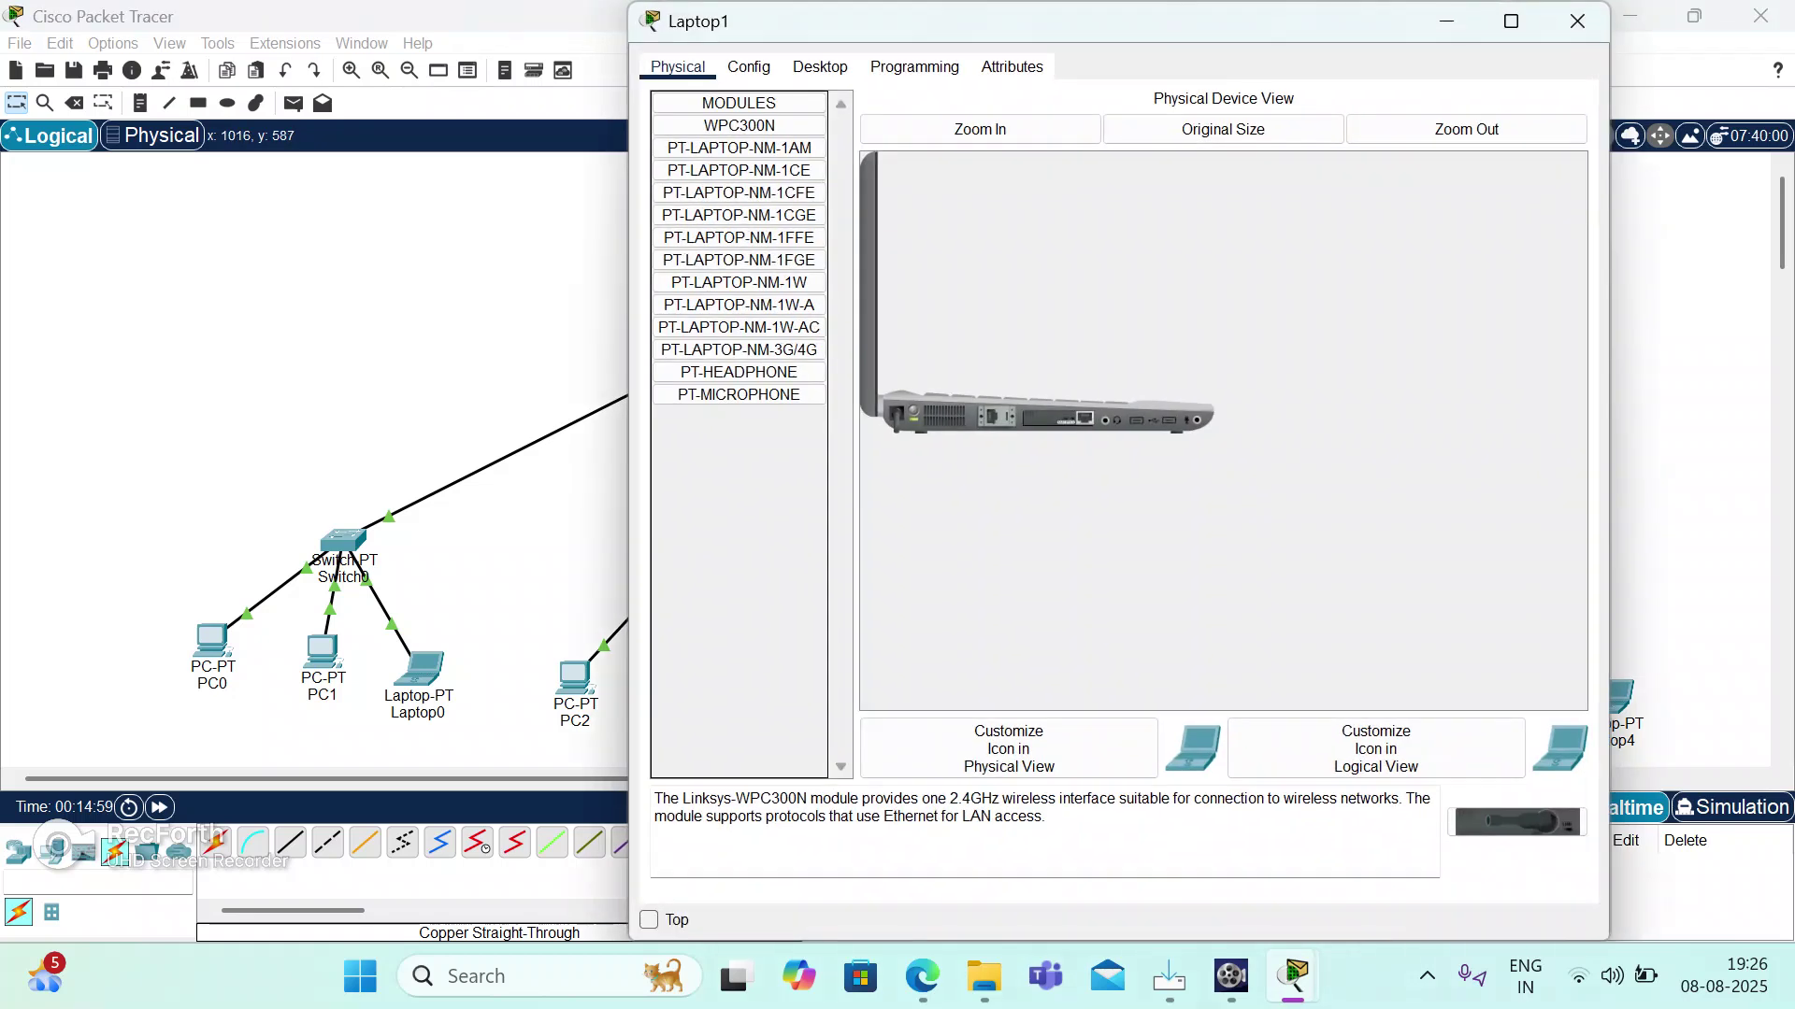
{"action": "left_click", "coordinate": [819, 66]}
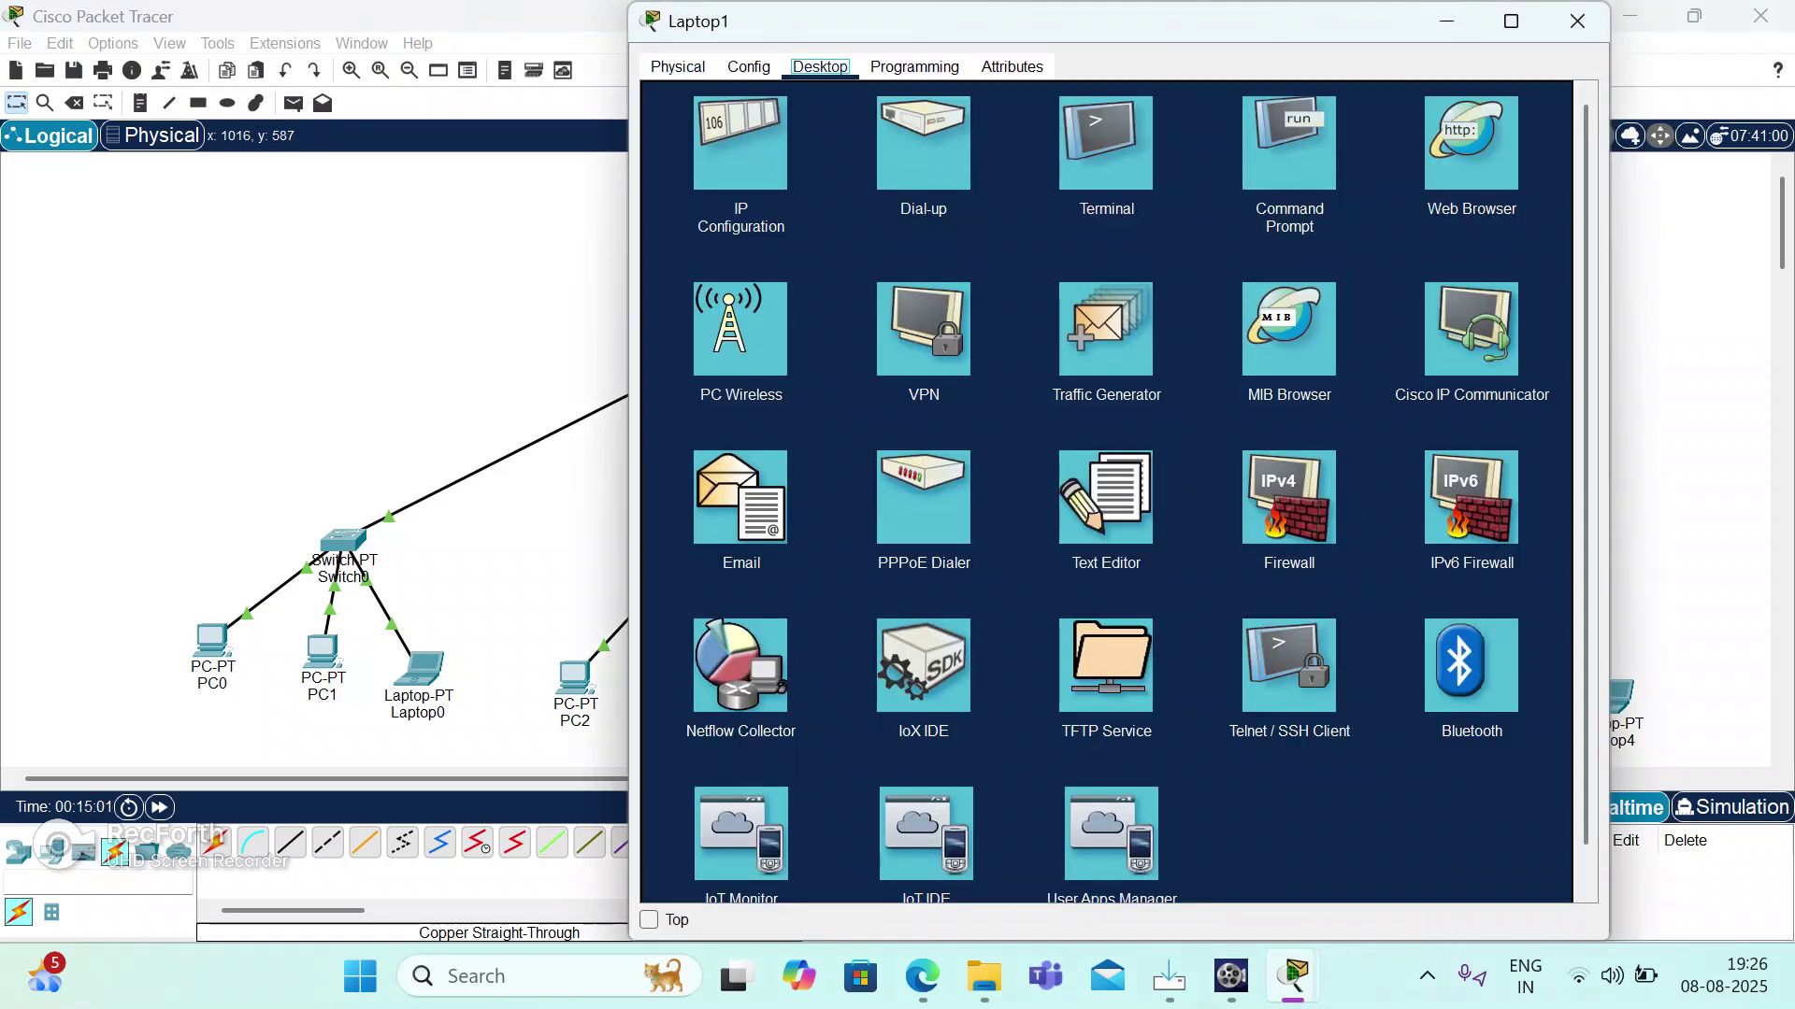
{"action": "left_click", "coordinate": [740, 142]}
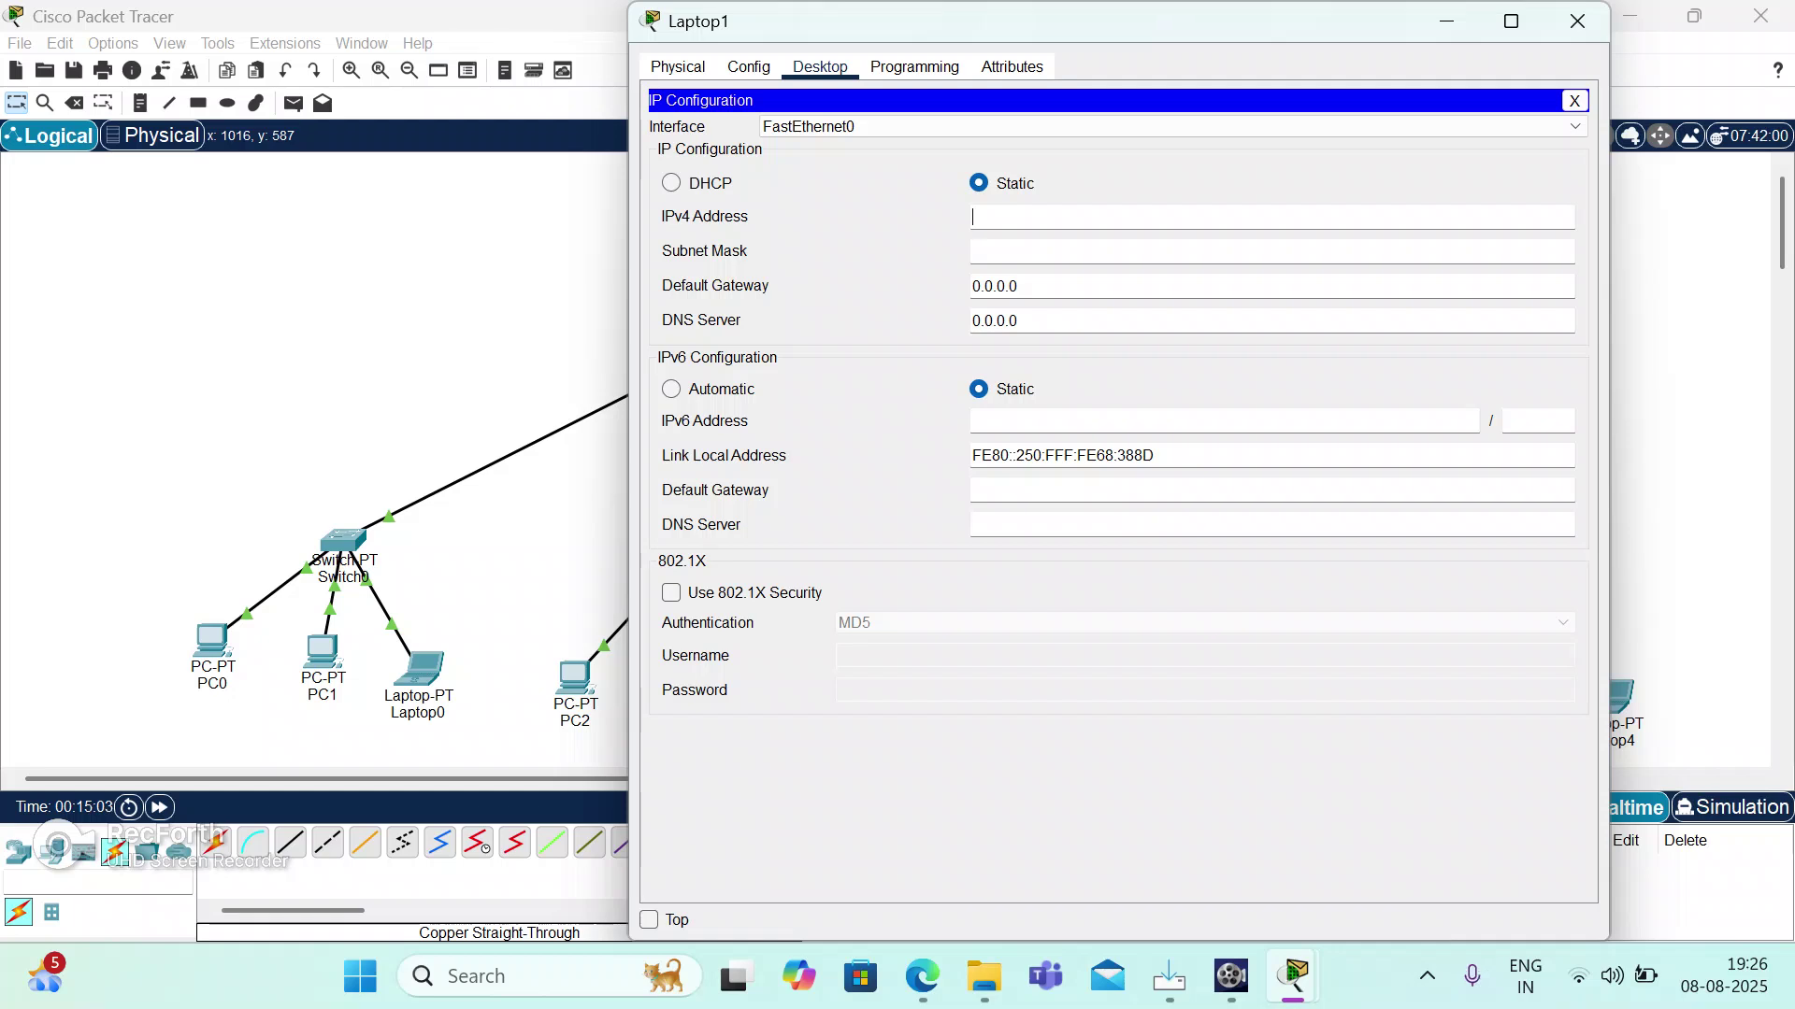
{"action": "type", "text": "192.168.3"}
{"action": "left_click", "coordinate": [1049, 251]}
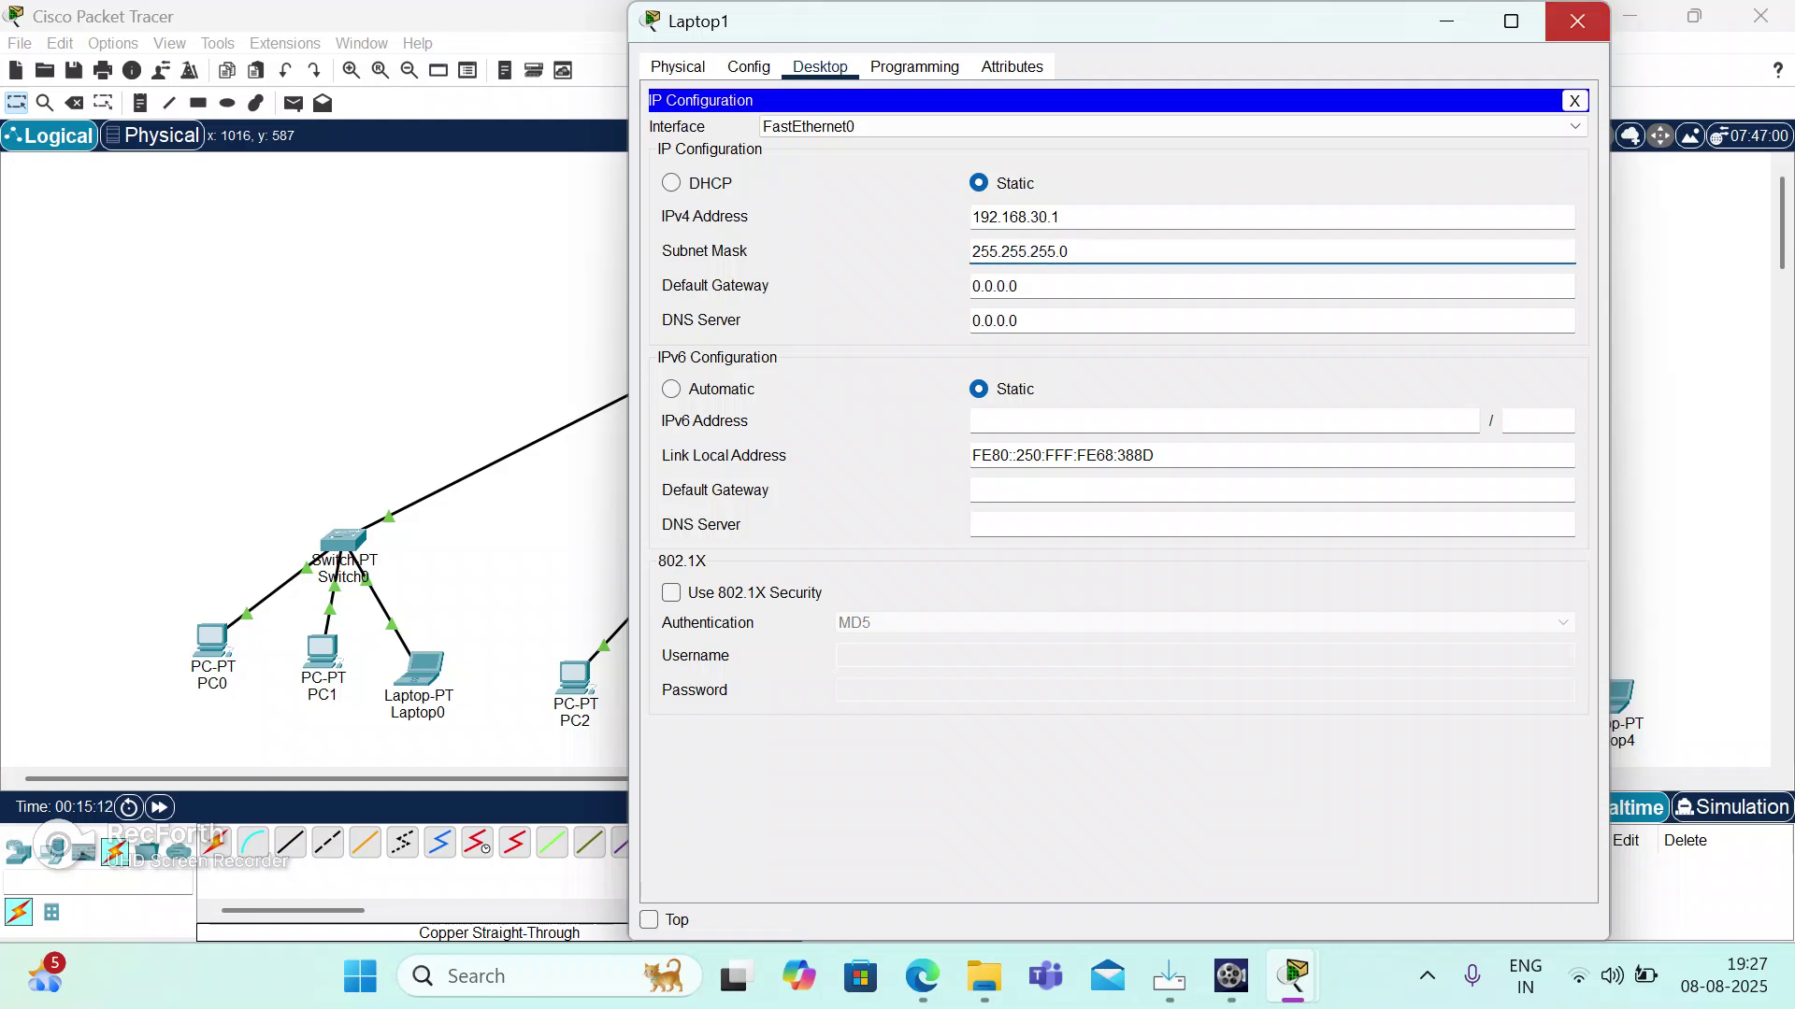
{"action": "left_click", "coordinate": [1576, 21]}
Give Laptop2 the static IPv4 address 192.168.30.2 with subnet mask 255.255.255.0.
{"action": "left_click", "coordinate": [1057, 697]}
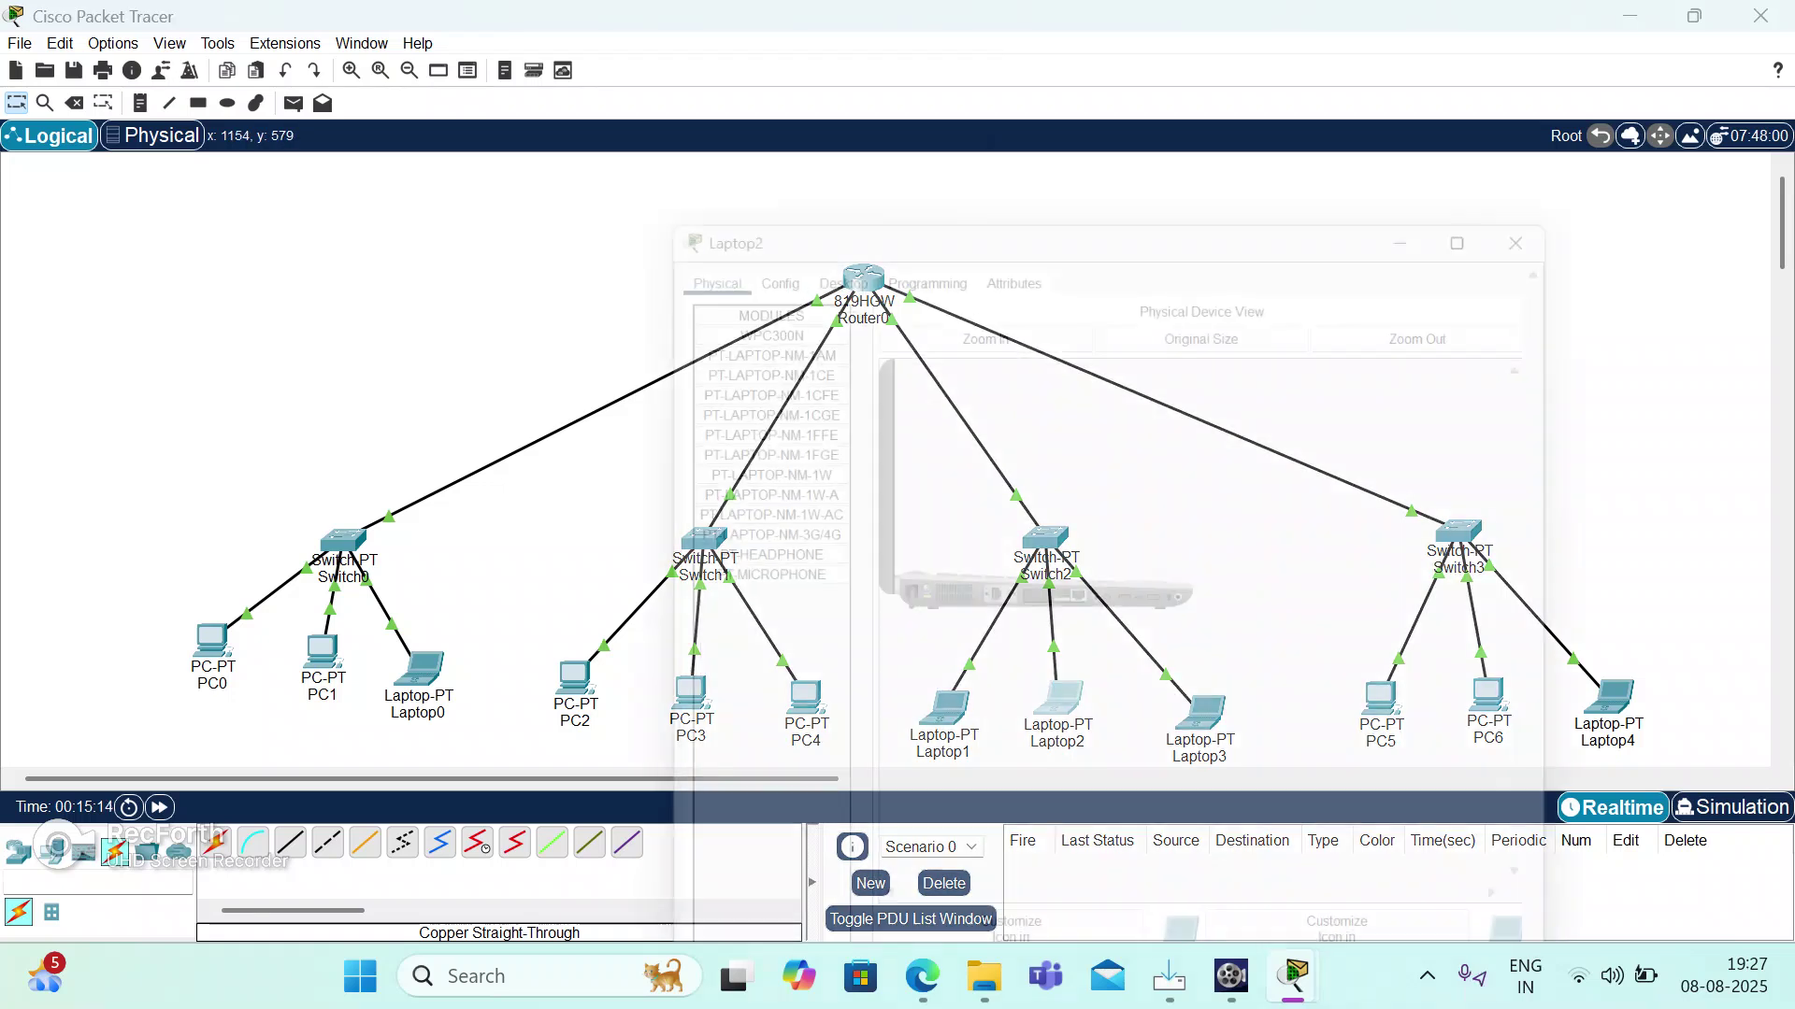
{"action": "left_click", "coordinate": [819, 66]}
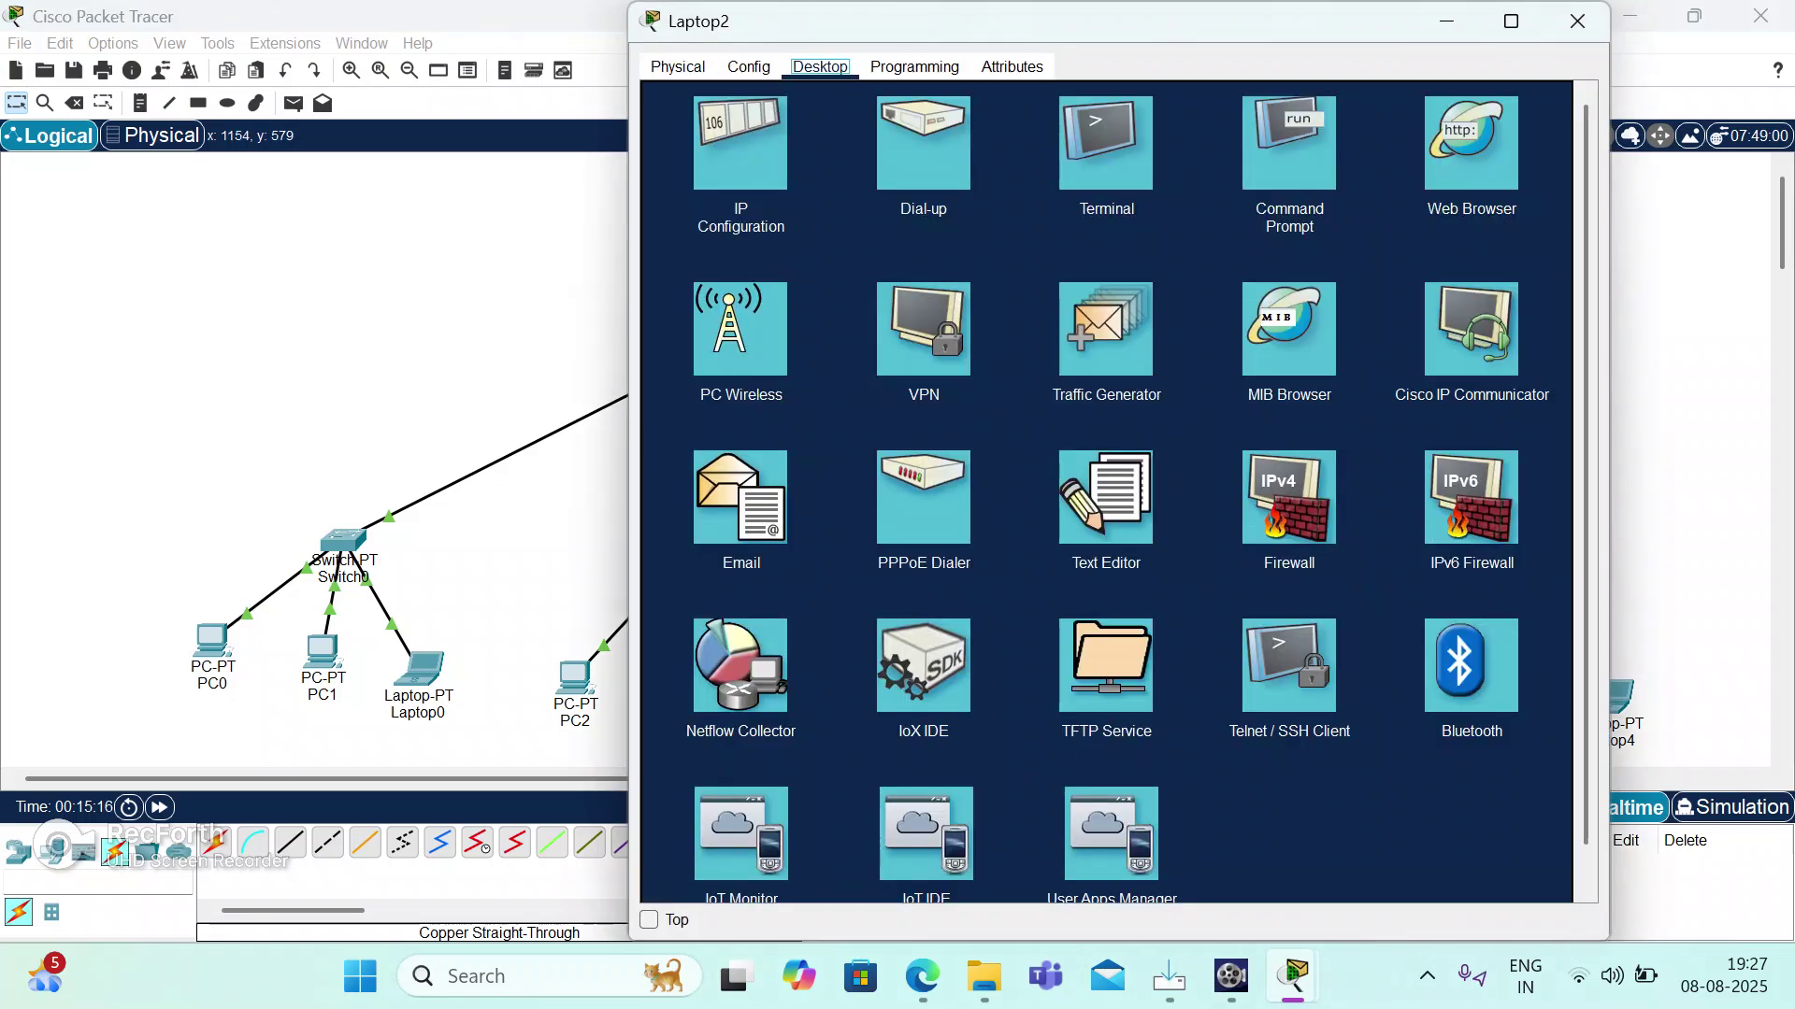
{"action": "left_click", "coordinate": [741, 142]}
{"action": "type", "text": "192"}
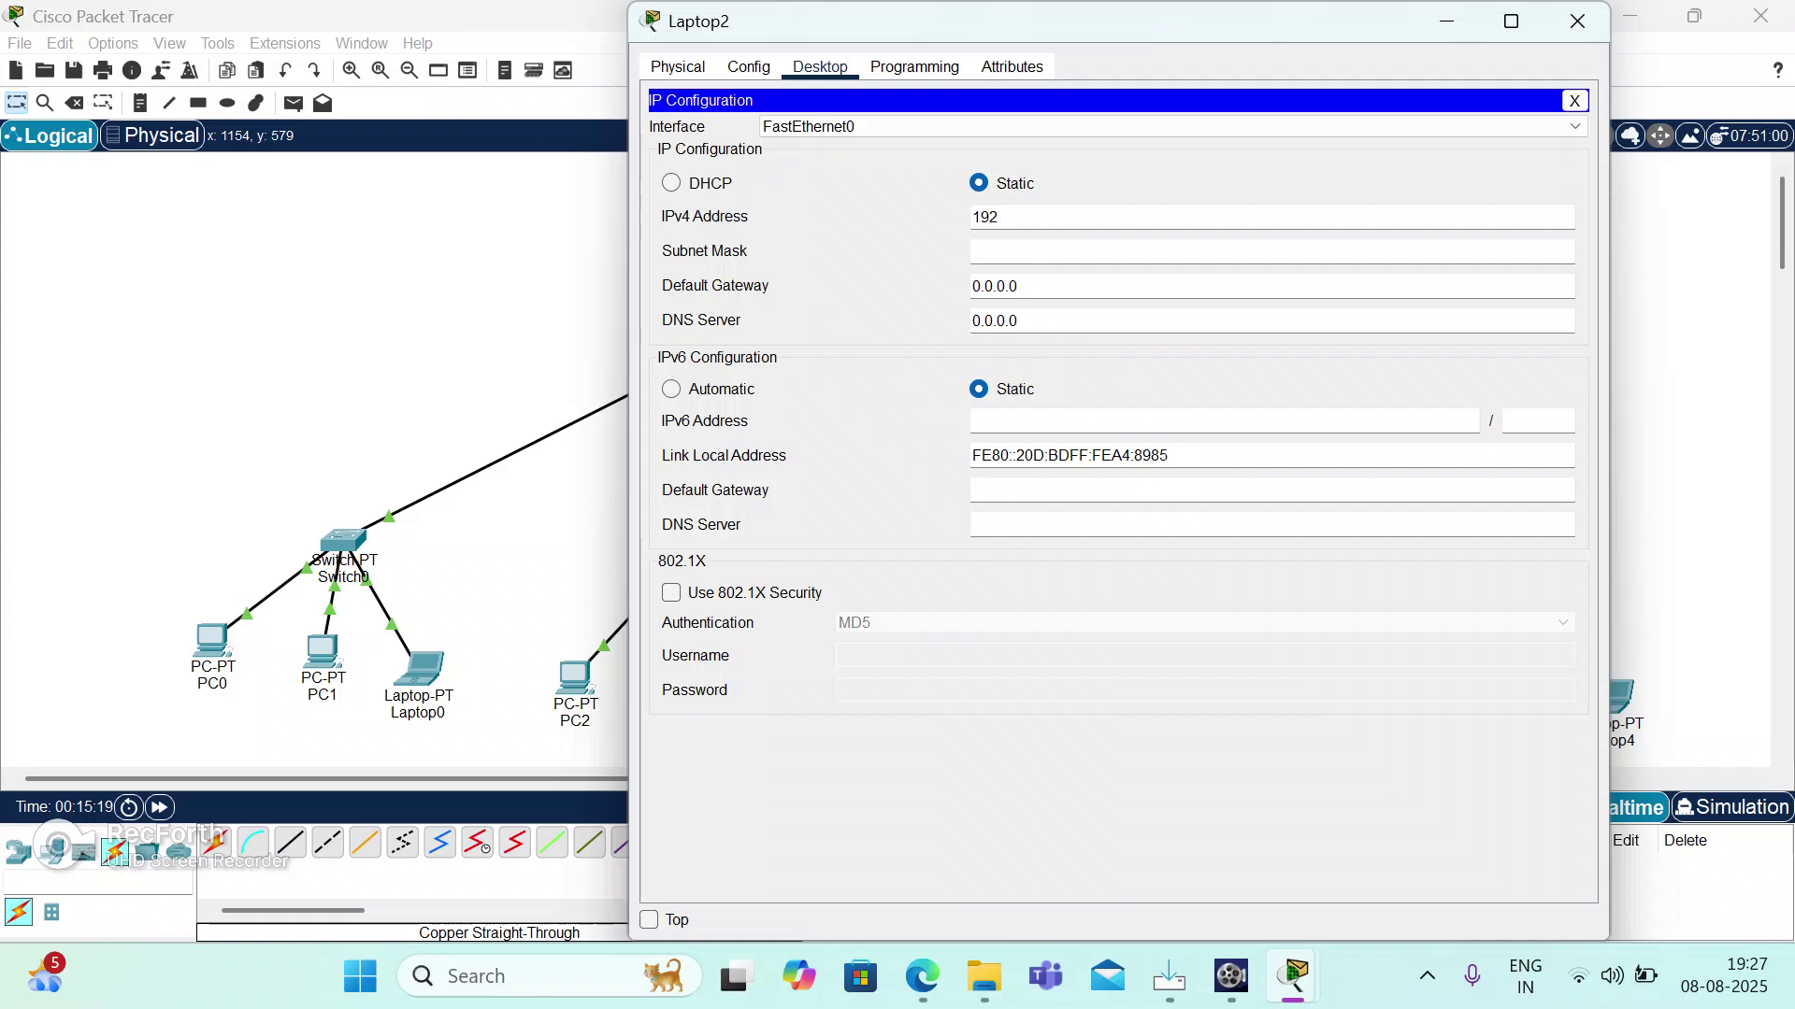
{"action": "type", "text": ".168.30.2"}
{"action": "key", "text": "Tab"}
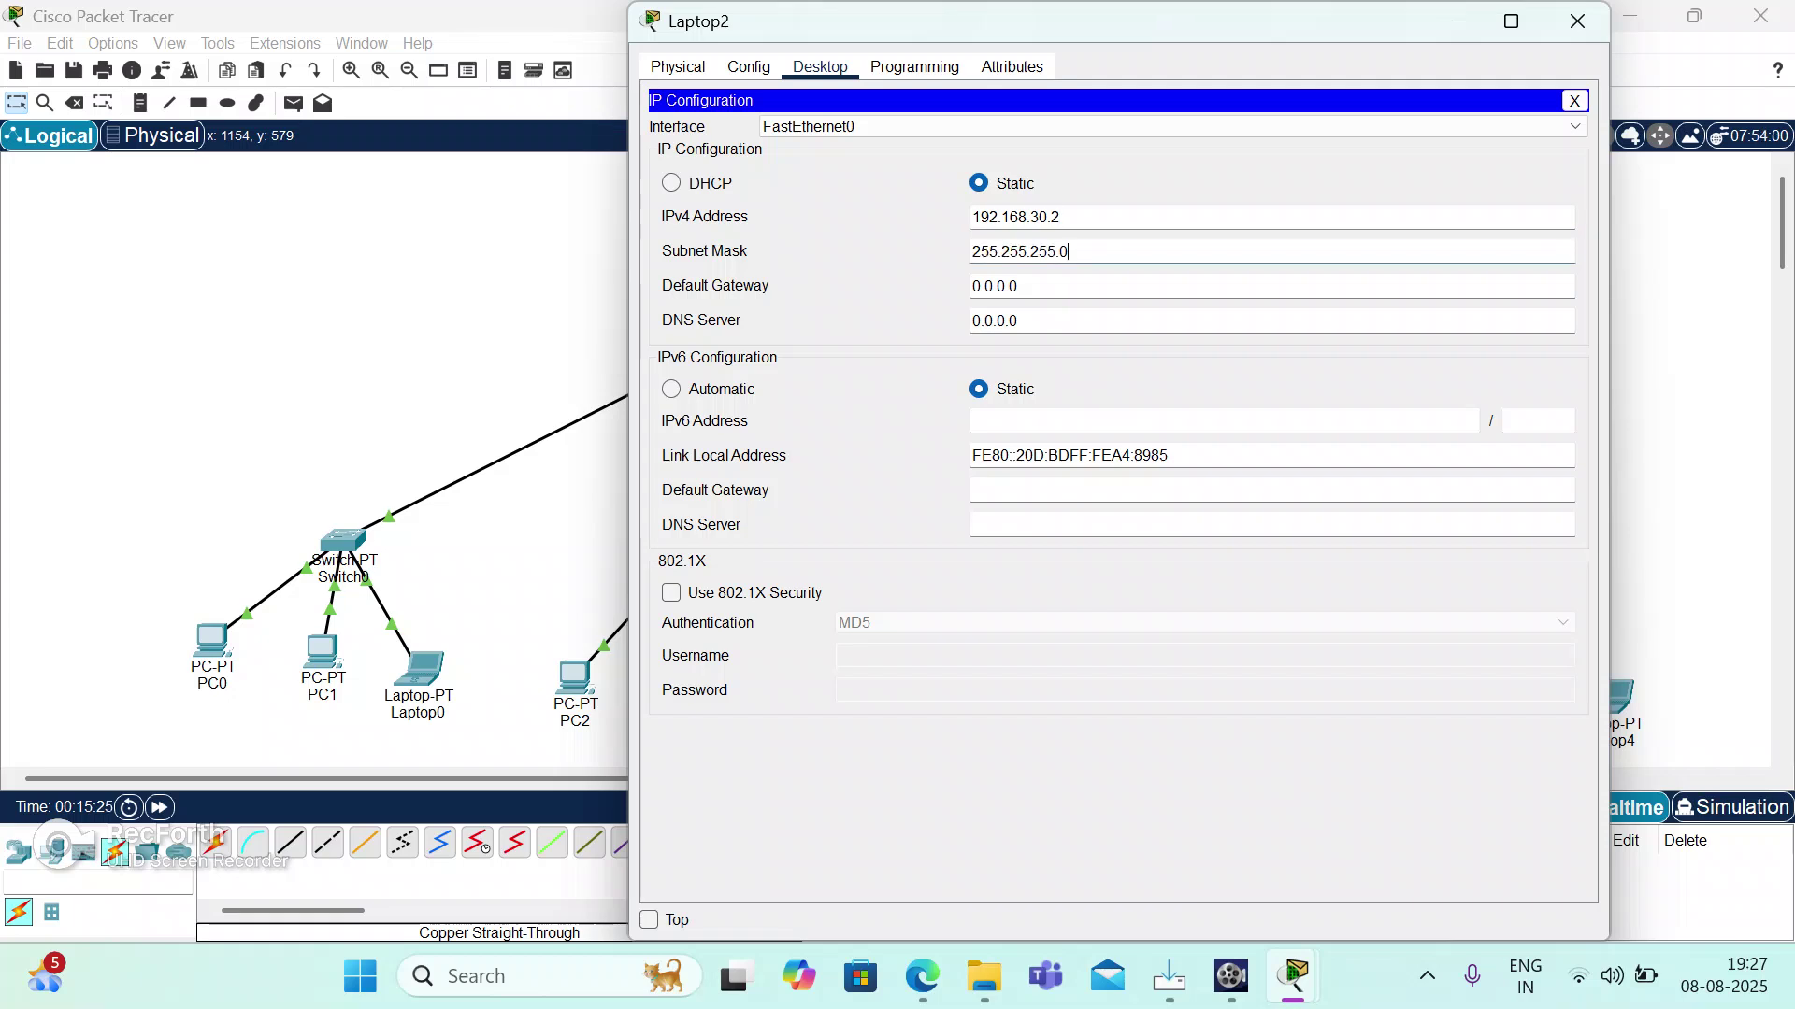
{"action": "left_click", "coordinate": [1577, 21]}
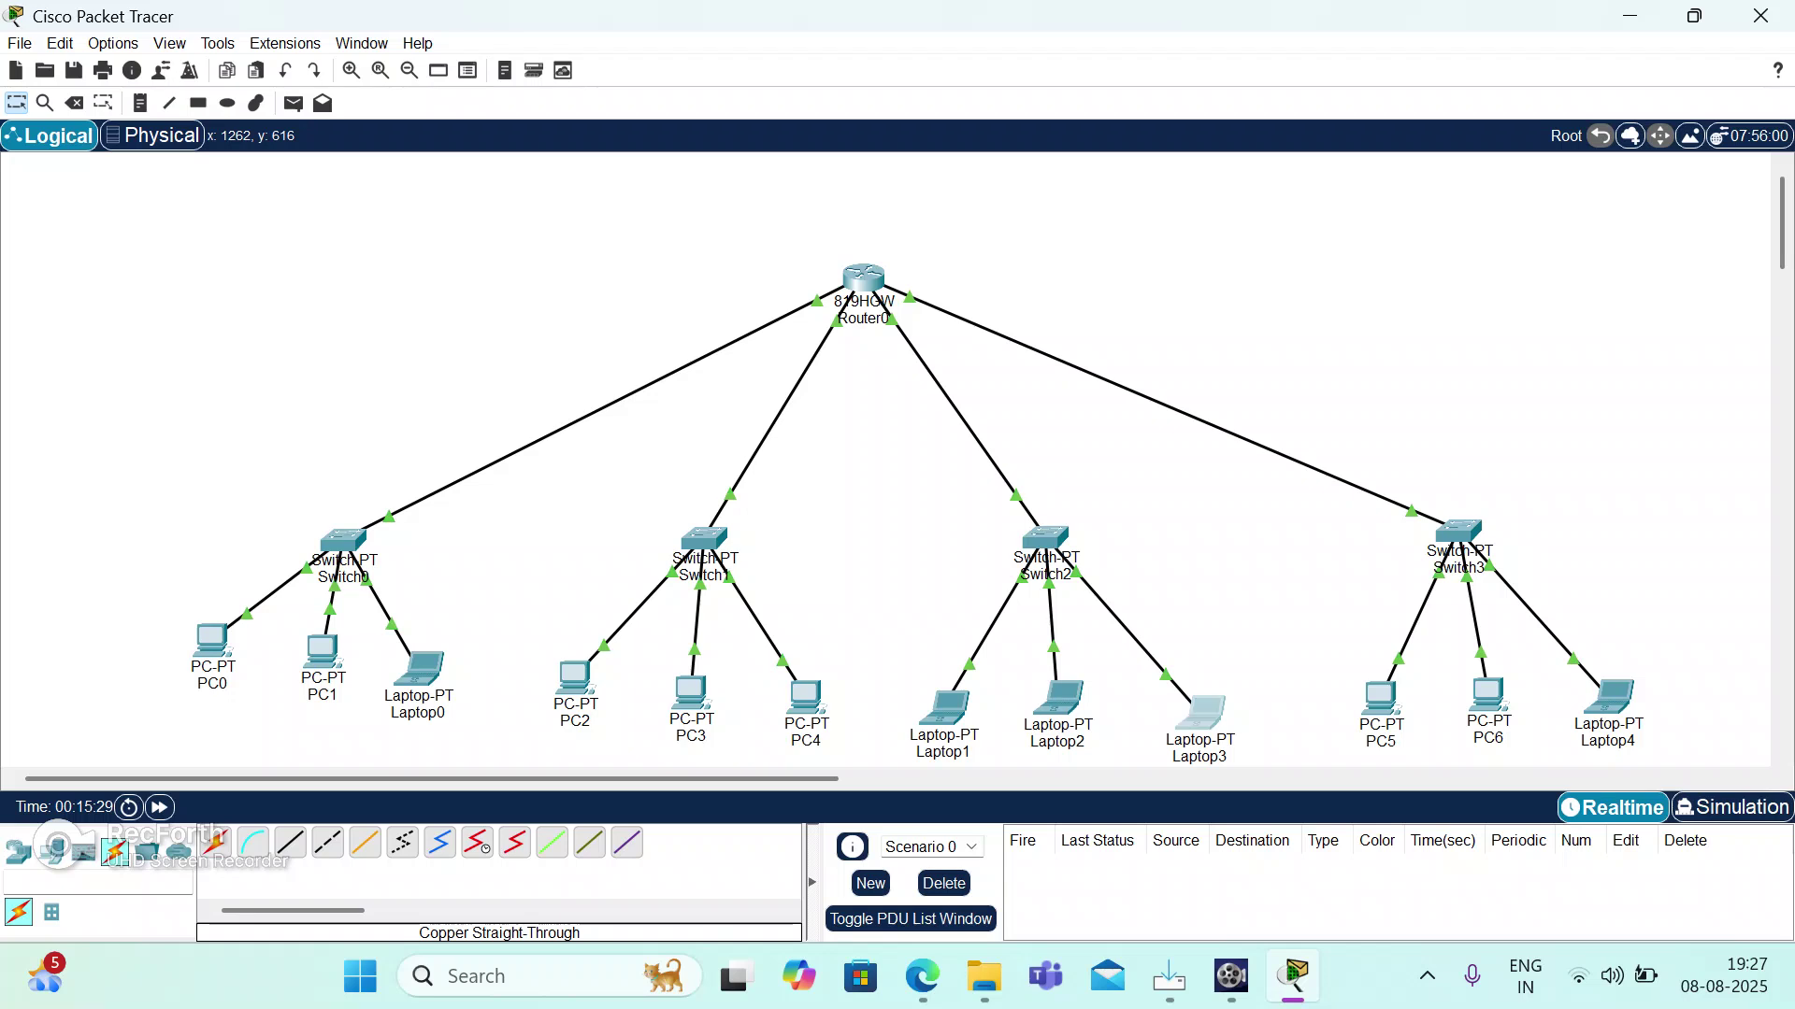
Give Laptop3 a static IPv4 address in the 192.168.30 network with the default subnet mask.
{"action": "left_click", "coordinate": [1201, 712]}
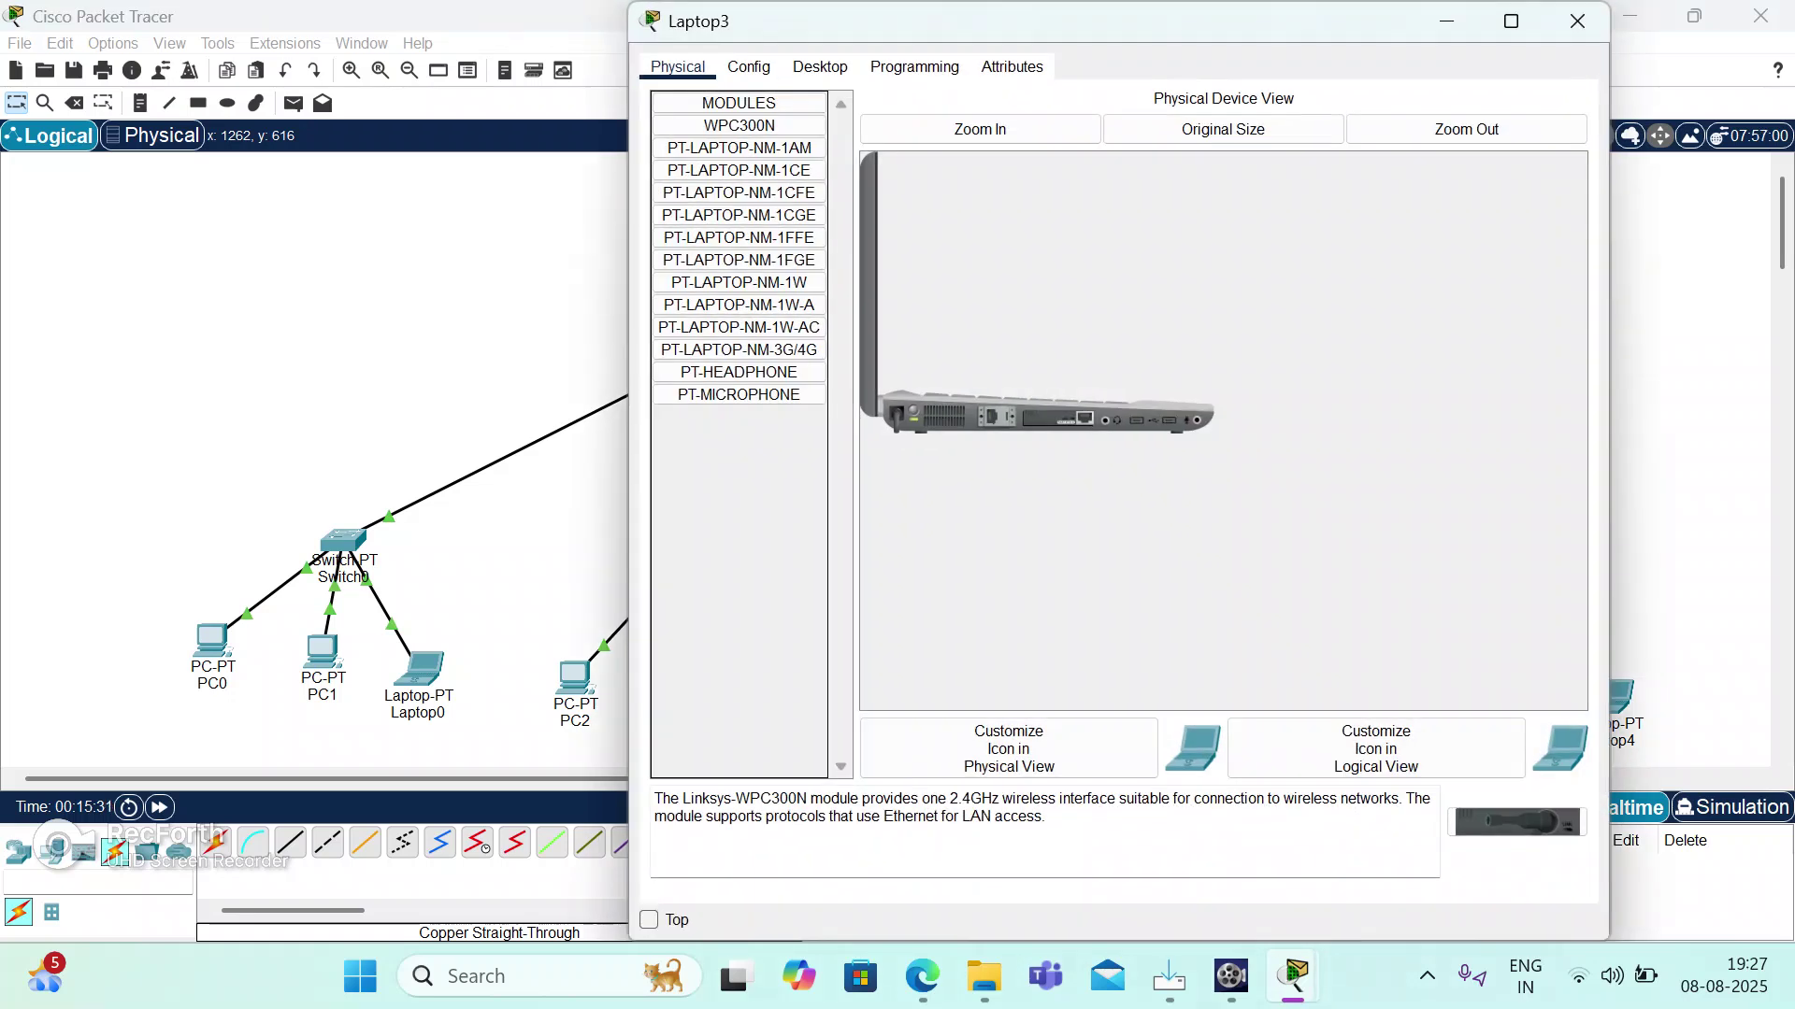
{"action": "left_click", "coordinate": [820, 66]}
{"action": "left_click", "coordinate": [740, 142]}
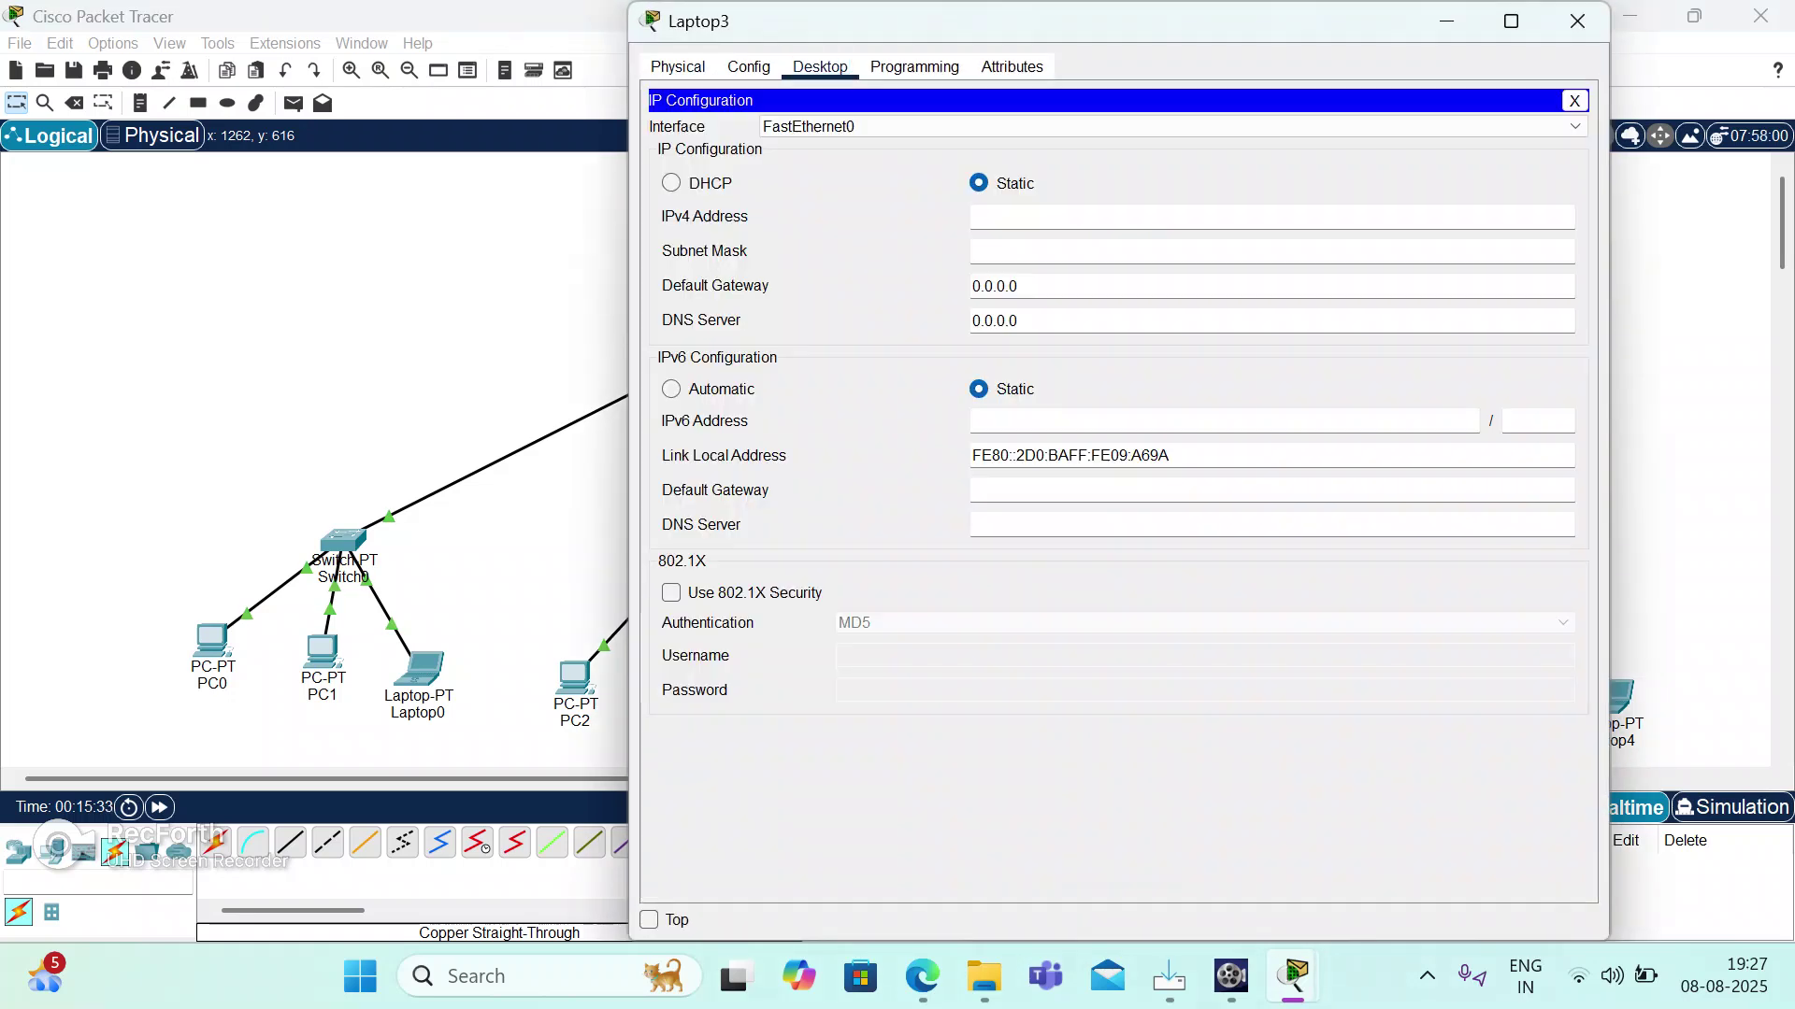
{"action": "type", "text": "192.168.3"}
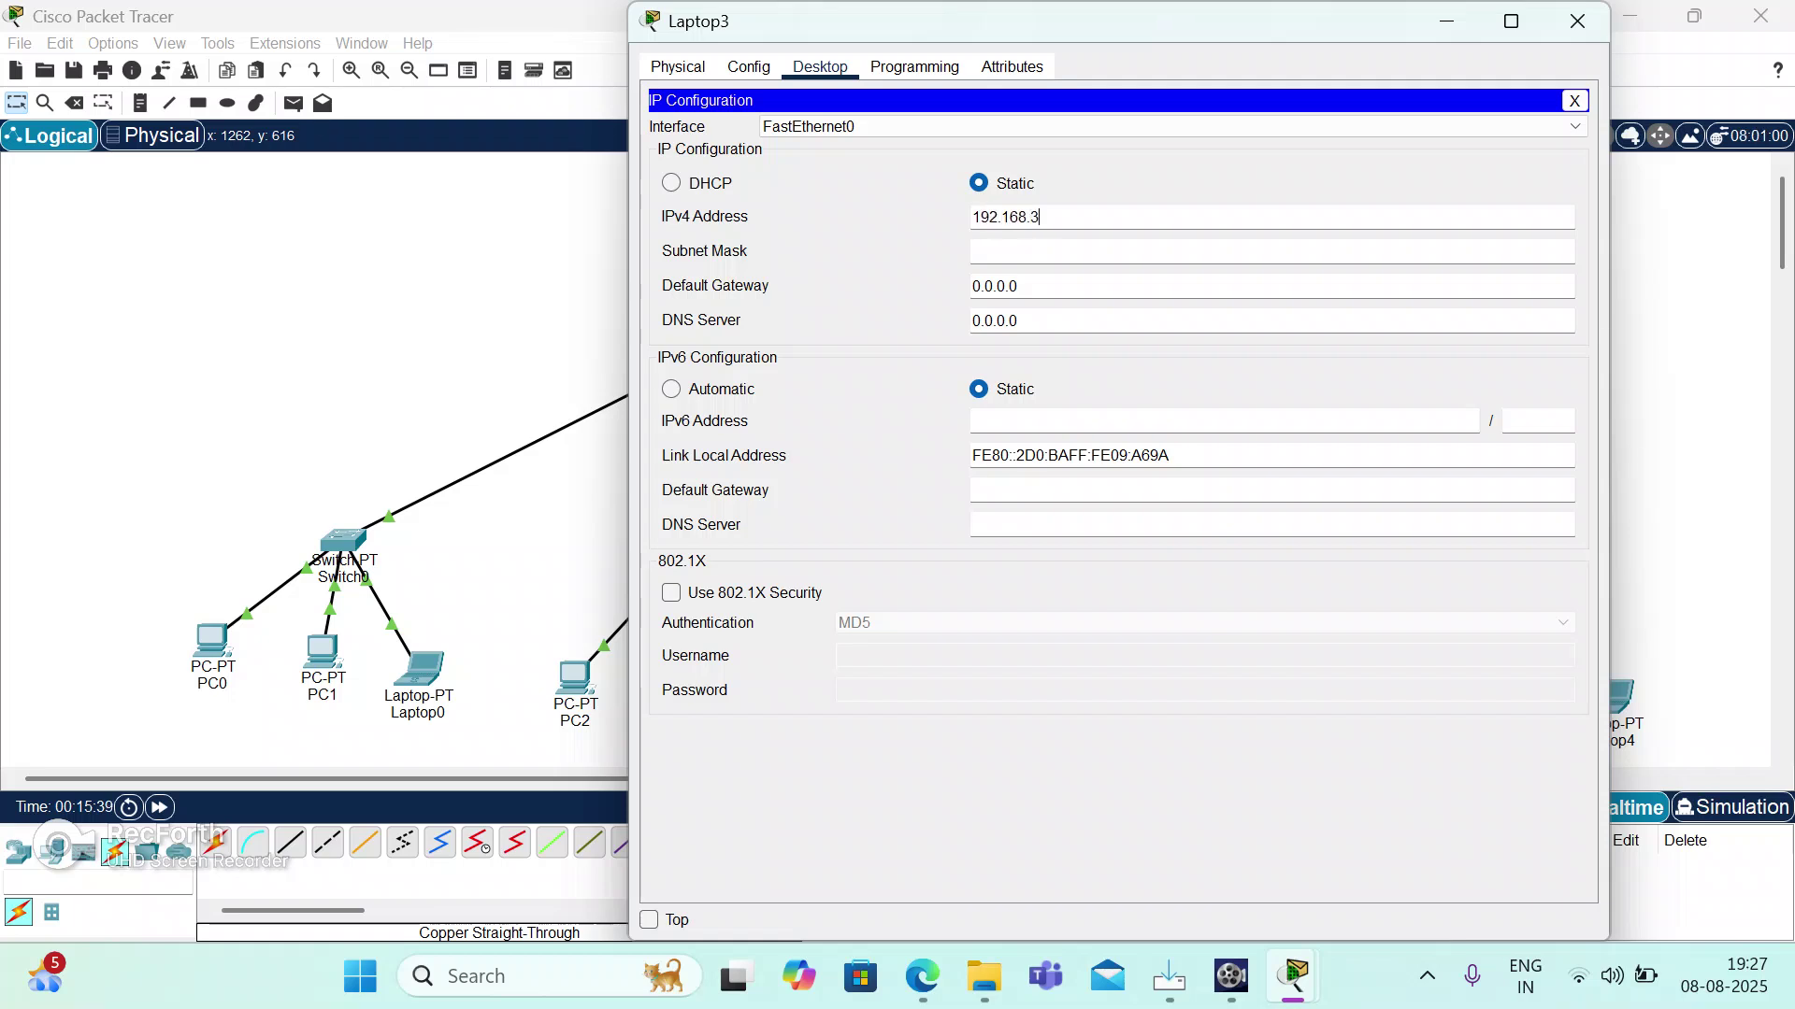
{"action": "type", "text": "0."}
{"action": "key", "text": "Tab"}
{"action": "left_click", "coordinate": [1577, 21]}
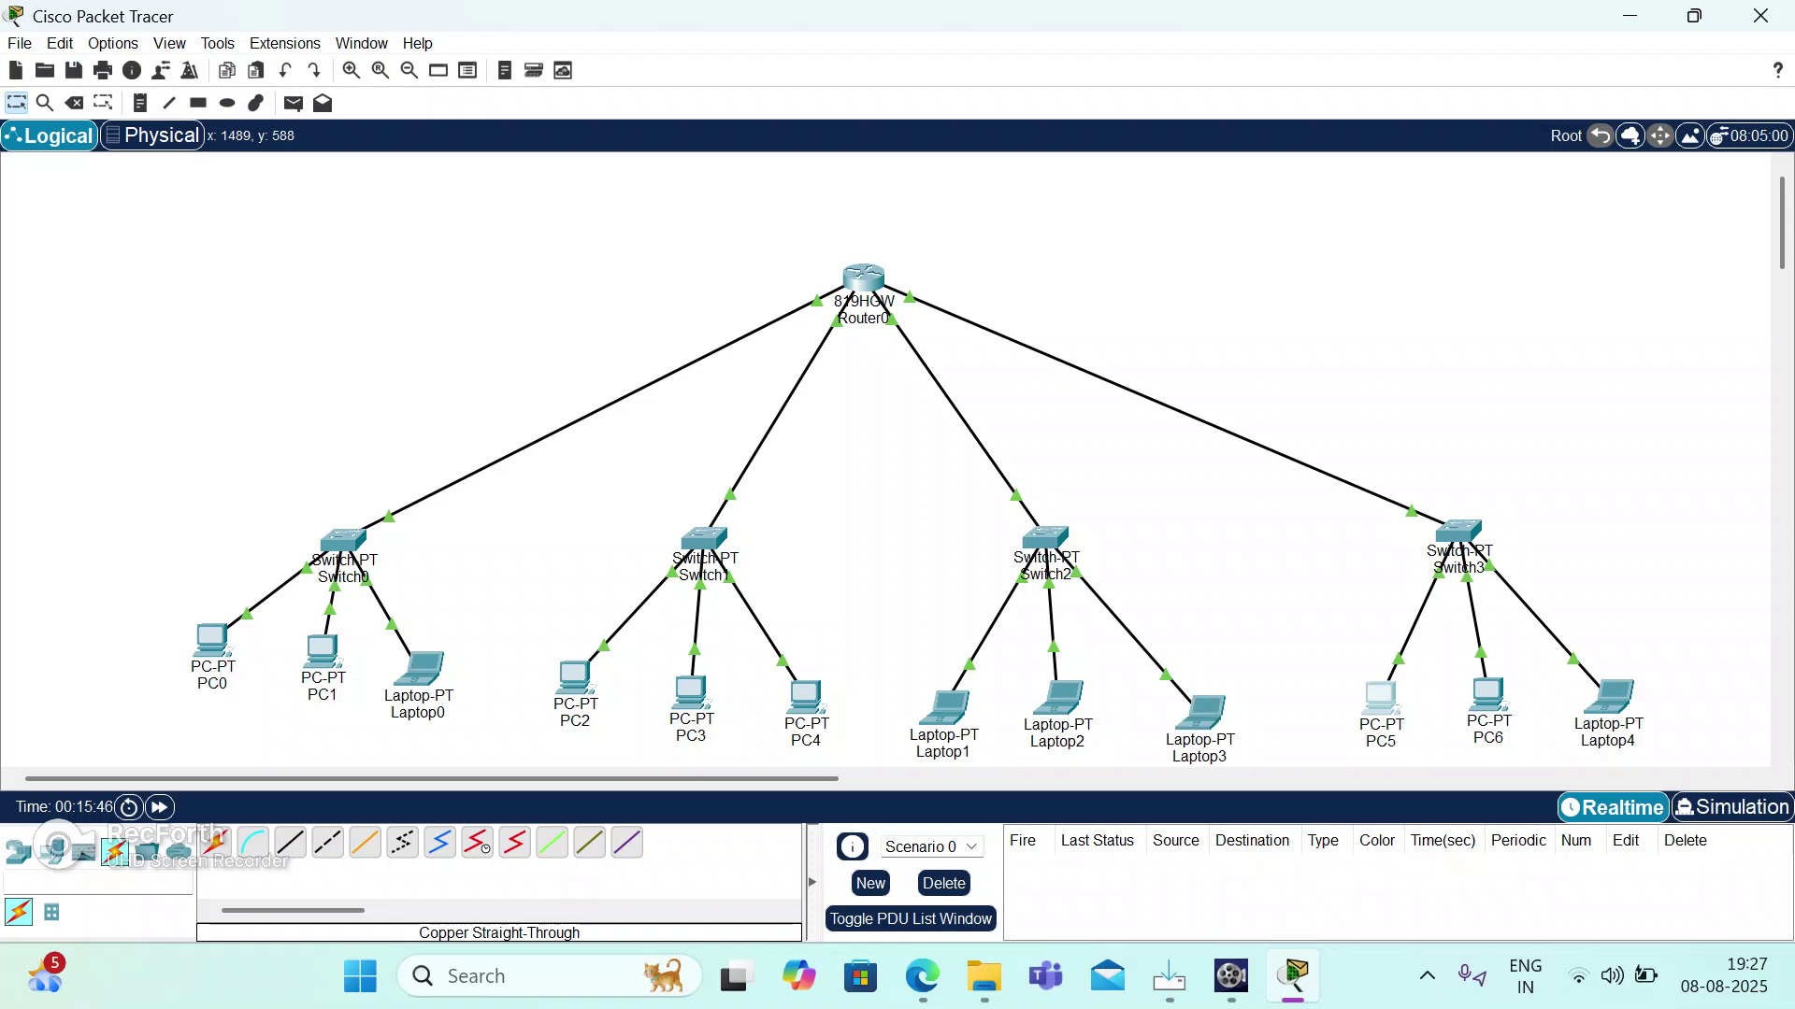
Give PC5 the static IPv4 address 192.168.40.1 with subnet mask 255.255.255.0.
{"action": "left_click", "coordinate": [1380, 696]}
{"action": "left_click", "coordinate": [819, 67]}
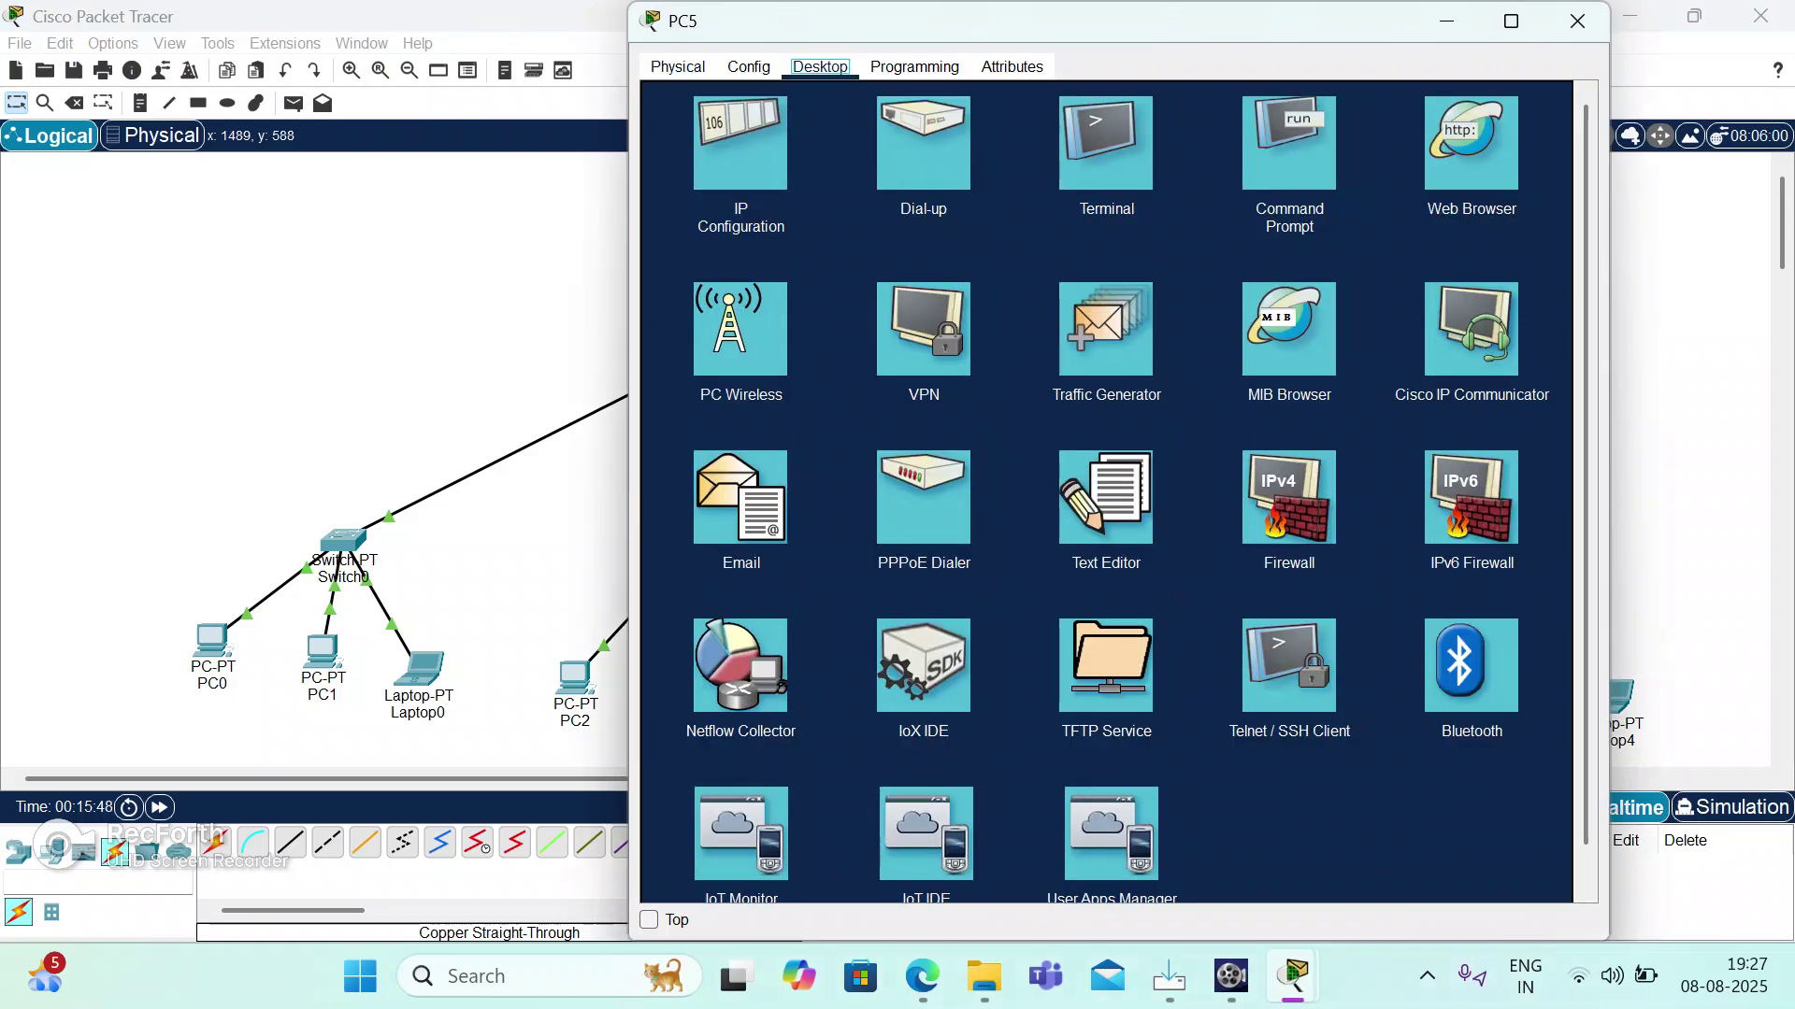
{"action": "left_click", "coordinate": [740, 150]}
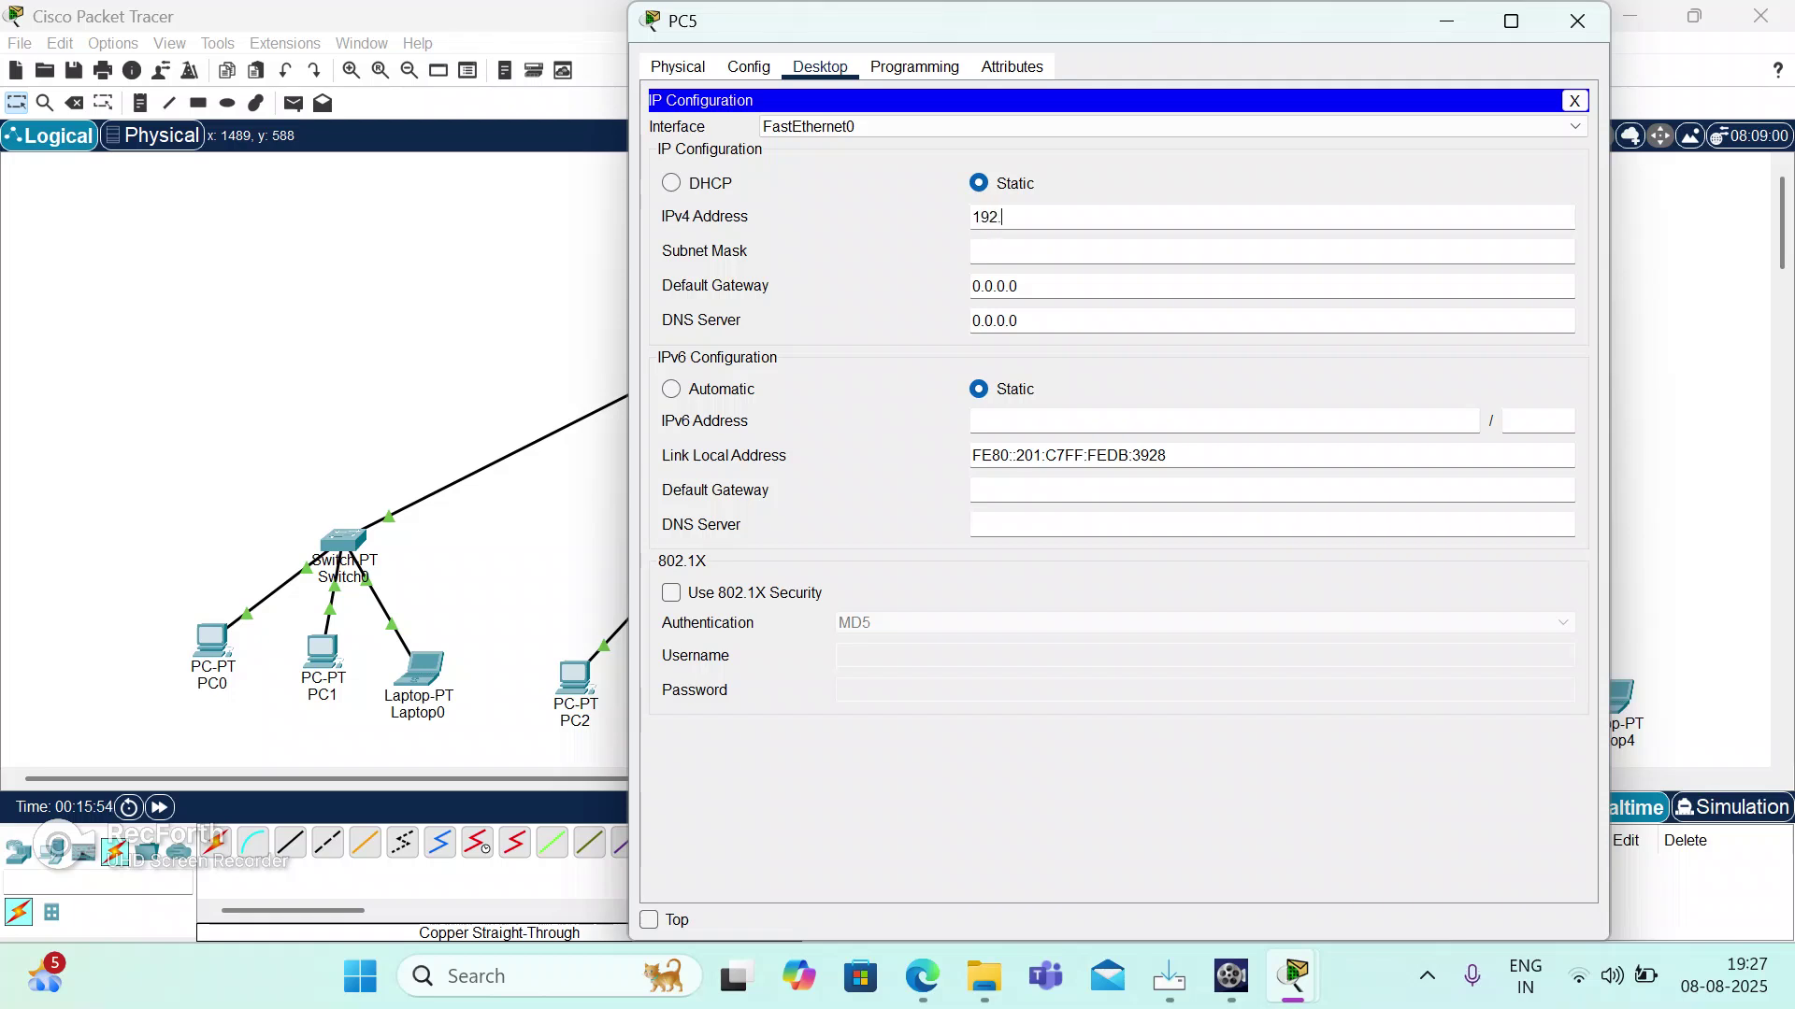
{"action": "type", "text": "192.168.40.1"}
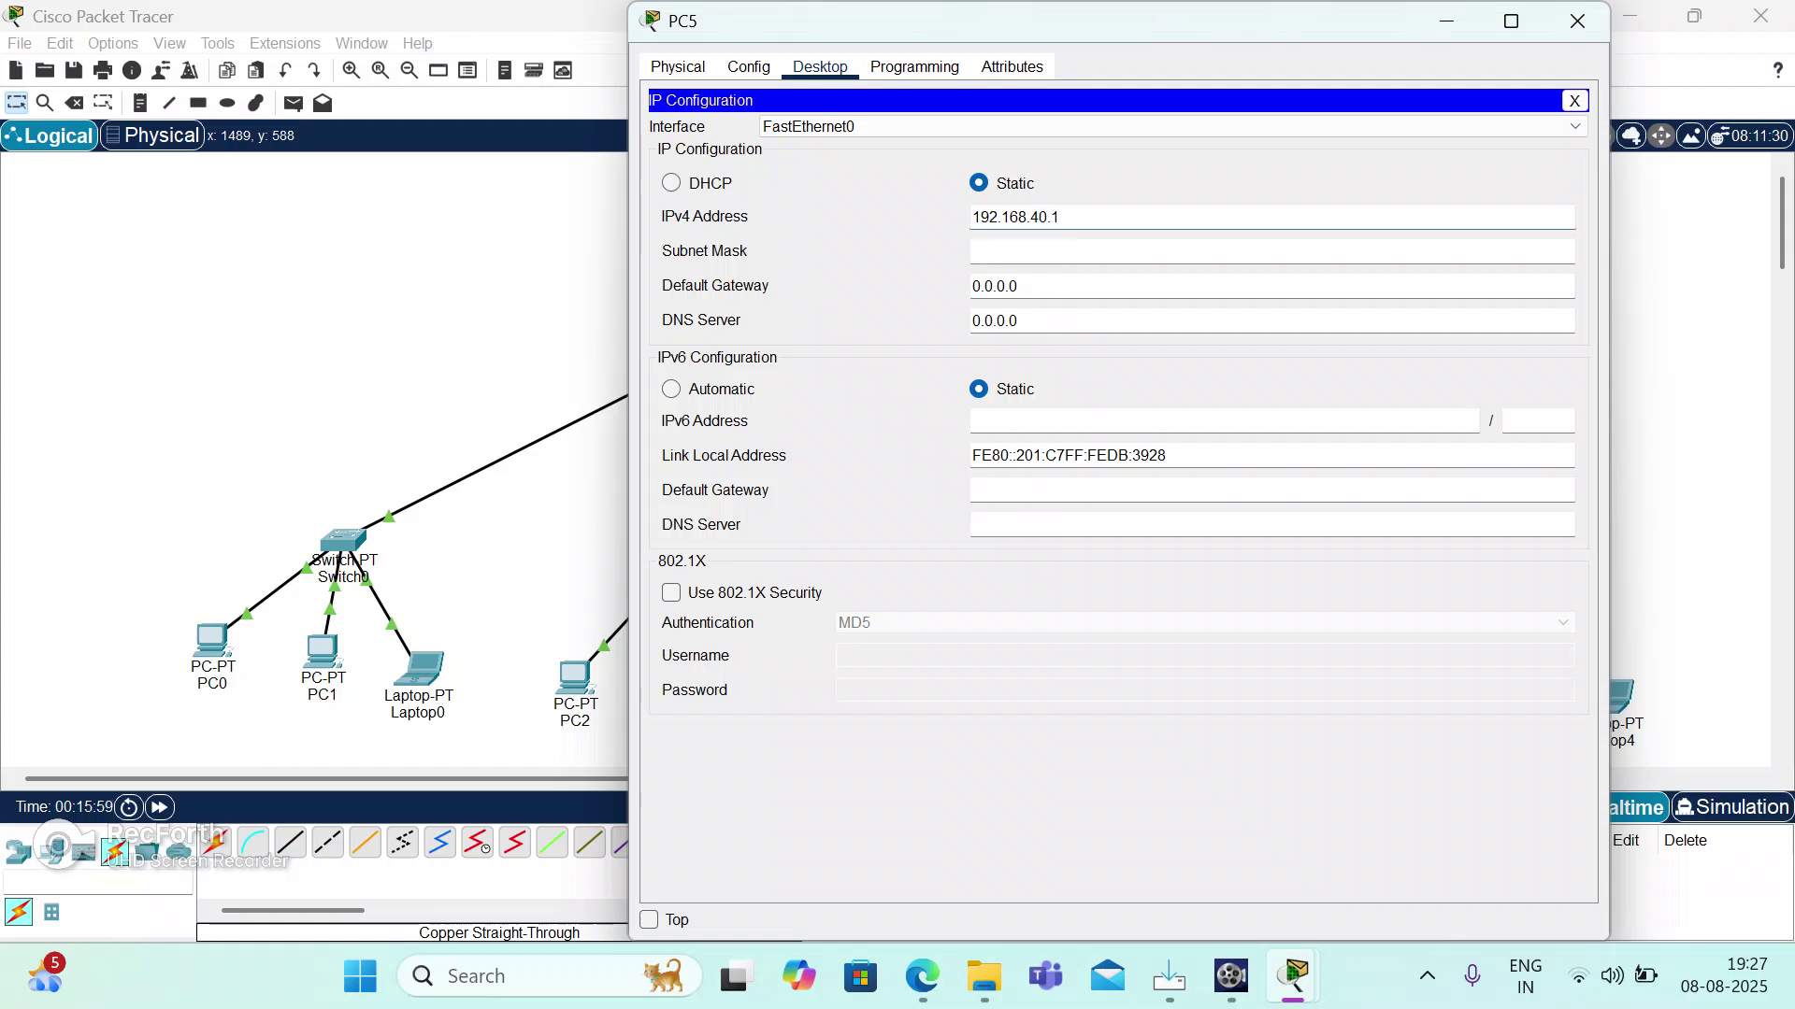
{"action": "left_click", "coordinate": [1037, 254]}
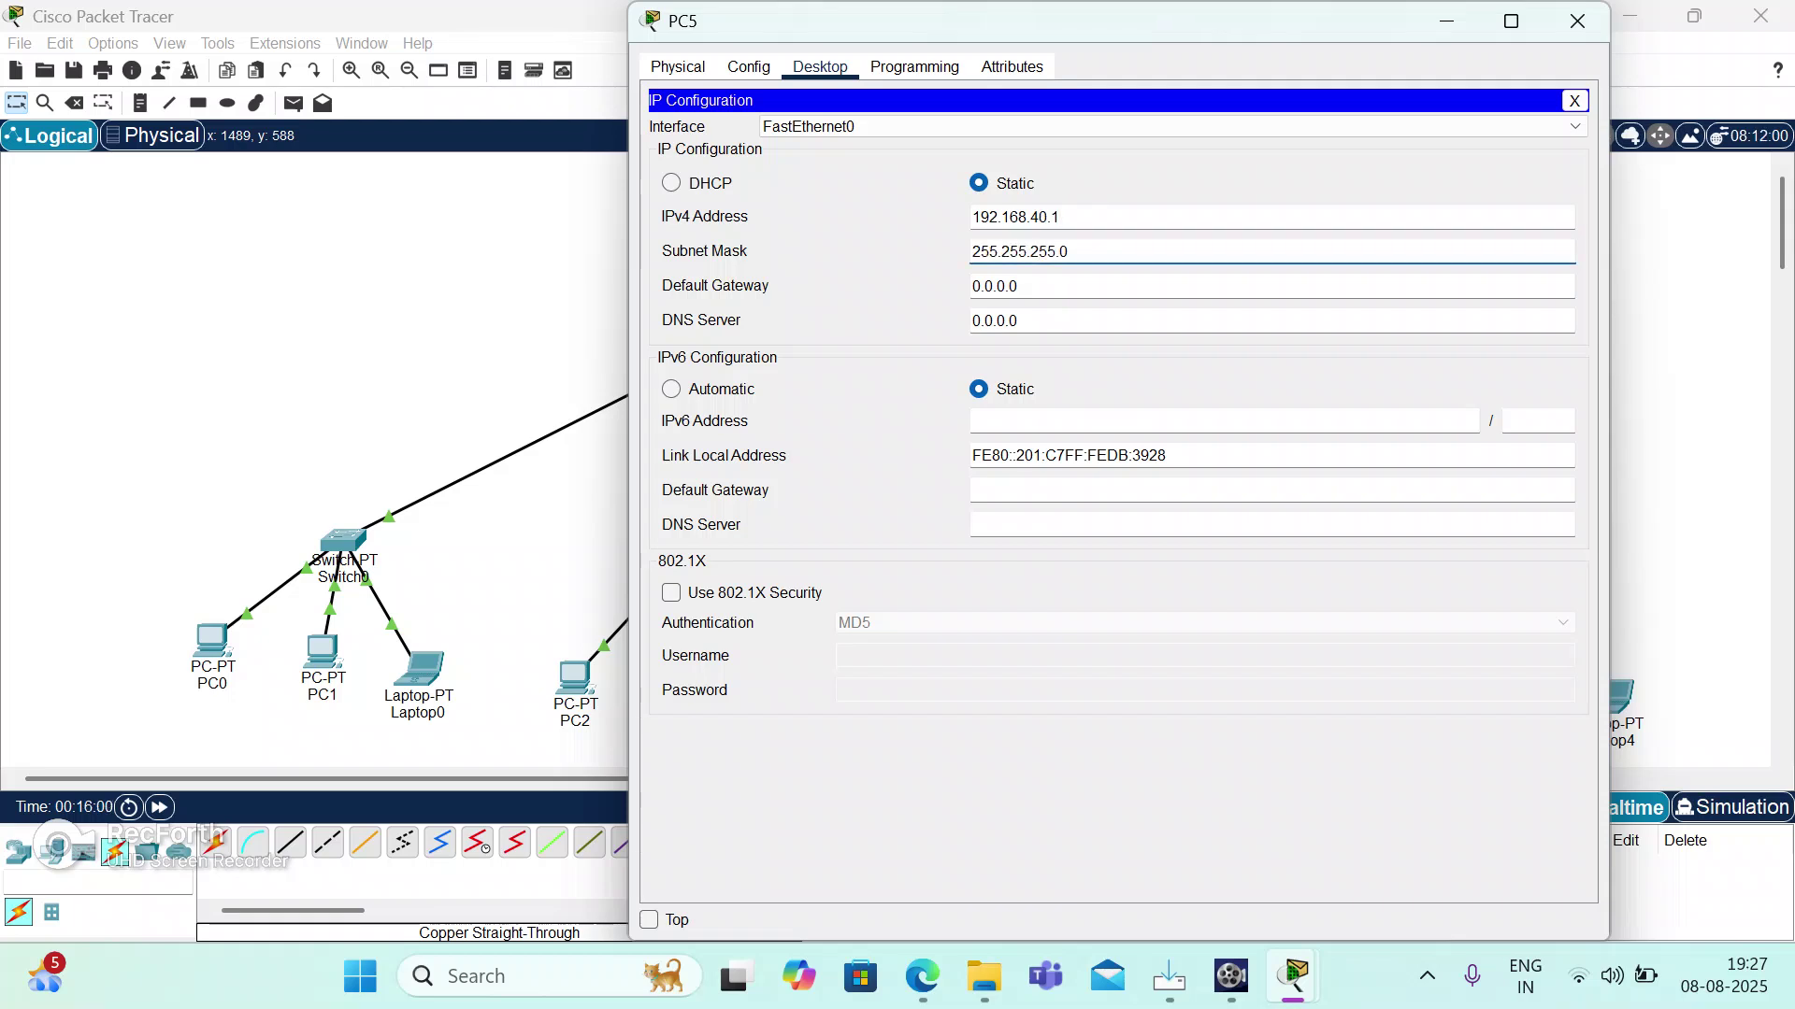
{"action": "left_click", "coordinate": [1577, 21]}
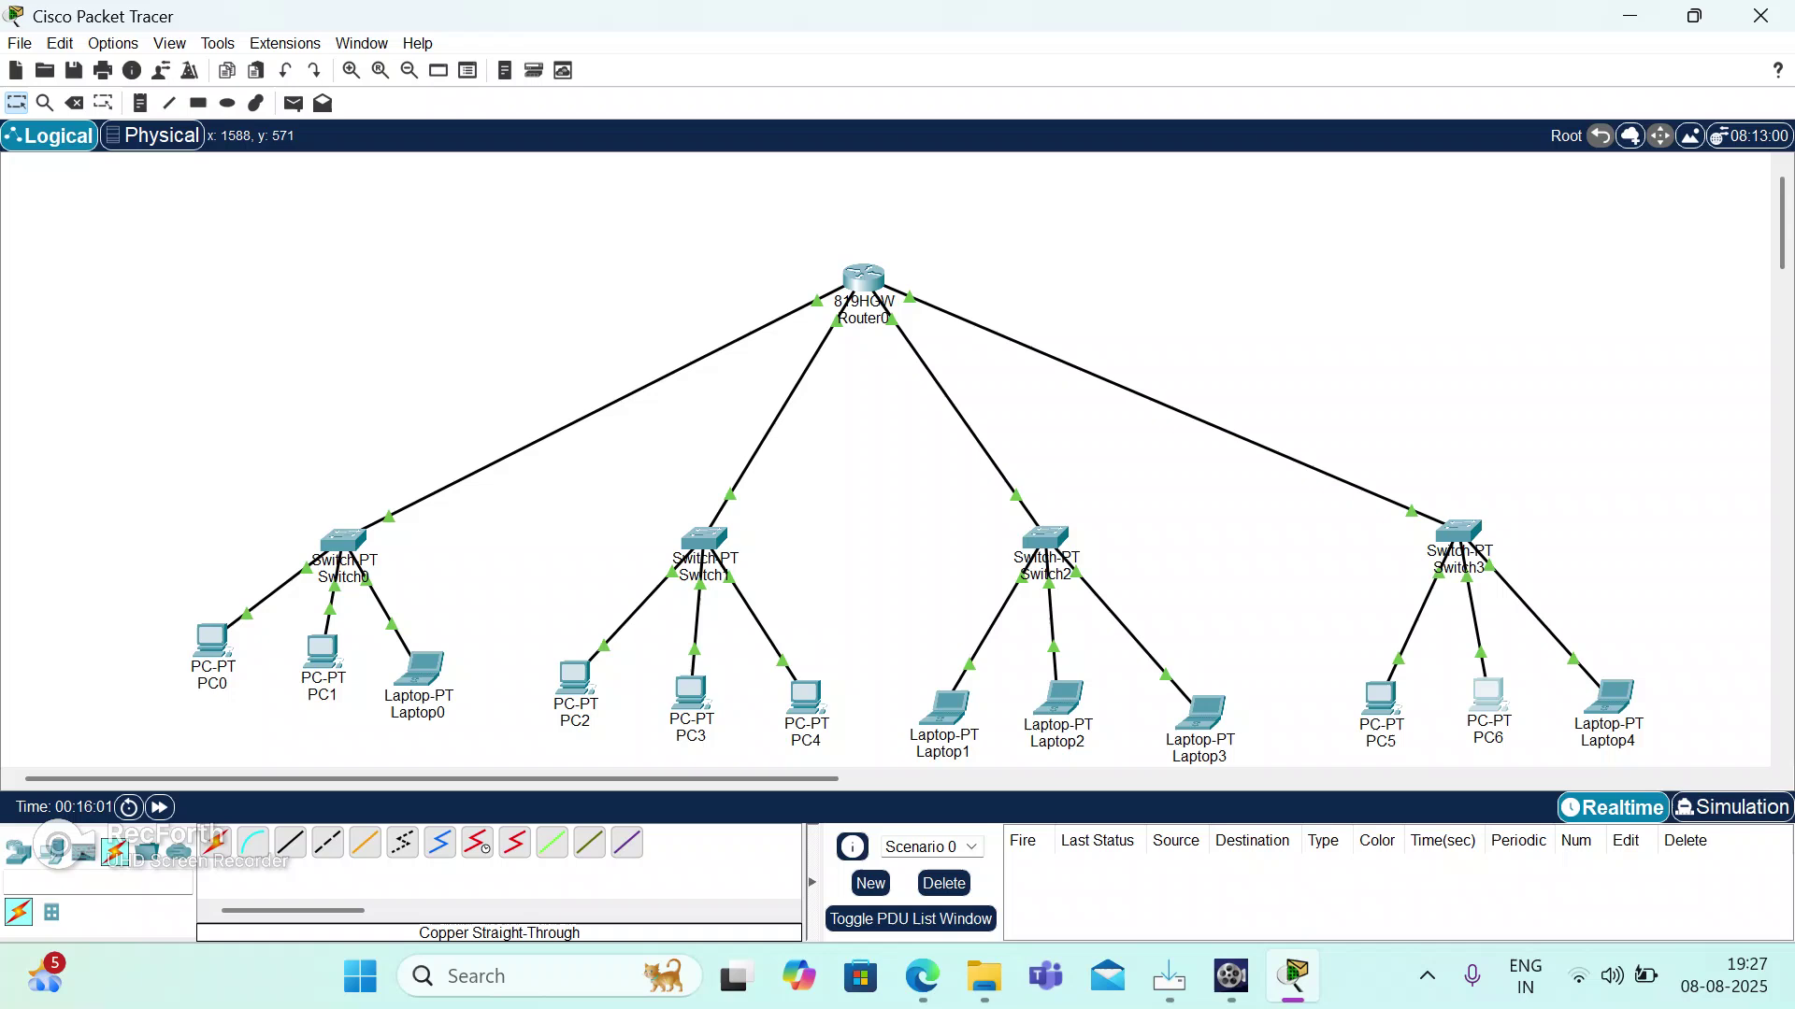
Give PC6 the static IPv4 address 192.168.40.2 with the default subnet mask.
{"action": "left_click", "coordinate": [1487, 693]}
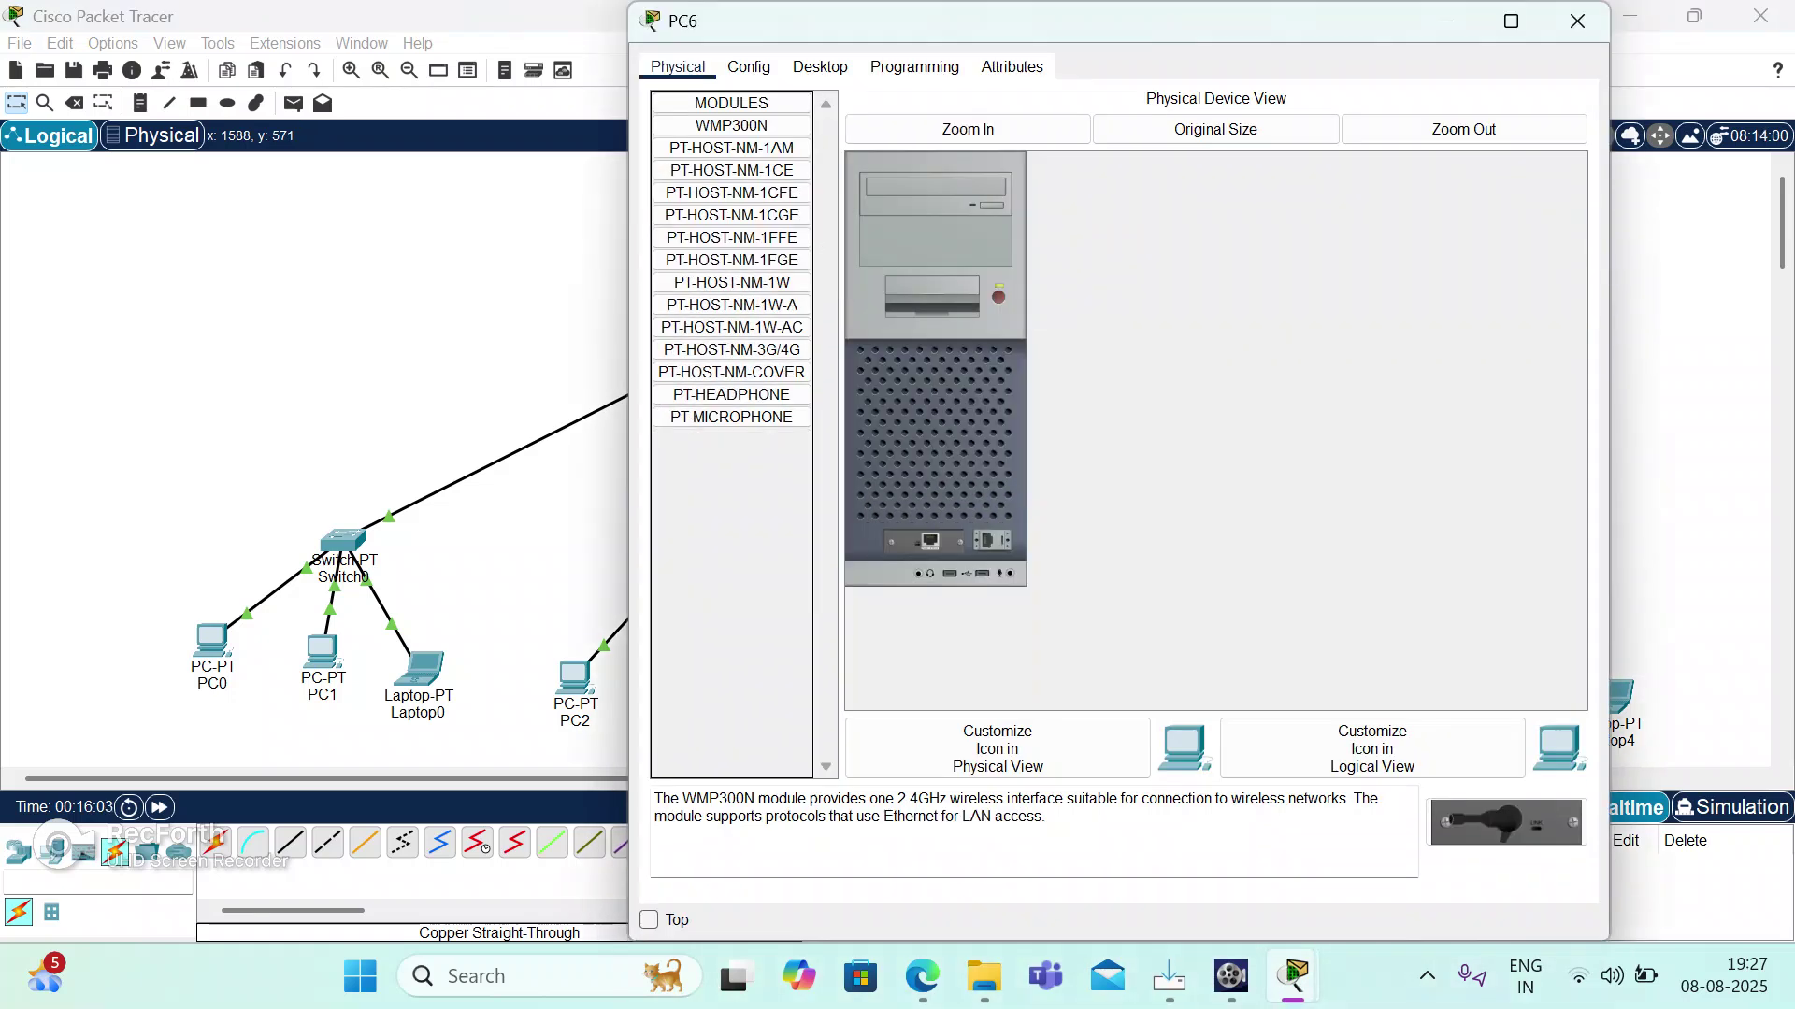
{"action": "left_click", "coordinate": [820, 66]}
{"action": "left_click", "coordinate": [740, 142]}
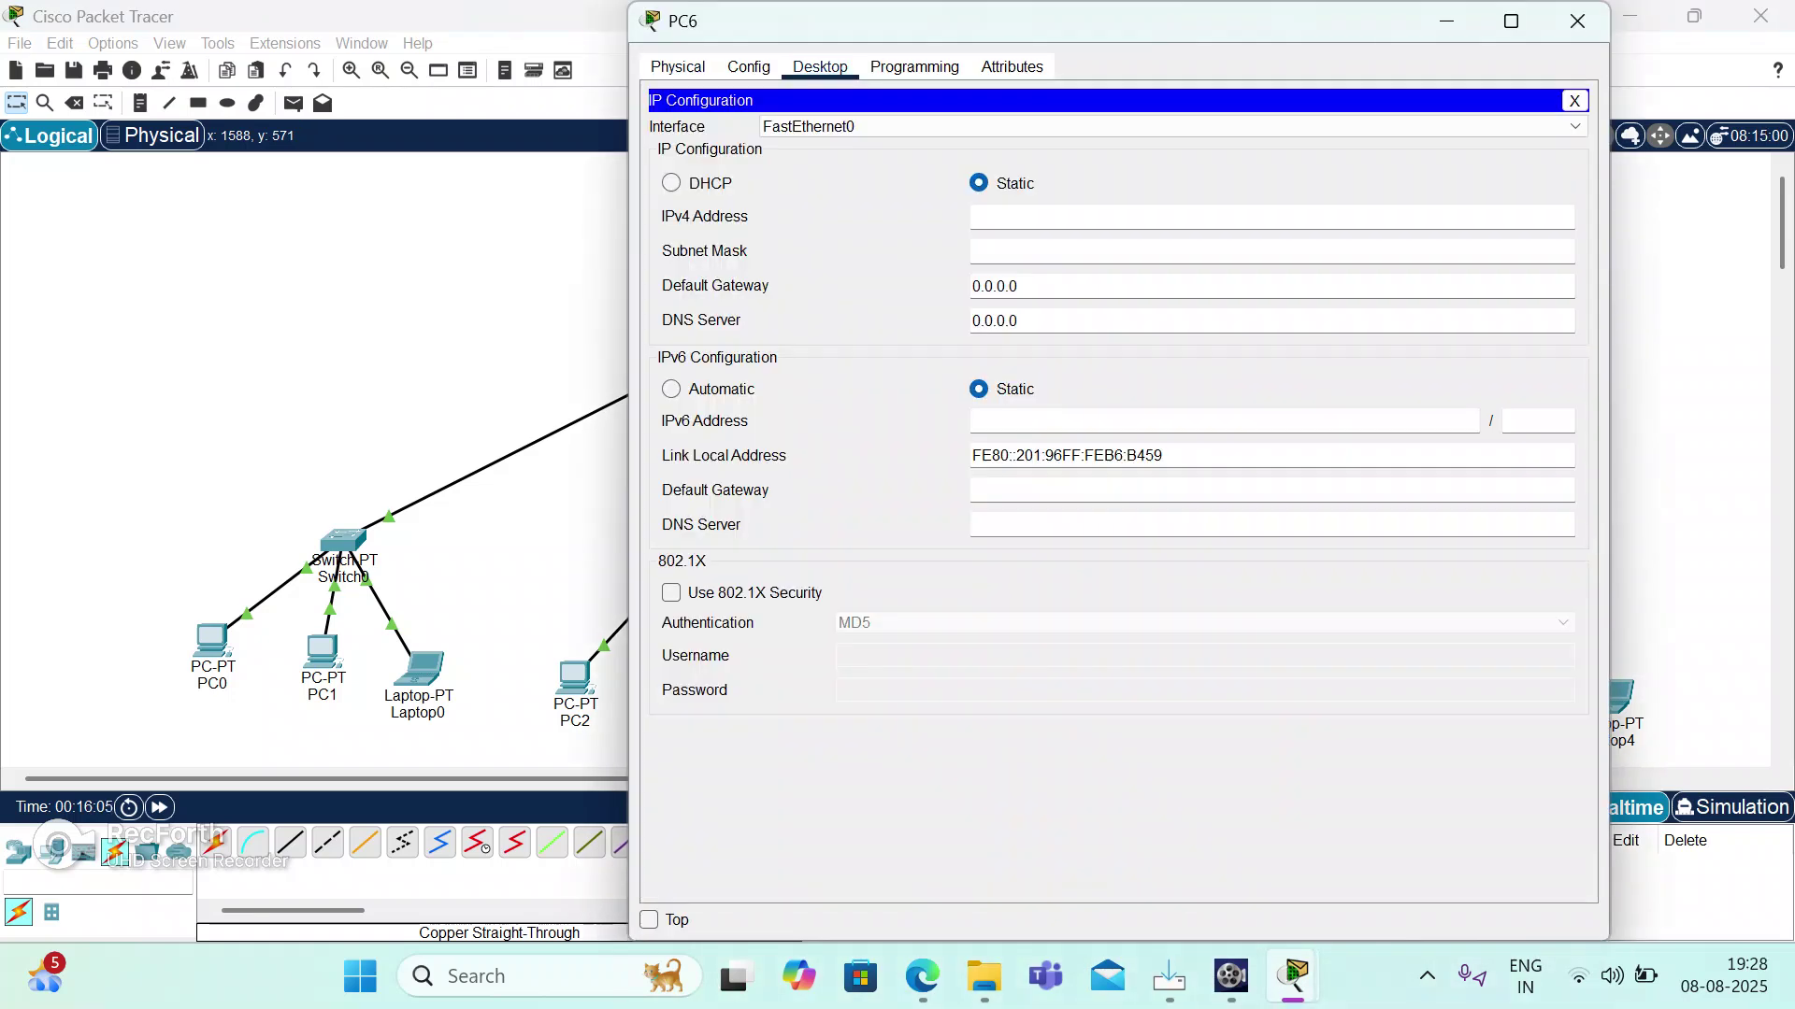
{"action": "type", "text": "192.168.40.2"}
{"action": "left_click", "coordinate": [1075, 251]}
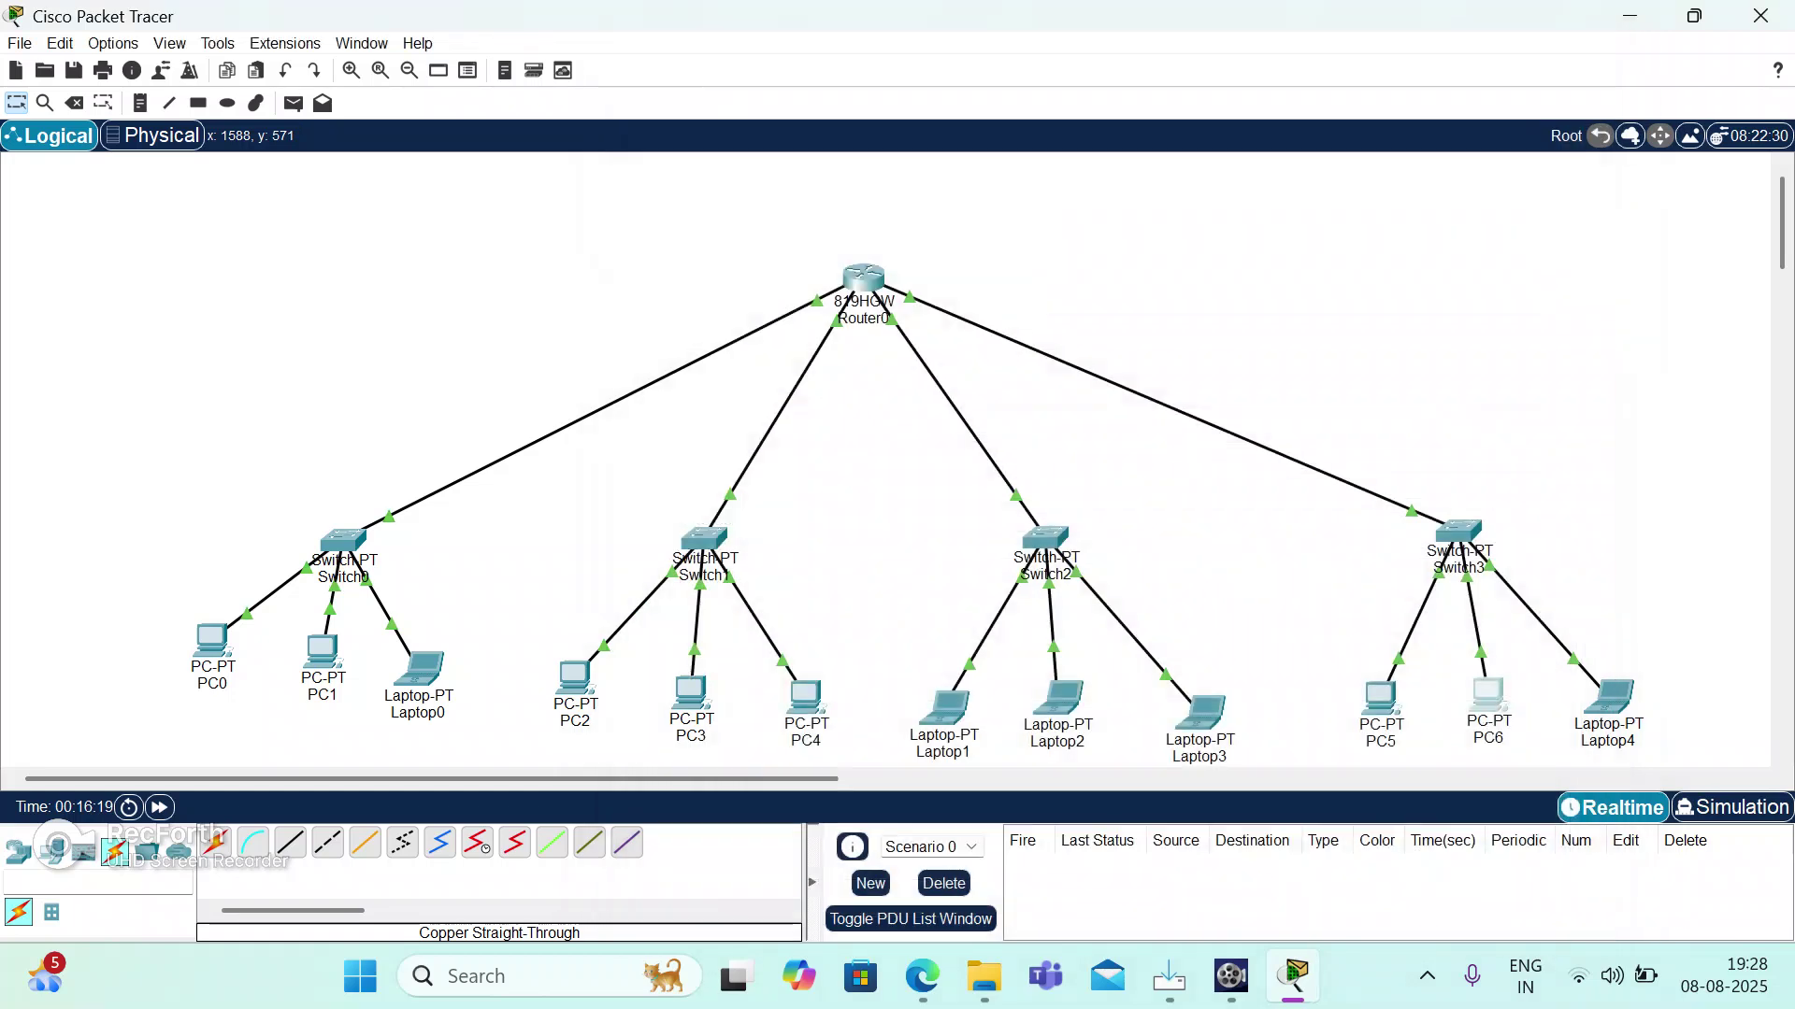
{"action": "left_click", "coordinate": [1577, 20]}
Give Laptop4 the static IPv4 address 192.168.40.3 with subnet mask 255.255.255.0.
{"action": "left_click", "coordinate": [1608, 697]}
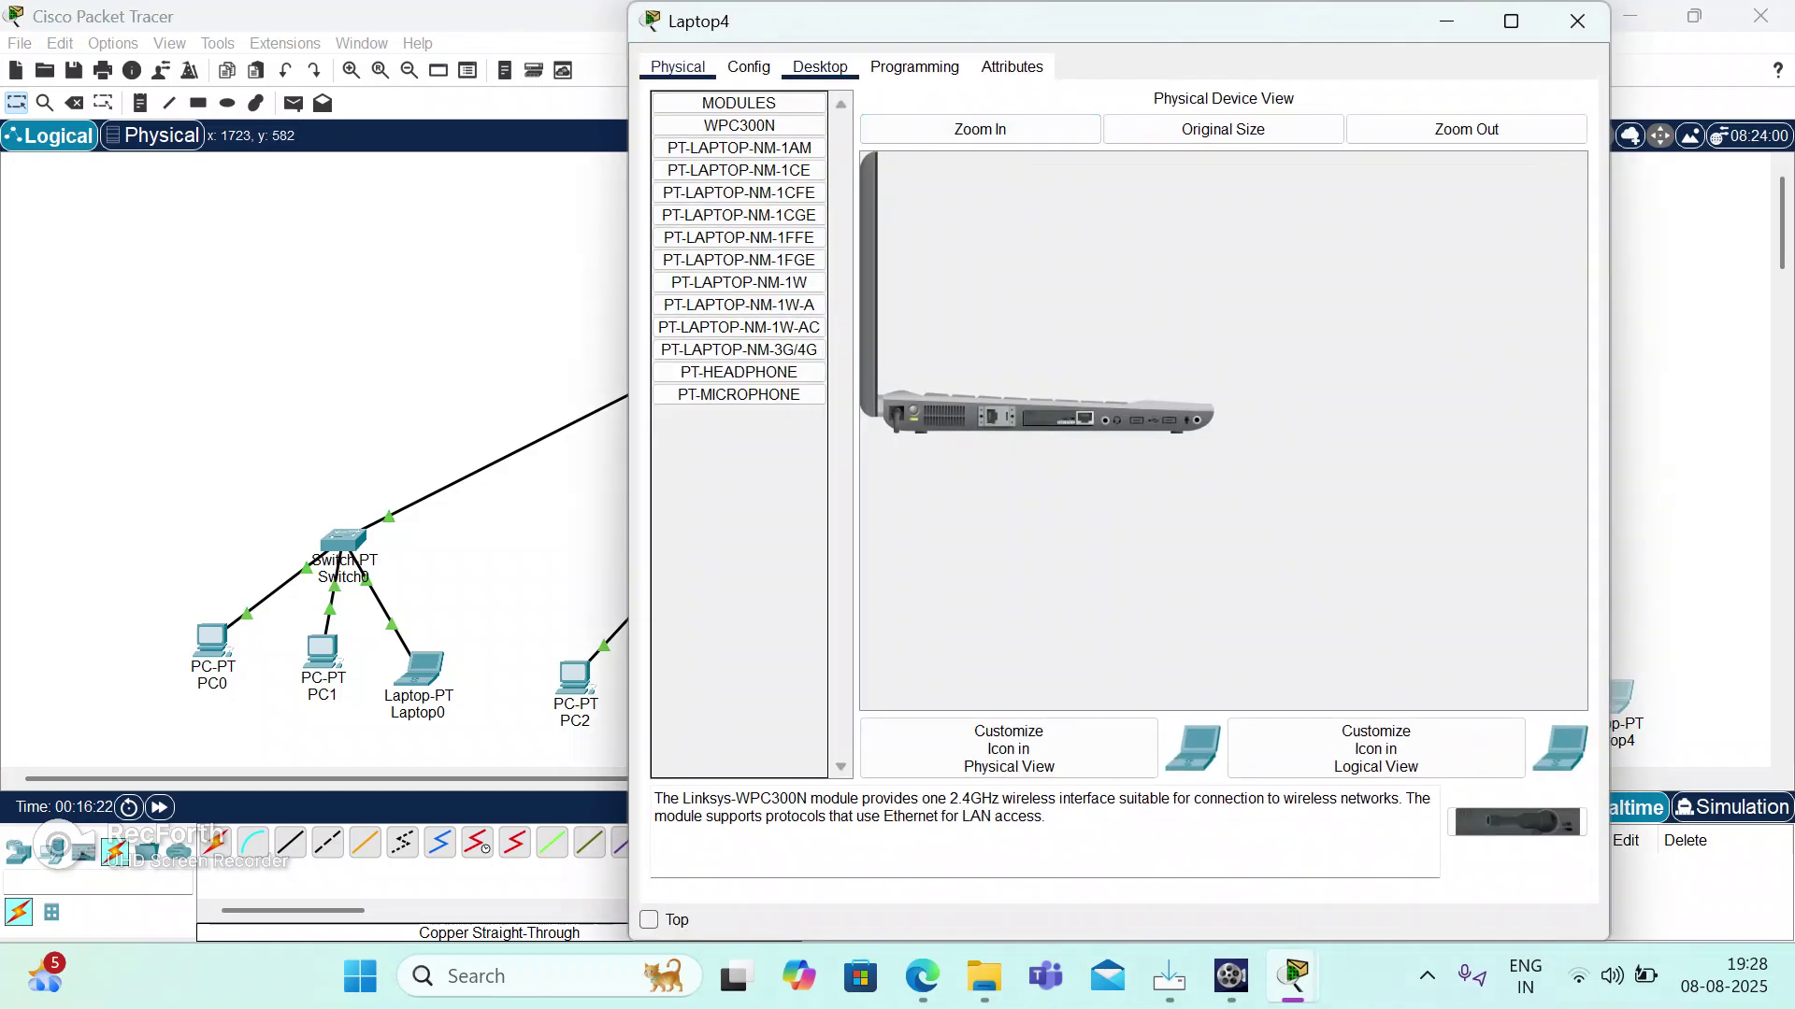
{"action": "left_click", "coordinate": [820, 66]}
{"action": "left_click", "coordinate": [740, 142]}
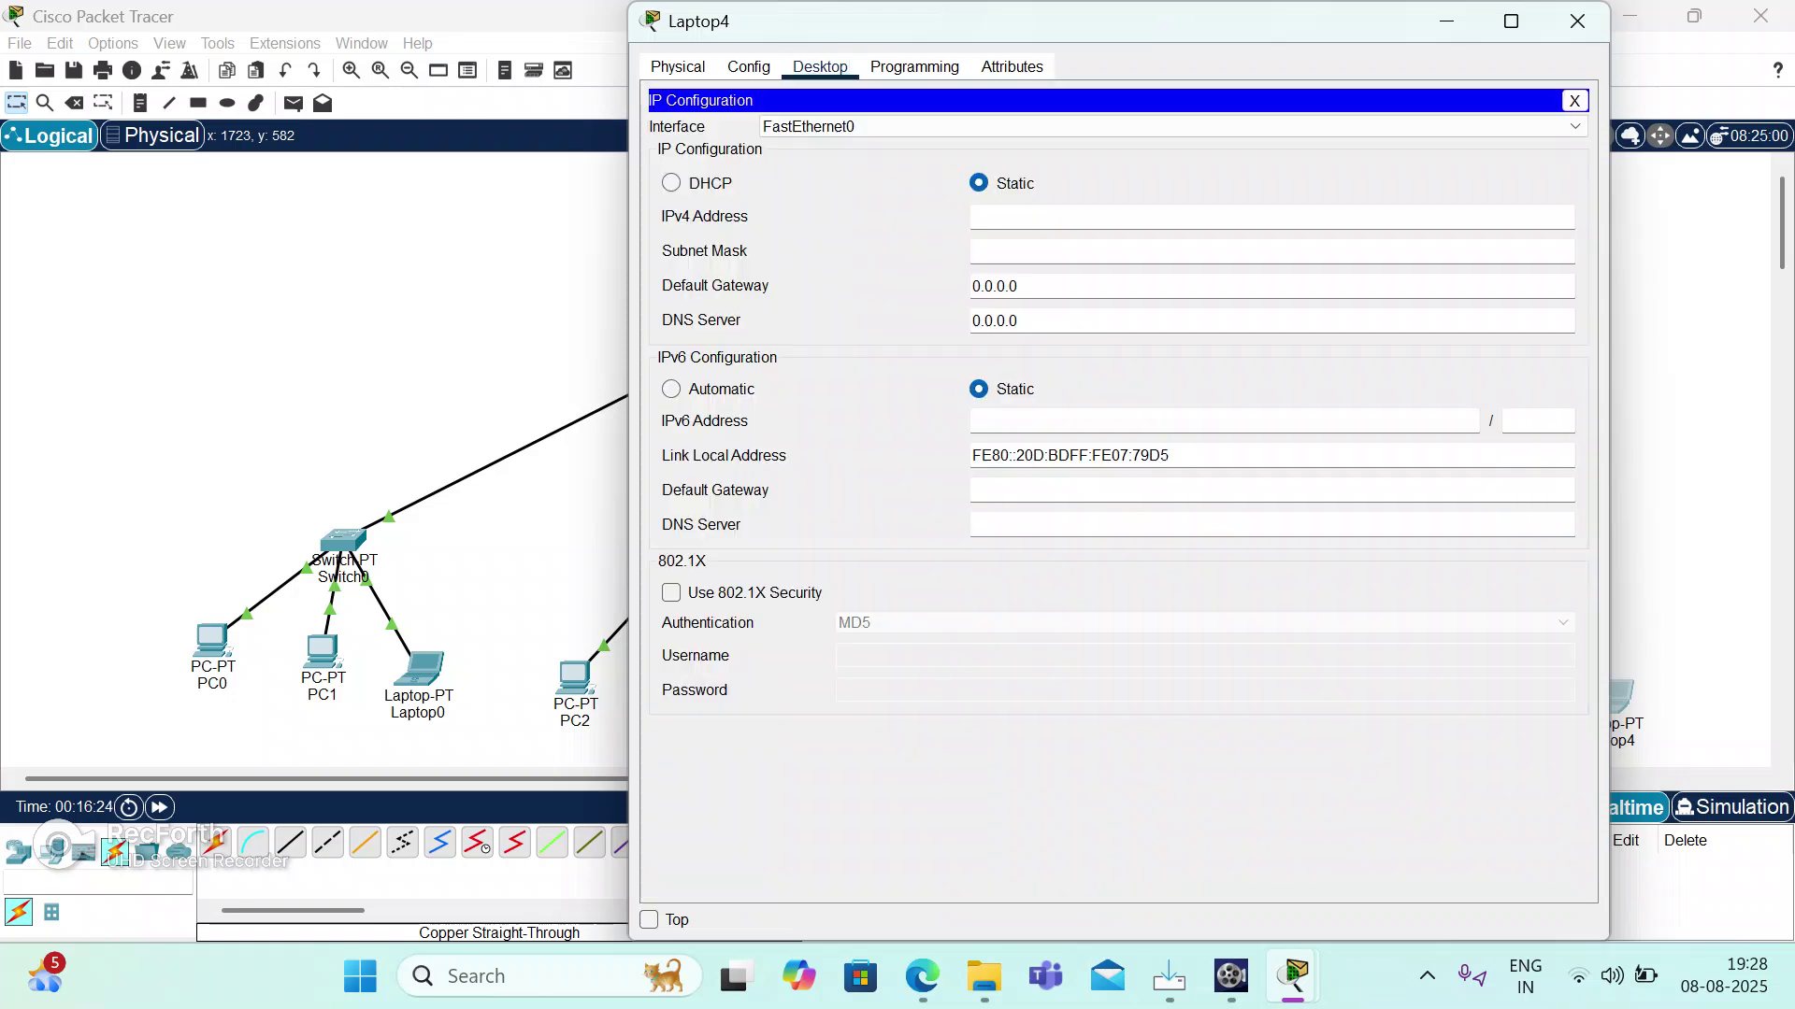
{"action": "type", "text": "192.168.40.3"}
{"action": "key", "text": "Tab"}
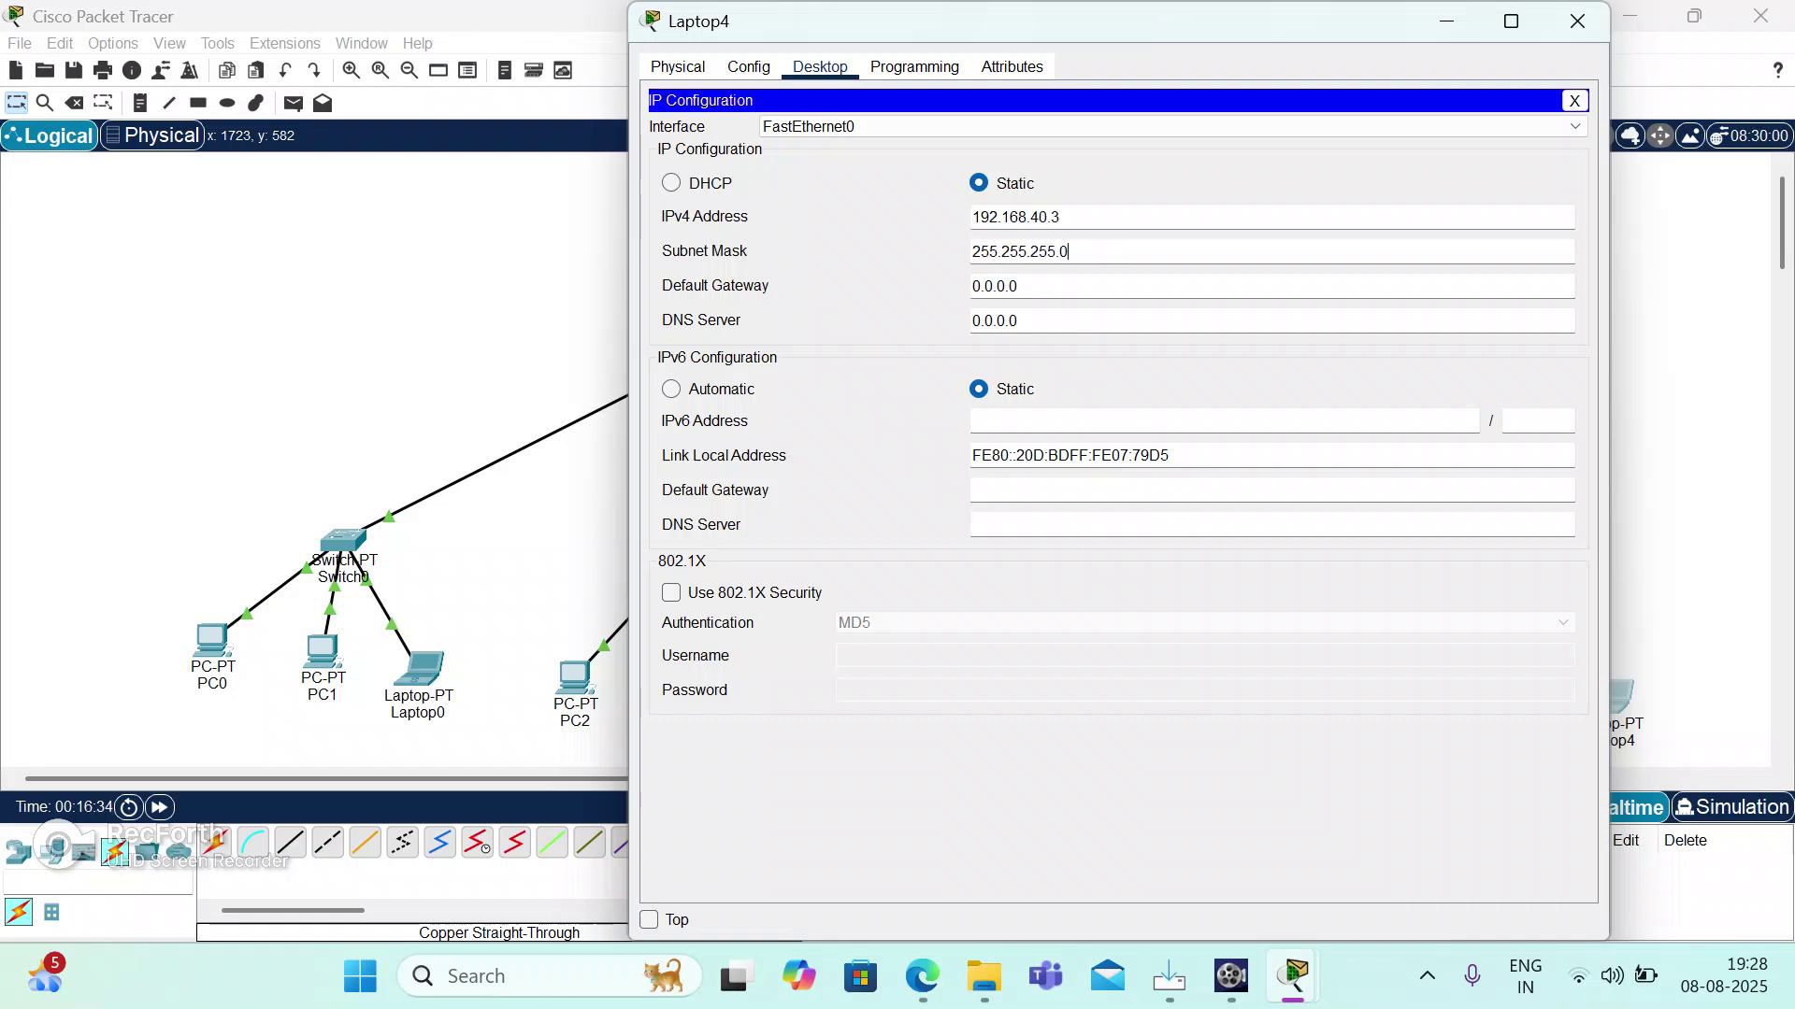
{"action": "left_click", "coordinate": [1577, 21]}
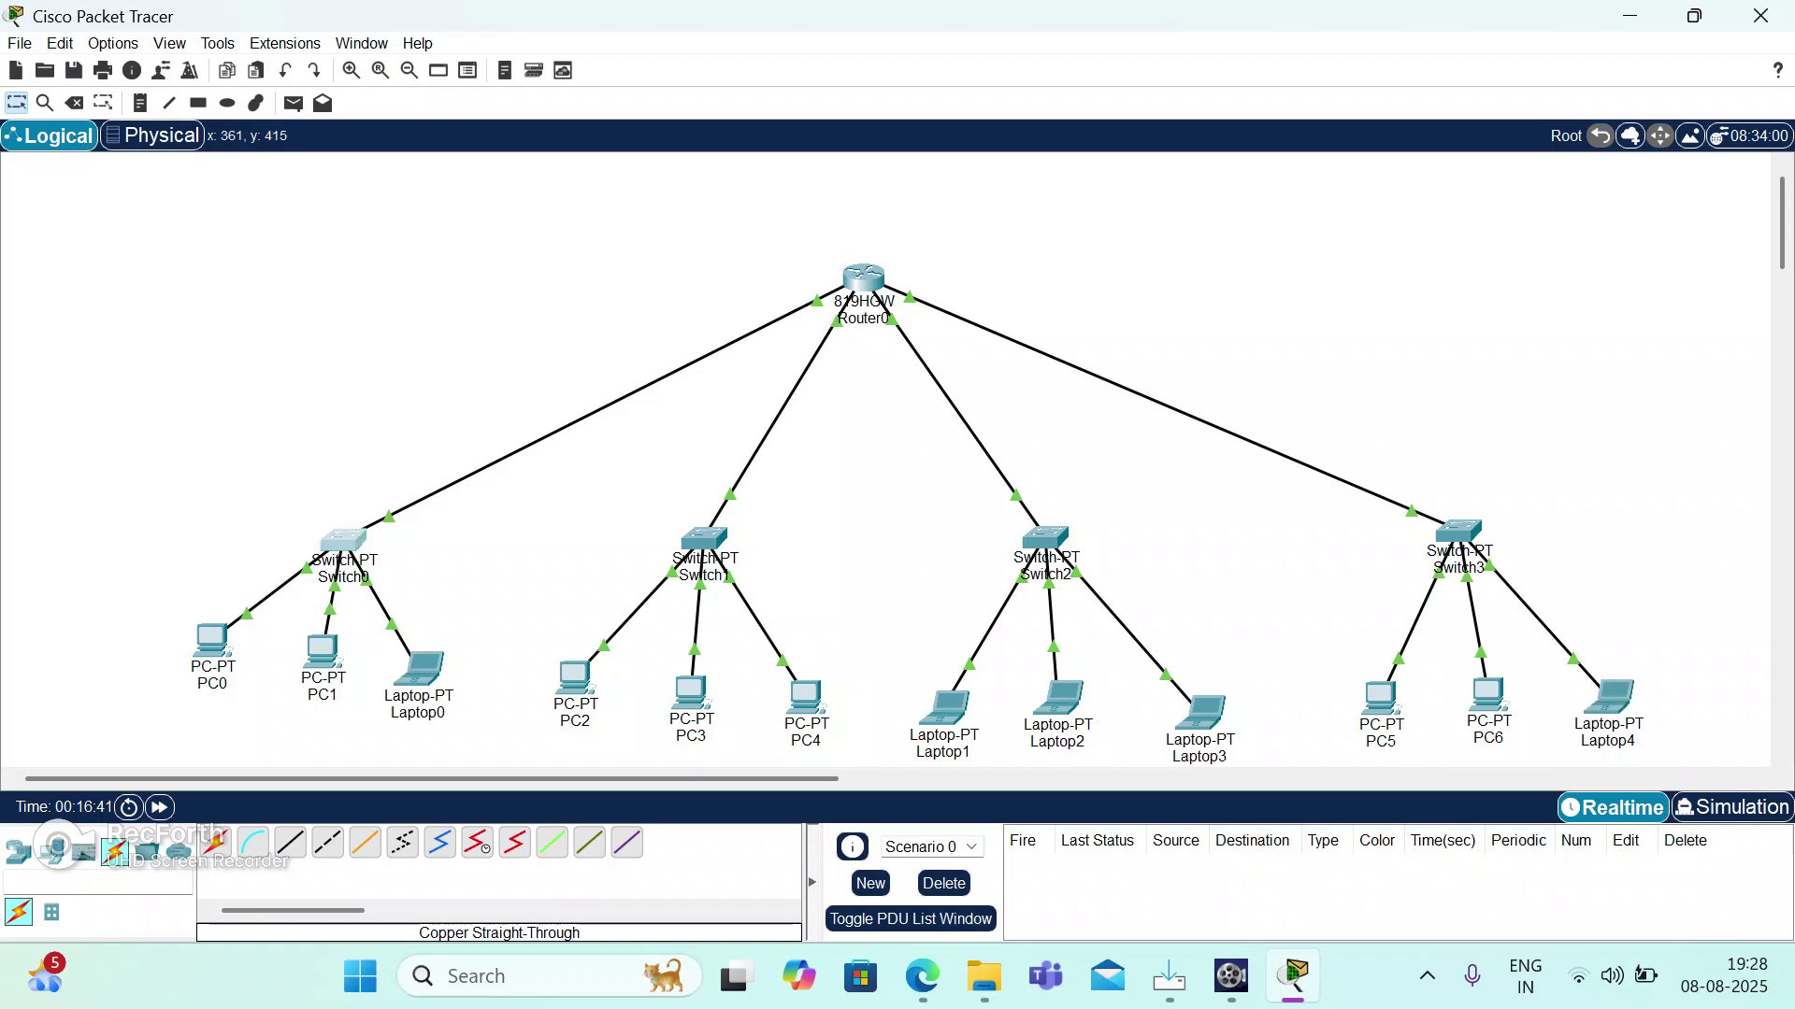
Review the port settings of Switch0's interfaces FastEthernet0/1 through FastEthernet3/1.
{"action": "left_click", "coordinate": [343, 540]}
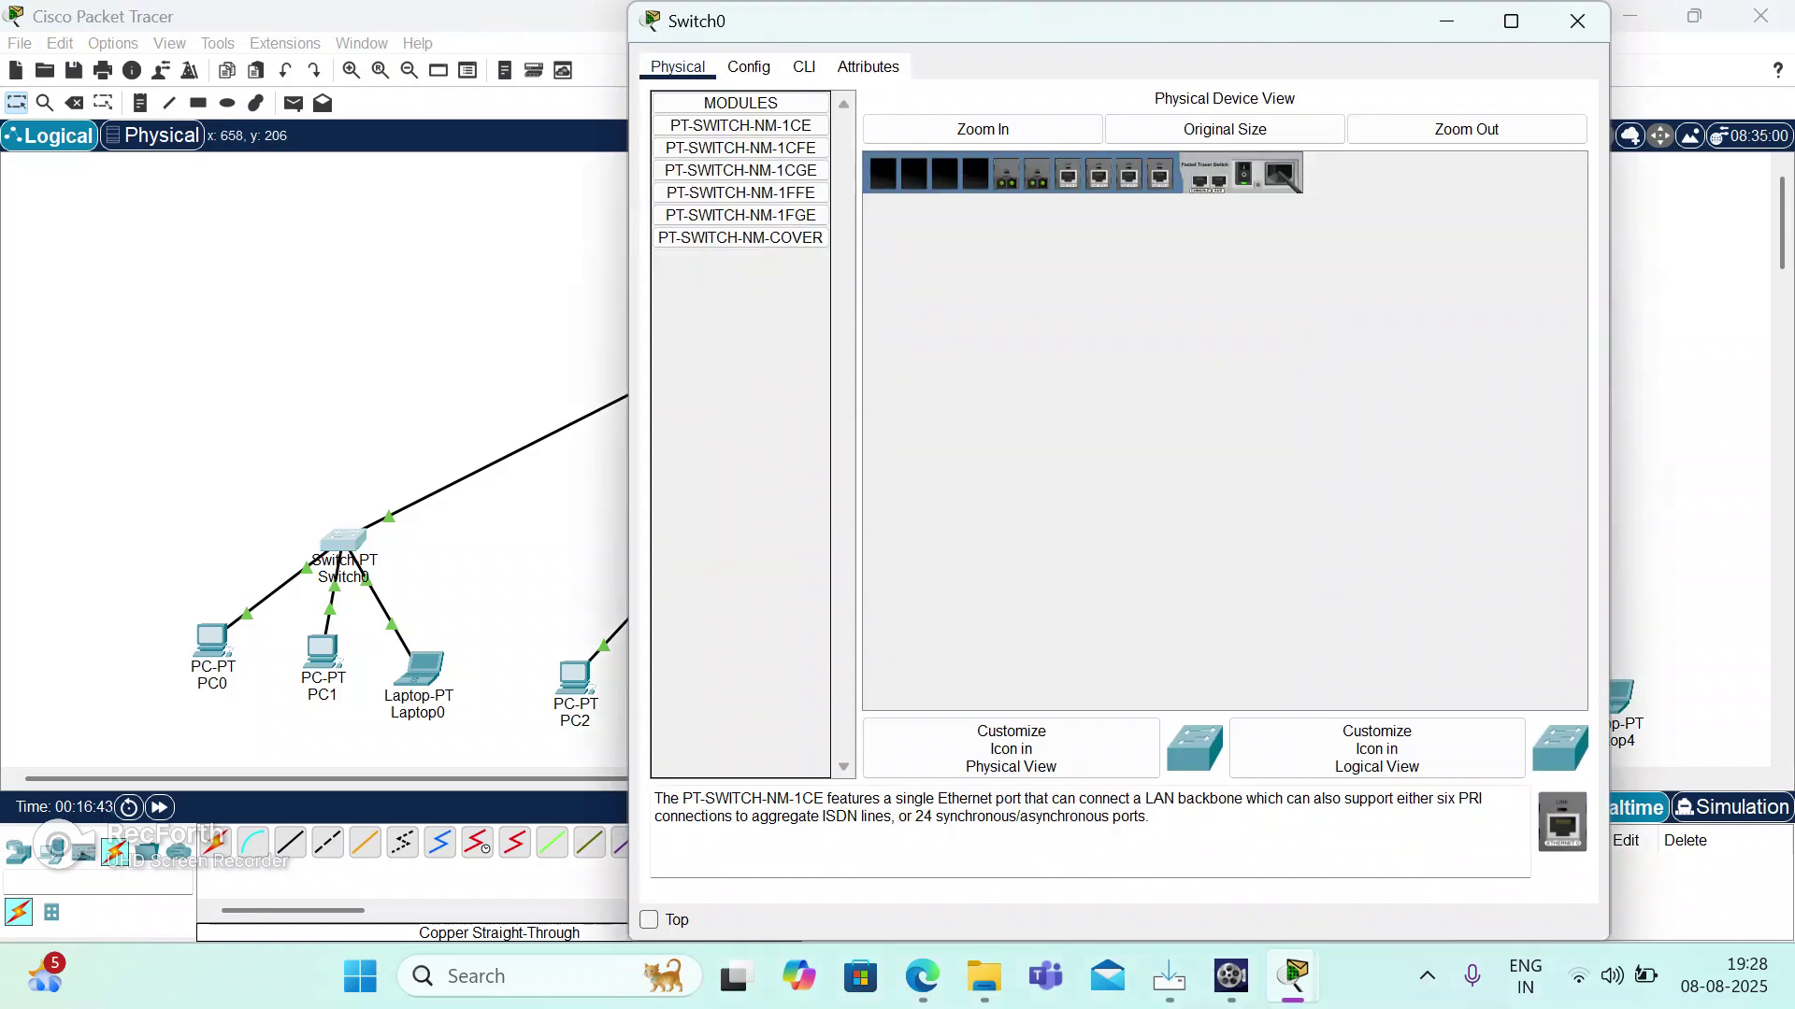
{"action": "left_click", "coordinate": [748, 66]}
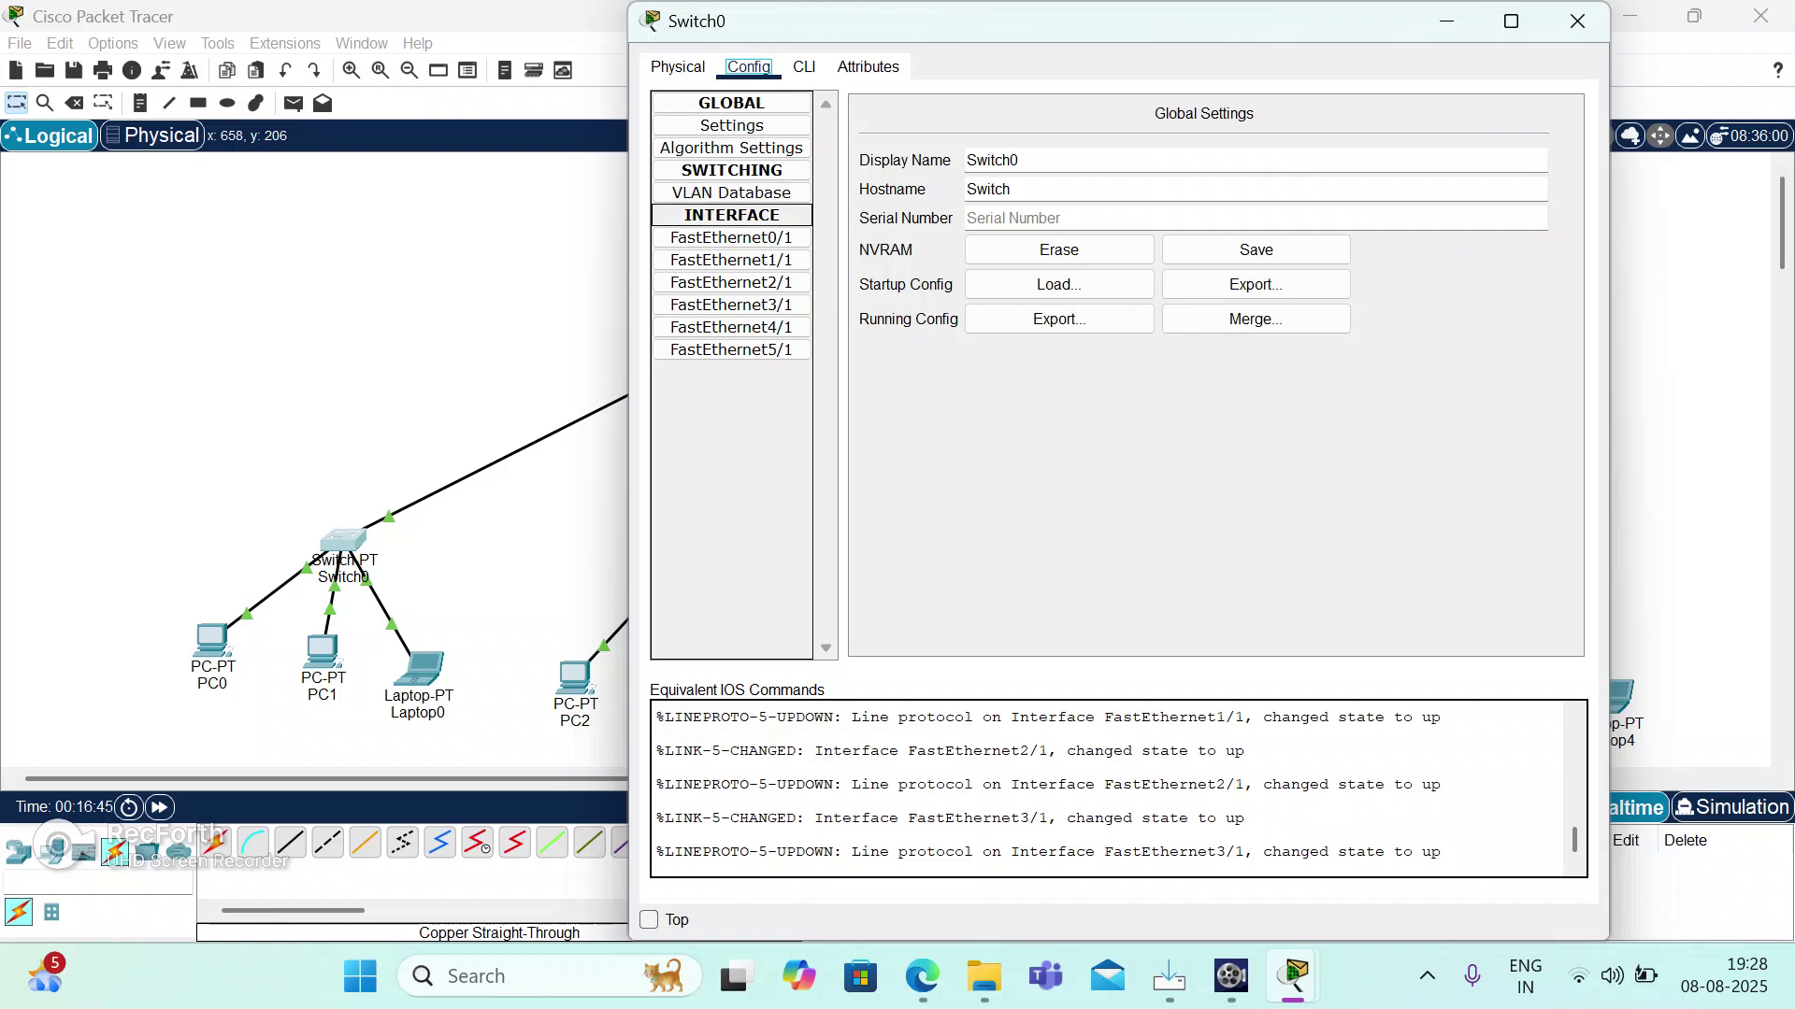
{"action": "left_click", "coordinate": [731, 238]}
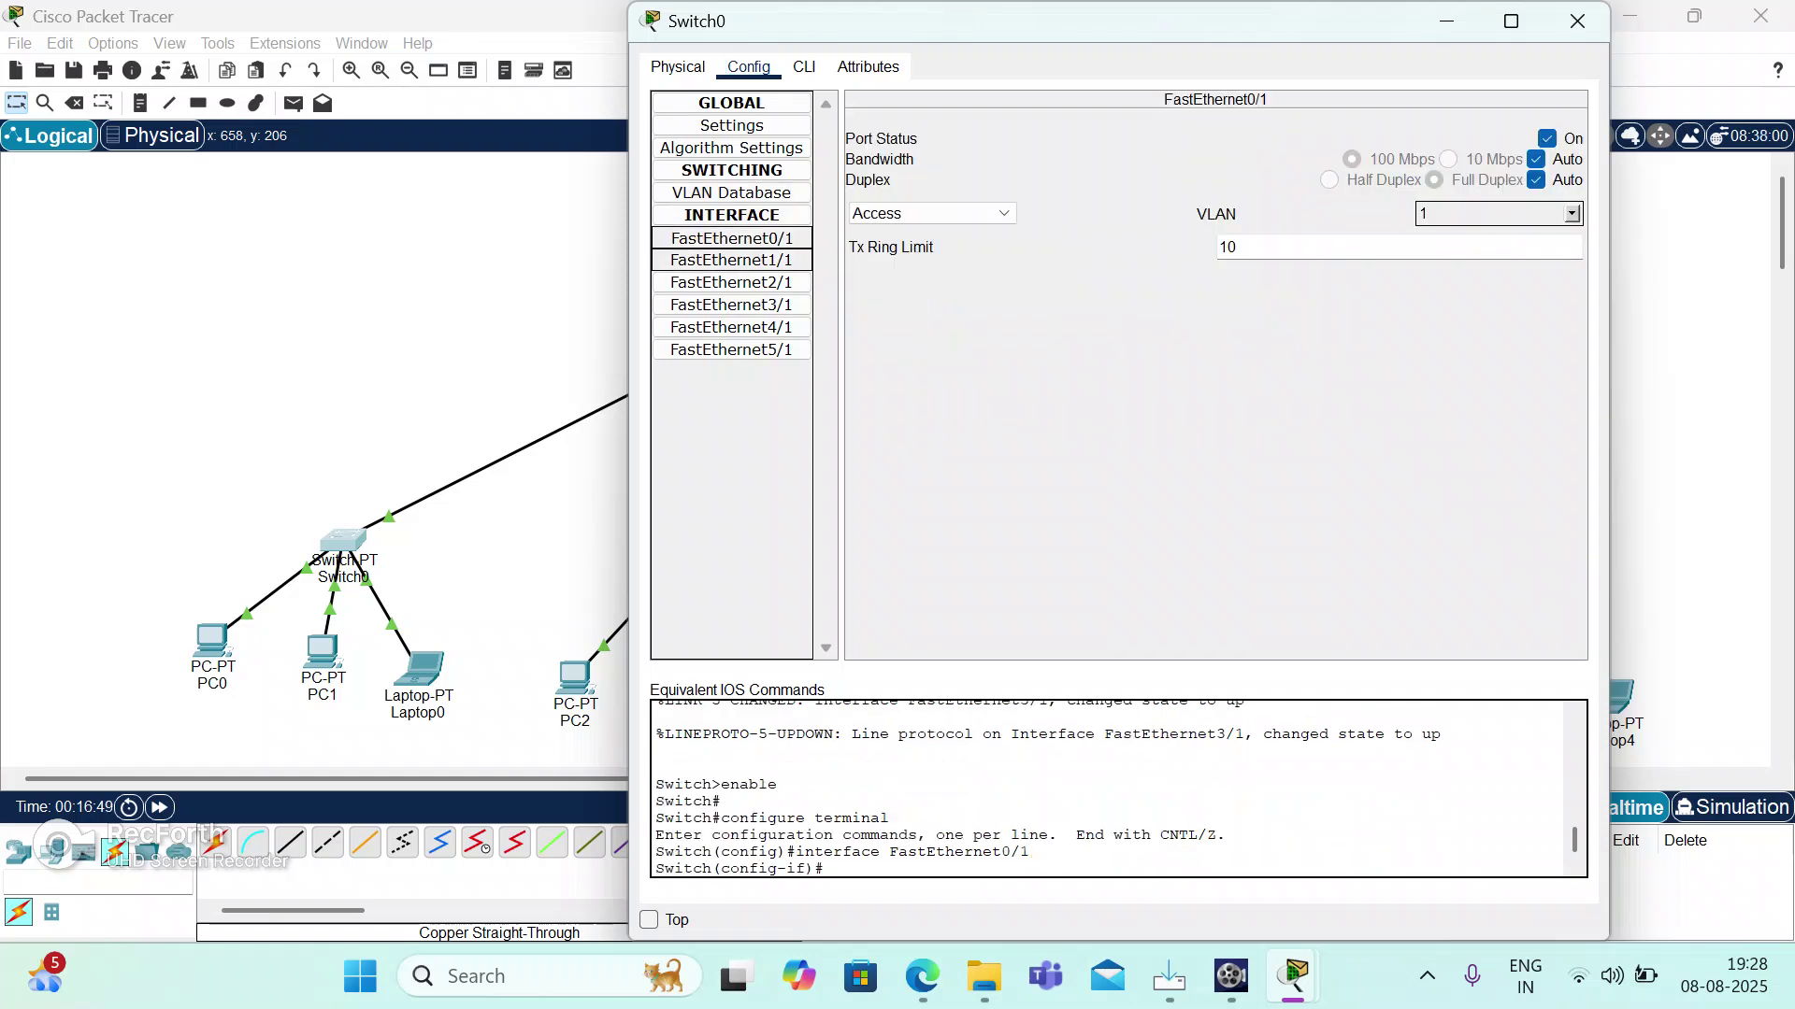
{"action": "left_click", "coordinate": [731, 260]}
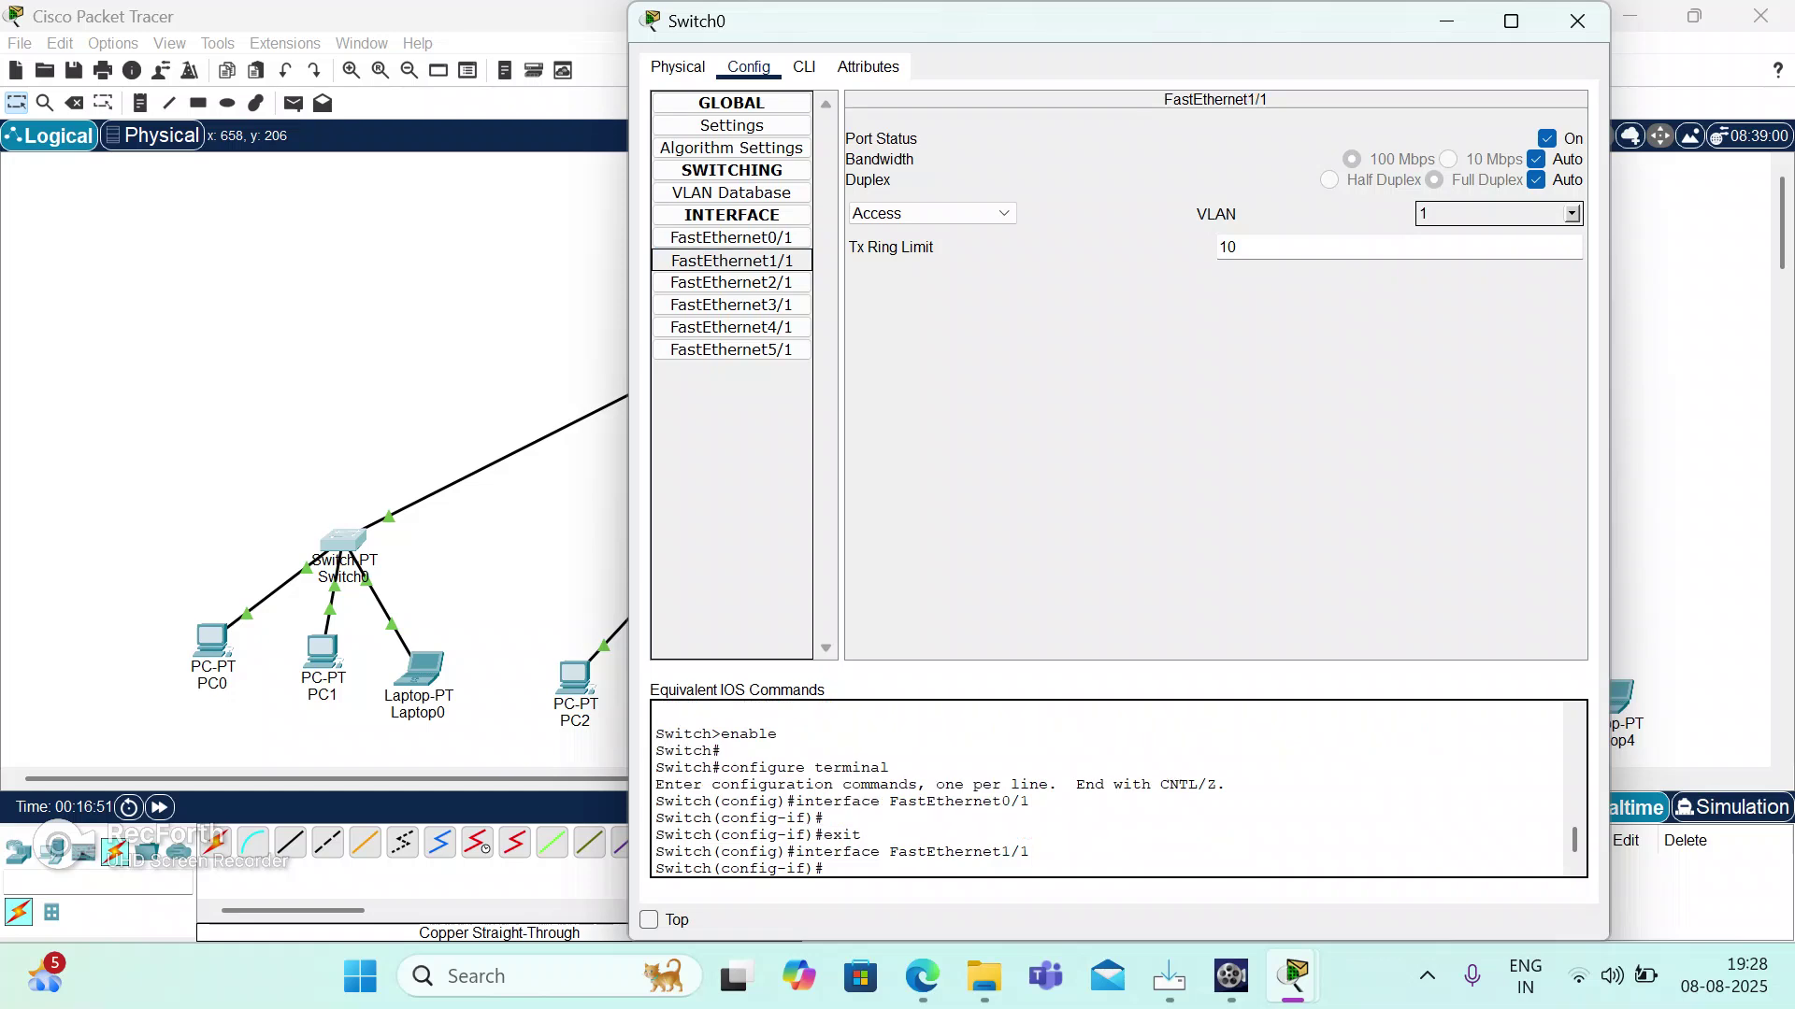
{"action": "left_click", "coordinate": [731, 282]}
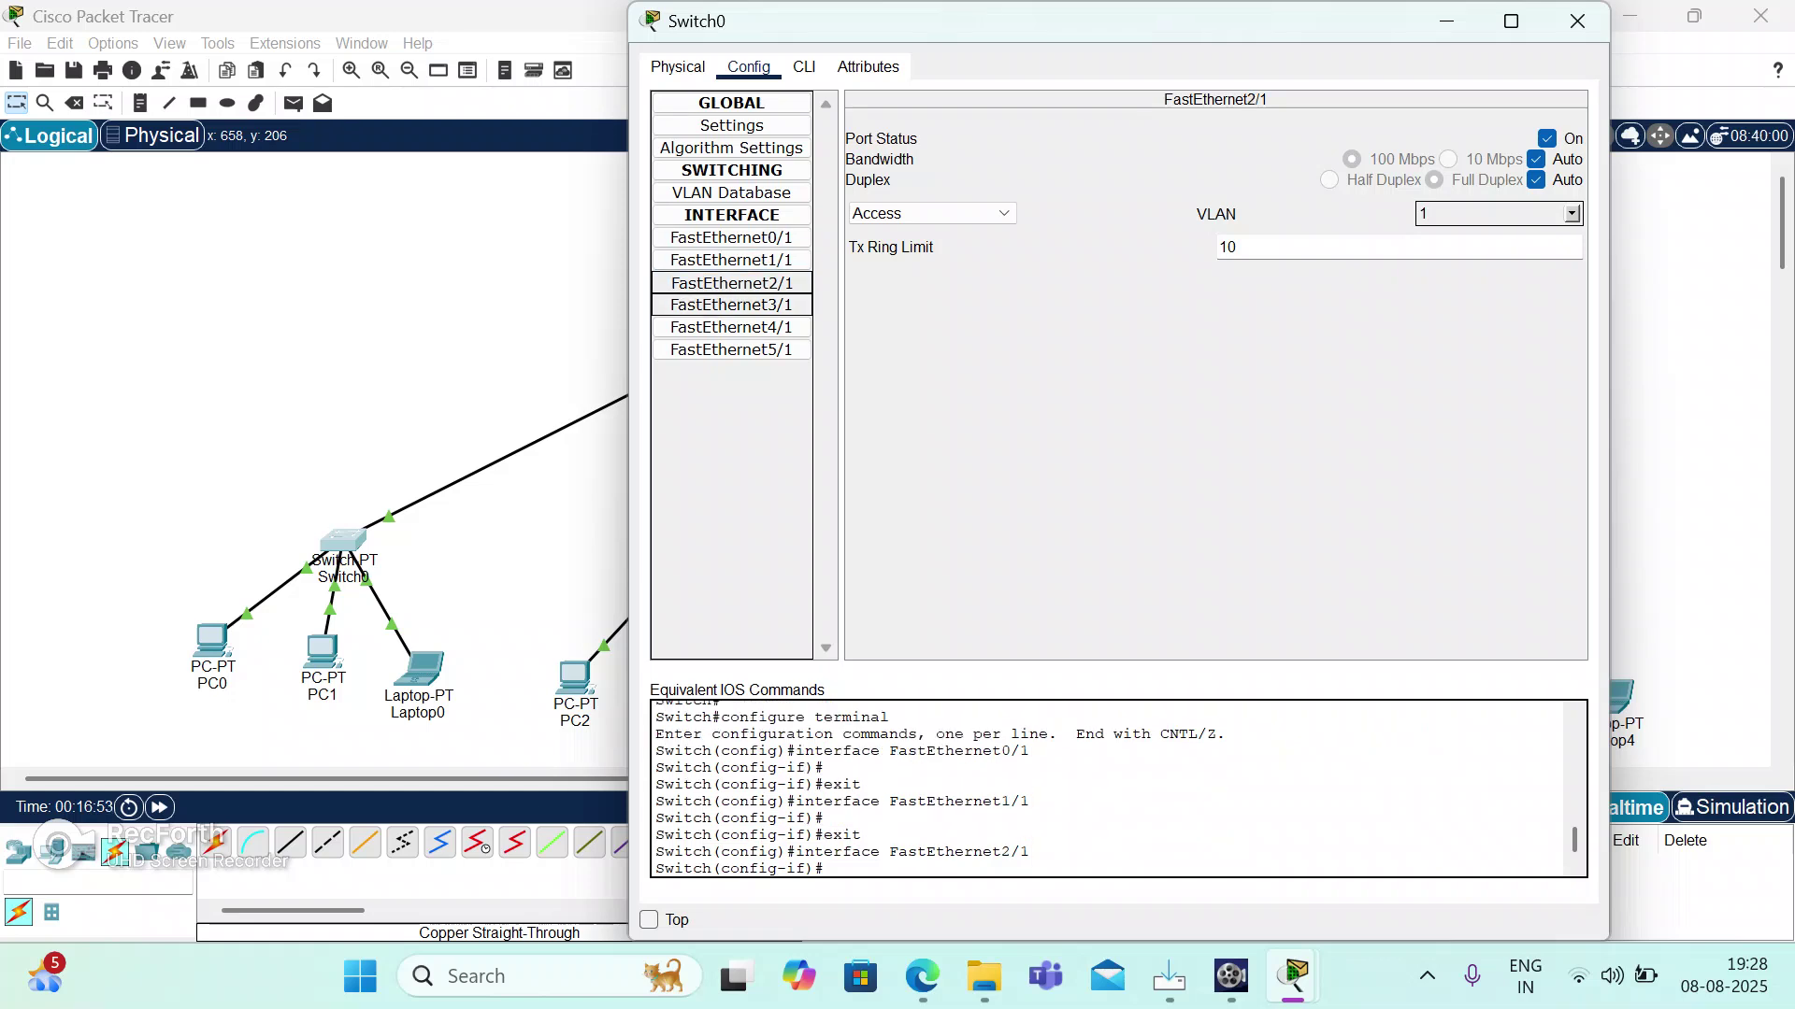
{"action": "left_click", "coordinate": [731, 305]}
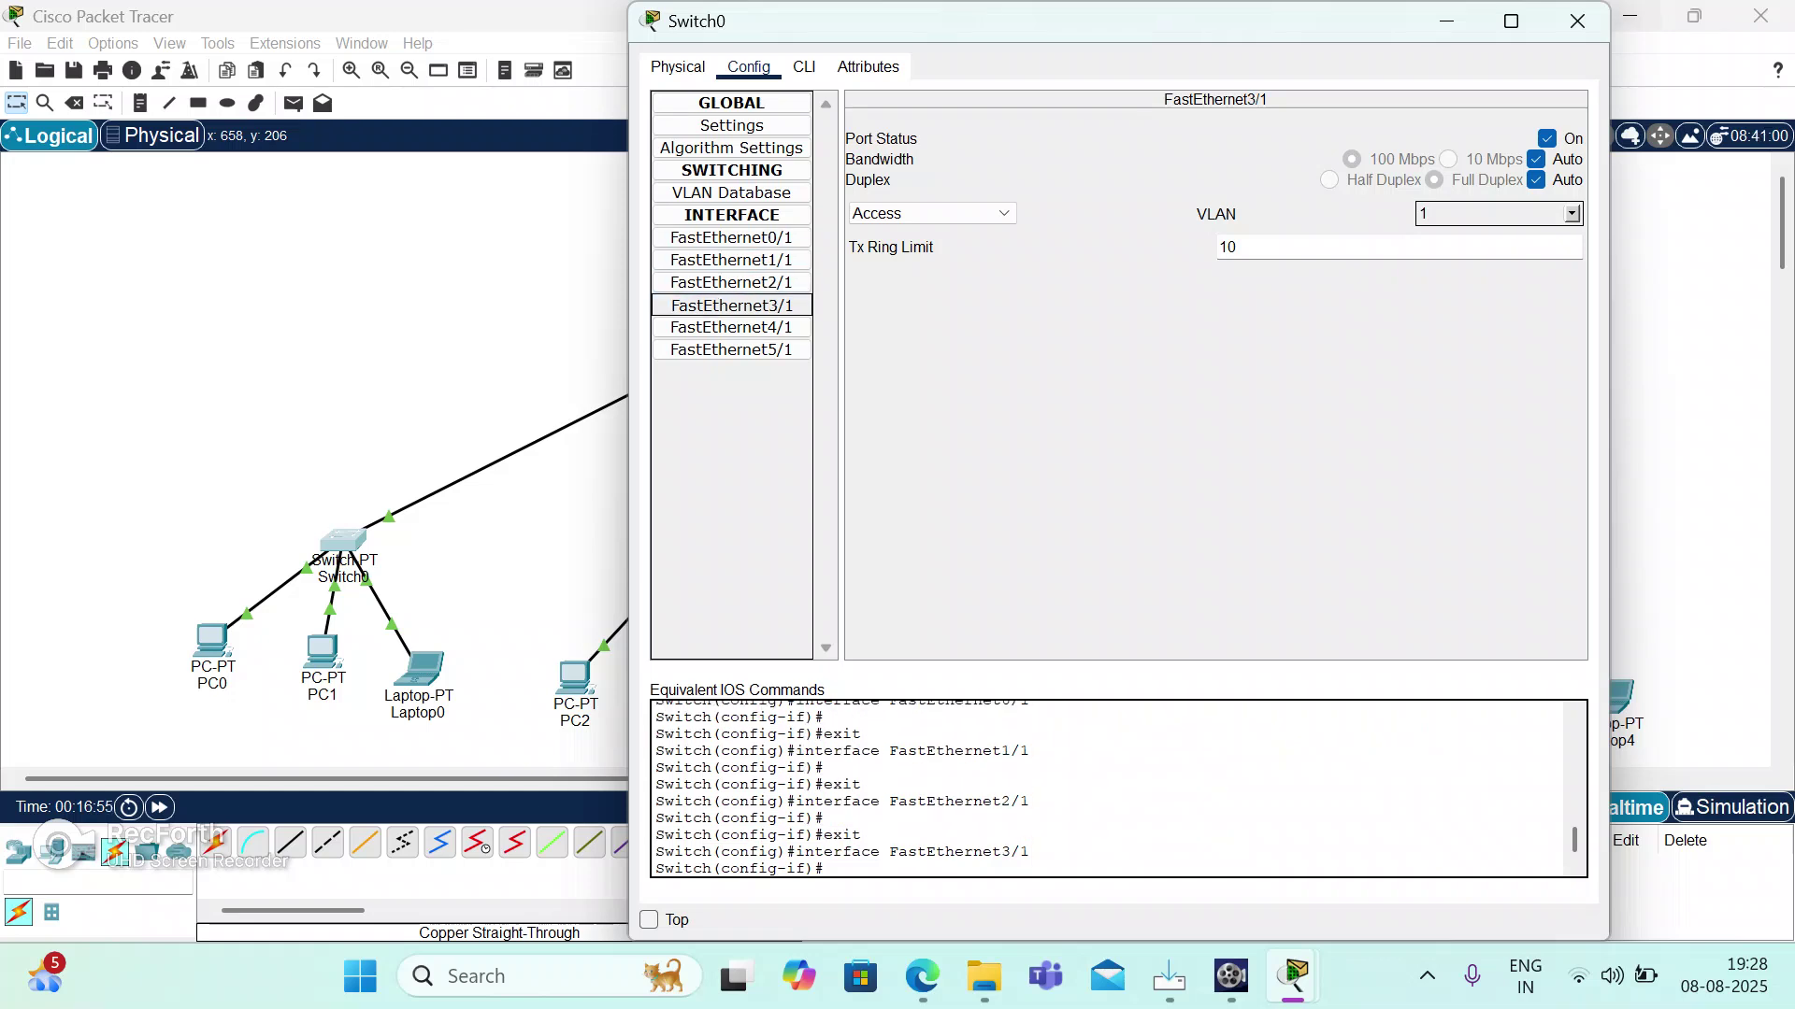
{"action": "left_click", "coordinate": [1577, 21]}
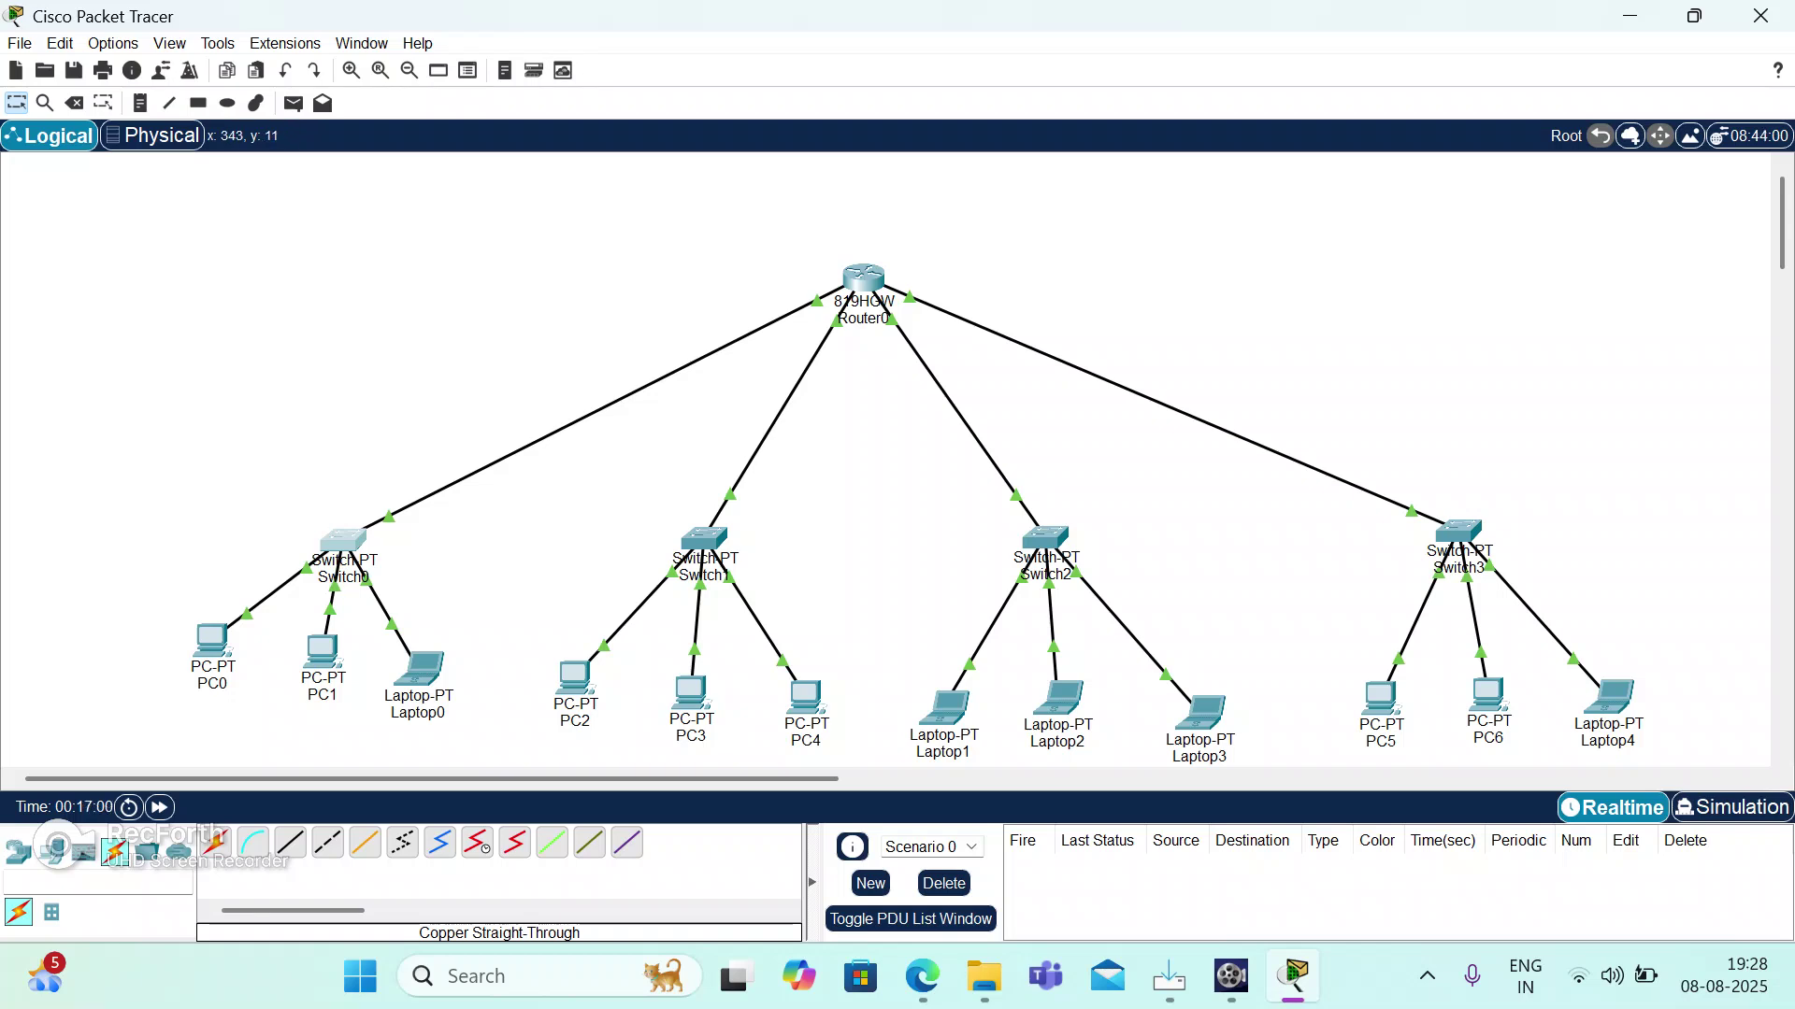
Send a simple PDU from PC0 to Laptop4 and play its transmission in simulation mode.
{"action": "left_click", "coordinate": [293, 103]}
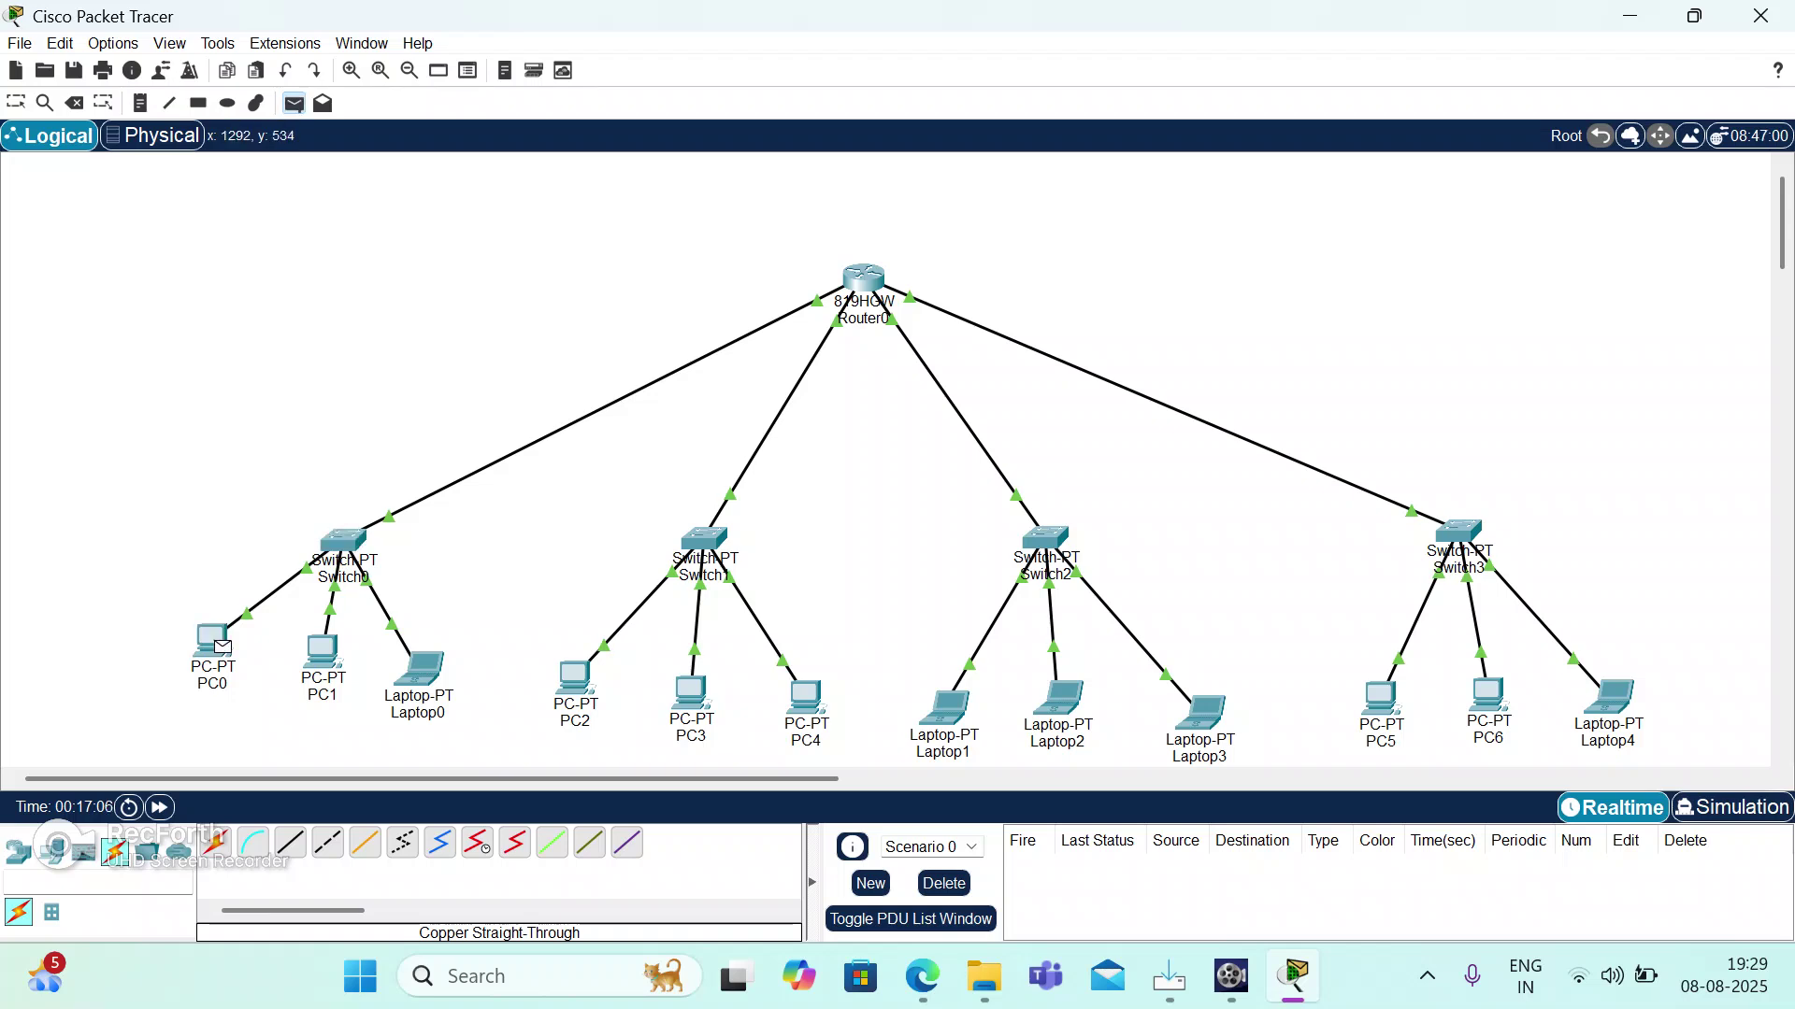
{"action": "mouse_move", "coordinate": [1616, 694]}
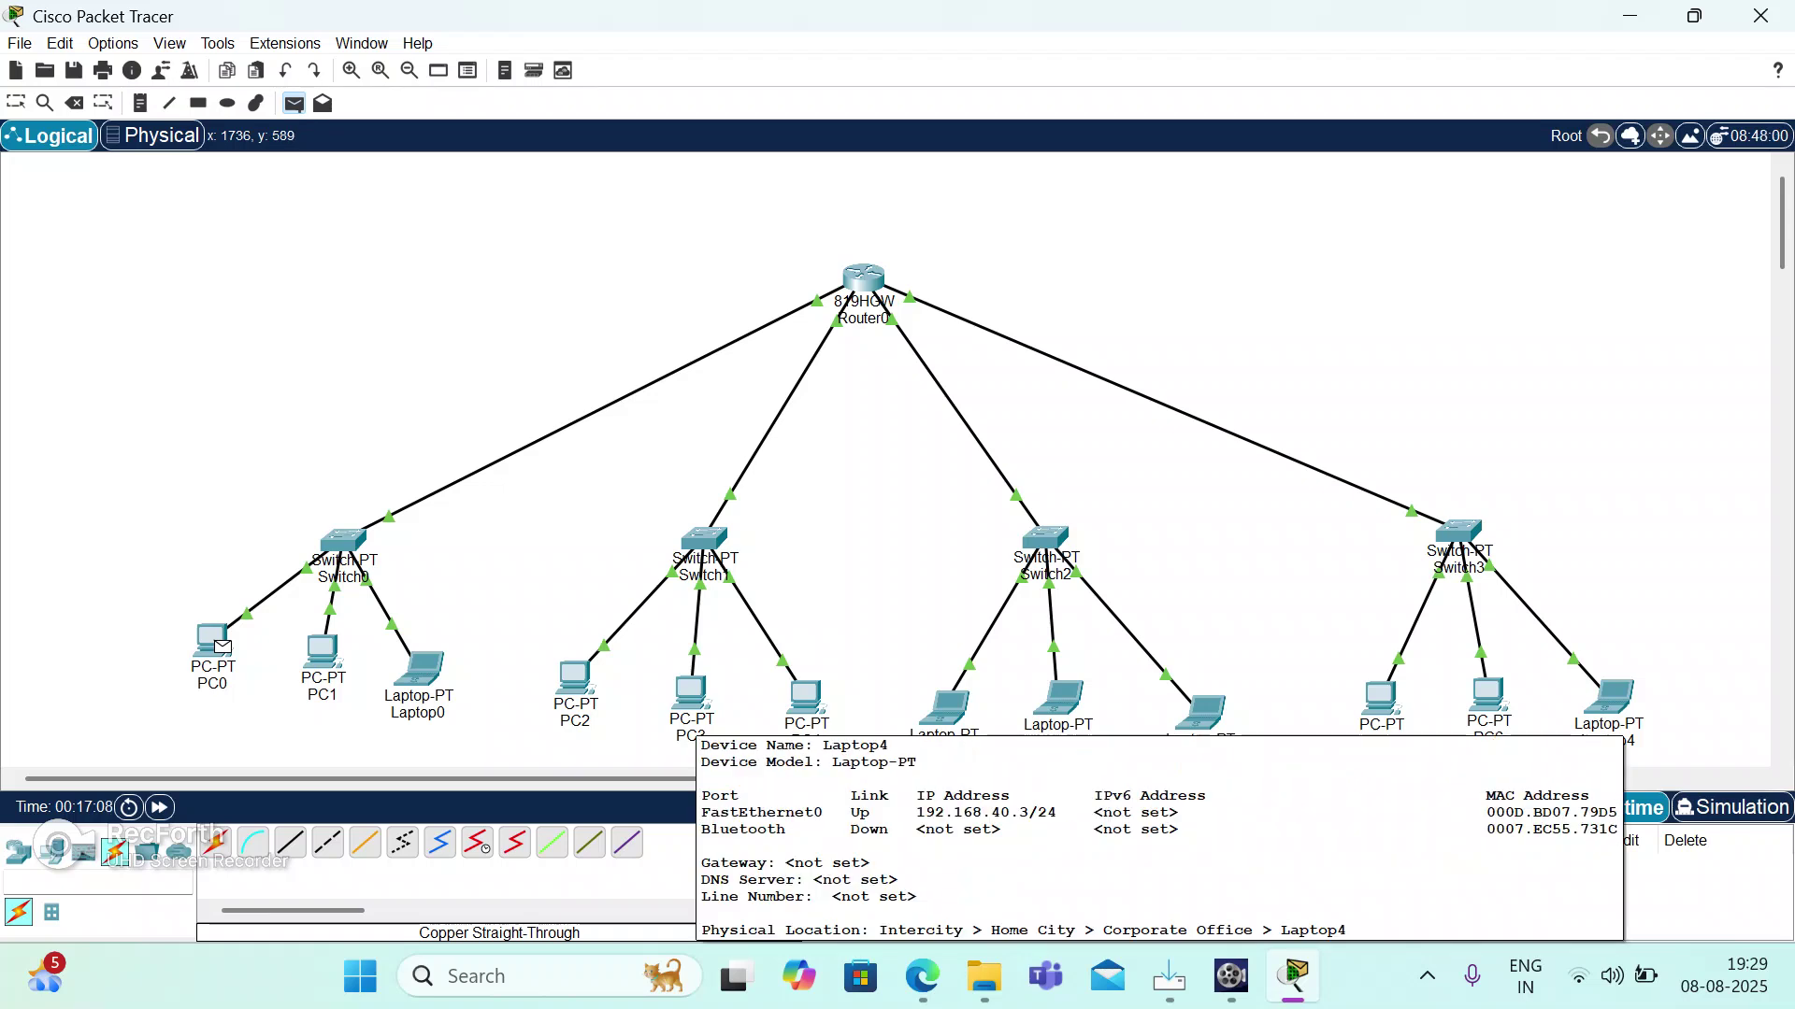
{"action": "left_click", "coordinate": [1610, 696]}
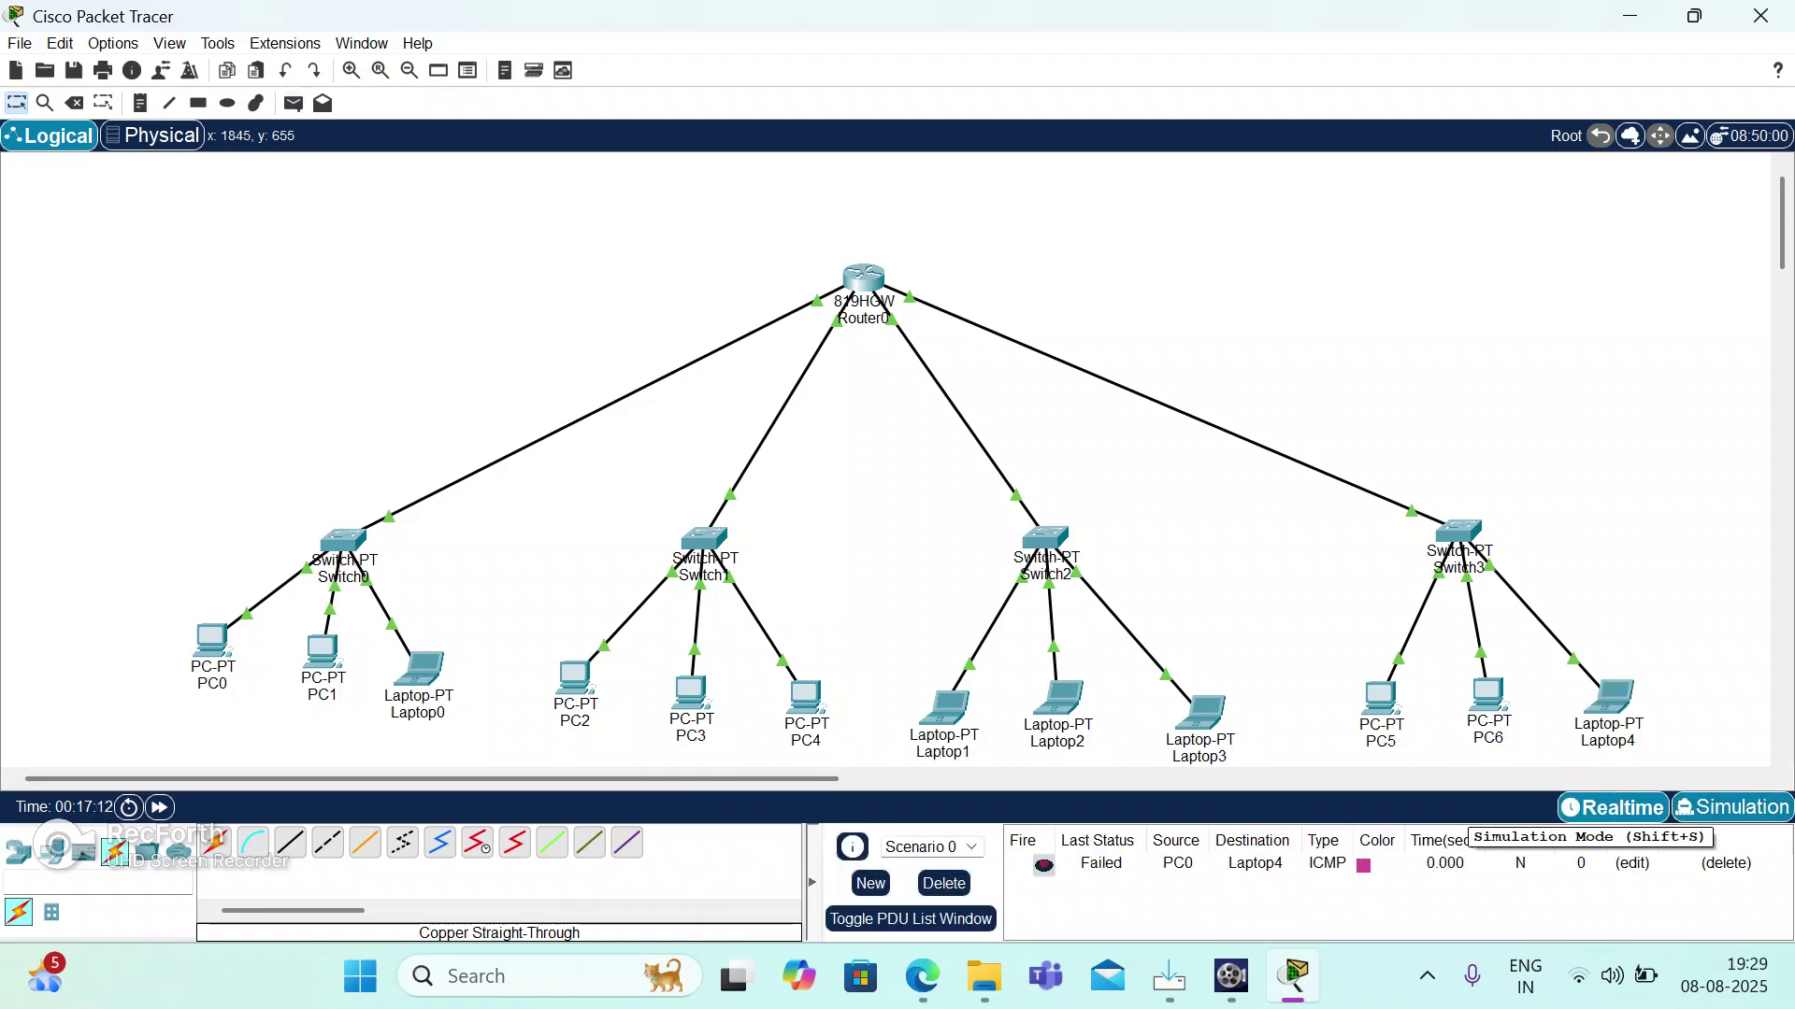
{"action": "key", "text": "shift+s"}
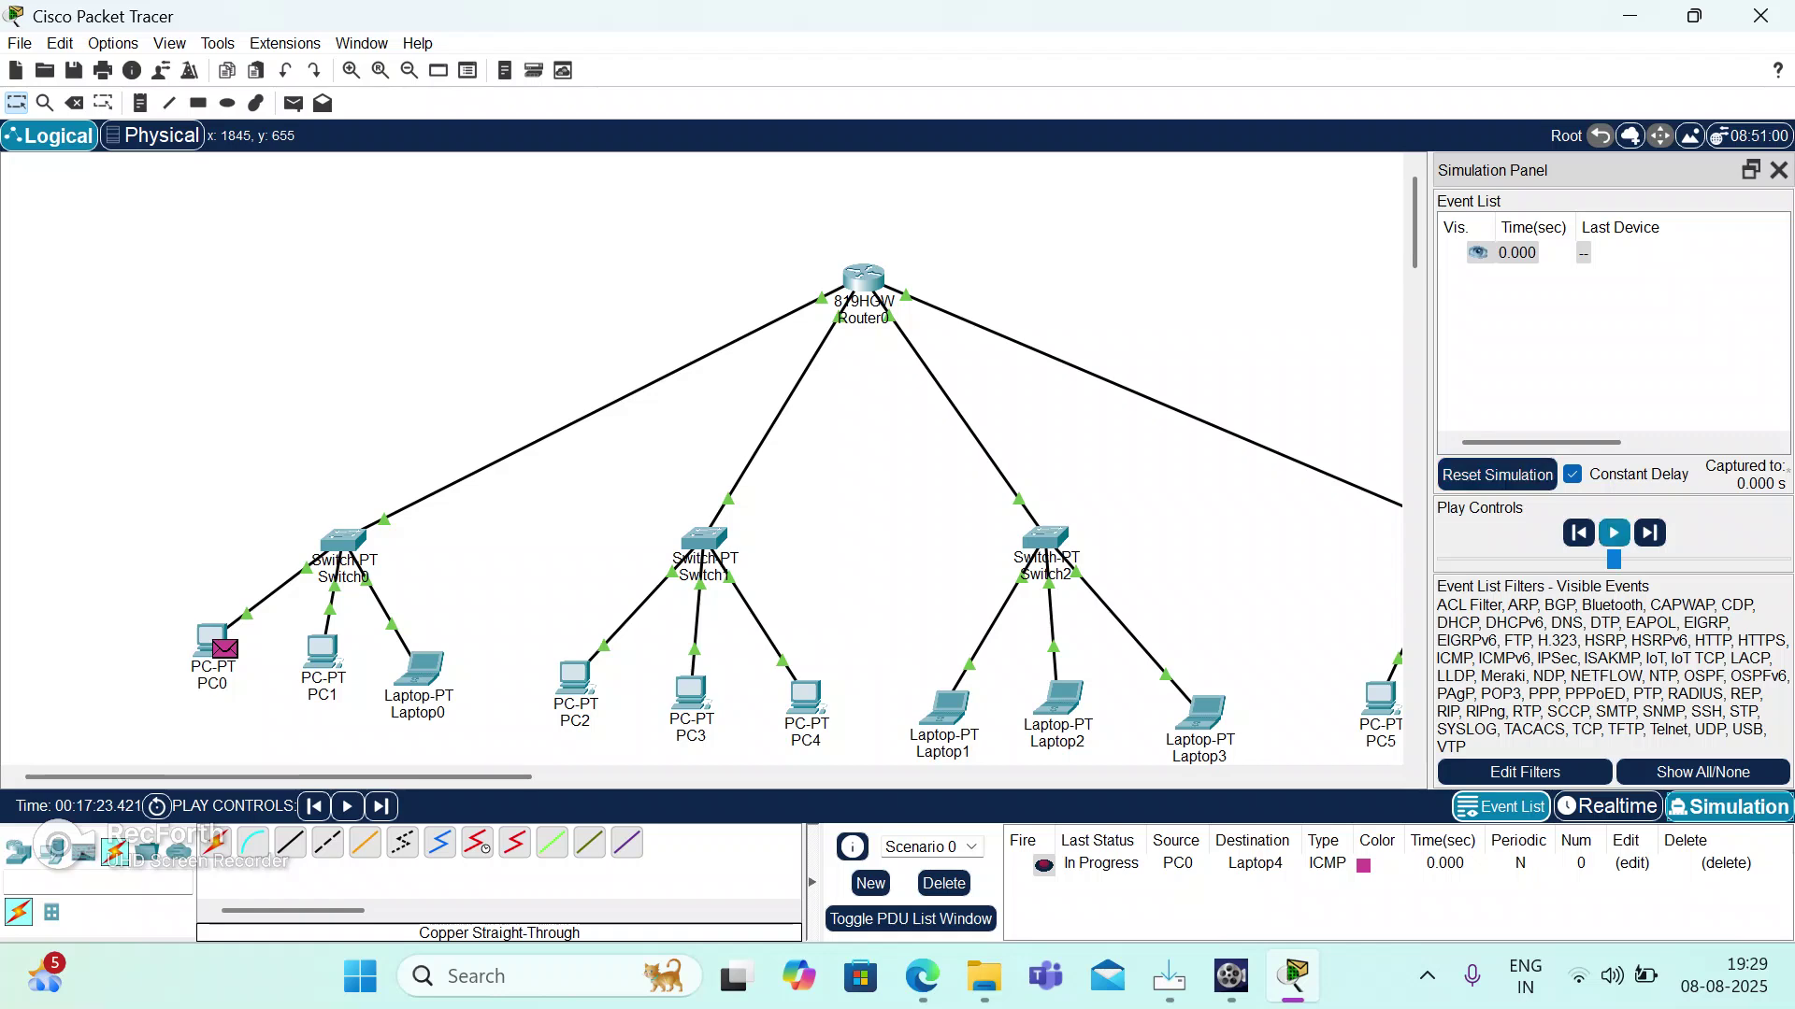
{"action": "key", "text": "alt+p"}
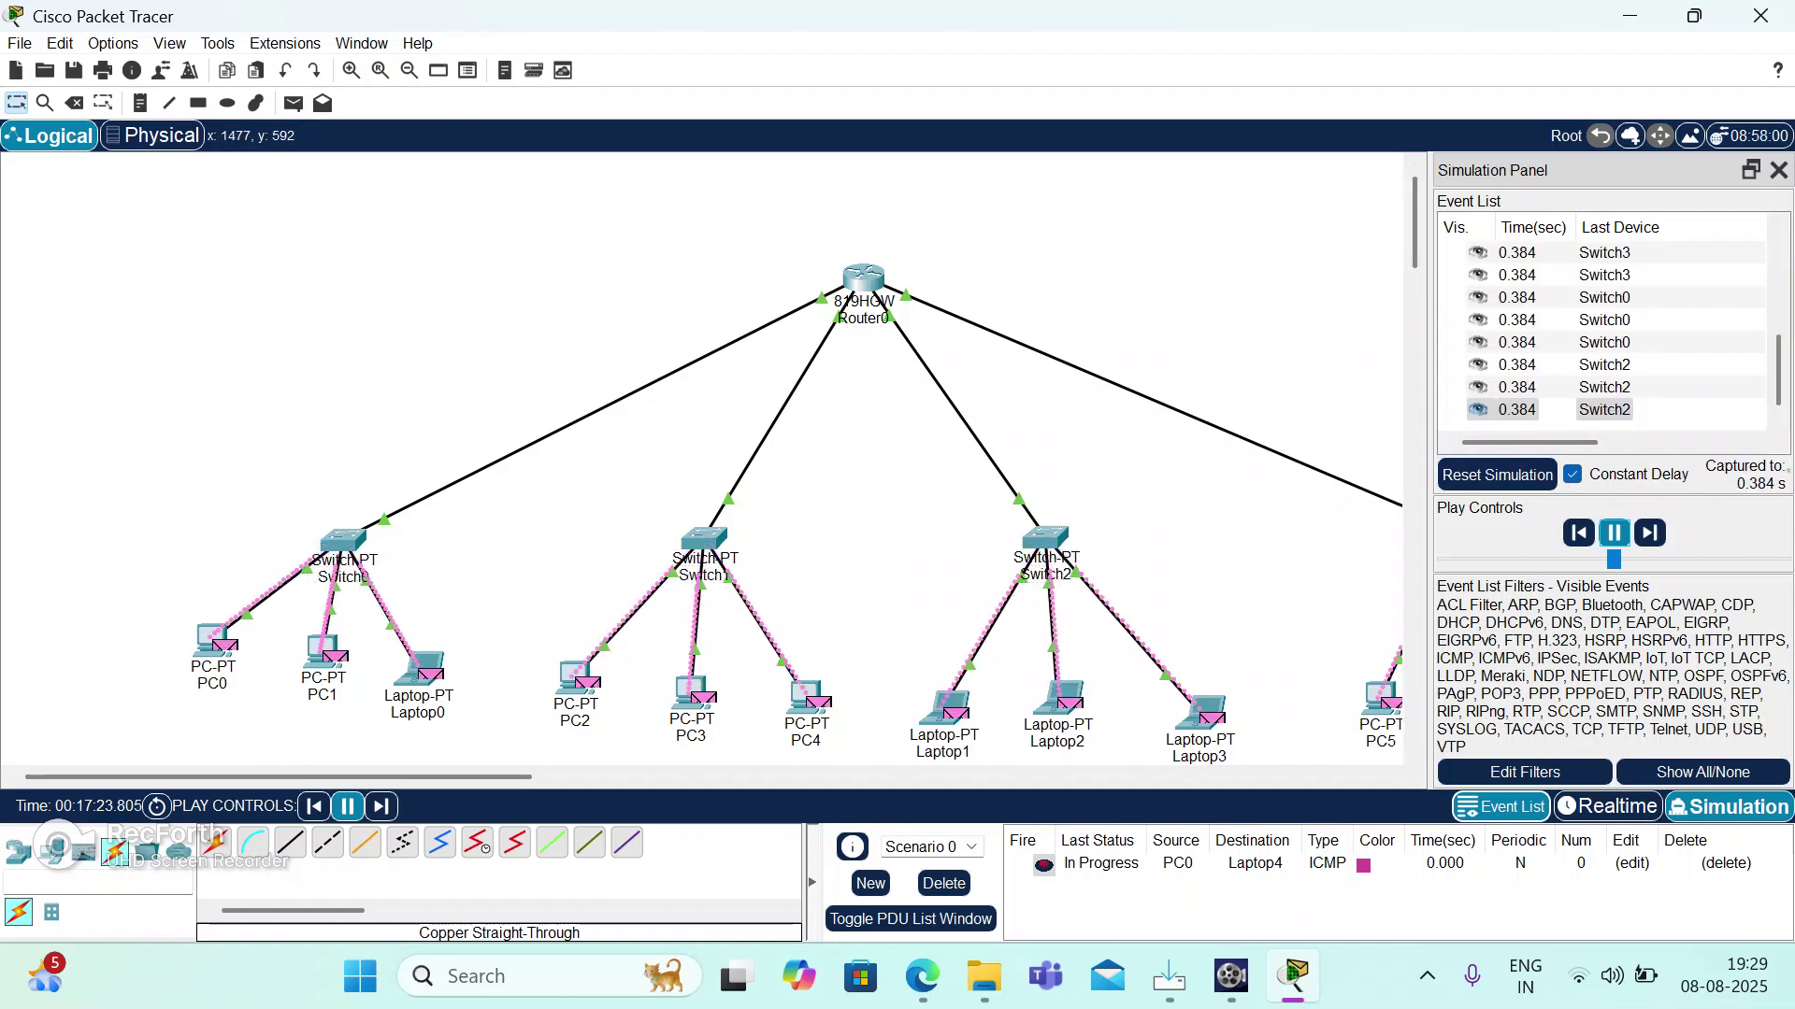
Ping 192.168.10.1 from PC5's command prompt to test connectivity with the first switch's network.
{"action": "left_click", "coordinate": [1390, 704]}
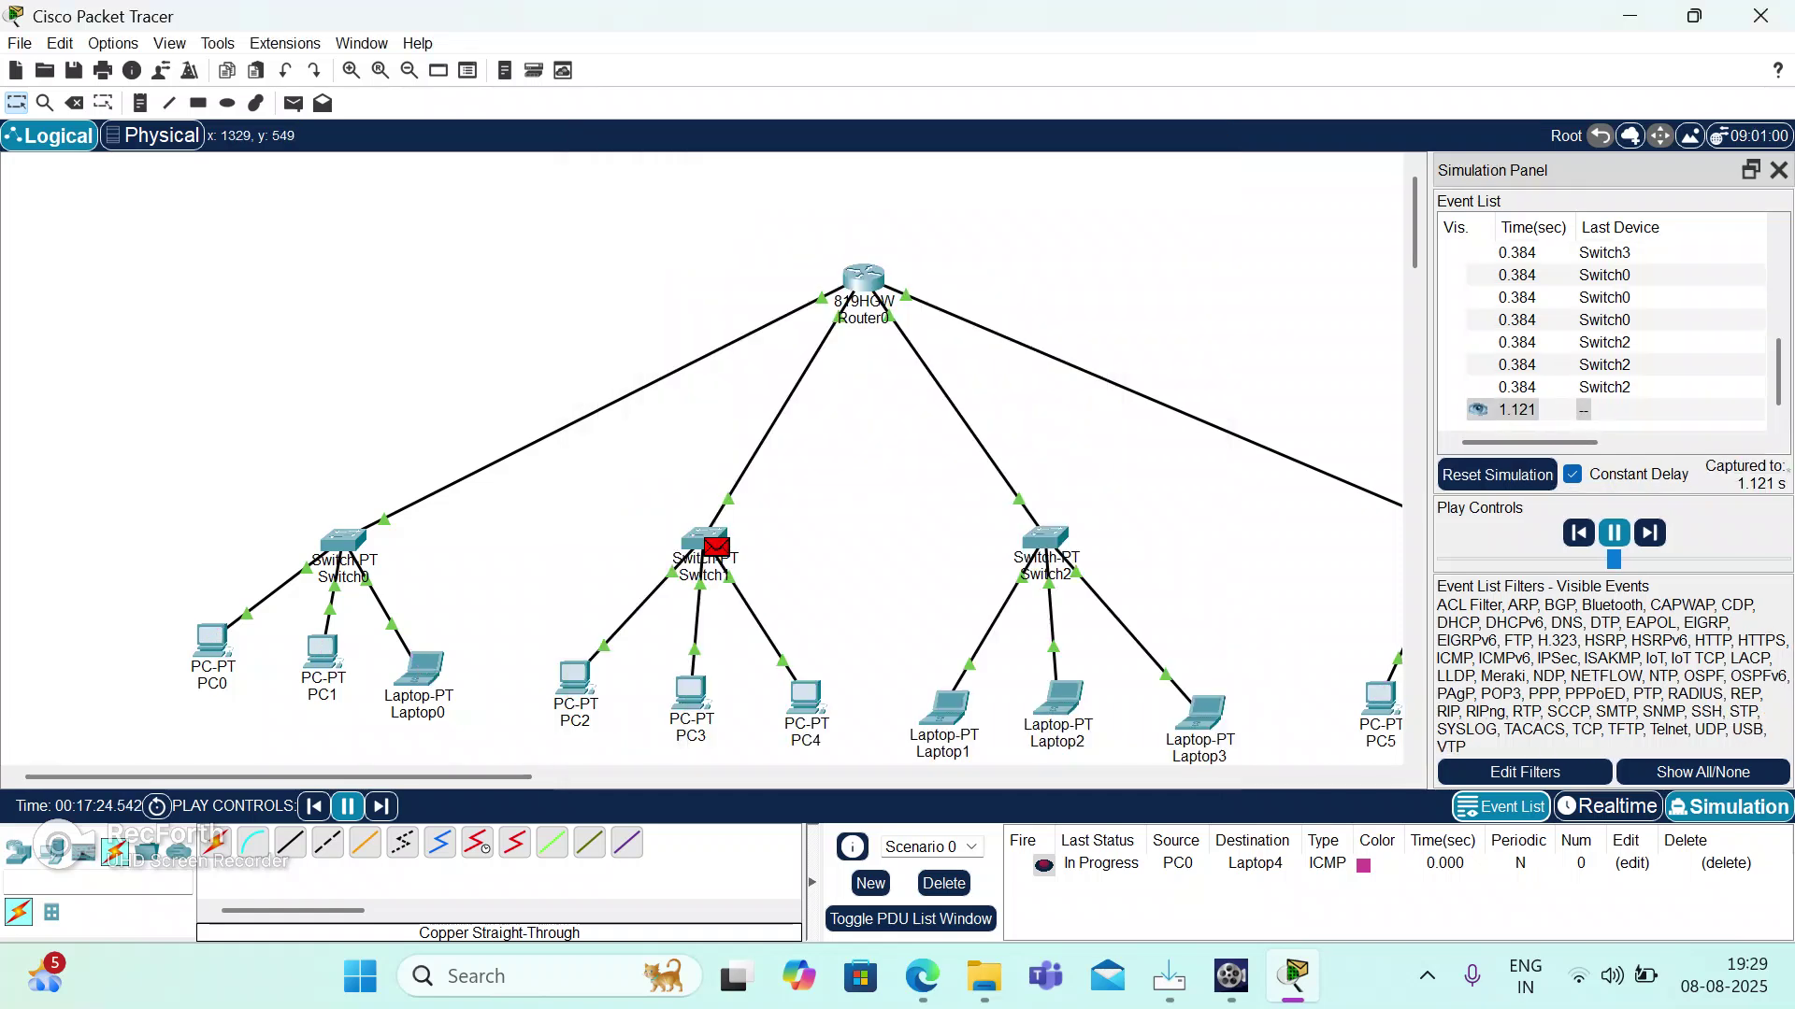
{"action": "left_click", "coordinate": [1380, 696]}
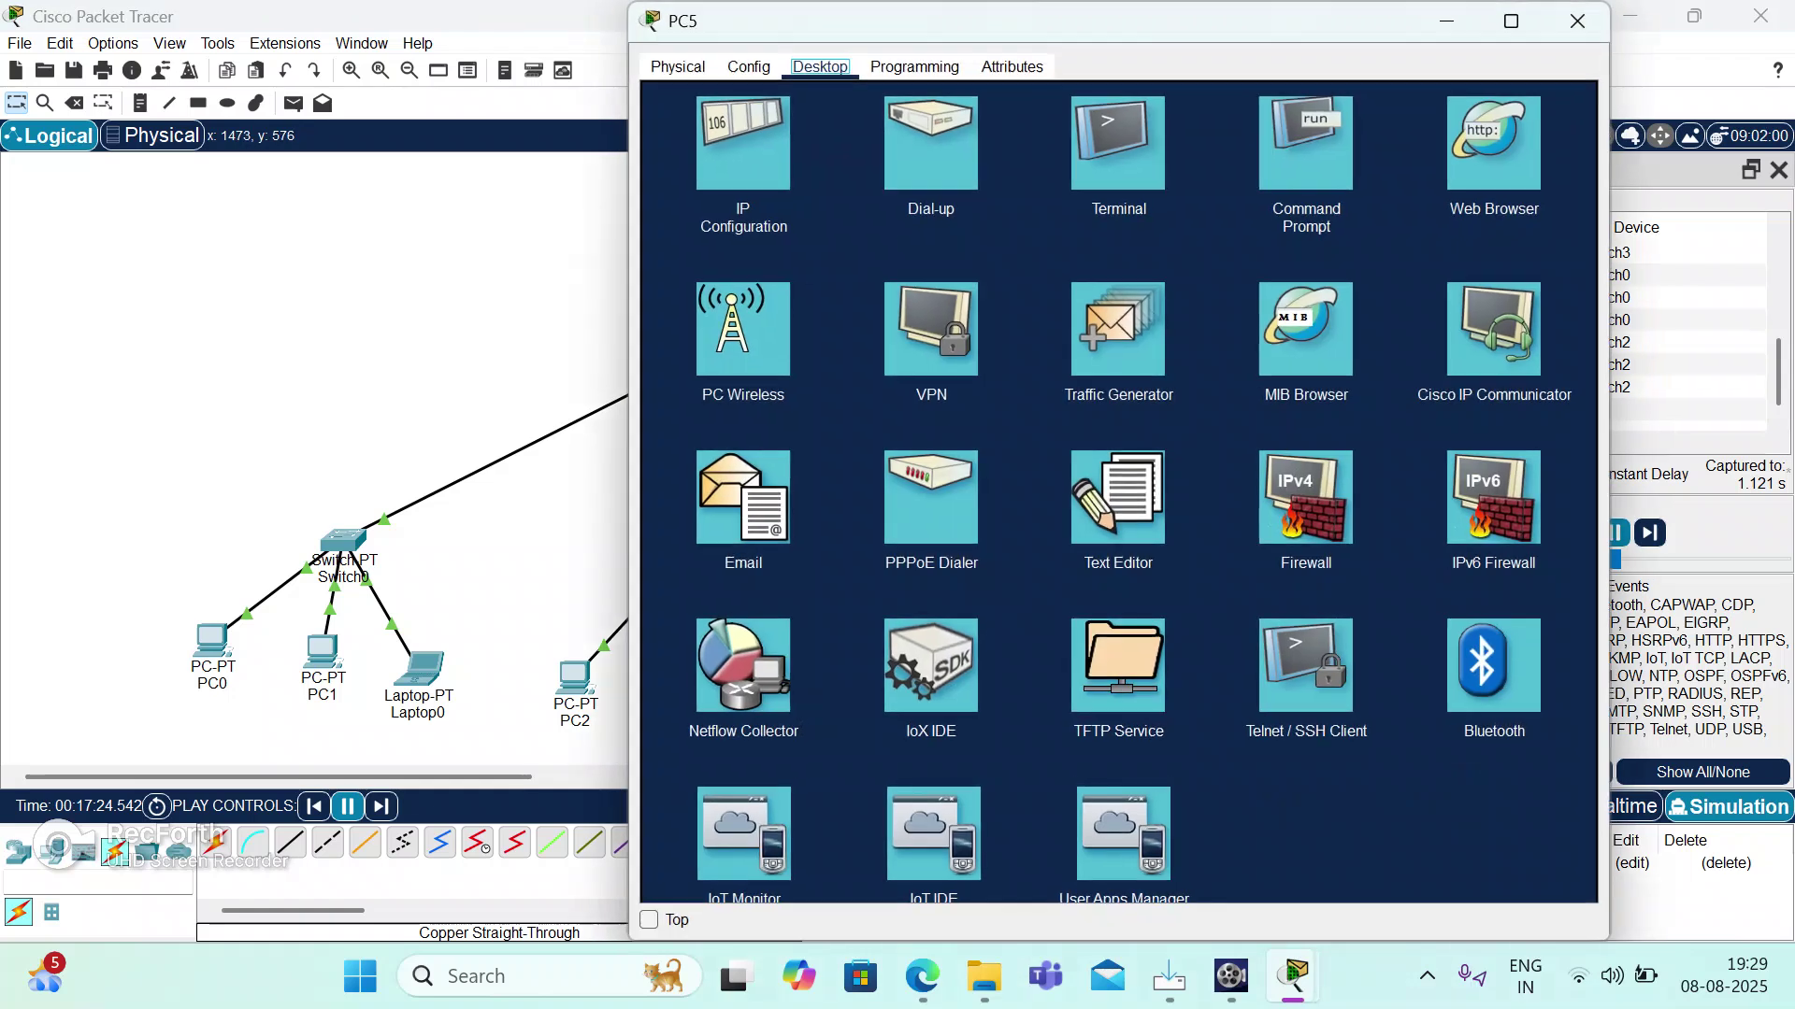
{"action": "left_click", "coordinate": [1289, 142]}
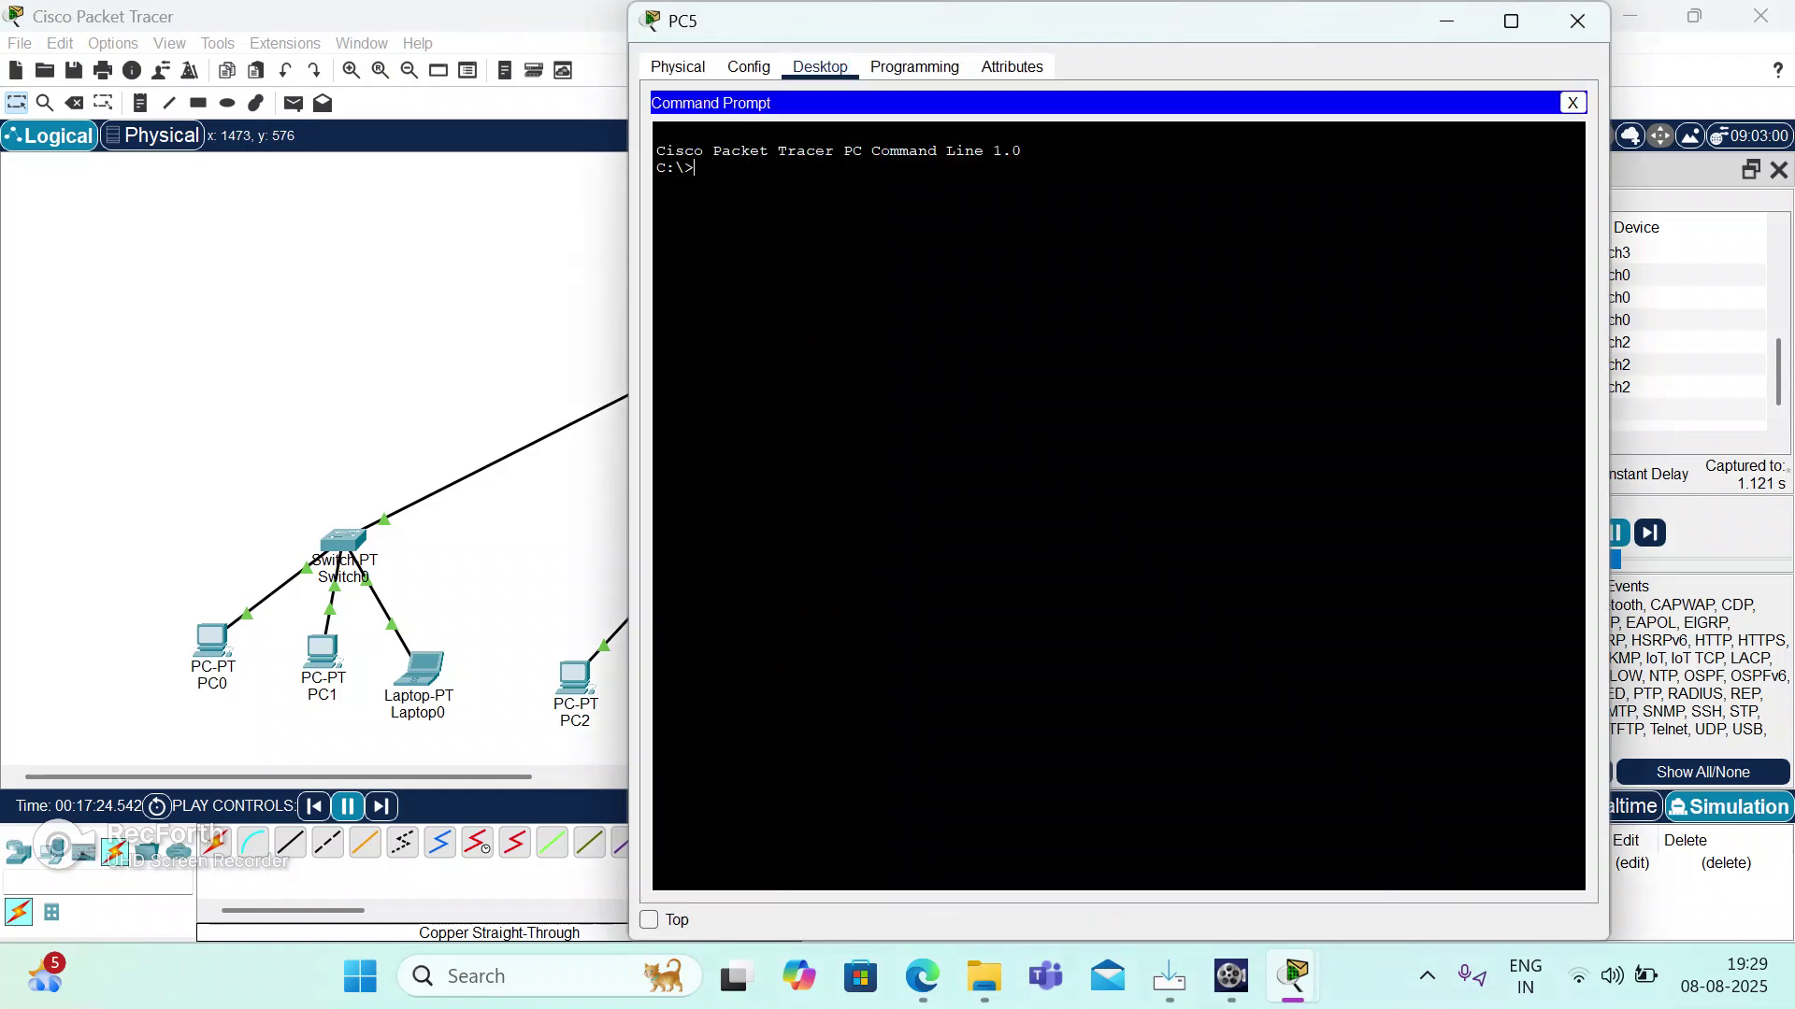
{"action": "type", "text": "ping "}
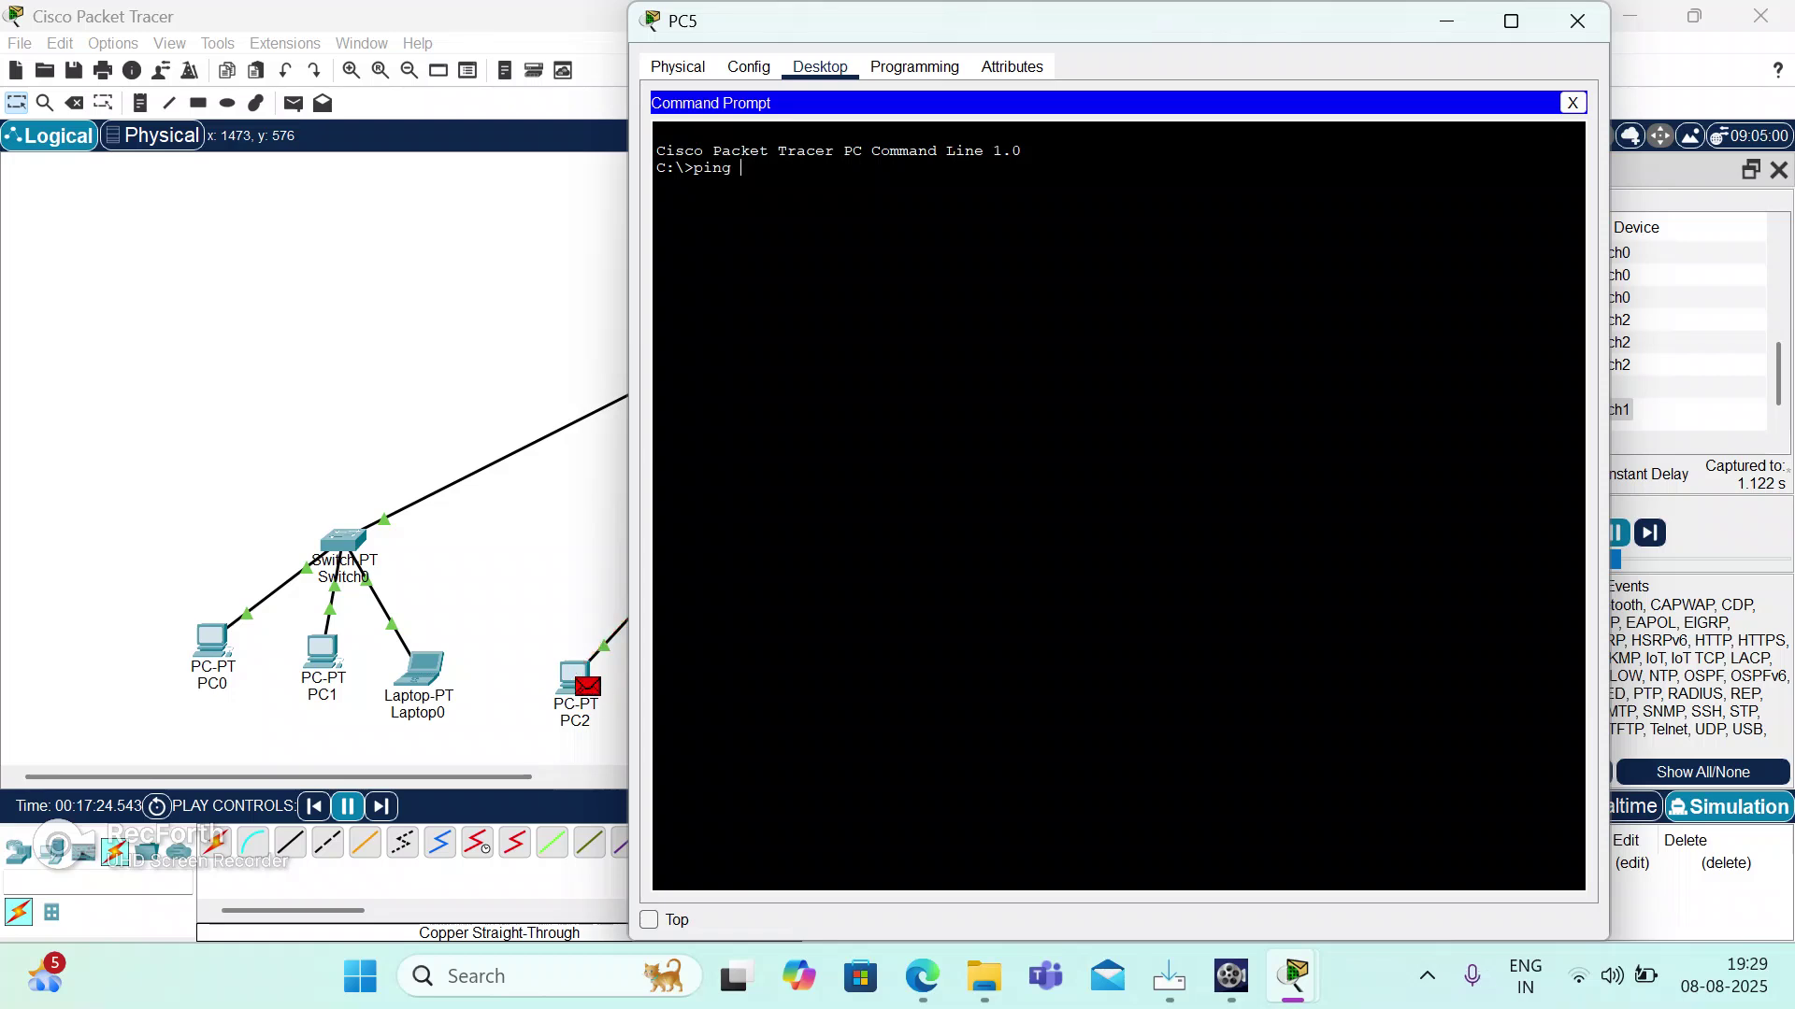
{"action": "type", "text": "192.168.1"}
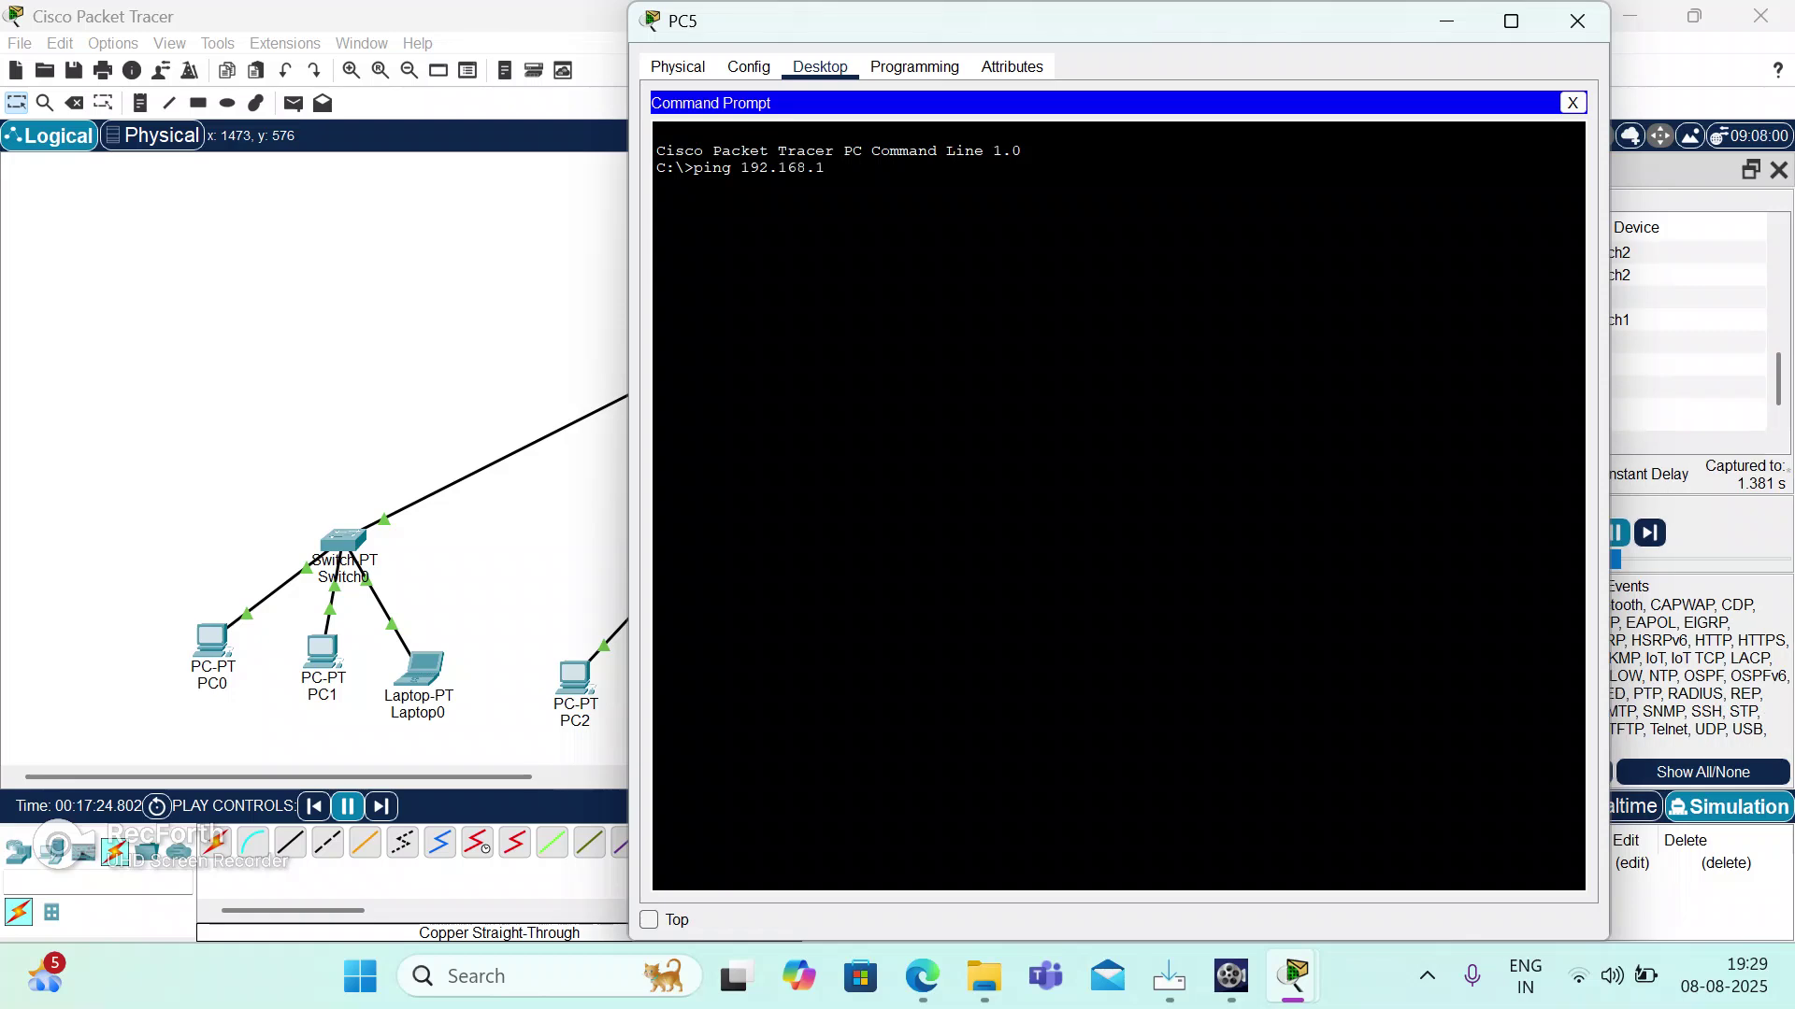
{"action": "type", "text": "0.1"}
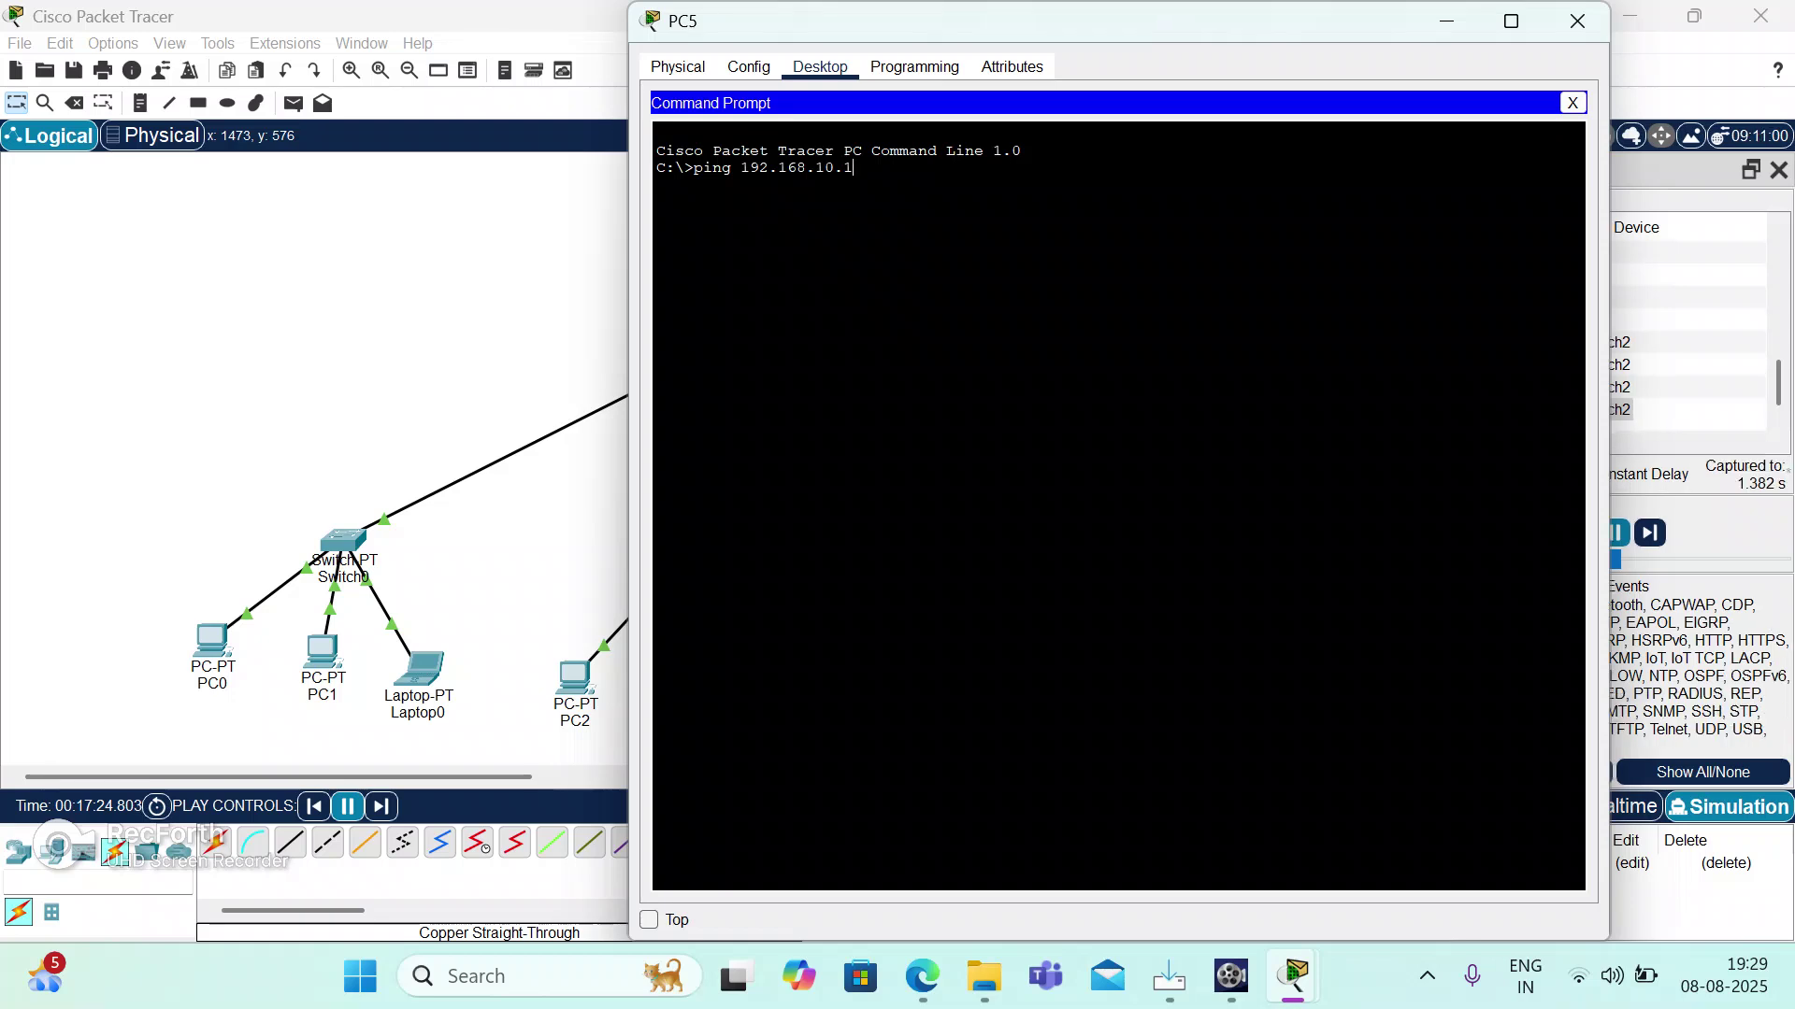
{"action": "key", "text": "Return"}
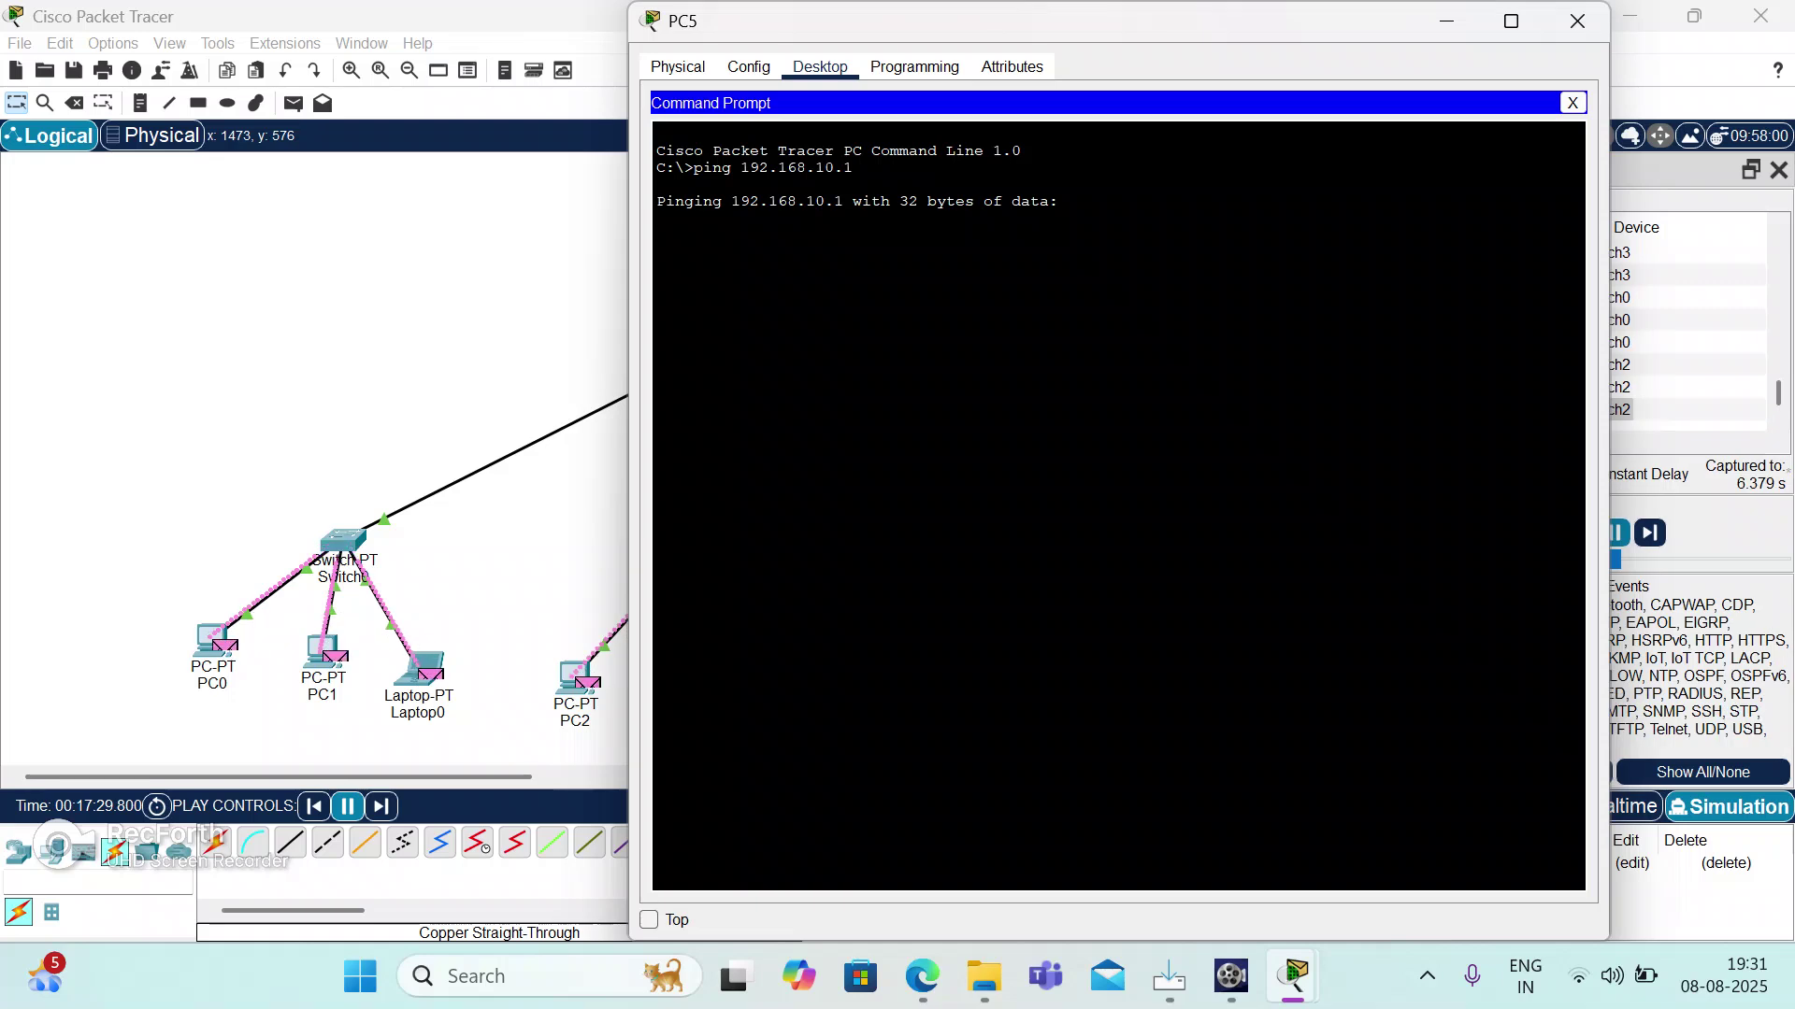
{"action": "mouse_move", "coordinate": [1231, 975]}
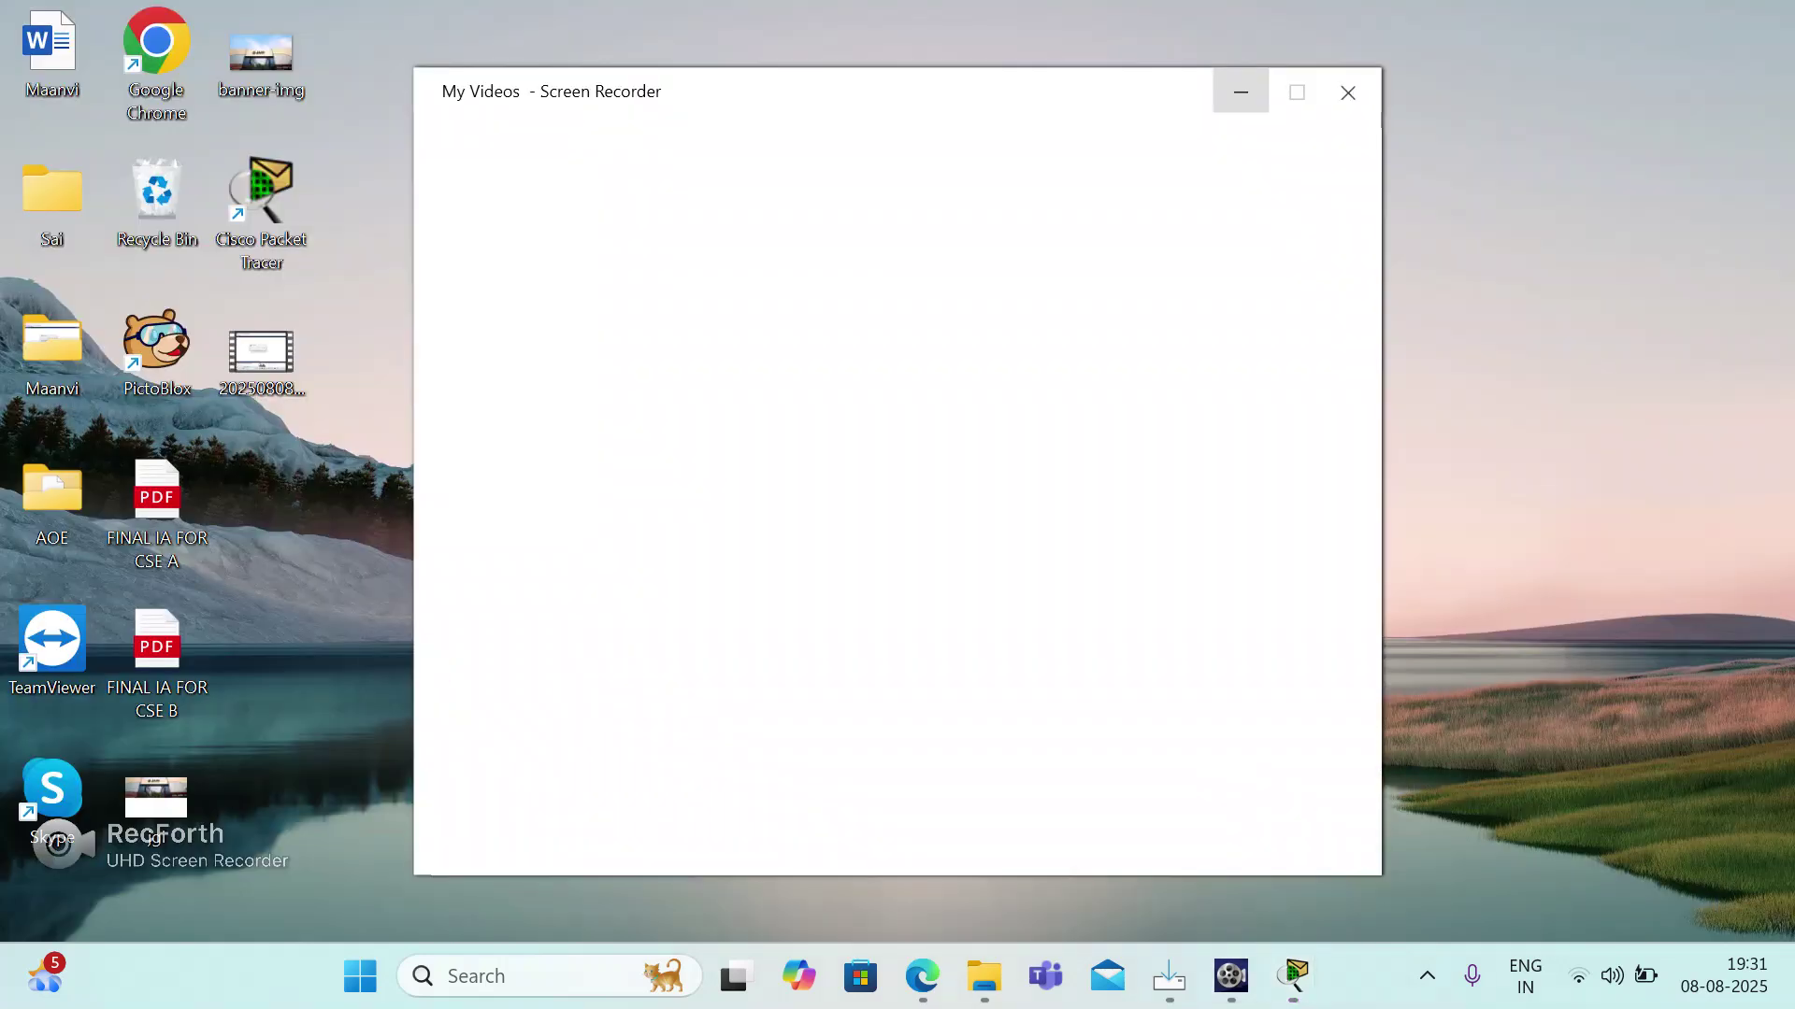
{"action": "left_click", "coordinate": [1232, 874]}
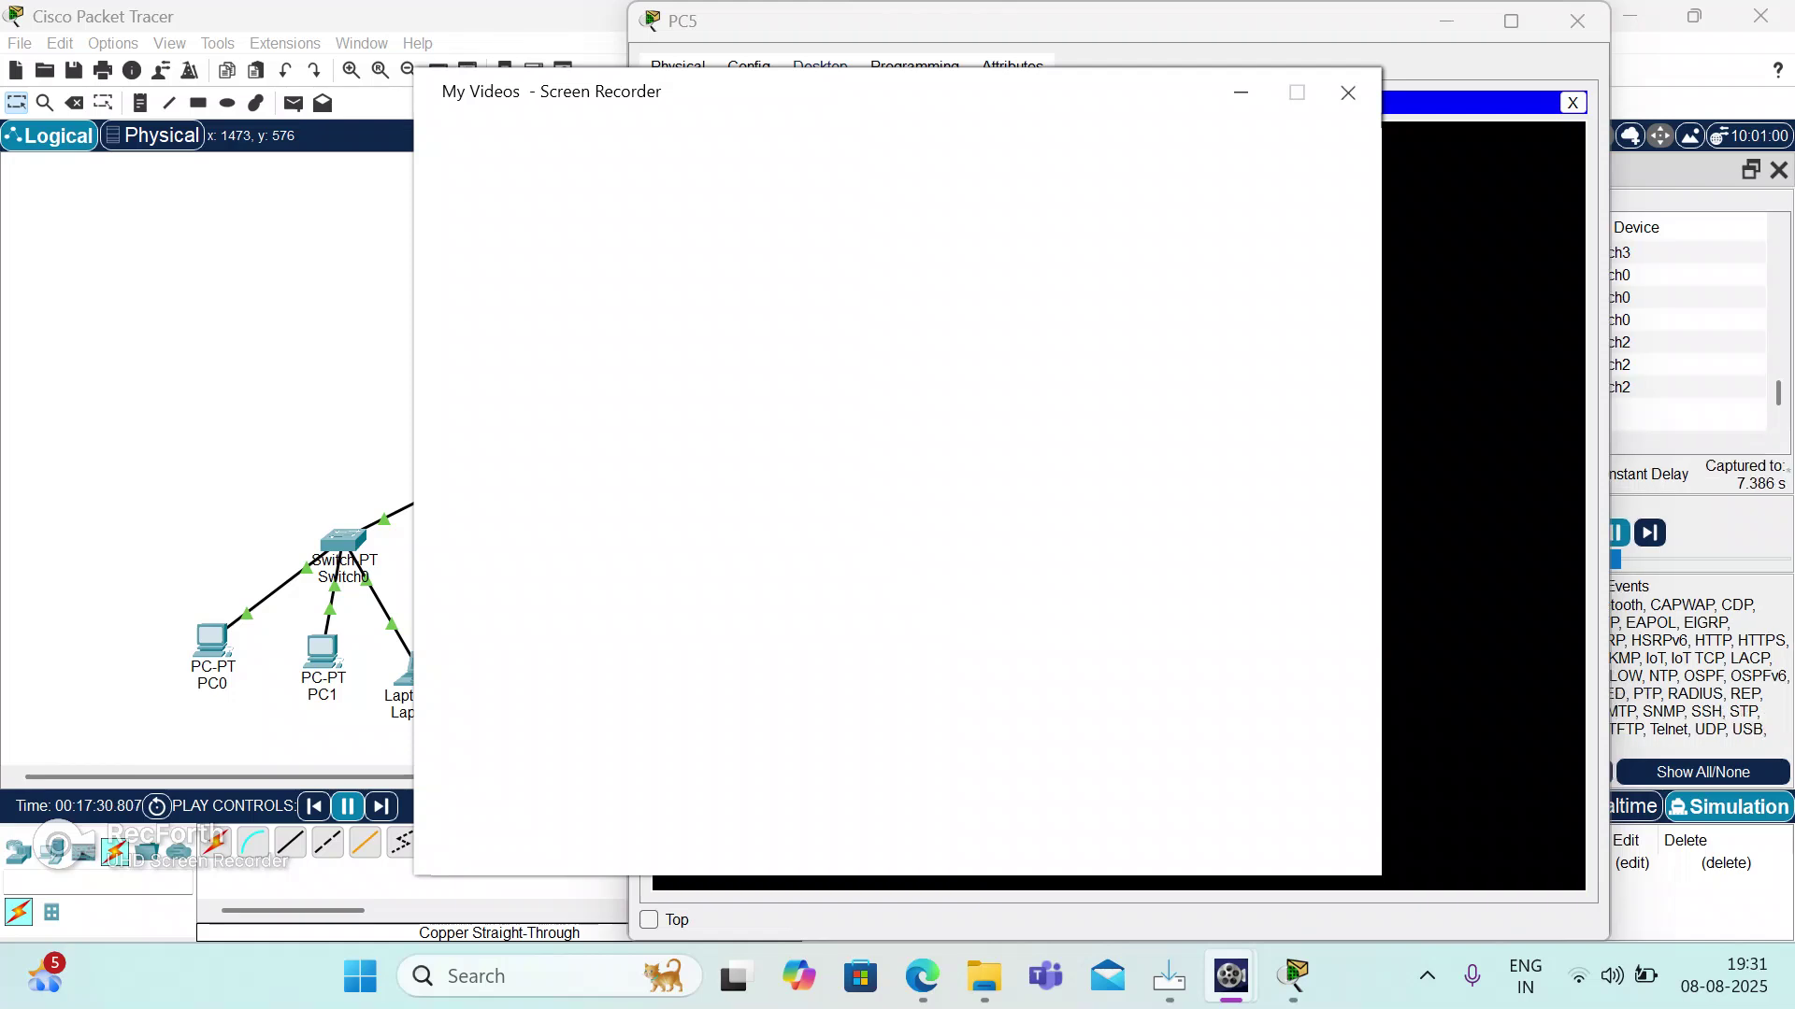
{"action": "mouse_move", "coordinate": [1231, 976]}
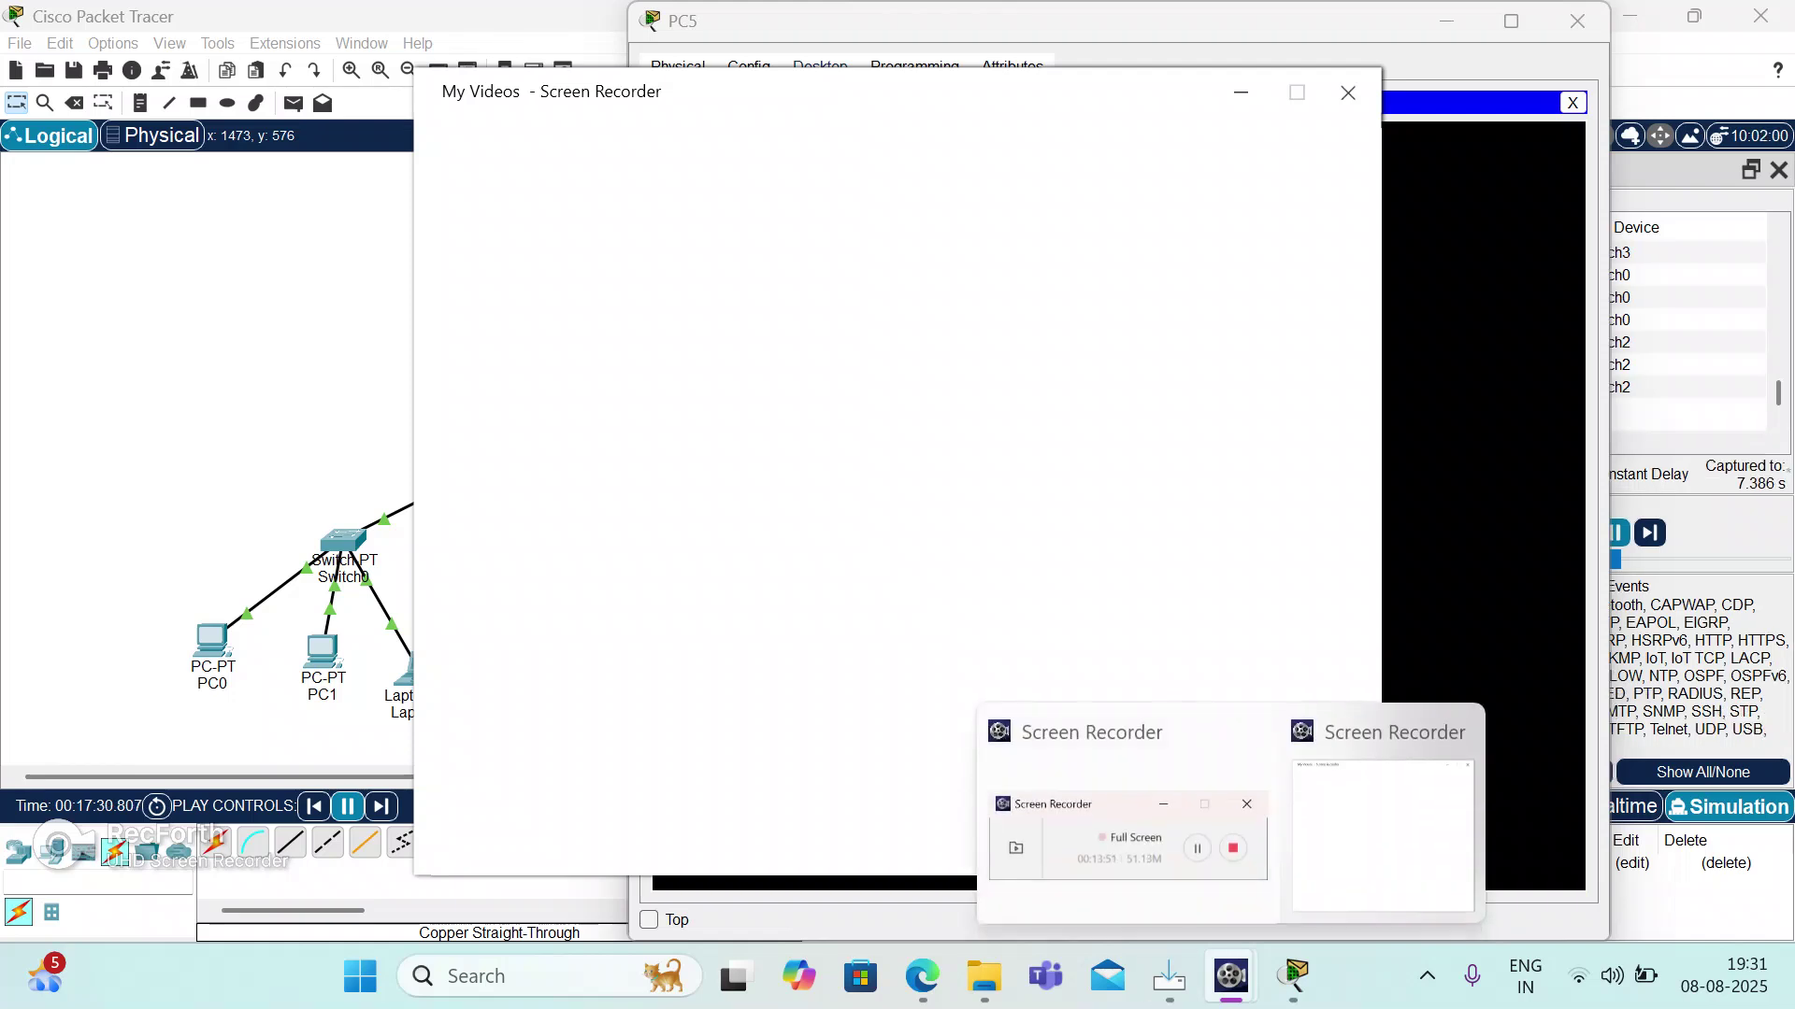
{"action": "mouse_move", "coordinate": [1128, 822]}
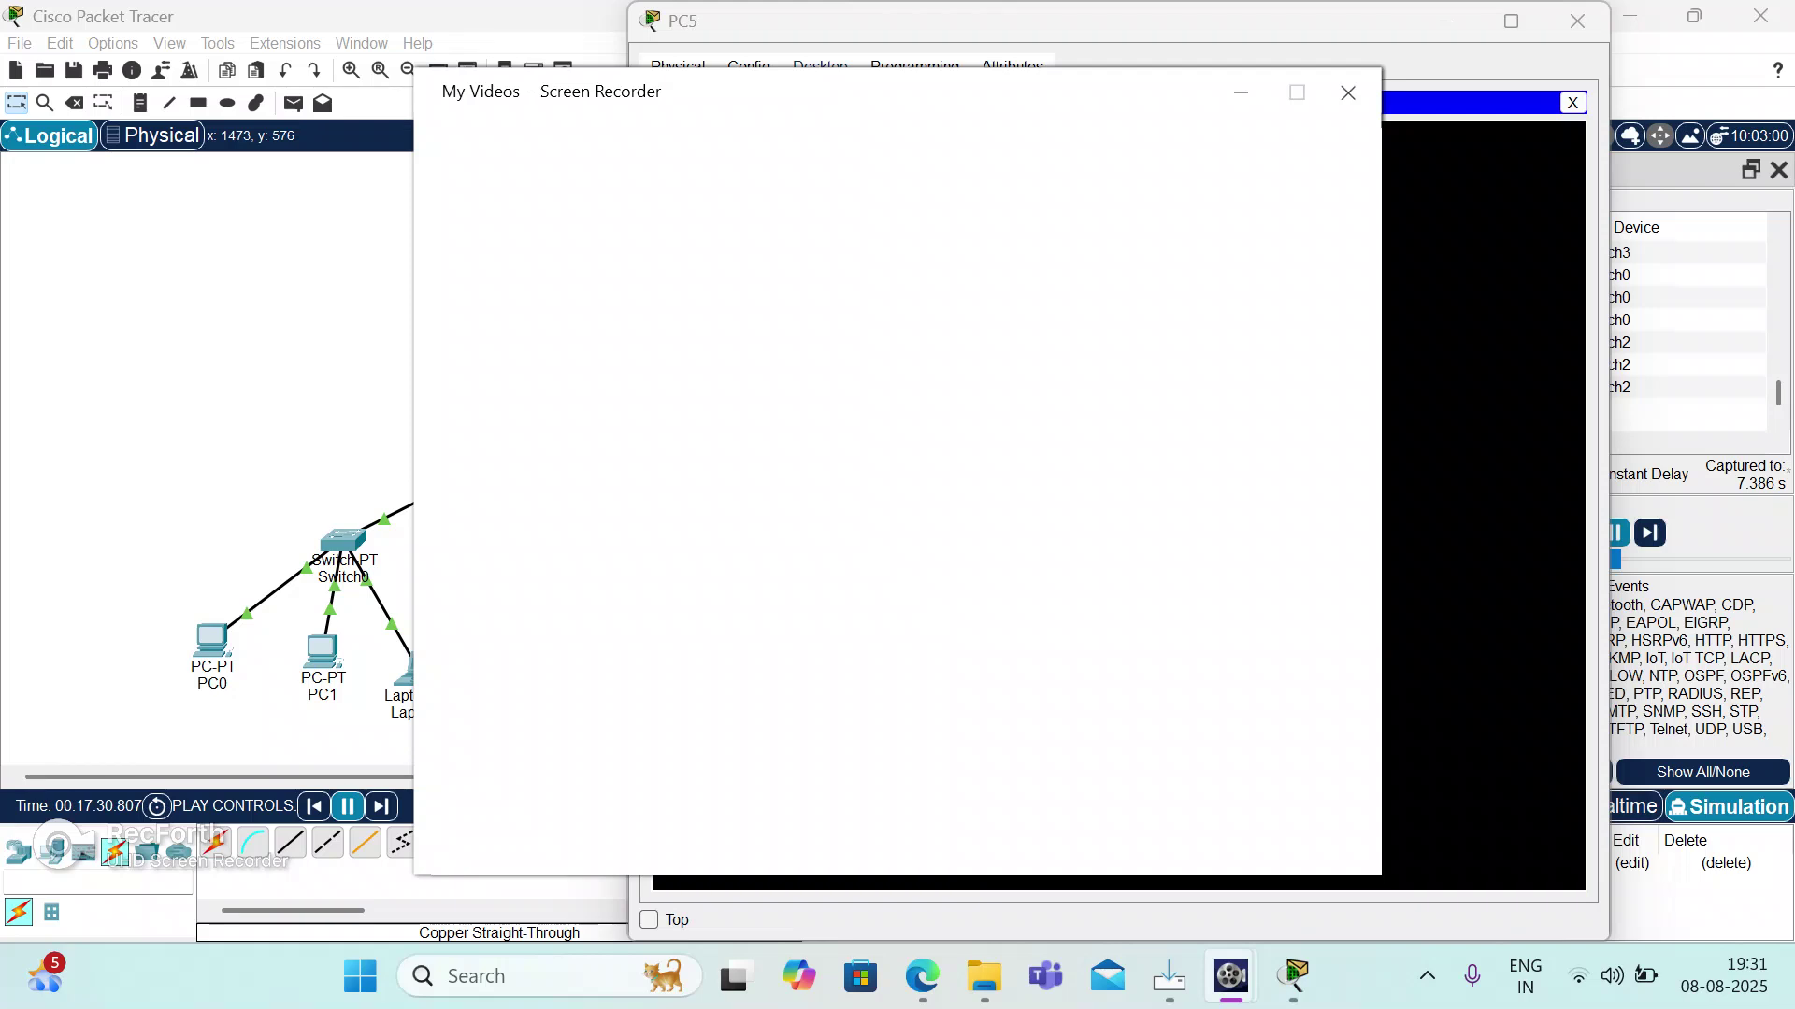
{"action": "left_click", "coordinate": [1241, 91]}
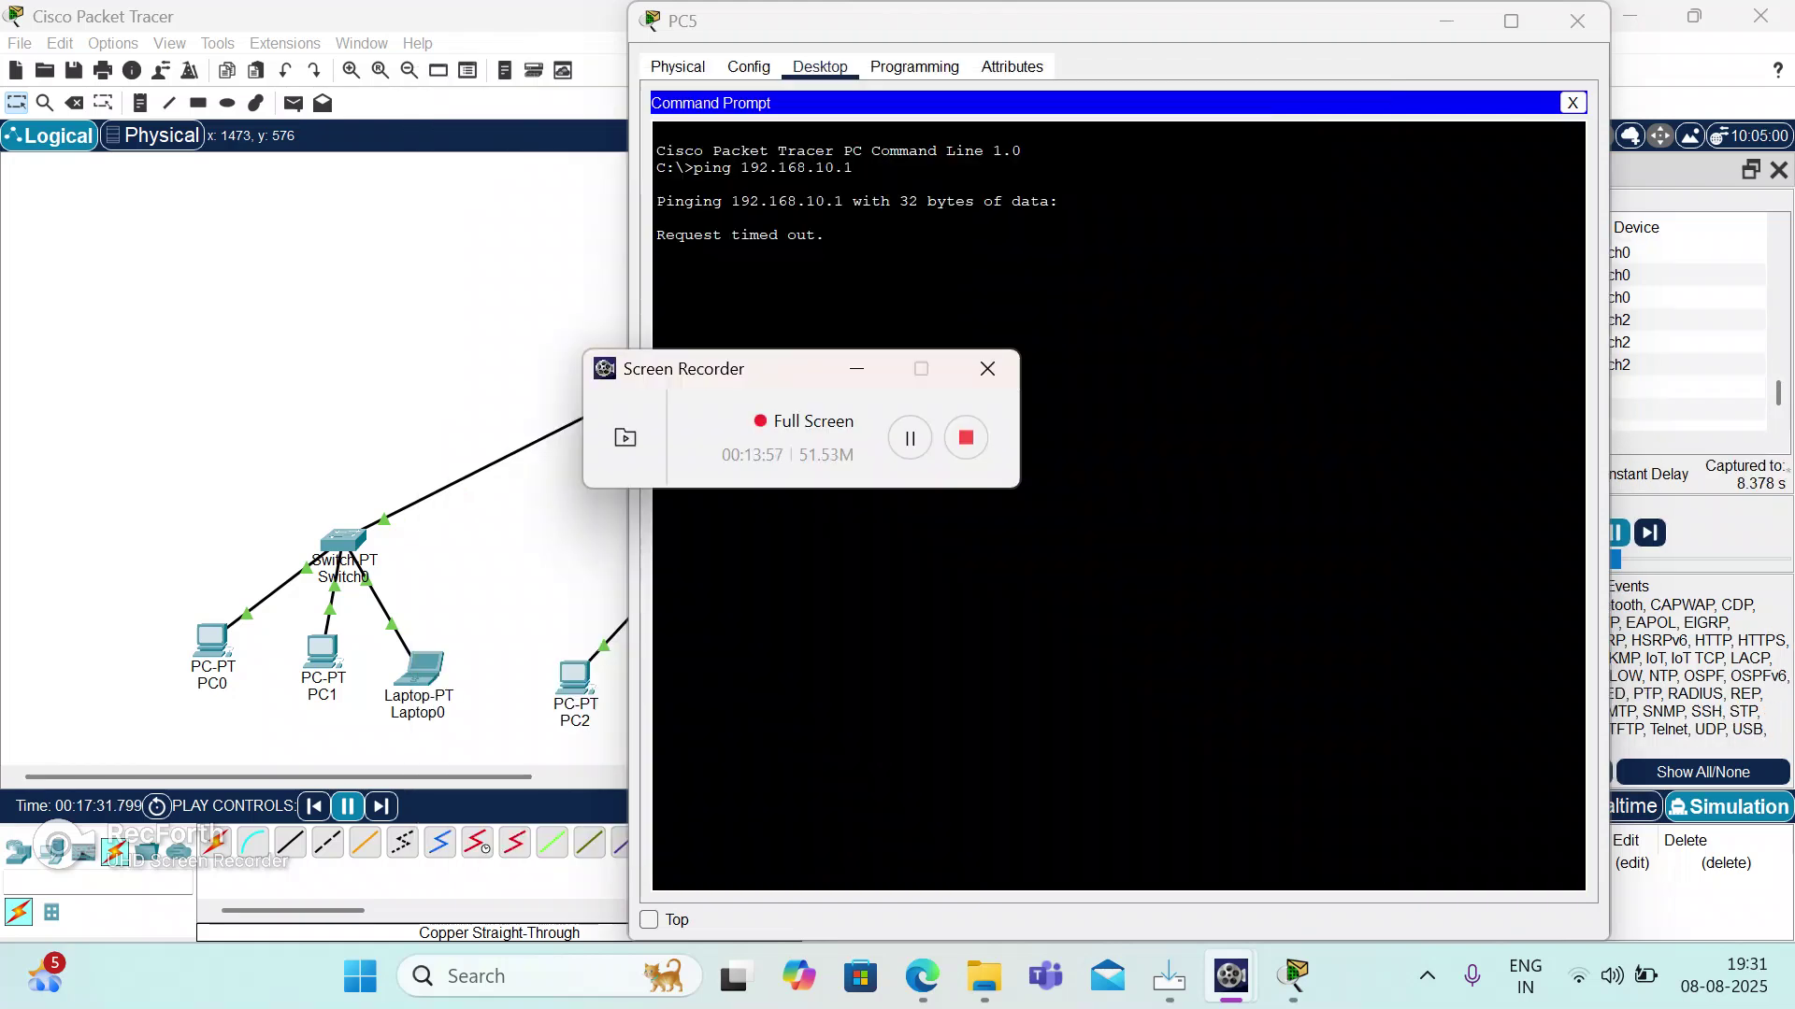